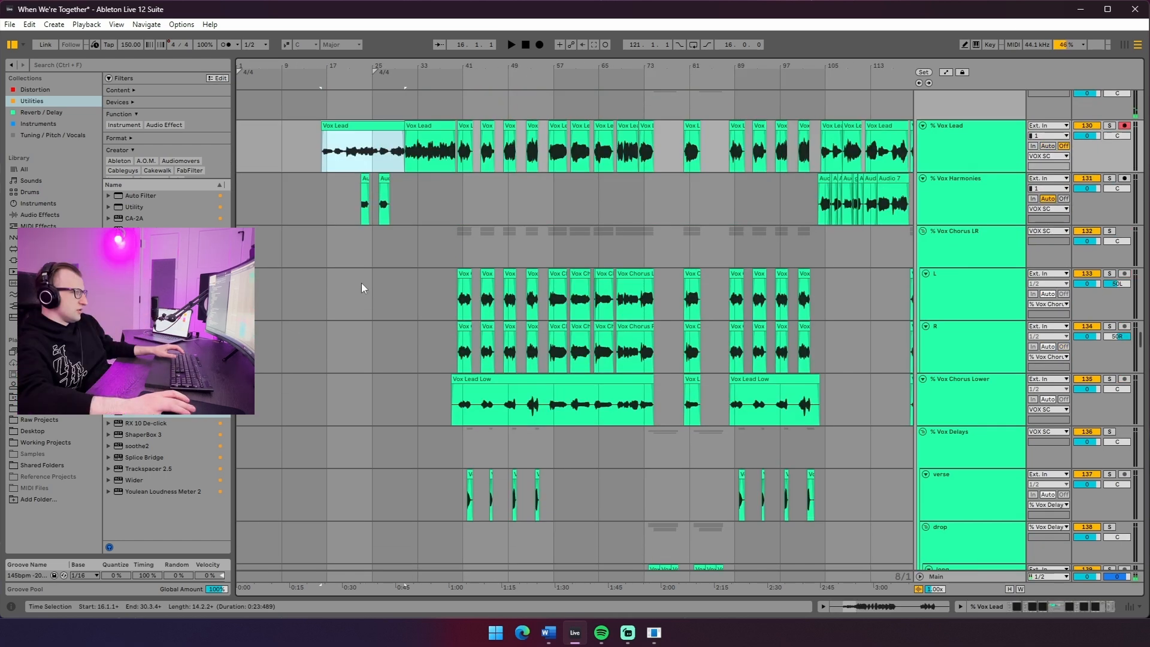
Play the arrangement from bar 16 and look over the vocal, Intro Paragony, Intro Pads, Pianos and Break Melody tracks
scroll(361, 283, "up", 2)
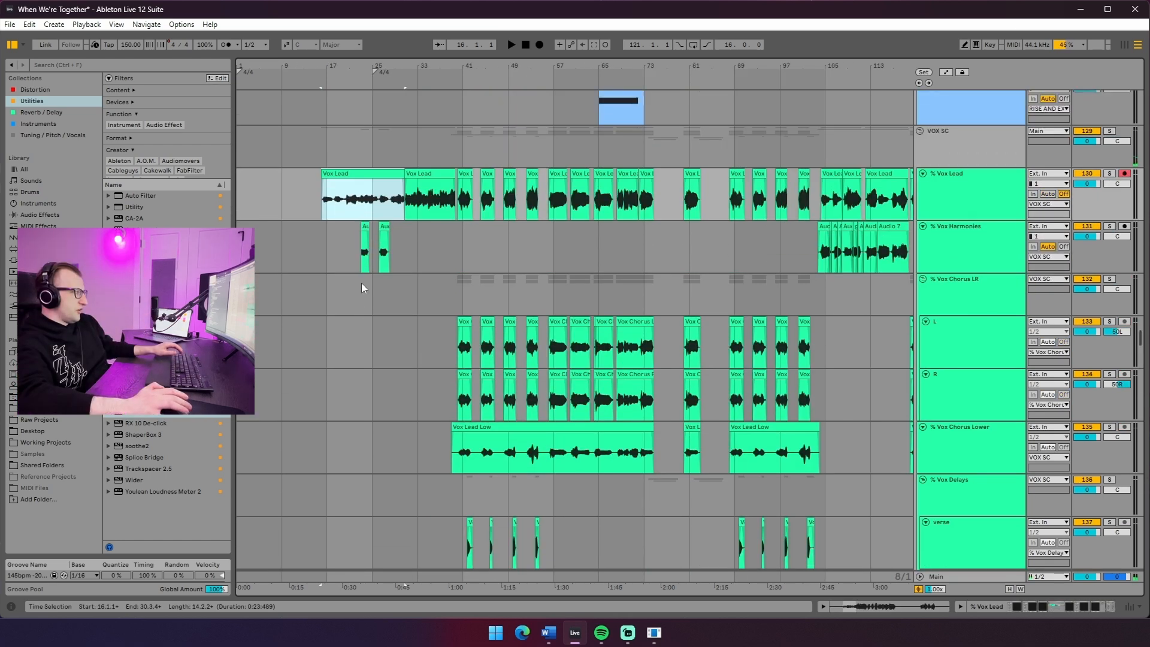
scroll(361, 284, "up", 10)
scroll(361, 288, "down", 1)
key("space")
scroll(351, 311, "up", 8)
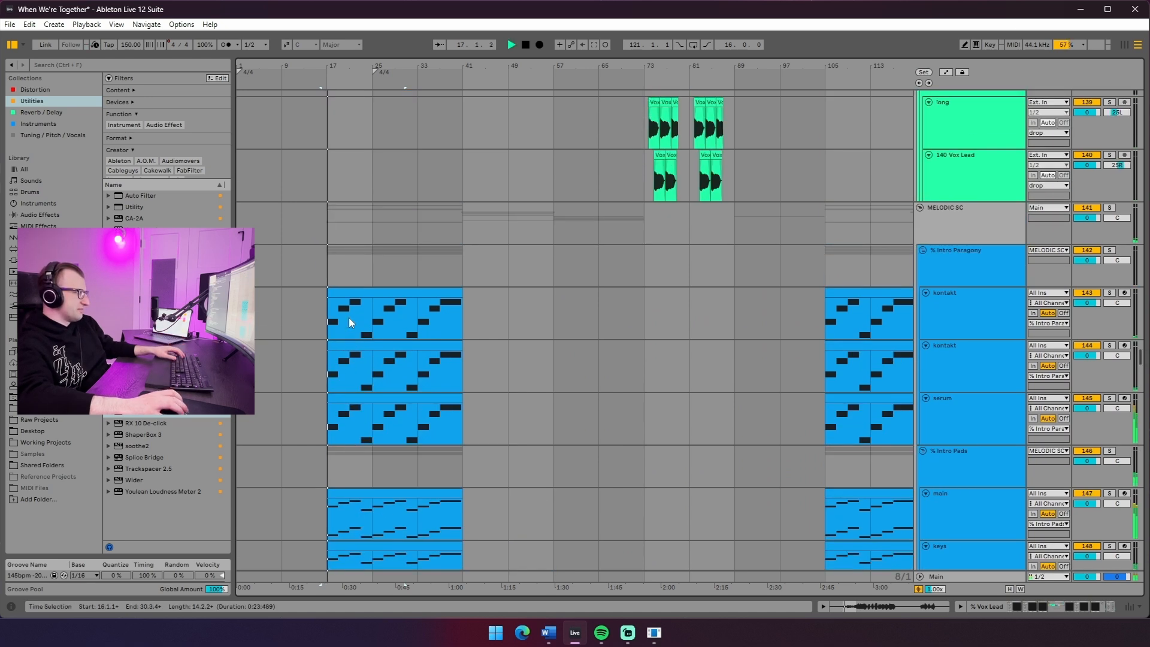
left_click_drag(323, 67, 352, 97)
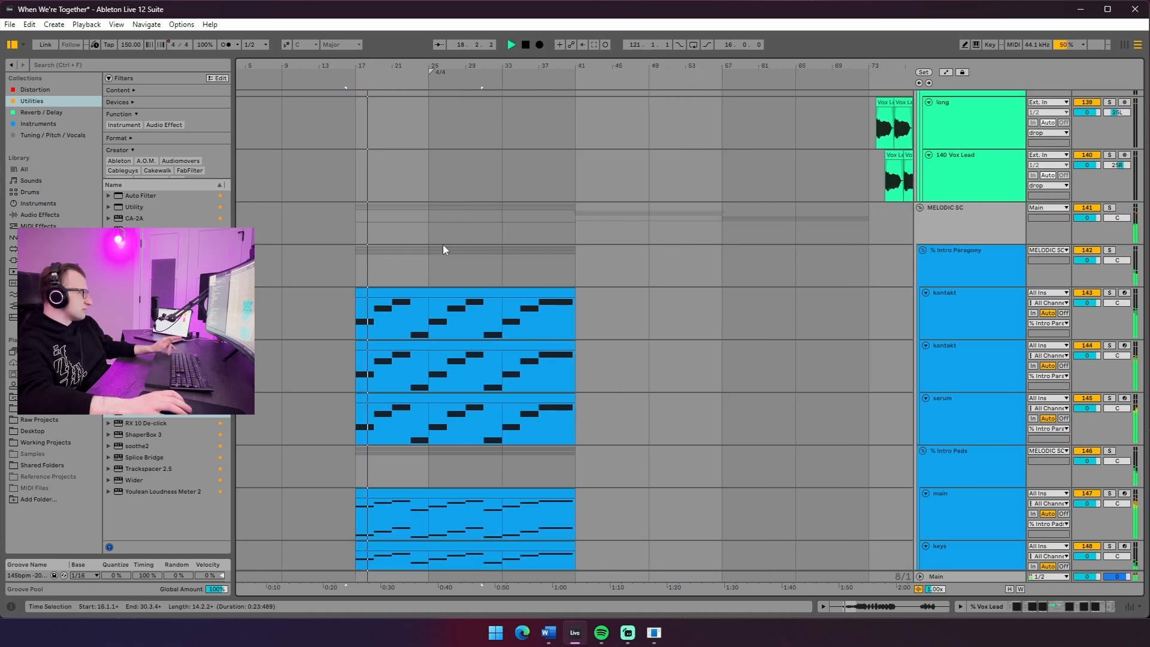
scroll(455, 264, "down", 6)
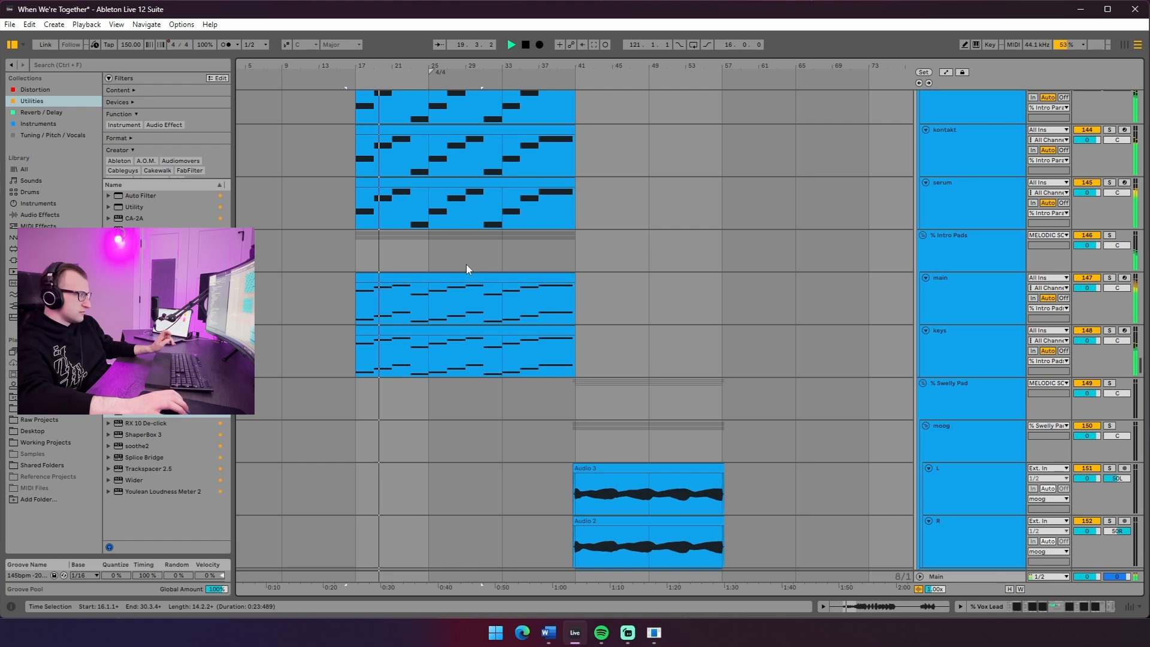
scroll(497, 276, "up", 6)
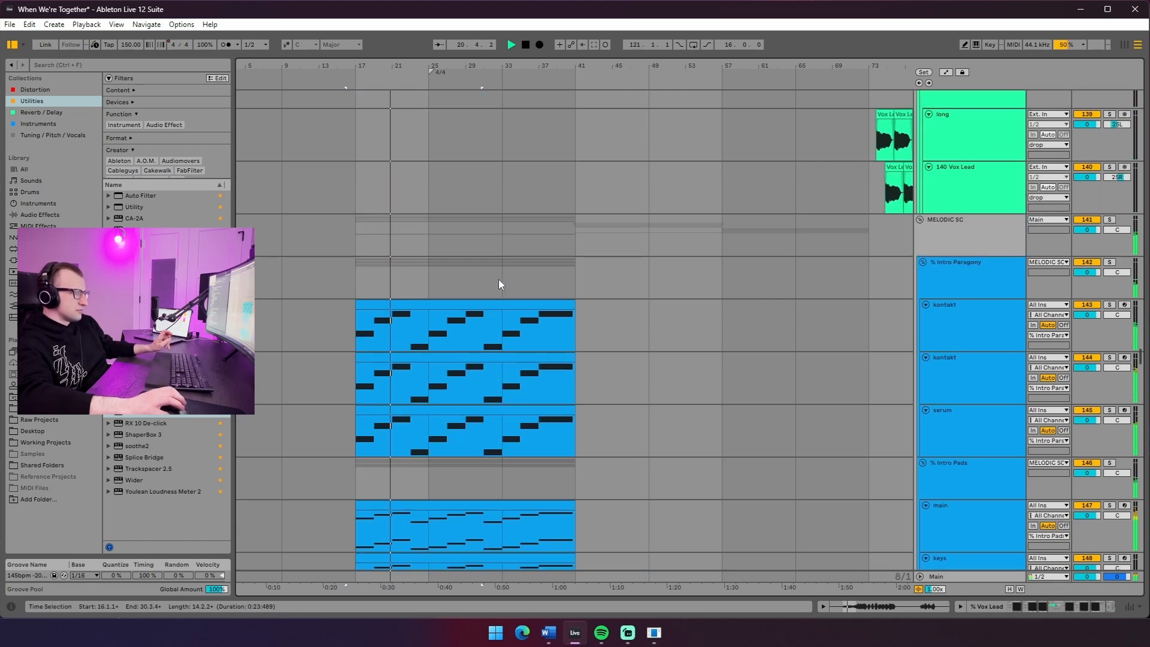
scroll(500, 281, "down", 12)
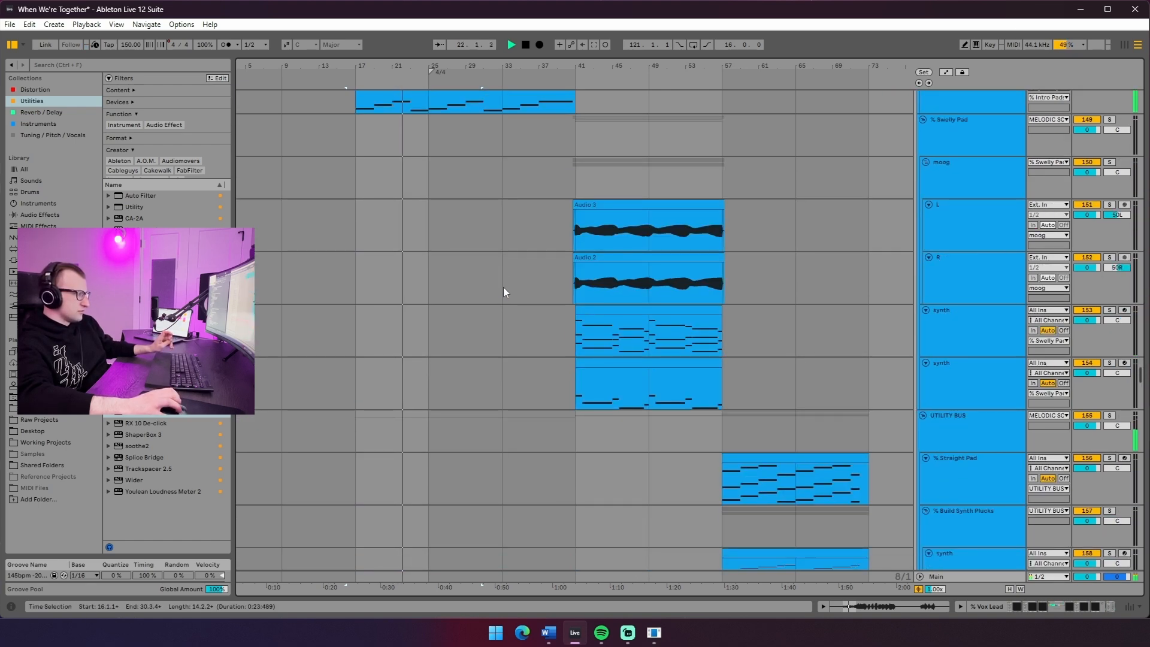
scroll(503, 287, "down", 20)
scroll(502, 289, "up", 6)
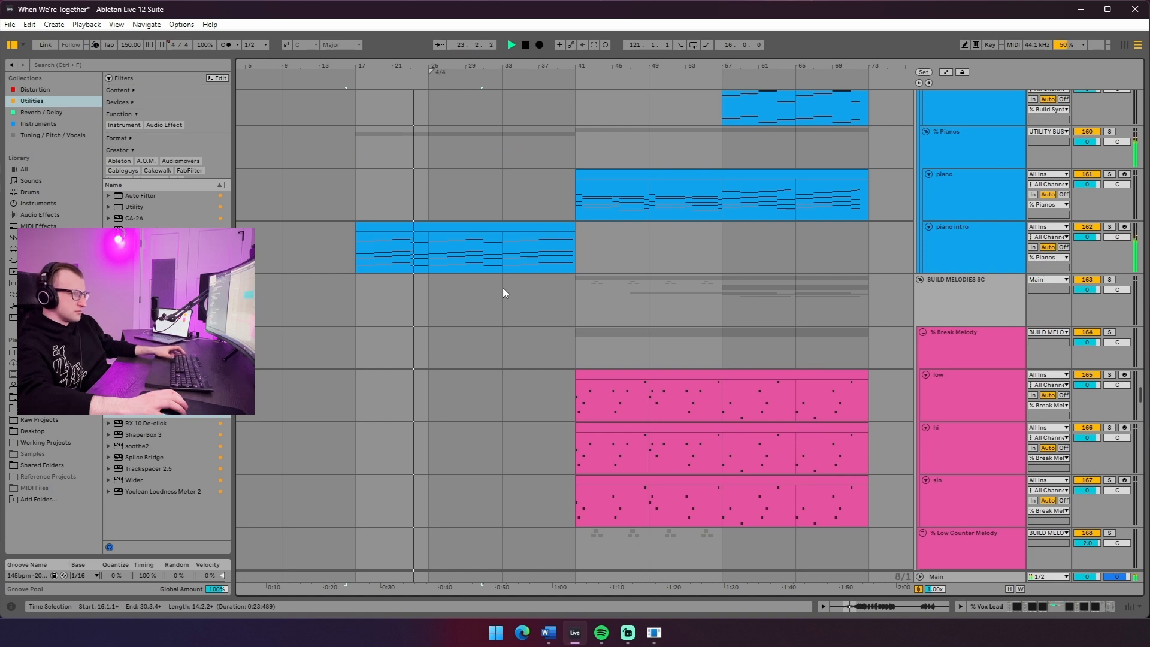
scroll(502, 288, "up", 14)
scroll(492, 292, "down", 8)
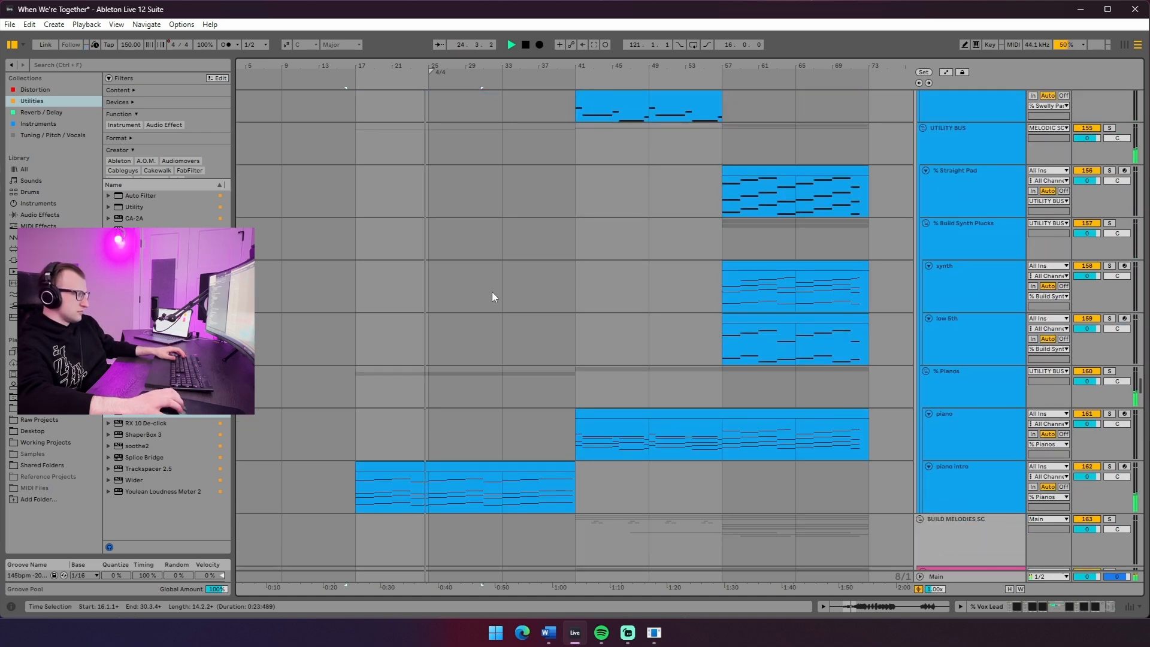
Play the piano intro track soloed from bar 17
left_click(353, 487)
key("space")
scroll(607, 411, "down", 2)
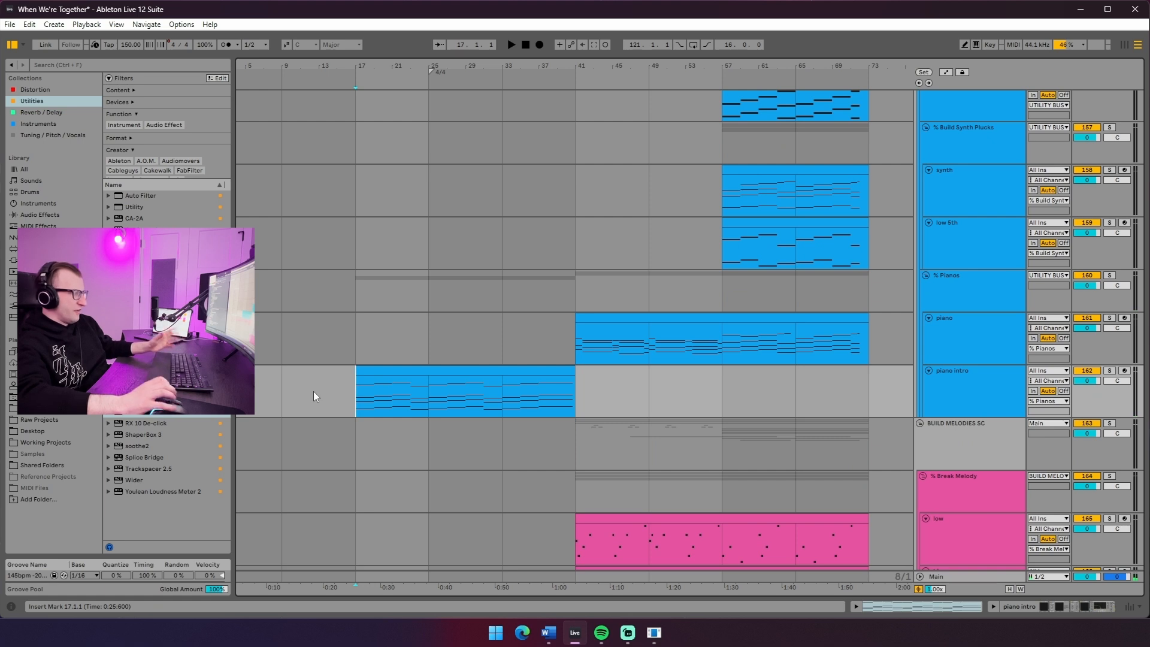
key("space")
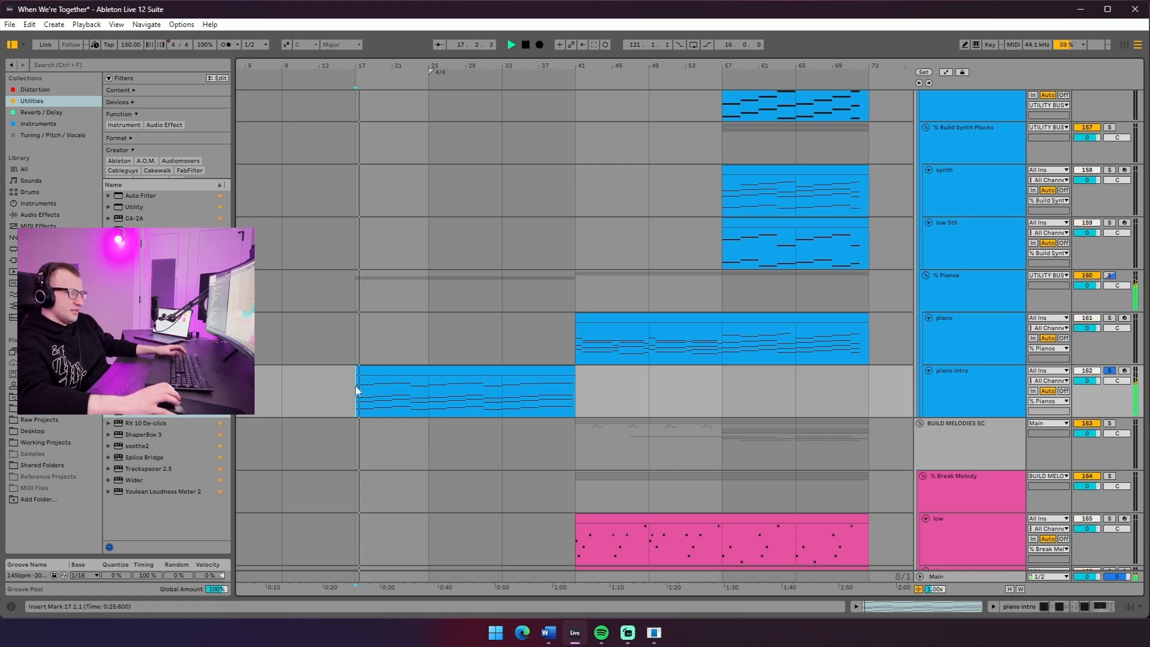
key("s")
Show the piano intro track's device chain and examine its Kontakt 7 grand piano instrument
key("ctrl+alt+l")
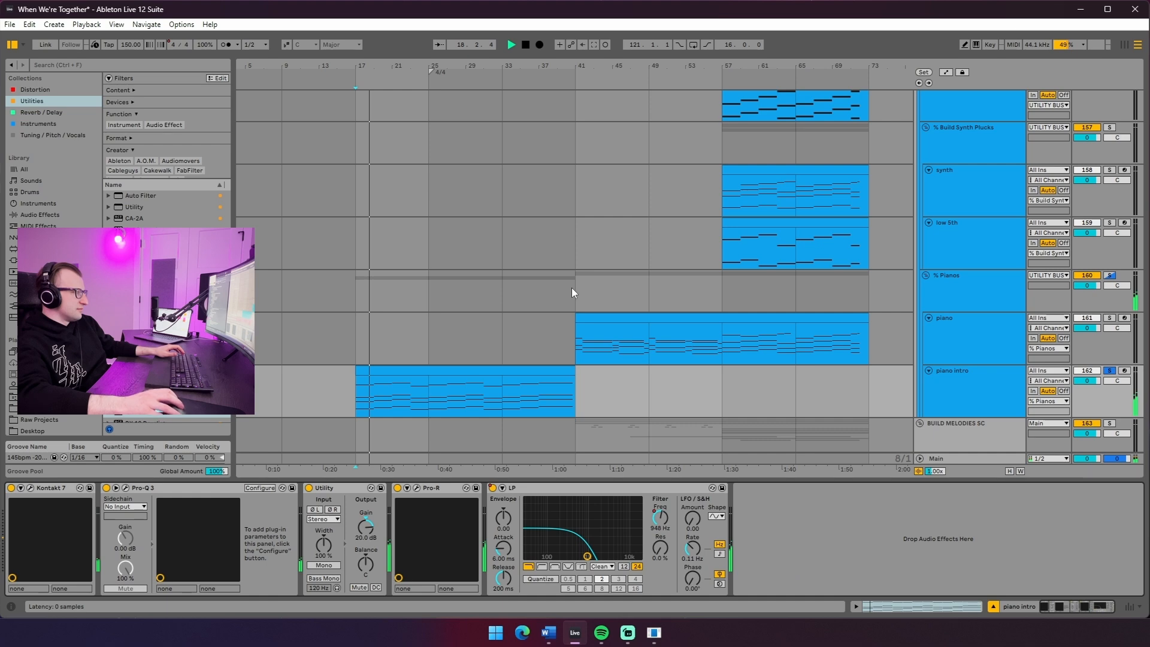
key("ctrl+alt+p")
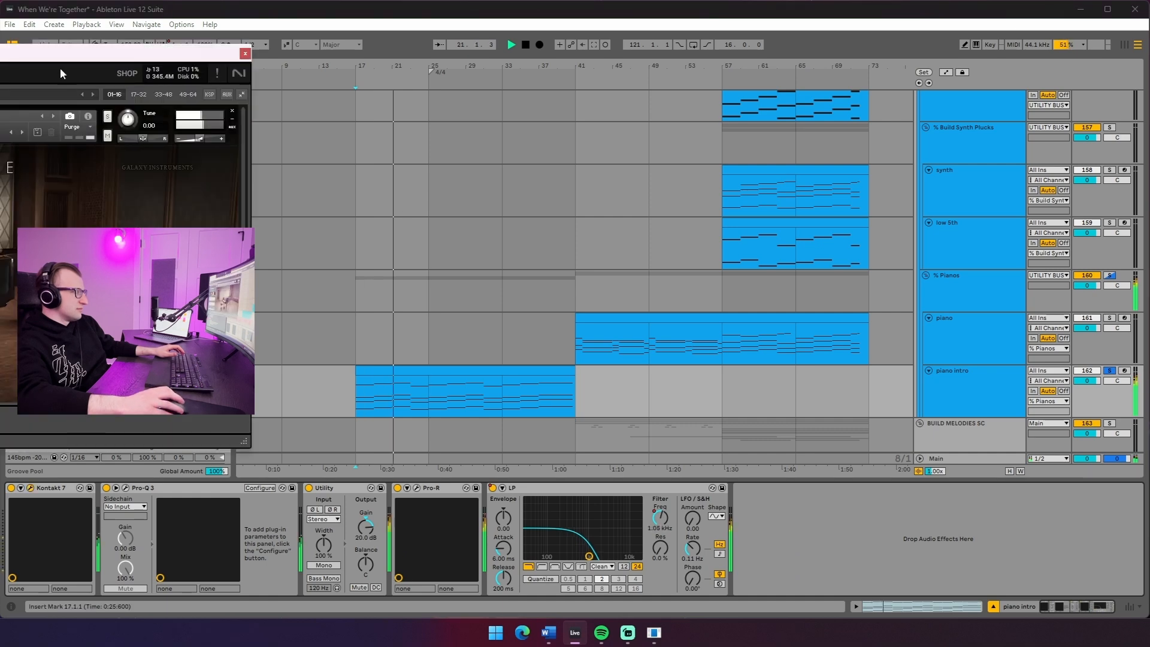
scroll(805, 291, "down", 2)
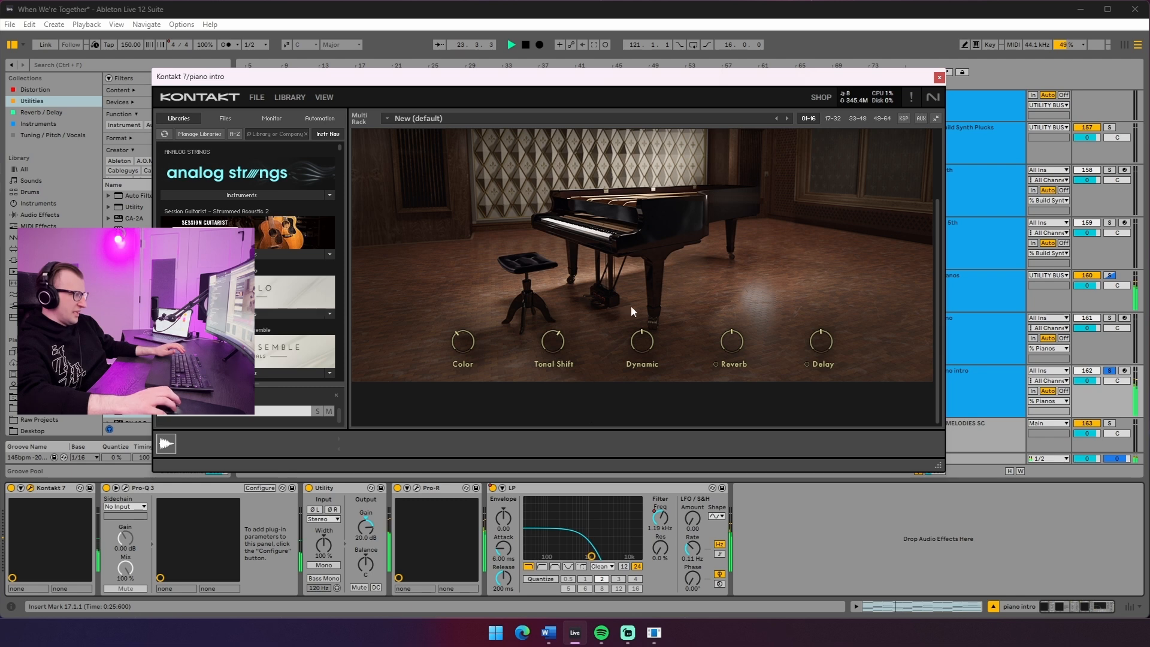
left_click(939, 78)
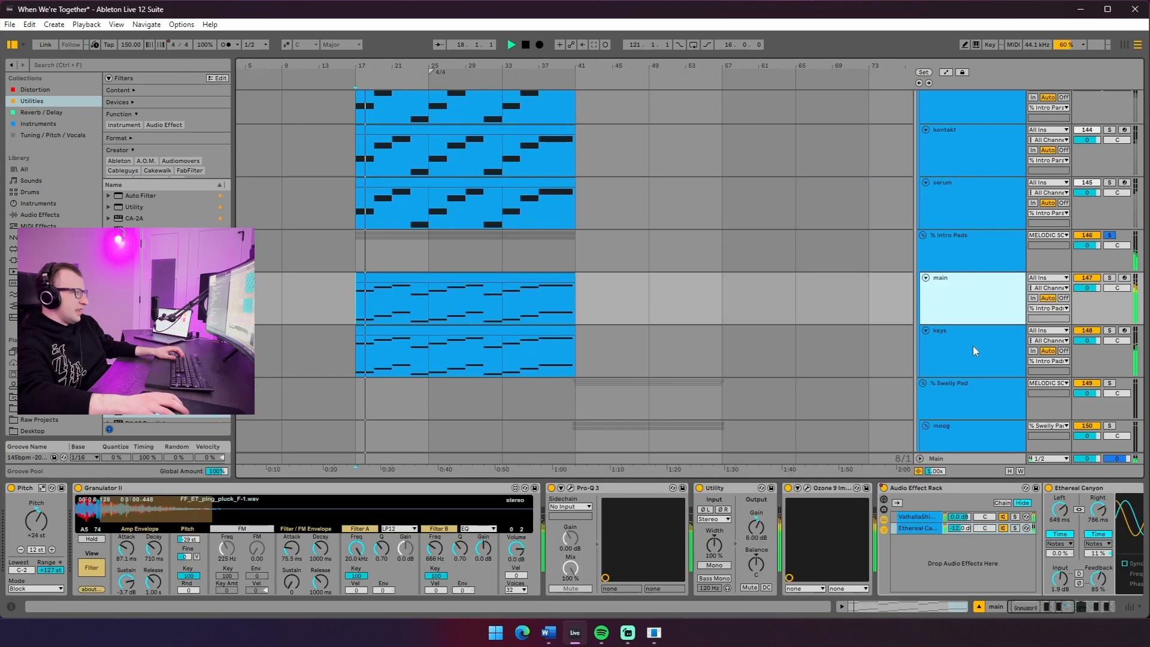
Solo the main track in the Intro Pads group and examine its device chain through to the final Utility
left_click(973, 346)
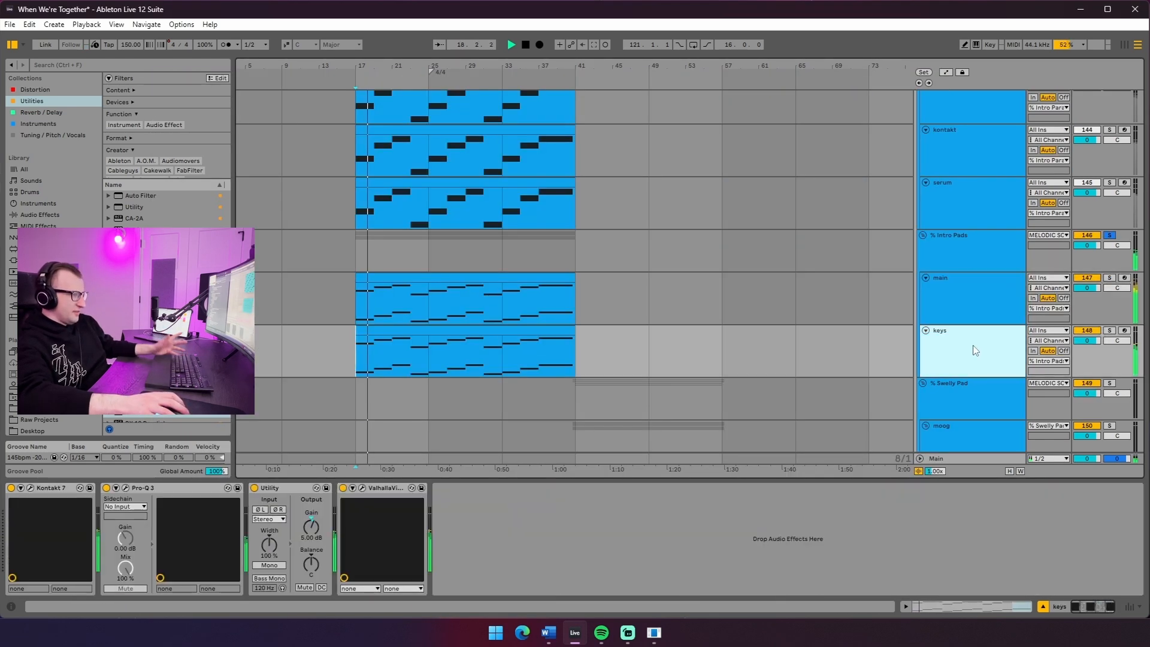
left_click(1110, 279)
left_click(1110, 279)
left_click(989, 300)
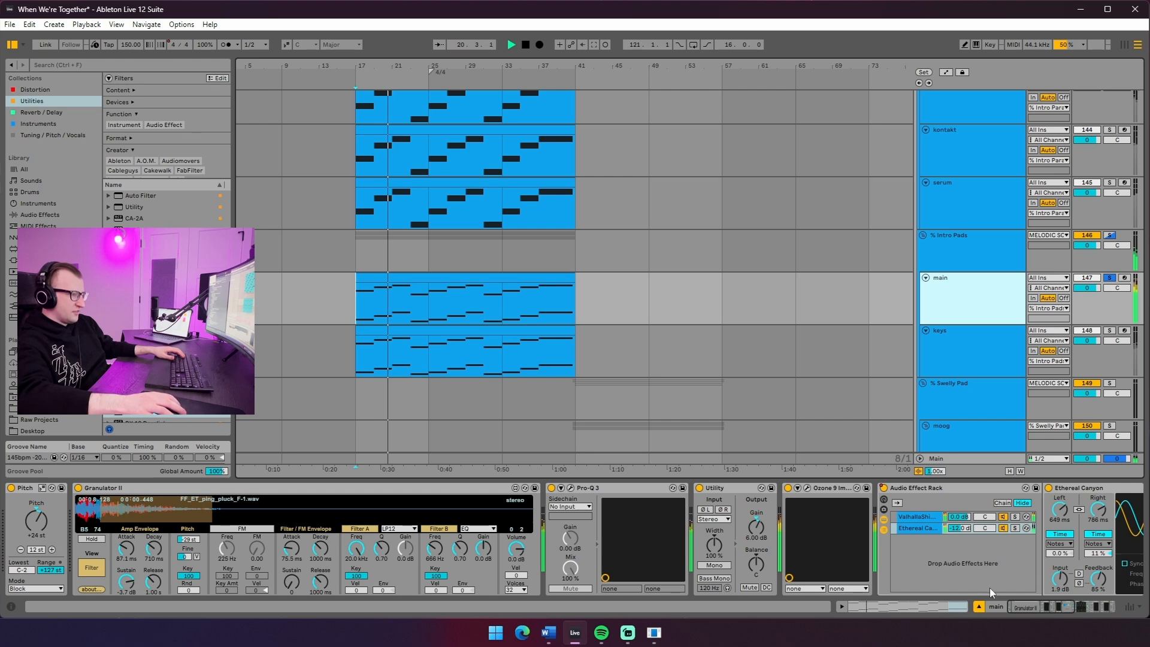
left_click(1048, 610)
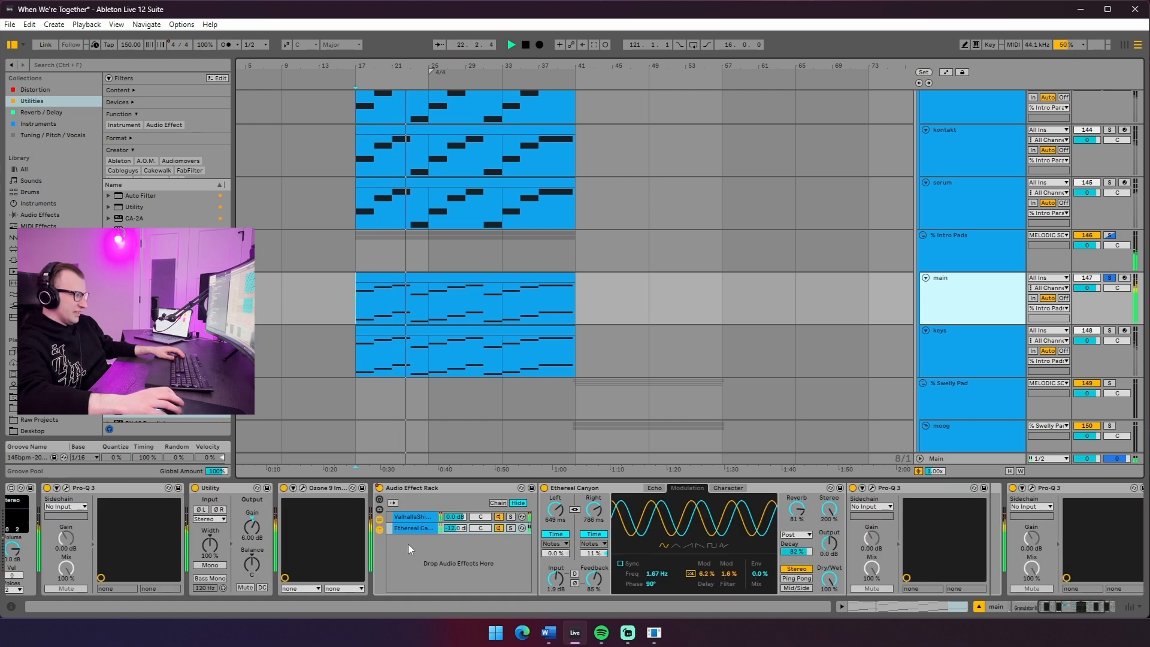
left_click_drag(1047, 607, 1110, 605)
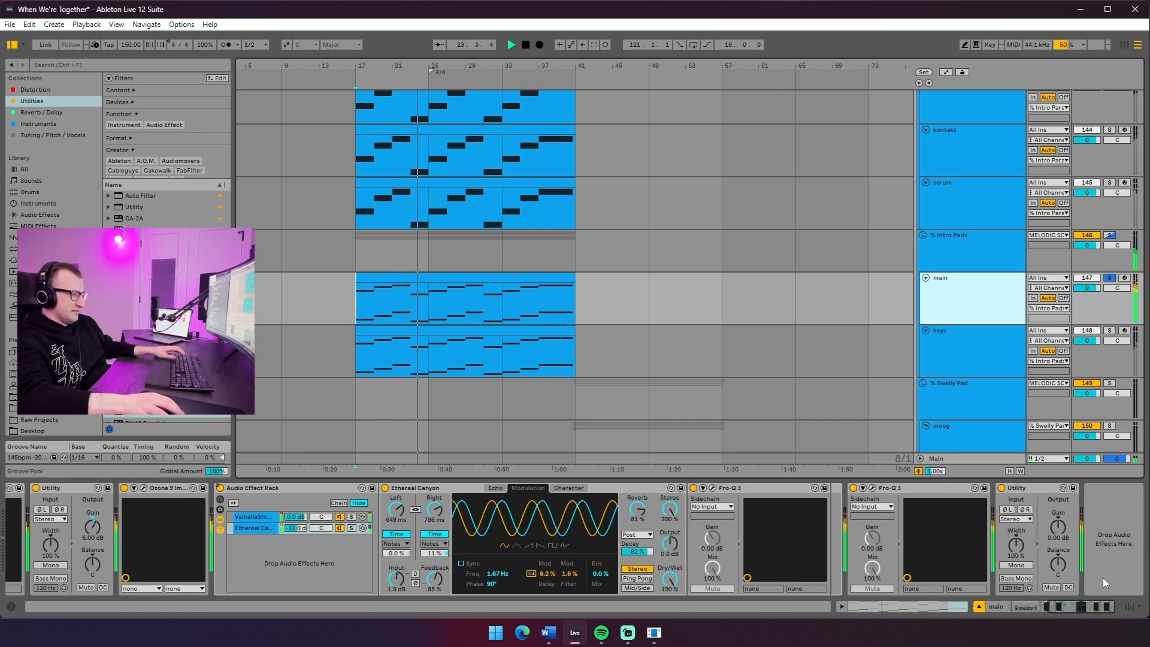
Examine the Kontakt 7 instrument on the soloed keys track and the Serum instrument on the soloed serum track
left_click(965, 345)
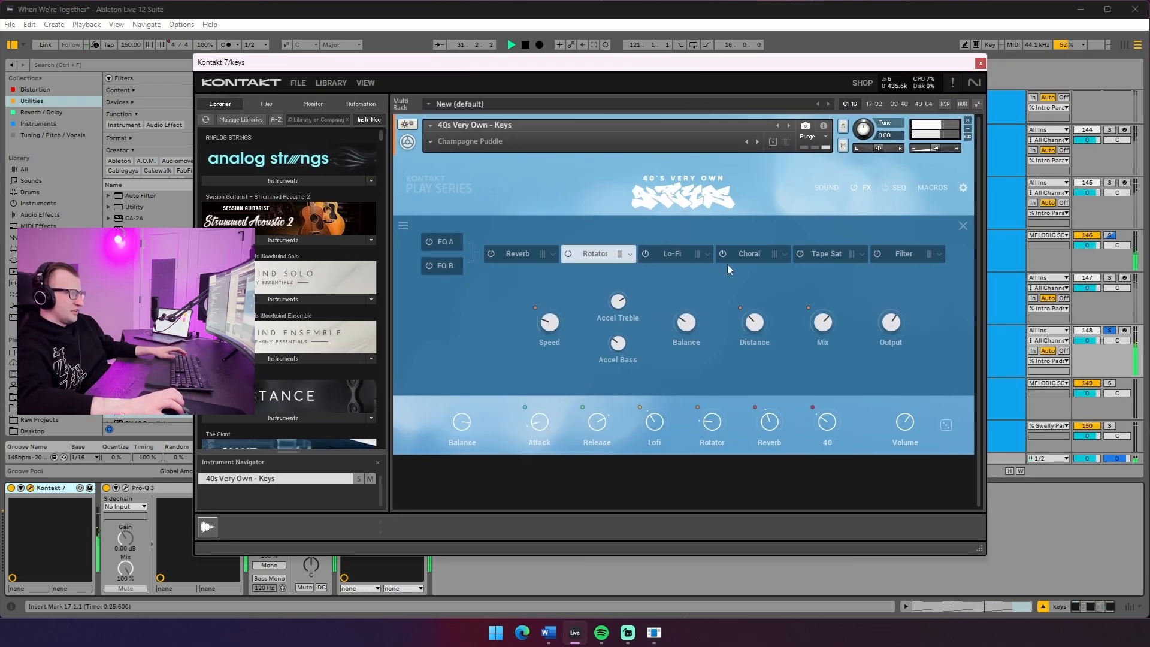
left_click(981, 63)
scroll(545, 326, "up", 2)
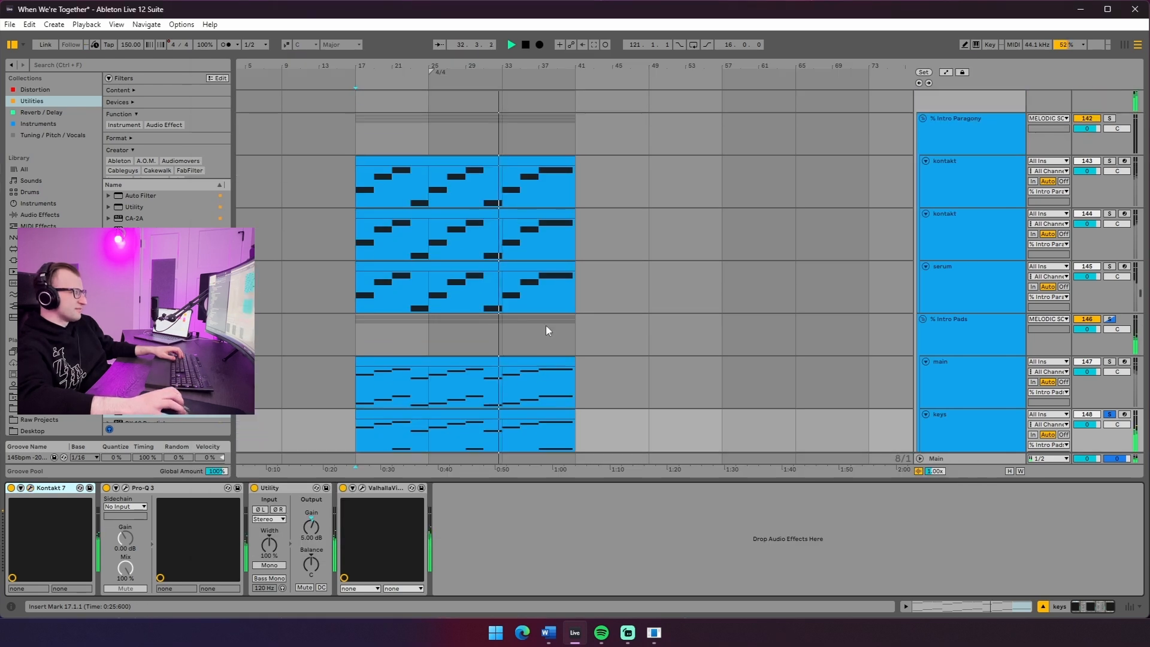
left_click(30, 488)
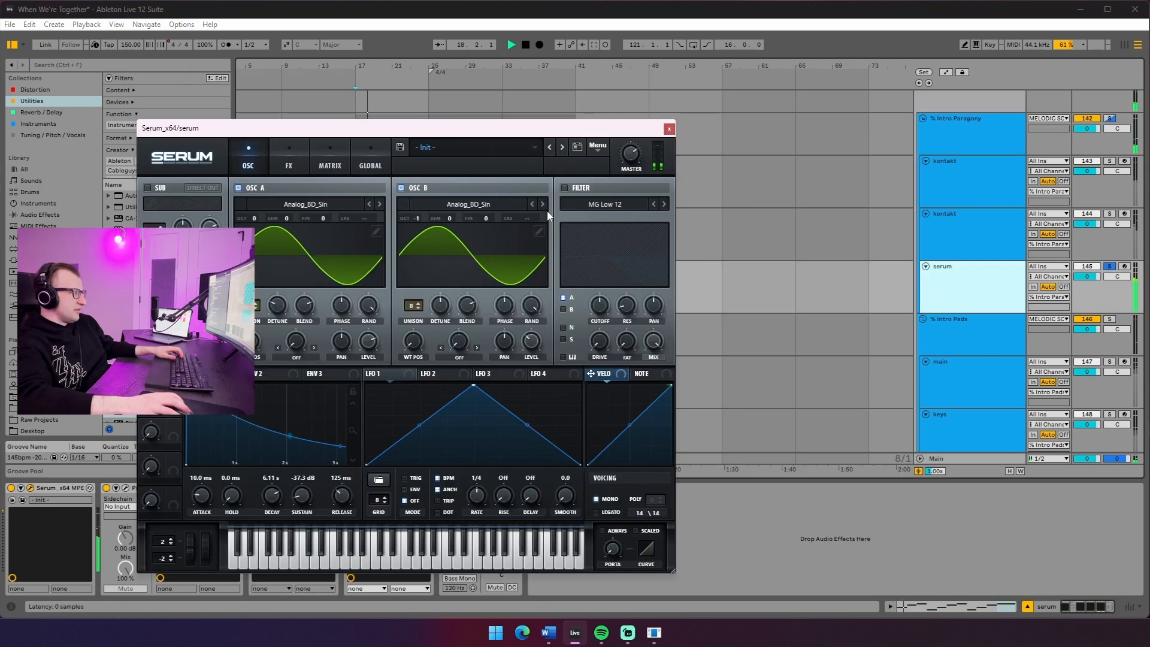
left_click_drag(506, 128, 626, 111)
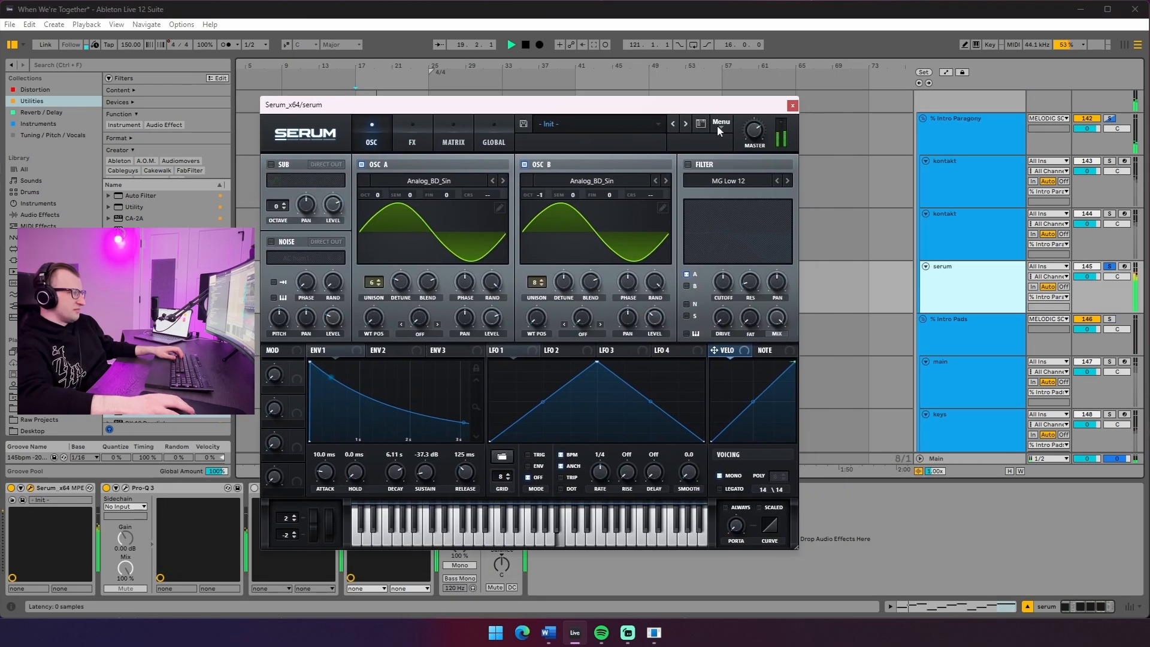
left_click(793, 106)
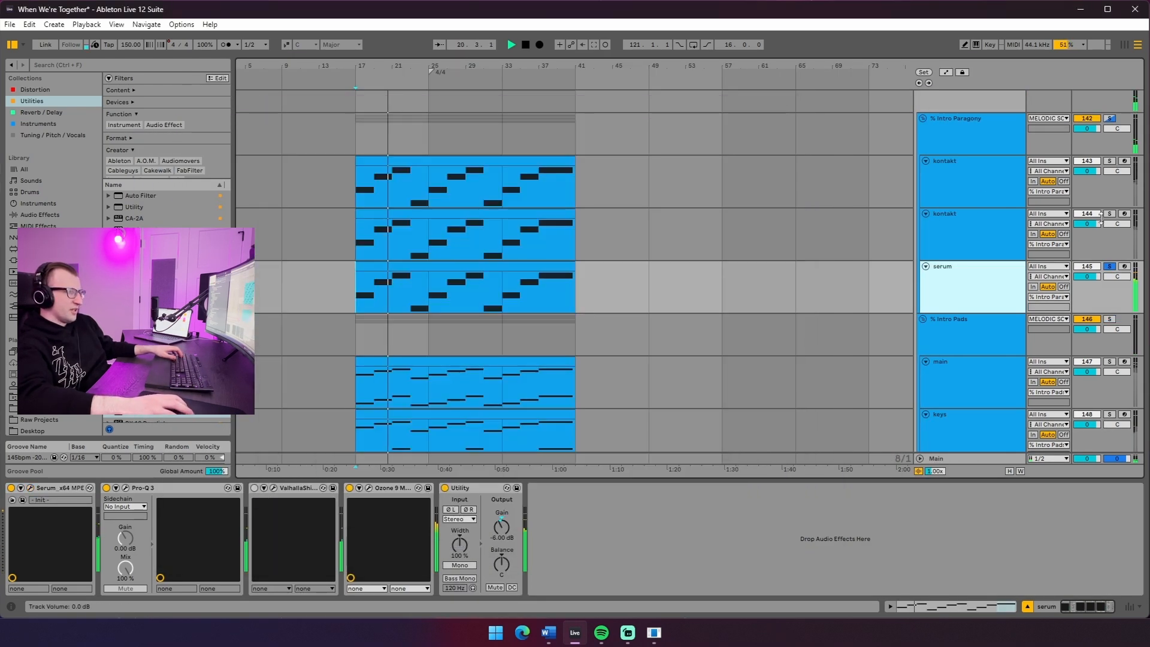
Solo the second kontakt track in the Intro Paragony group and examine its Ethereal Earth 2.0 instrument
left_click(1078, 219)
left_click(203, 488)
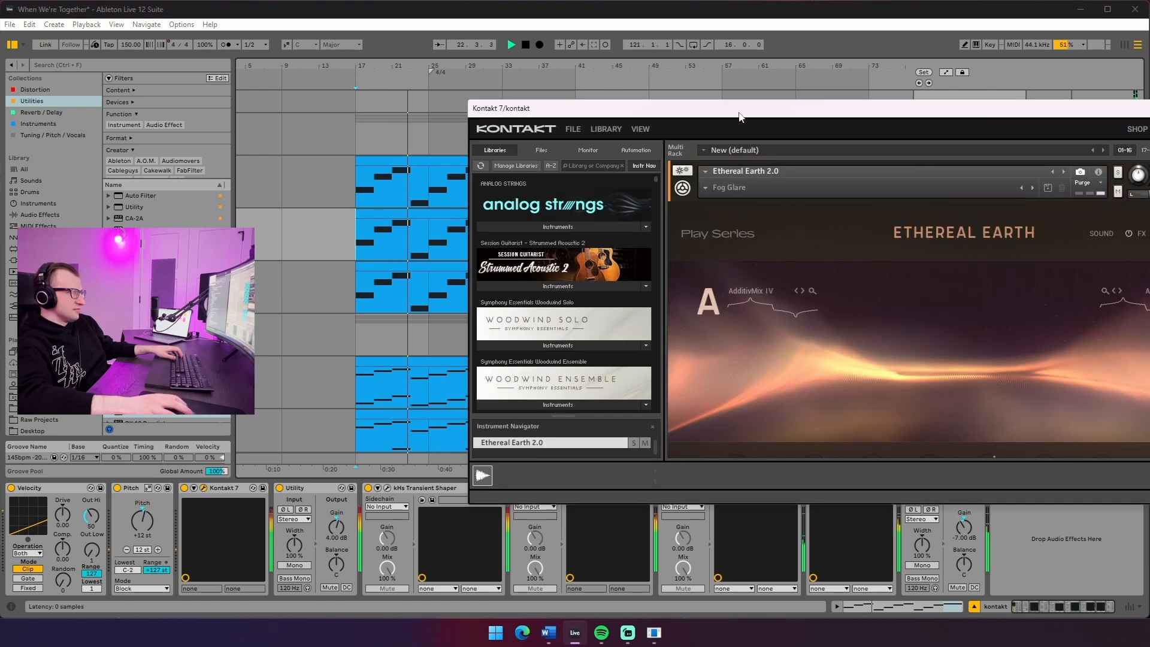
left_click_drag(741, 117, 447, 126)
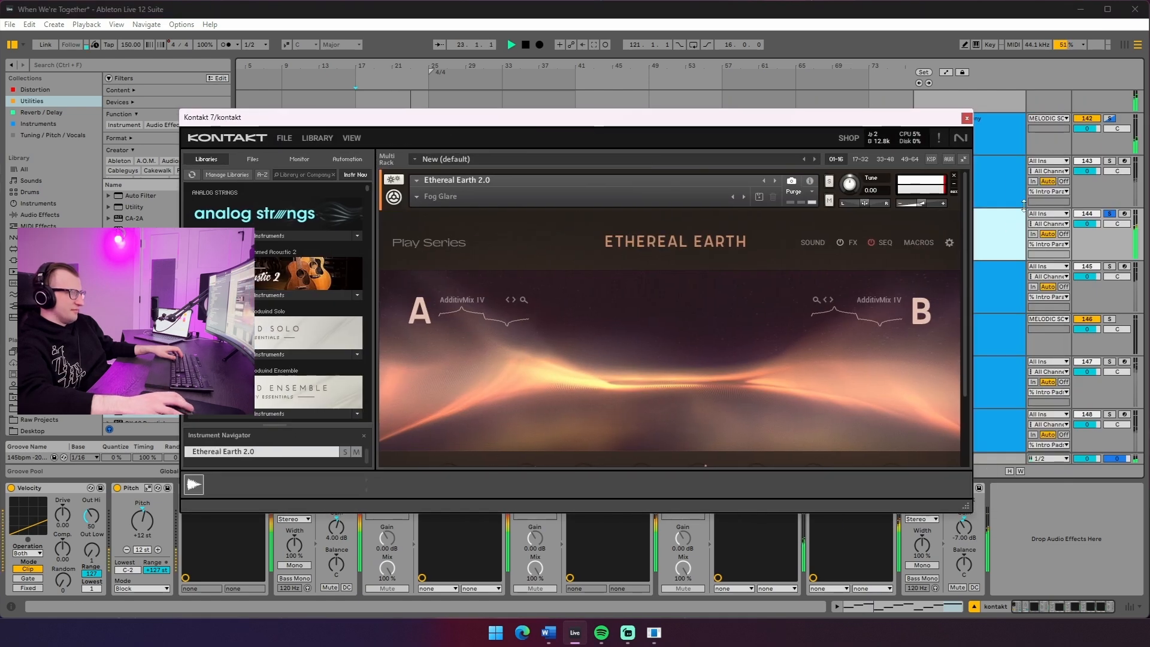
left_click(969, 118)
Solo the first kontakt track of Intro Paragony and compare its Kontakt 7 instrument with the second kontakt track's
left_click(969, 185)
key("s")
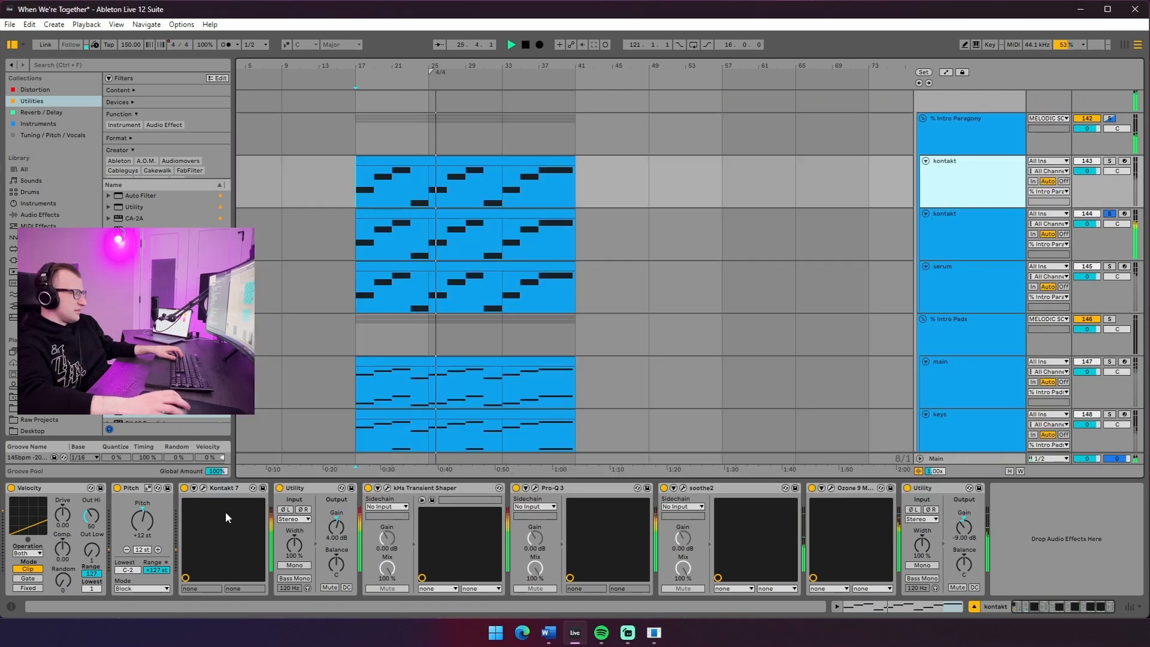
left_click(203, 488)
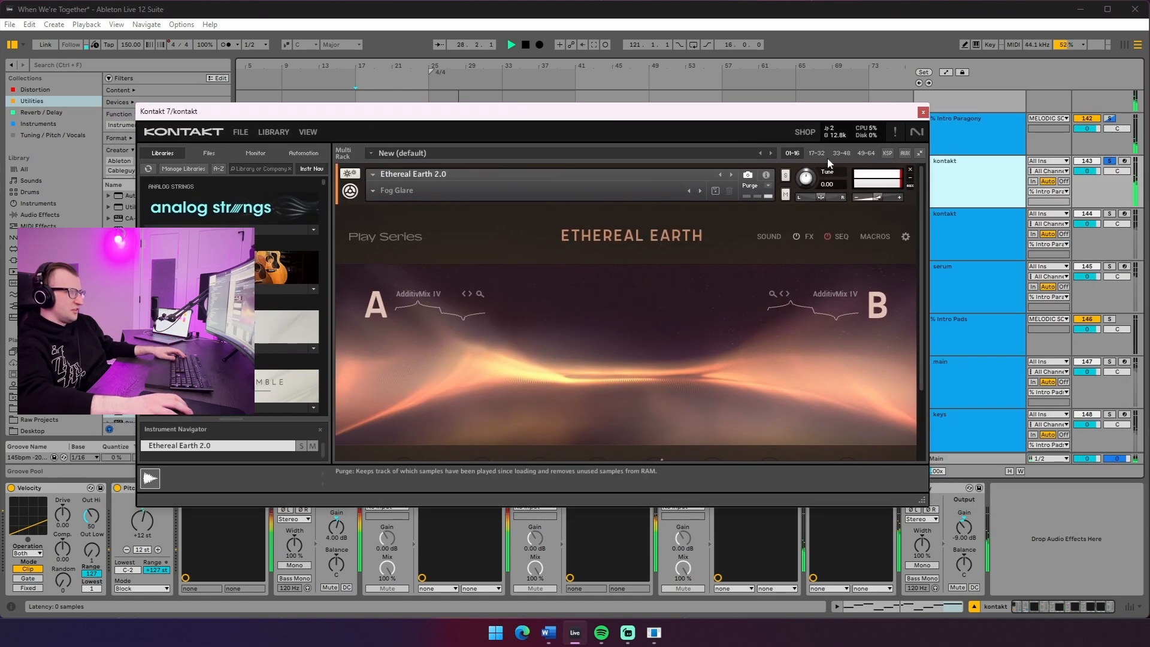
left_click(965, 220)
left_click(203, 488)
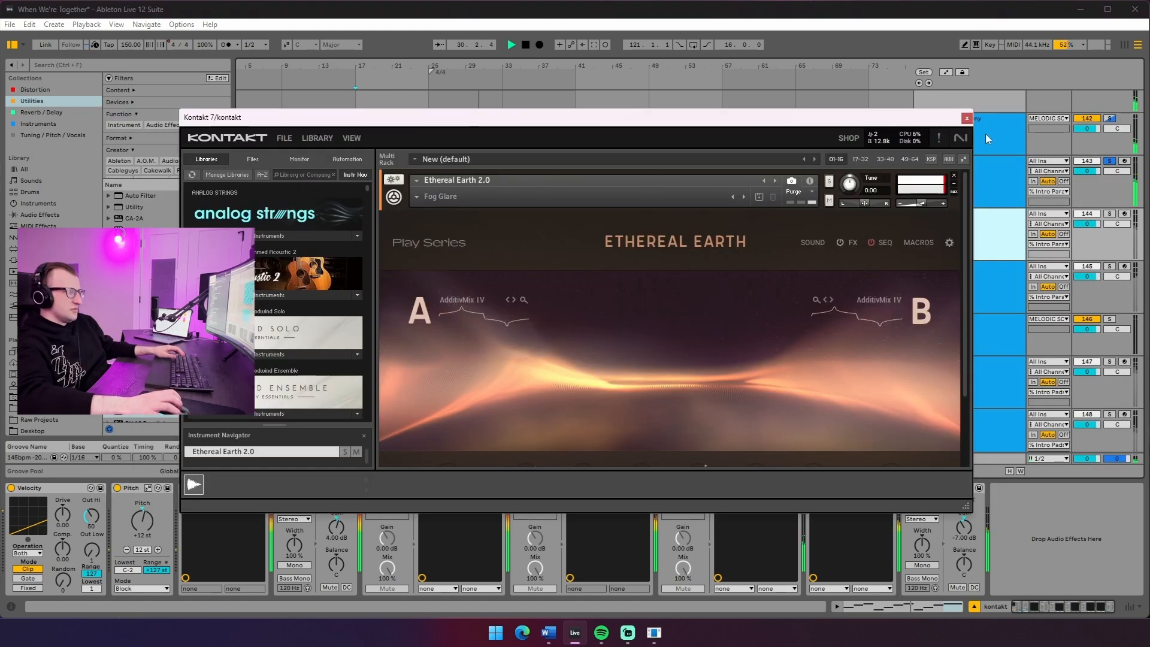
left_click(986, 134)
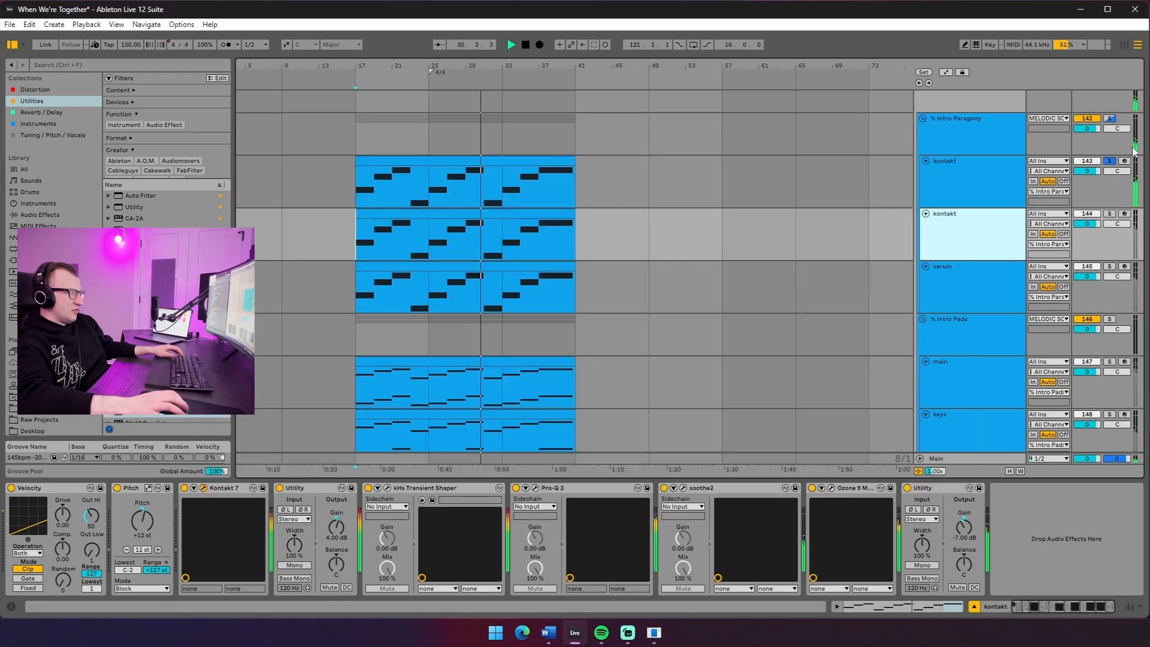
Solo the Verse Bass group at bar 17 and show its HP and LP filter devices
scroll(431, 278, "up", 2)
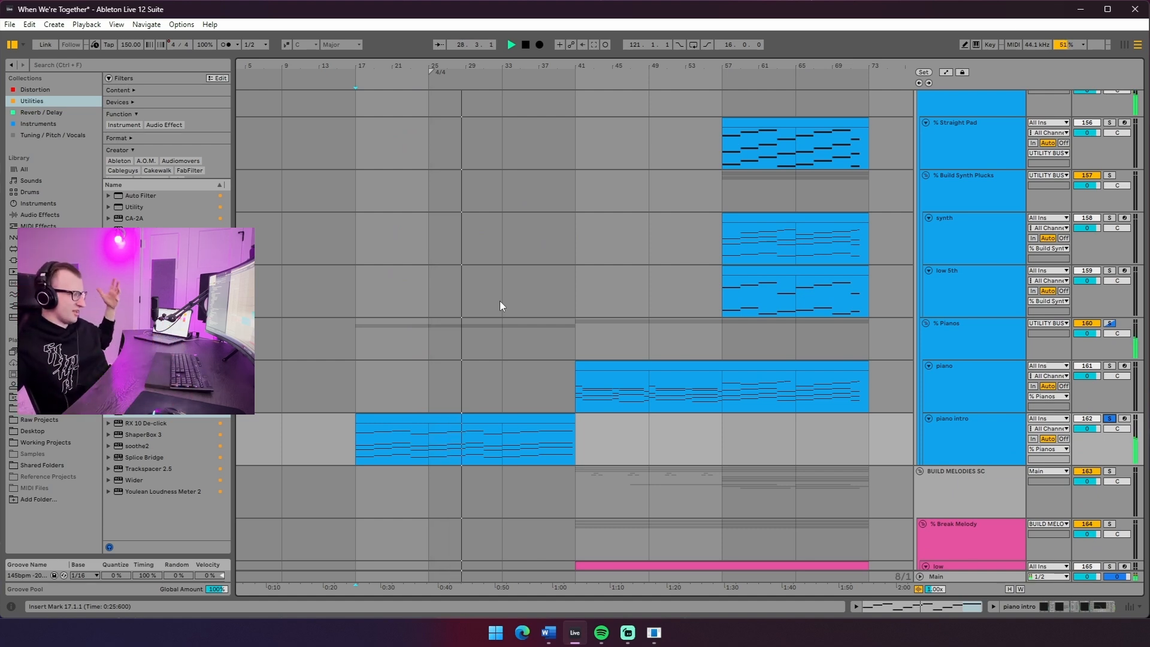
scroll(505, 304, "down", 4)
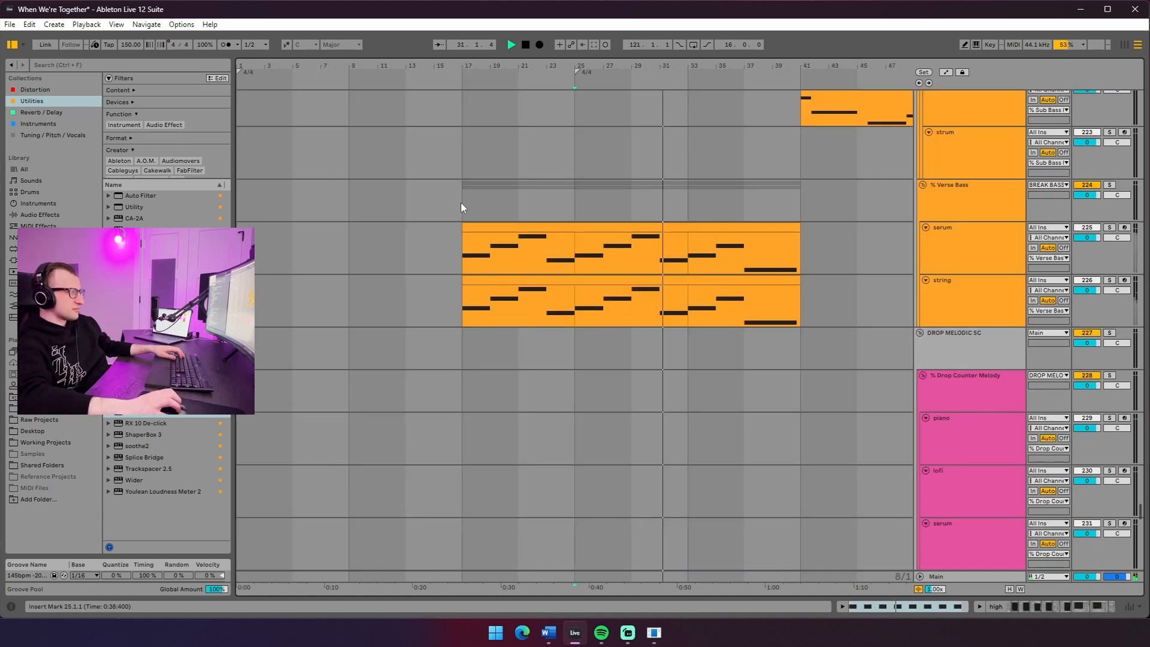
left_click(462, 208)
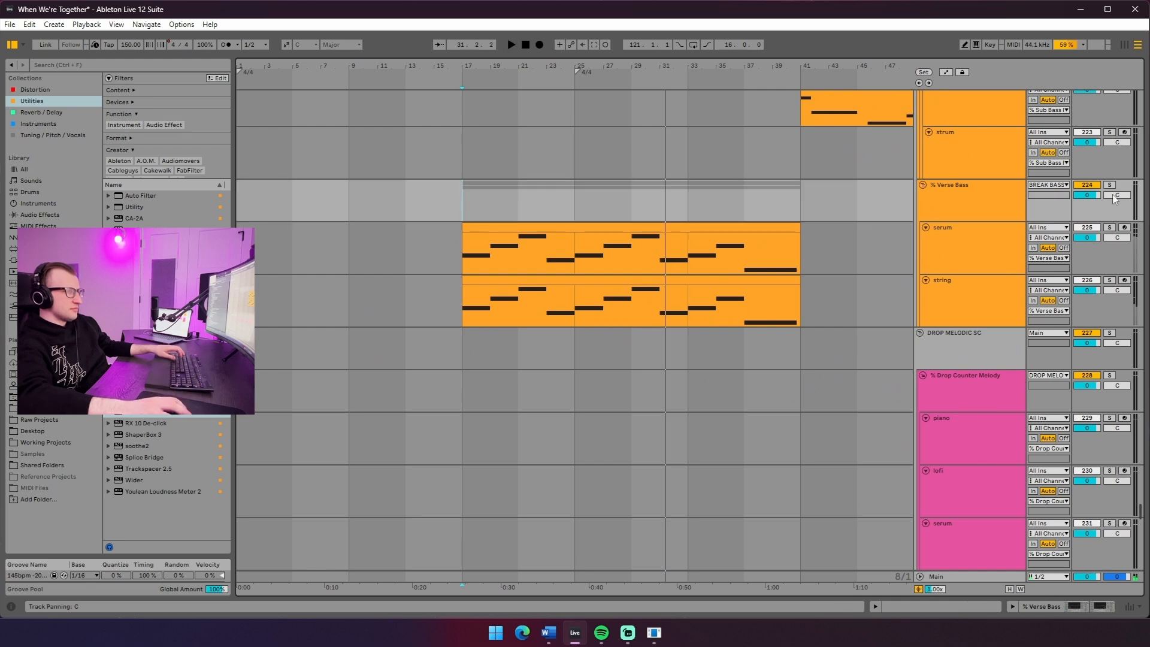
left_click(956, 242)
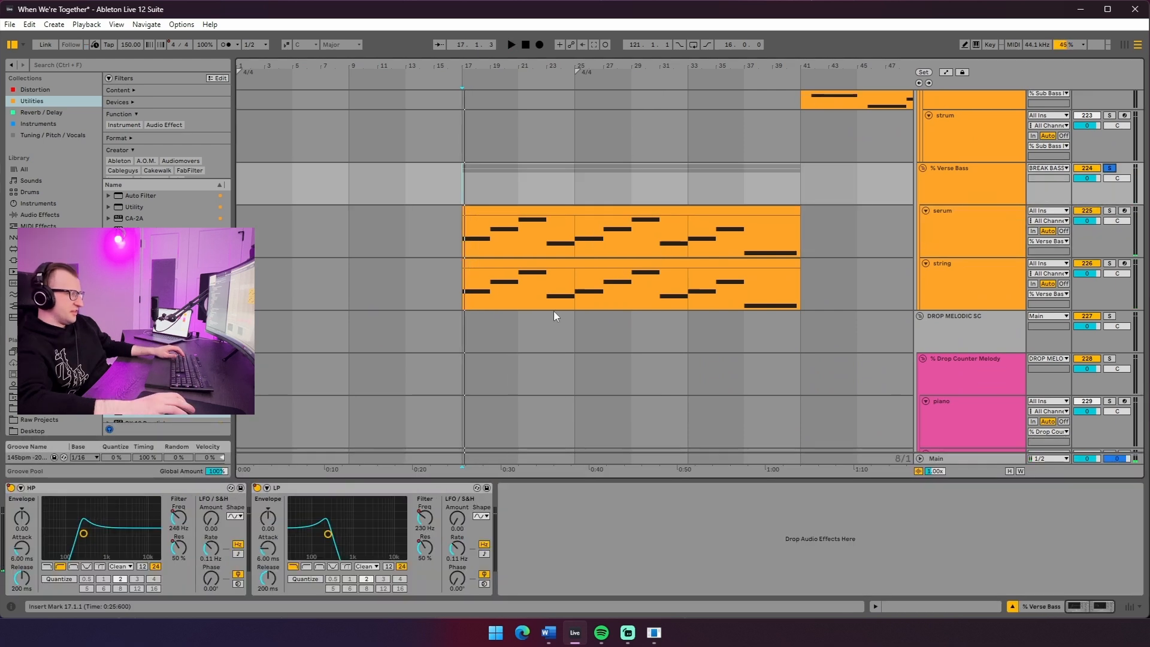
Show the Verse Bass group's filter automation lanes and set the playback start to bar 17
key("a")
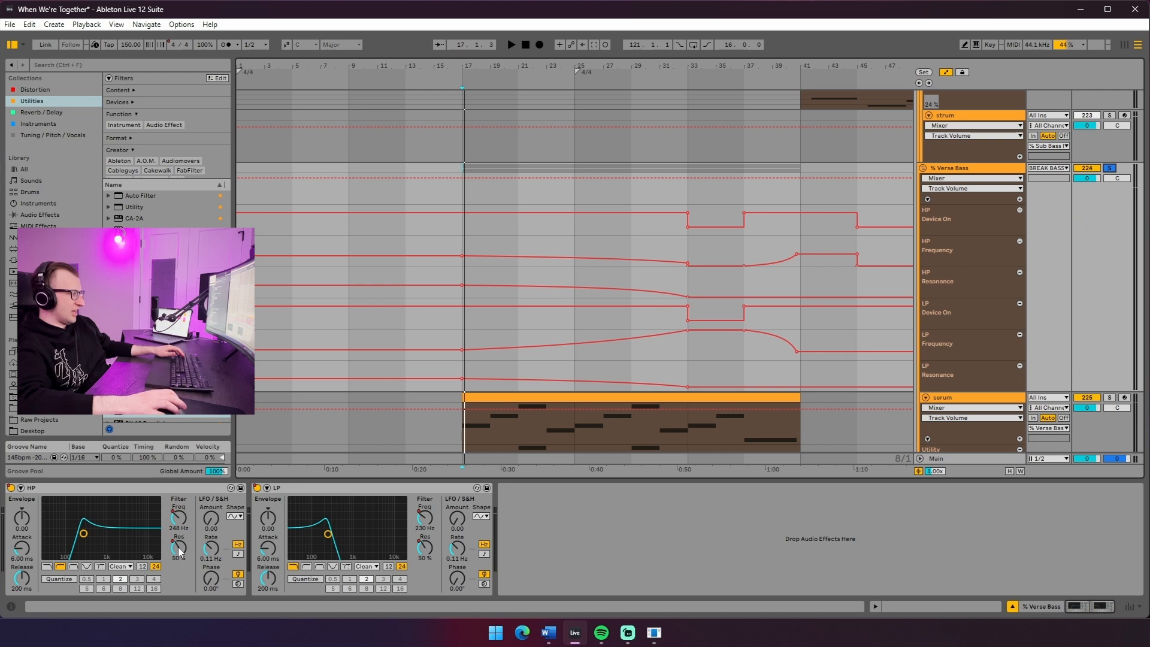
left_click(465, 188)
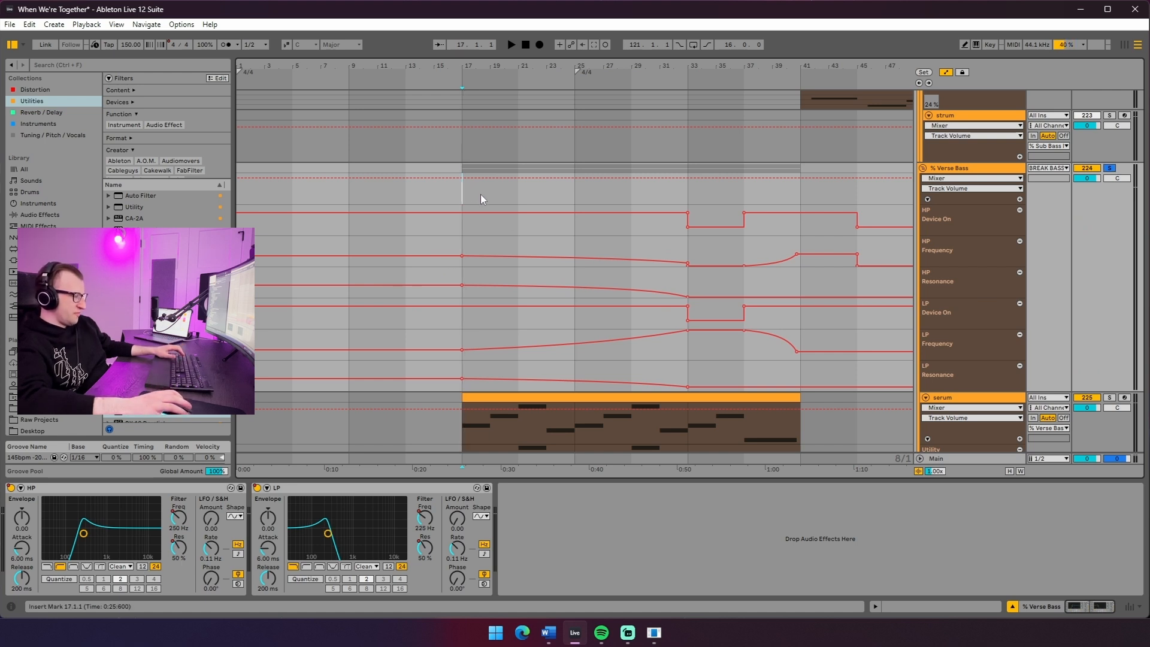
Play the Verse Bass group, solo its string track and examine the Session Strings Pro 2 basses in its Kontakt 7 instrument
key("space")
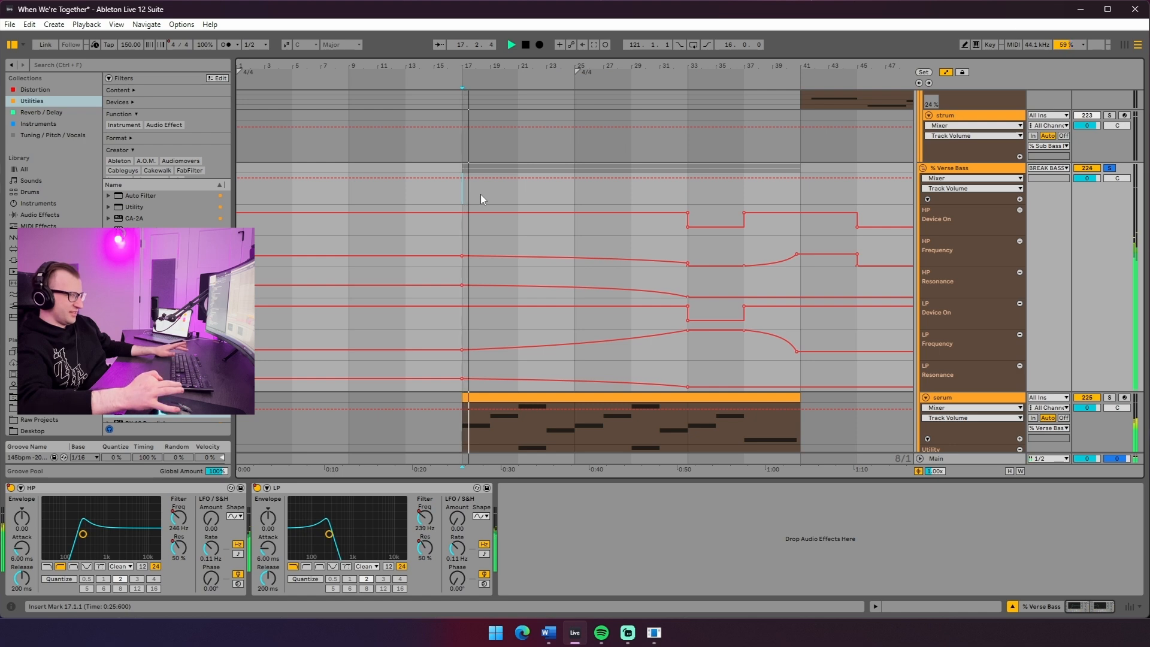
left_click(1109, 263)
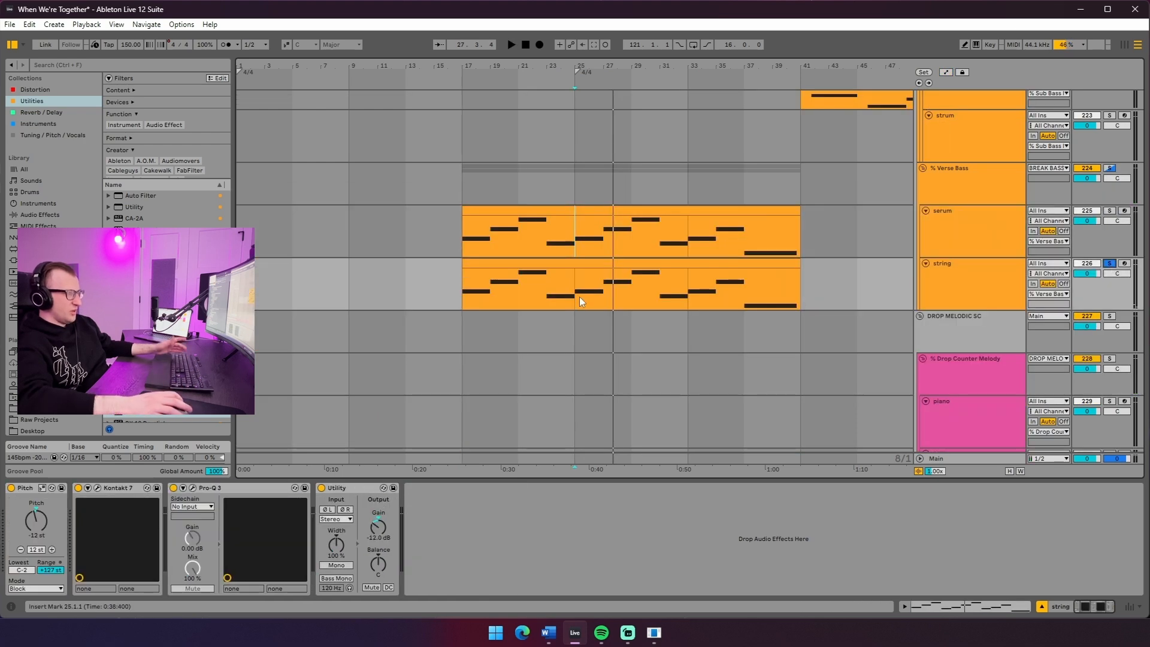
key("space")
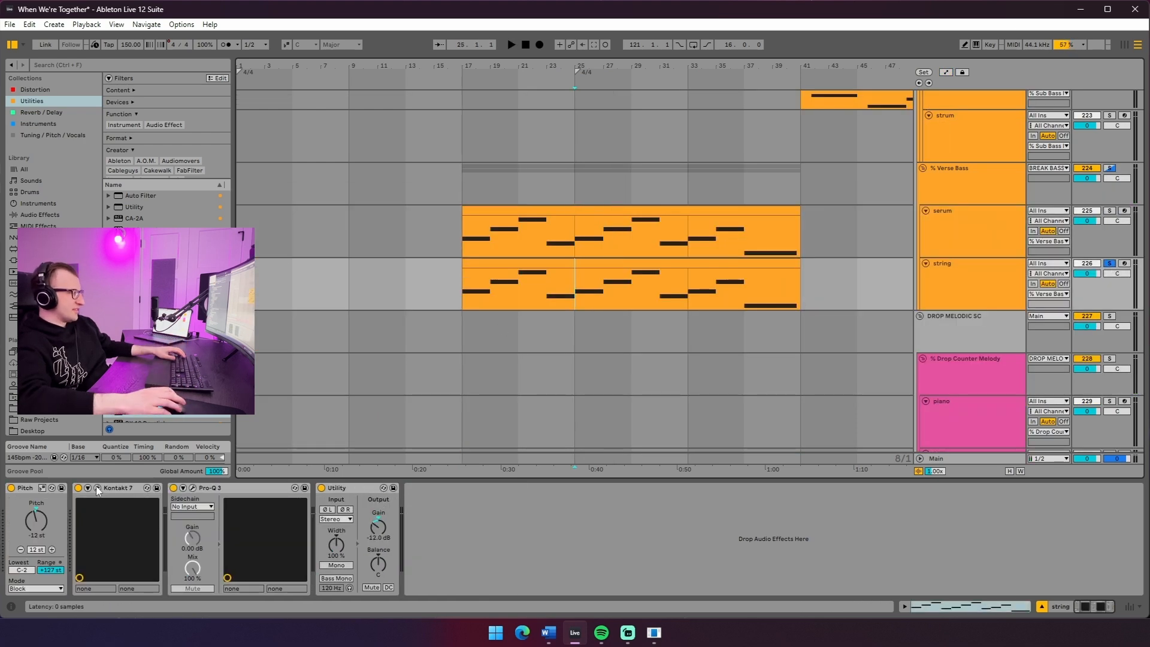
key("ctrl+alt+p")
left_click(1110, 169)
key("space")
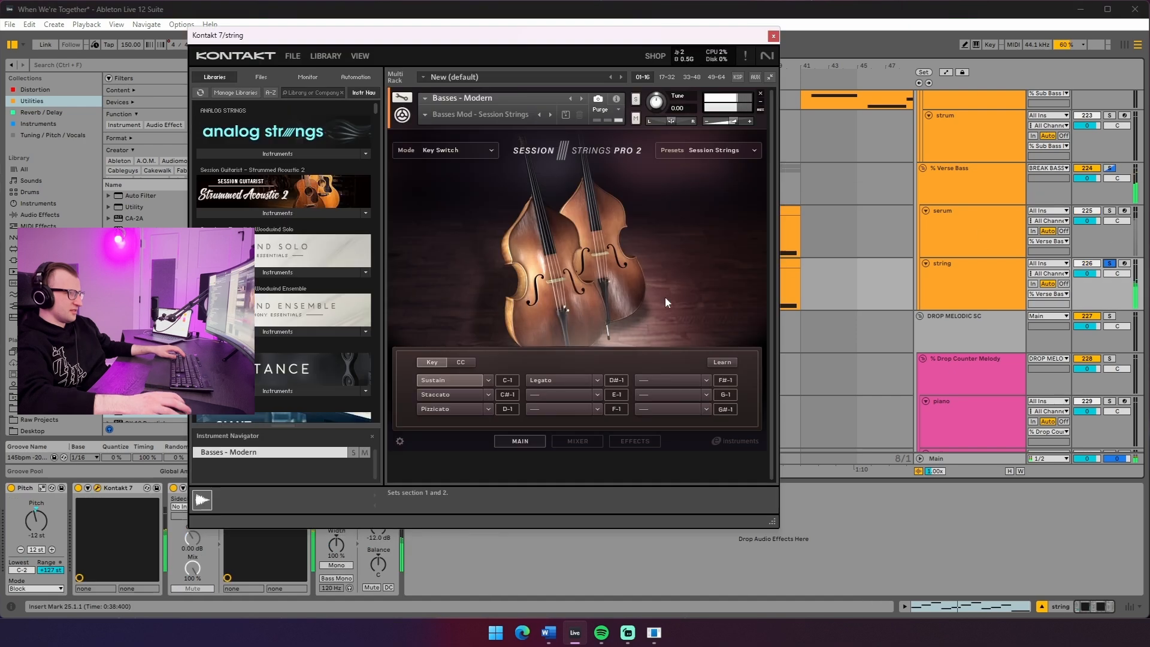
left_click(773, 36)
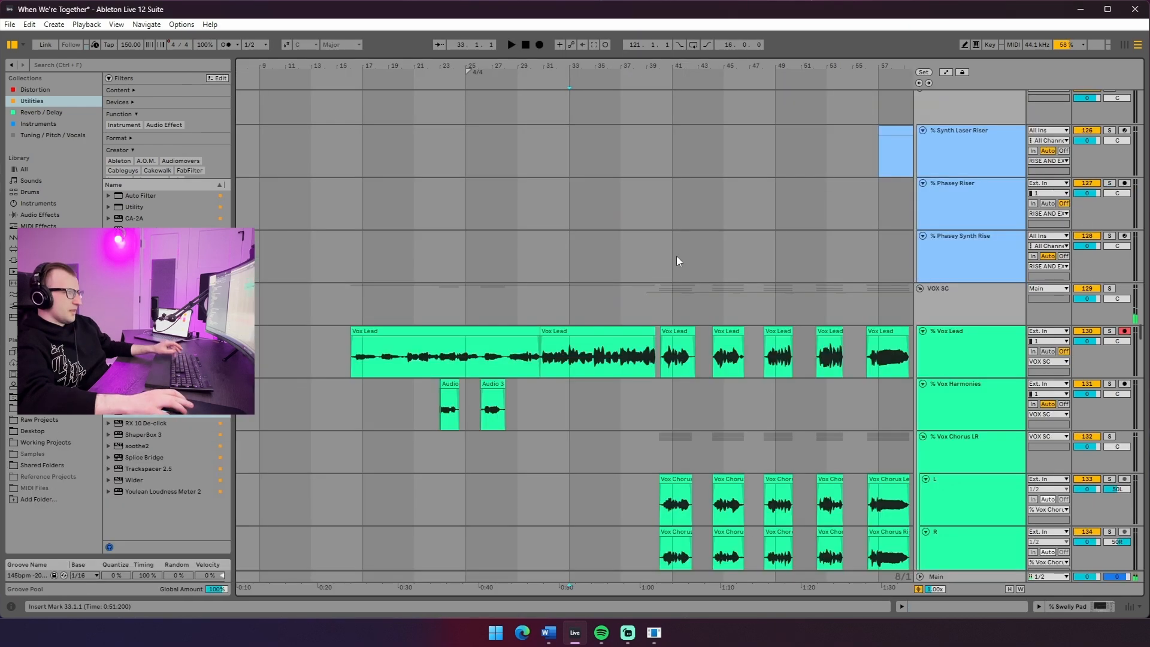
Play the arrangement across the transition into bar 41 and set the playback start to bar 41
scroll(677, 261, "down", 10)
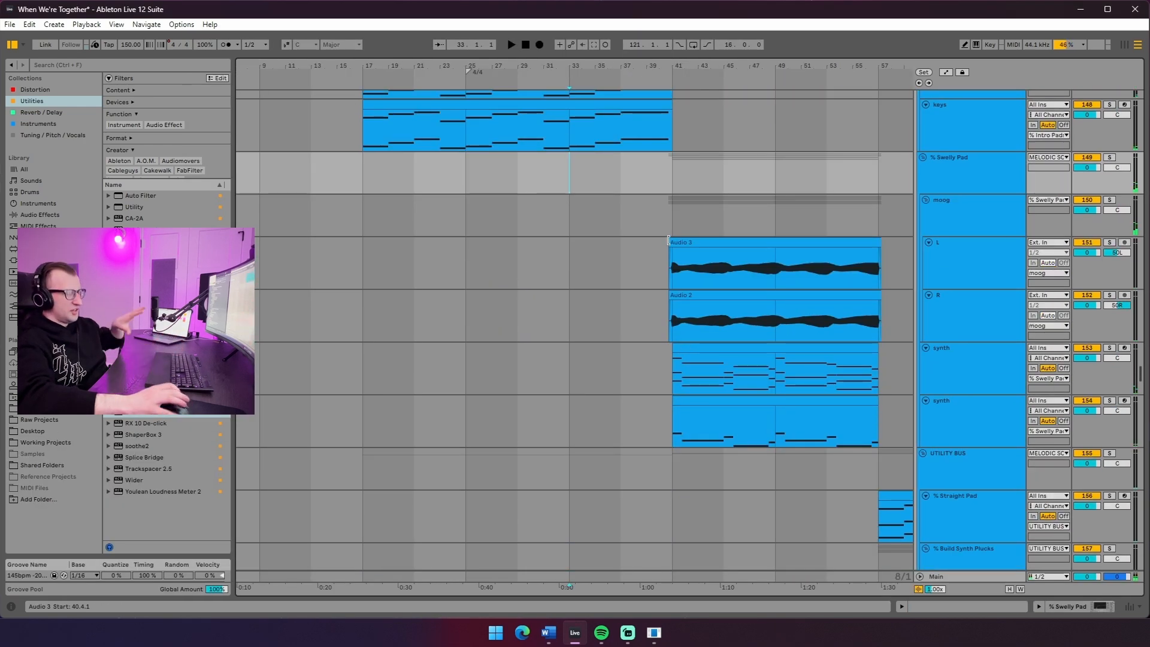
scroll(659, 251, "down", 10)
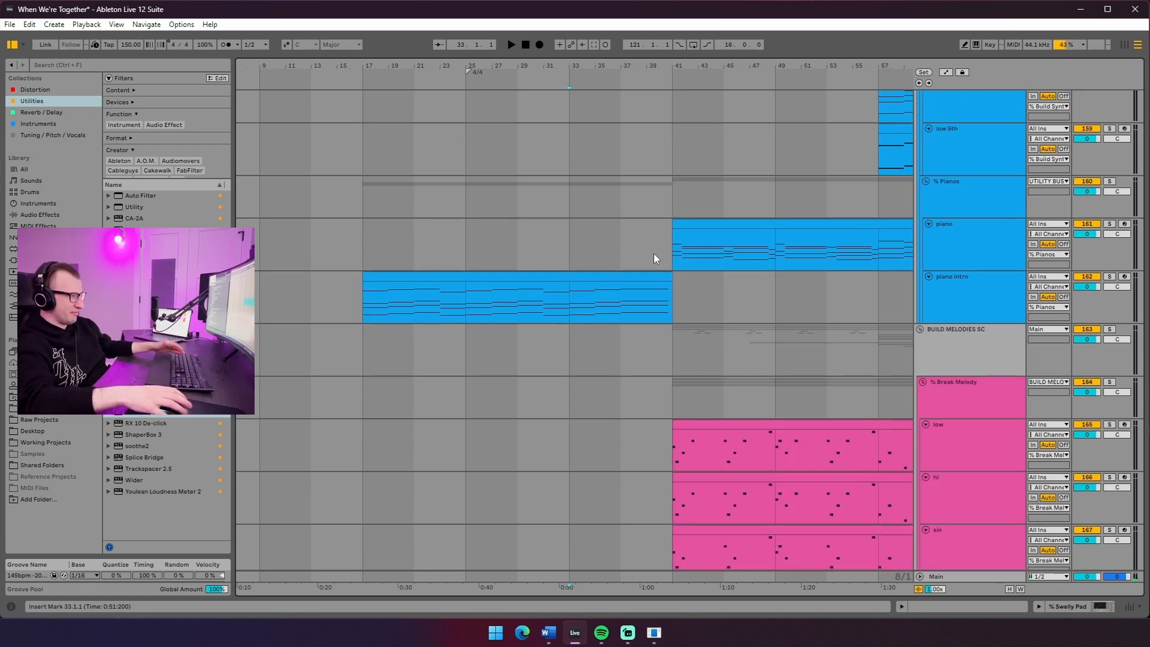
scroll(653, 253, "up", 20)
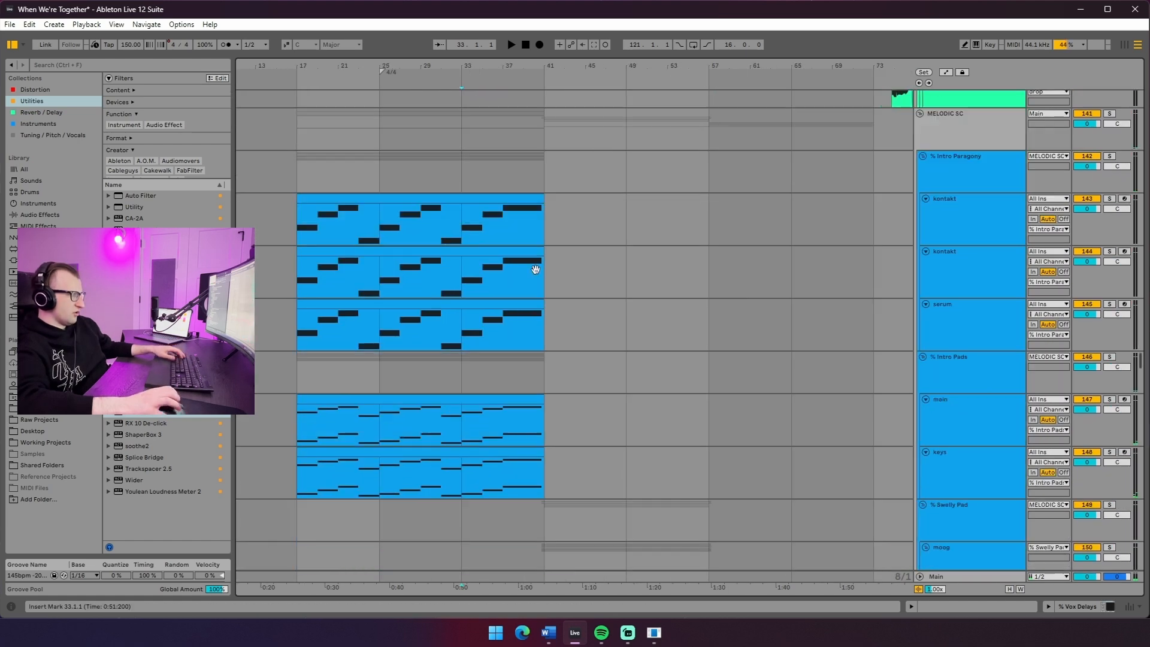
scroll(535, 269, "down", 2)
left_click(534, 78)
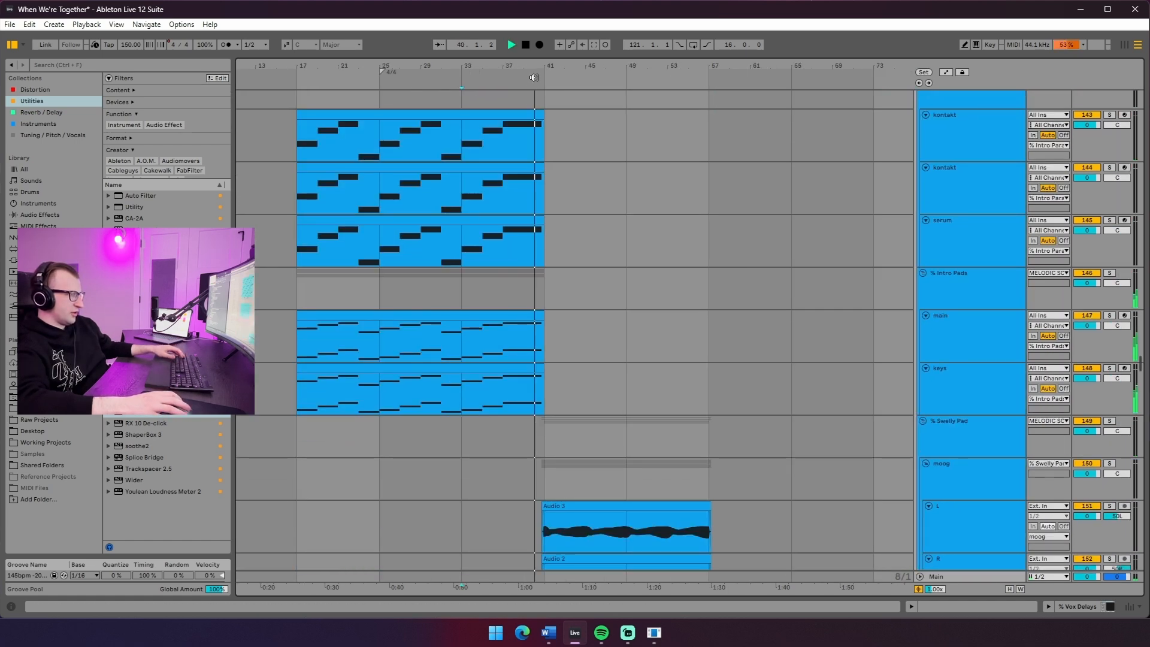
scroll(553, 240, "down", 8)
left_click(546, 280)
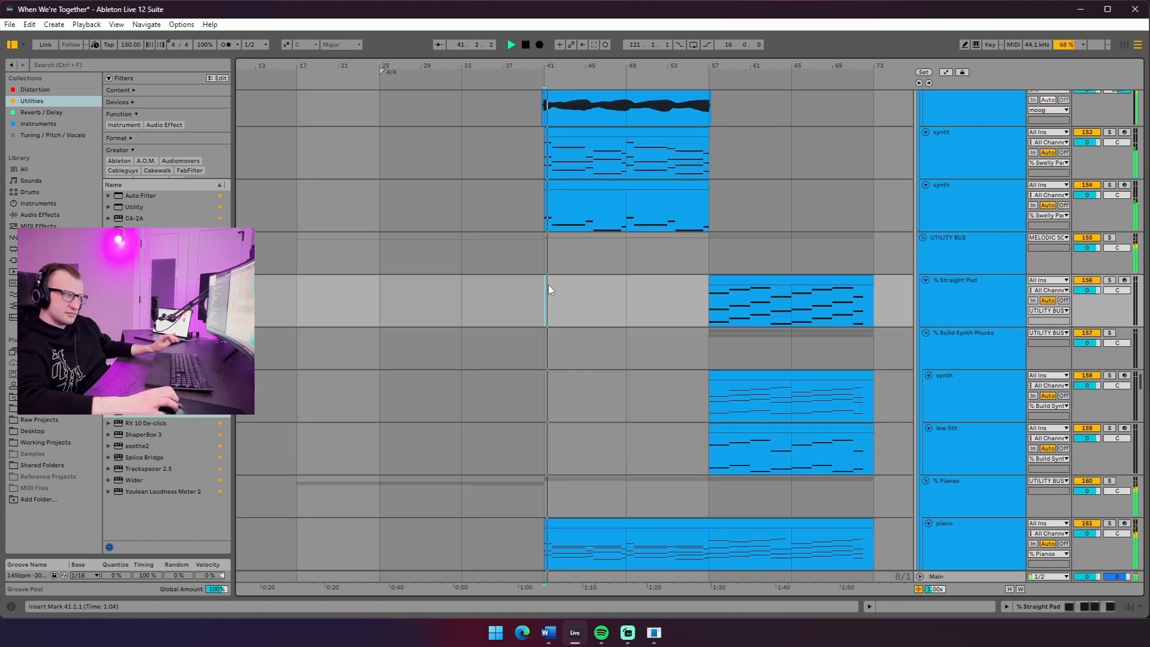
Solo the piano track in the Pianos group and examine the notes of its MIDI clip starting at bar 41
scroll(551, 276, "down", 5)
left_click(1110, 259)
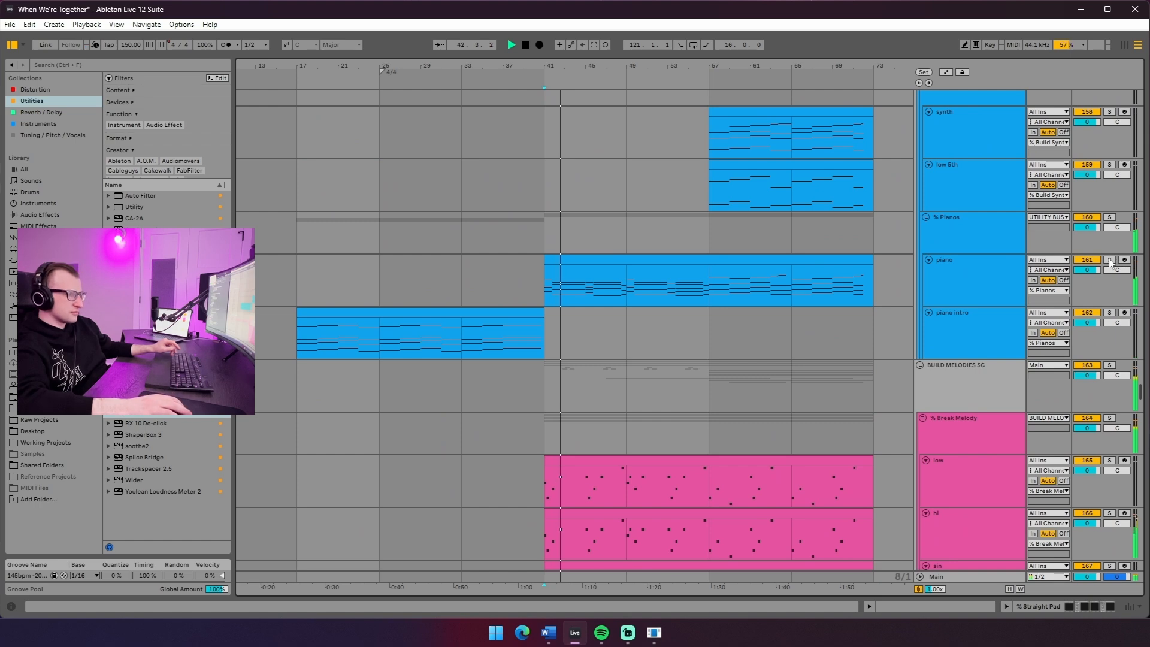
left_click(684, 259)
double_click(684, 259)
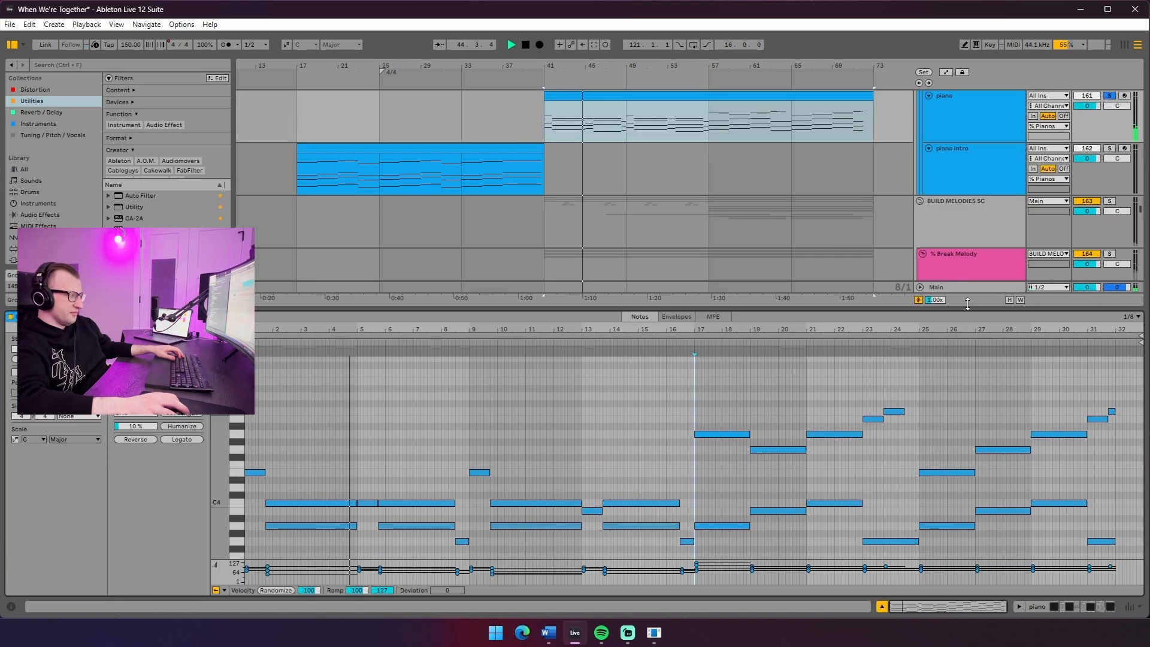
left_click_drag(968, 304, 966, 362)
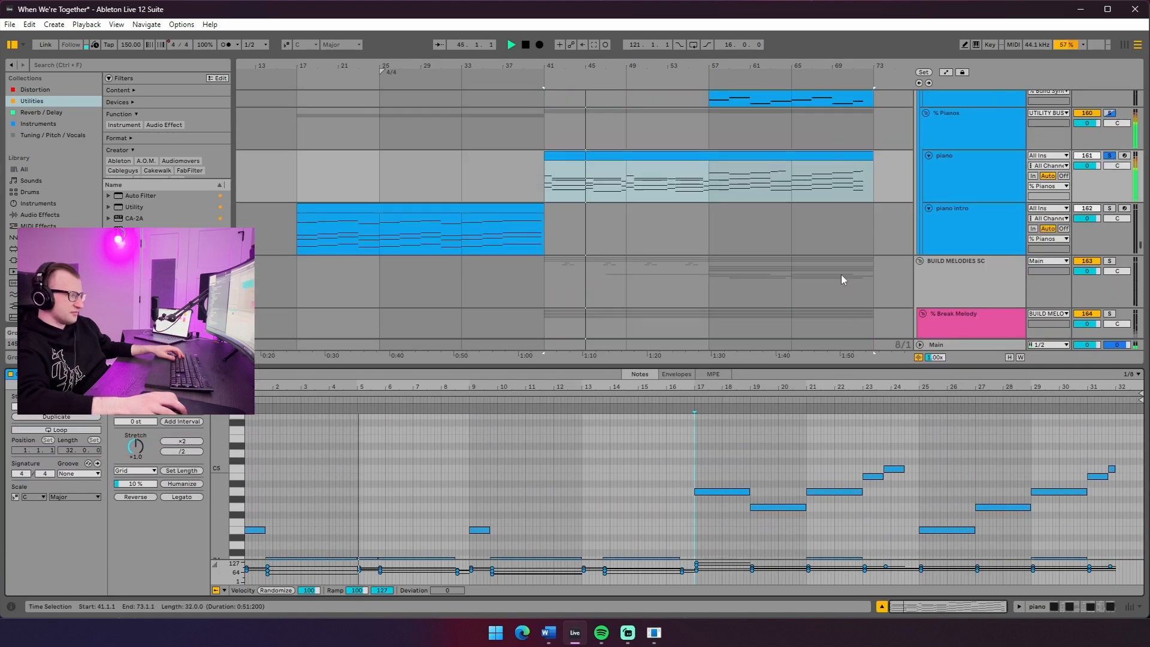
Solo the Swelly Pad group alongside the piano, close the clip editor and show the group's filter automation lanes
scroll(1022, 227, "up", 3)
scroll(991, 203, "up", 3)
scroll(976, 233, "up", 5)
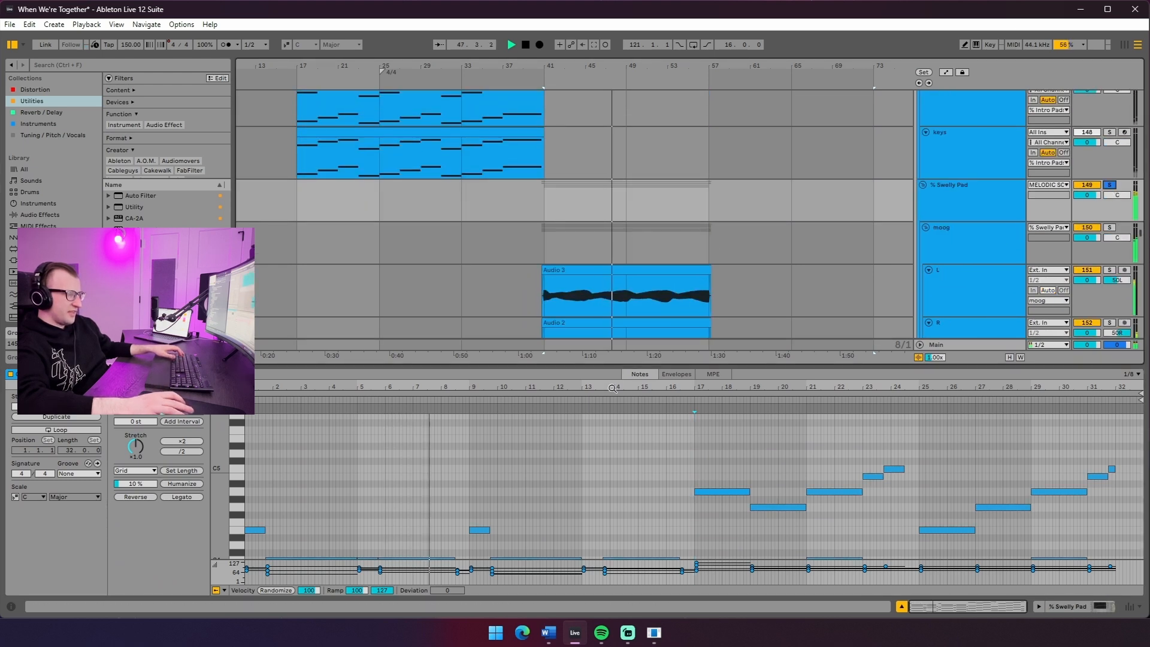
key("ctrl+alt+l")
scroll(671, 299, "down", 3)
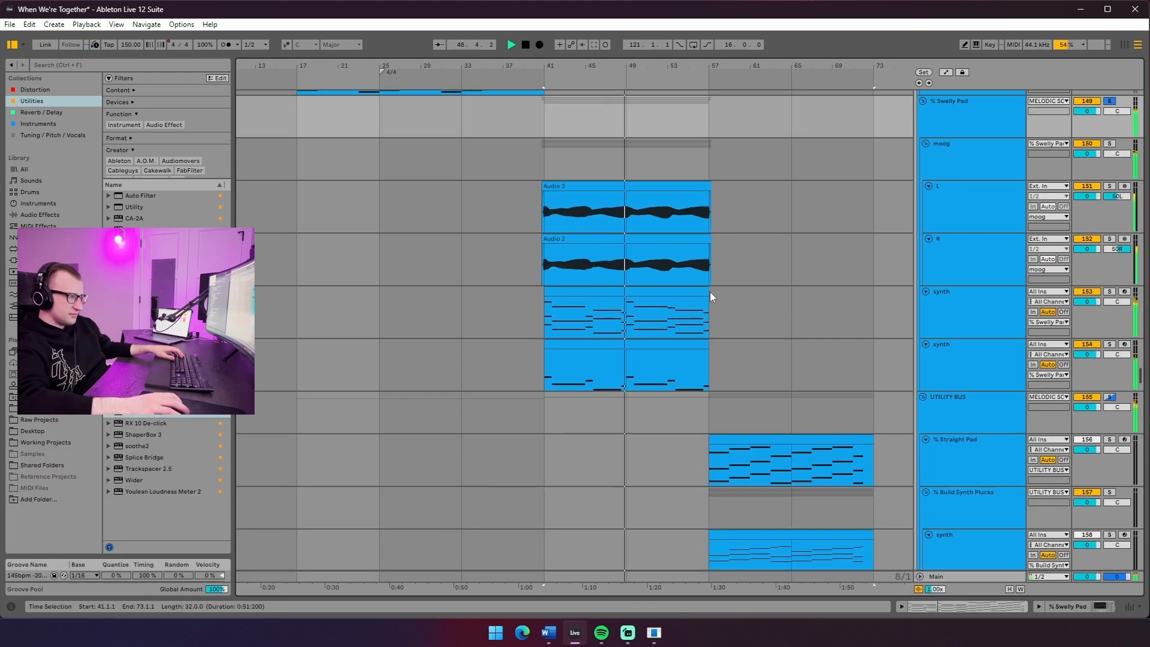
key("a")
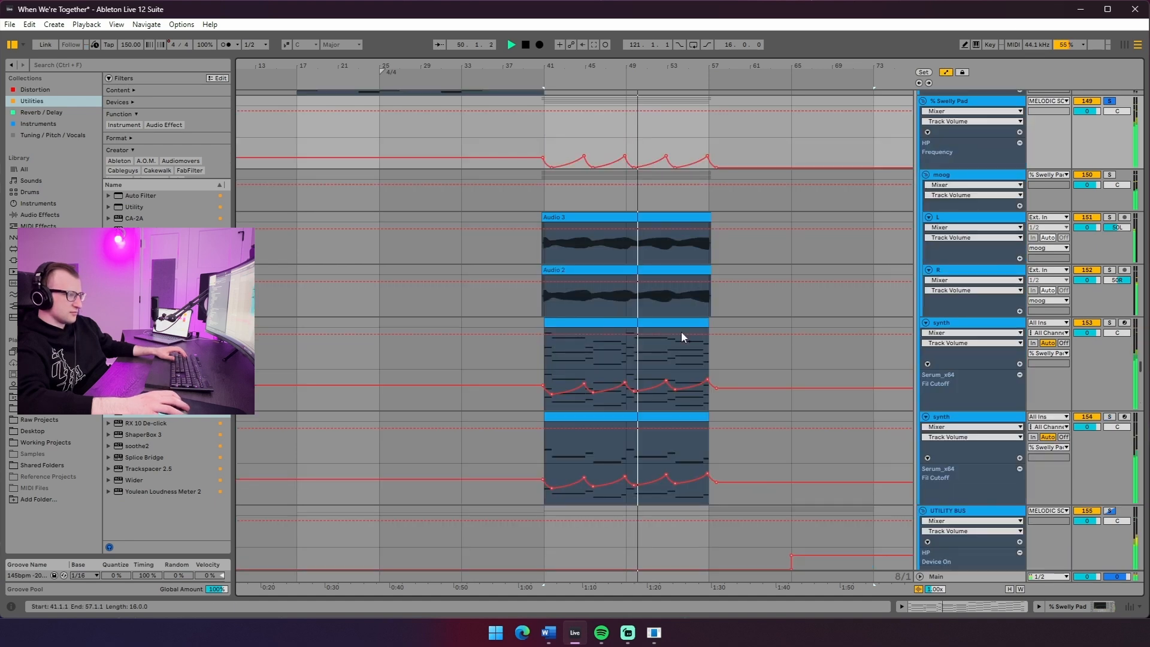
scroll(665, 365, "down", 2)
scroll(764, 318, "up", 2)
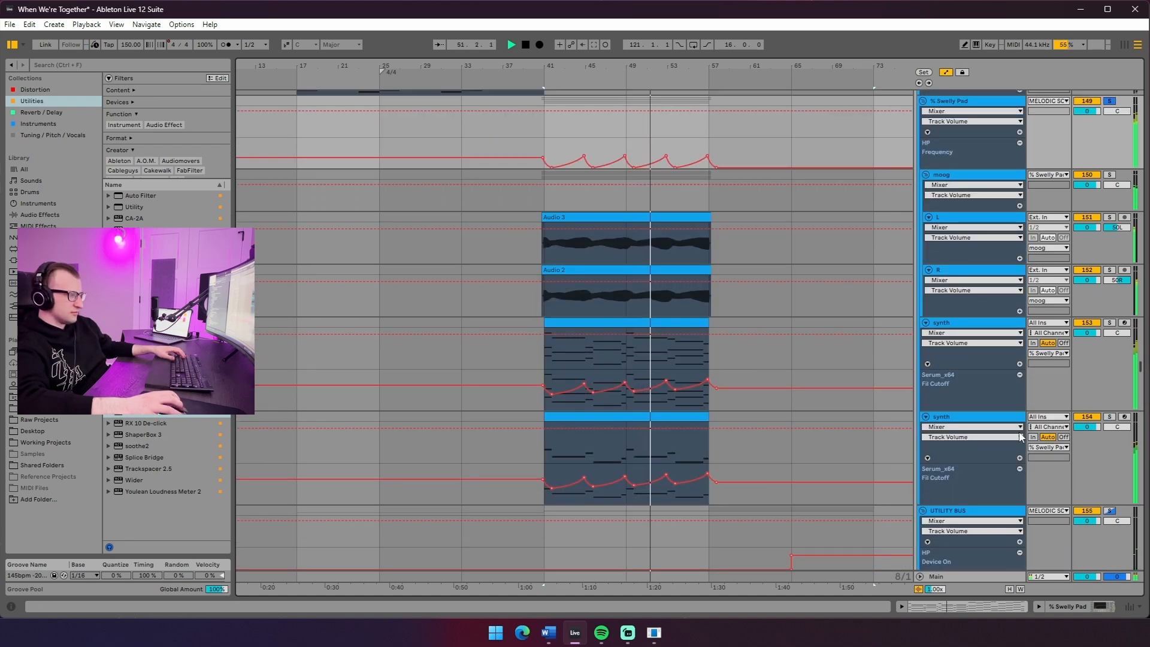
Stop playback and examine the Serum instrument on the lower synth track of the Swelly Pad group
double_click(962, 418)
key("space")
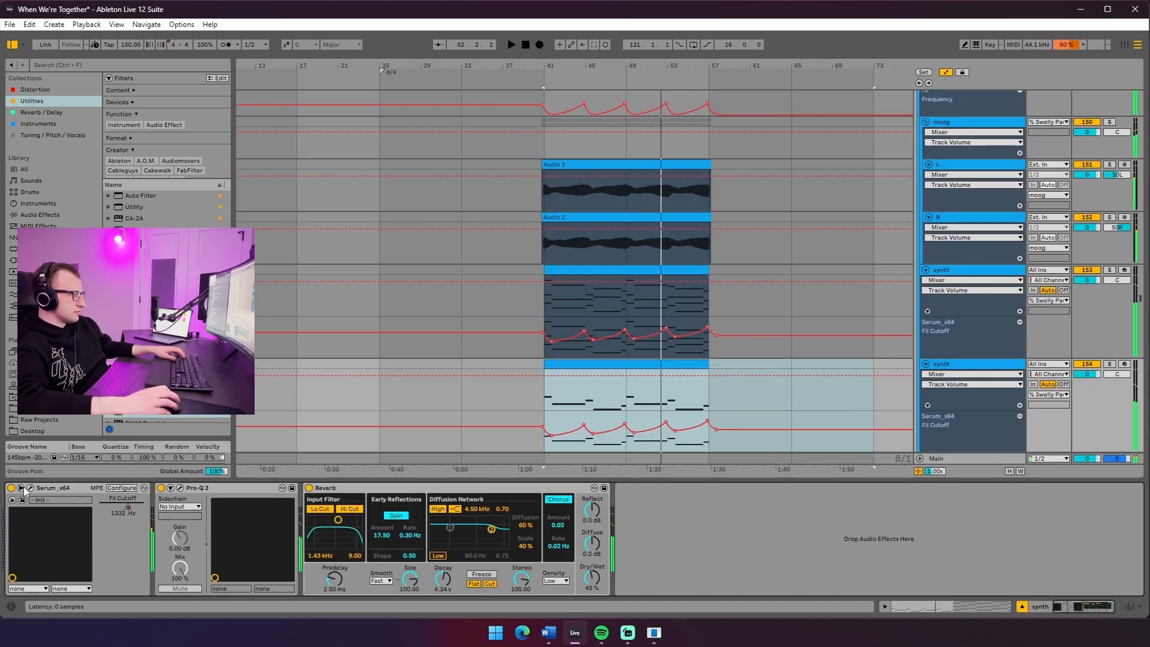
left_click(21, 488)
left_click(30, 489)
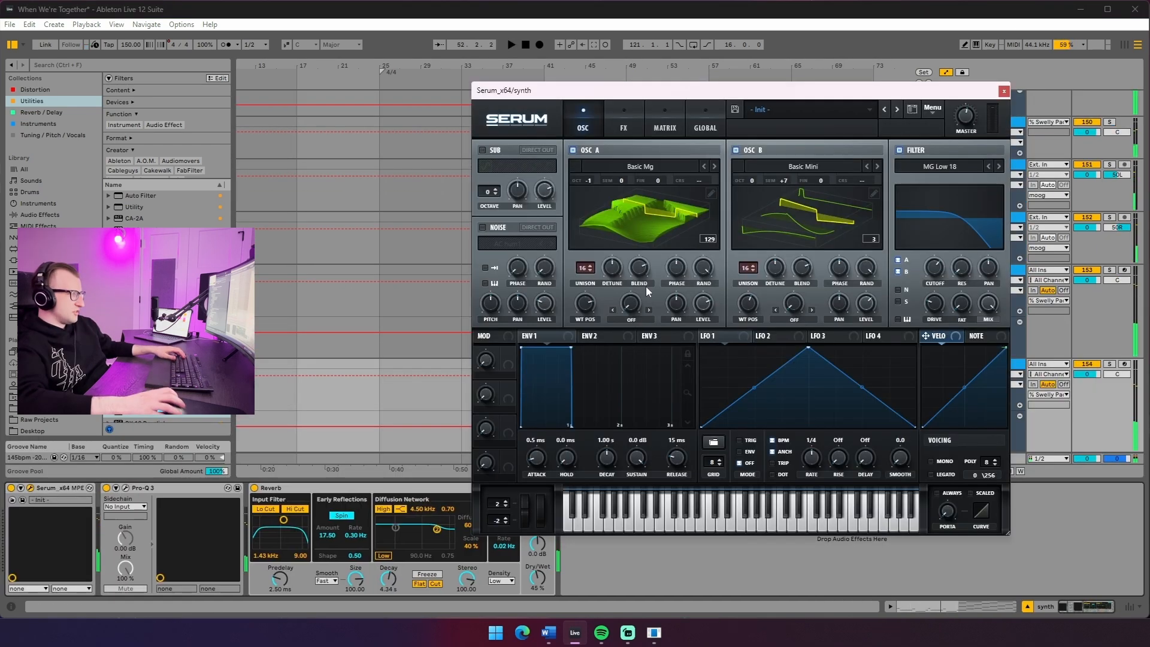
left_click(1003, 91)
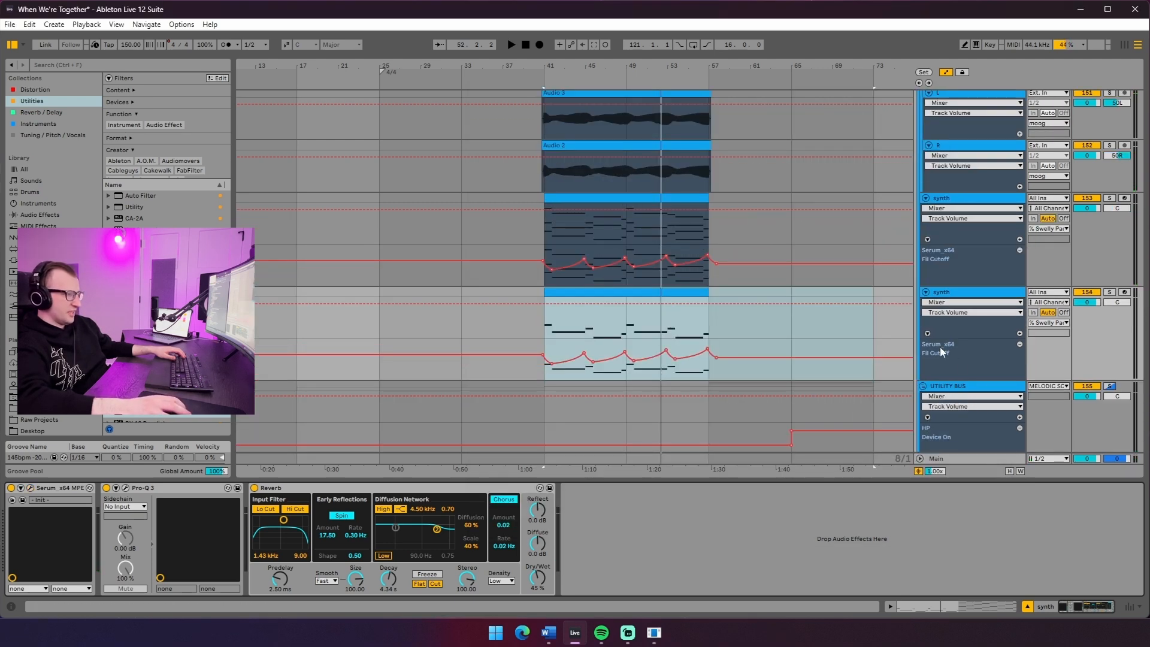
Solo the upper synth track of the Swelly Pad group and play it from bar 41
scroll(496, 403, "up", 3)
left_click(546, 312)
left_click(1106, 273)
key("space")
scroll(997, 325, "up", 2)
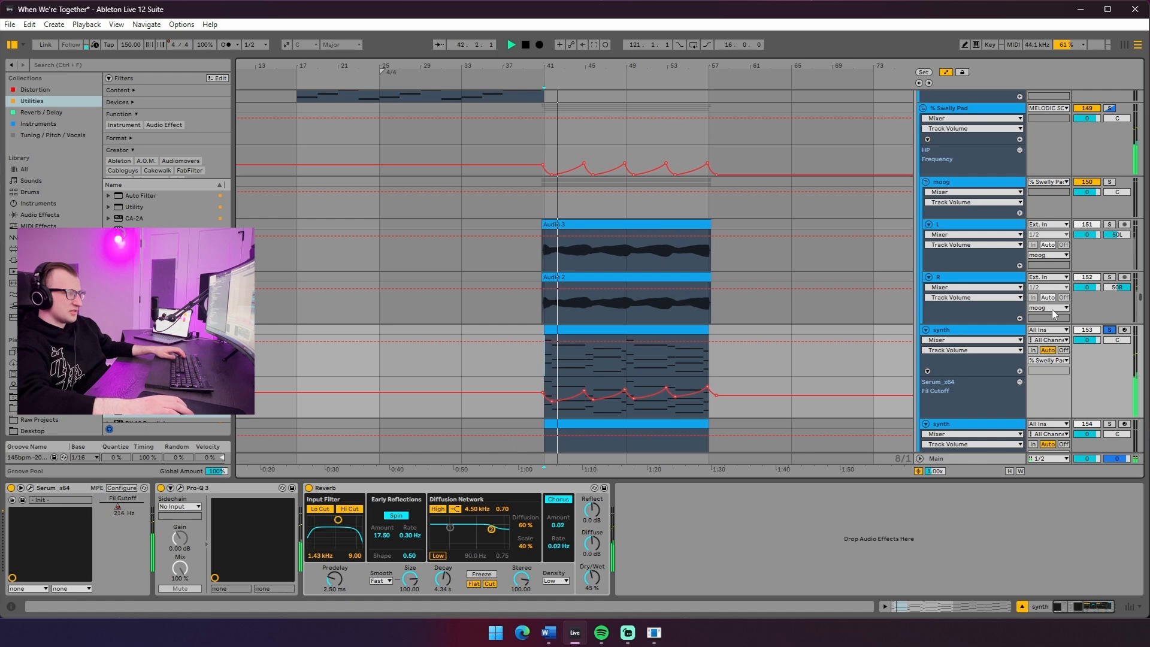
Examine the chord notes in the upper synth track's enlarged MIDI clip, close the editor and return the playback start to bar 41
left_click(589, 329)
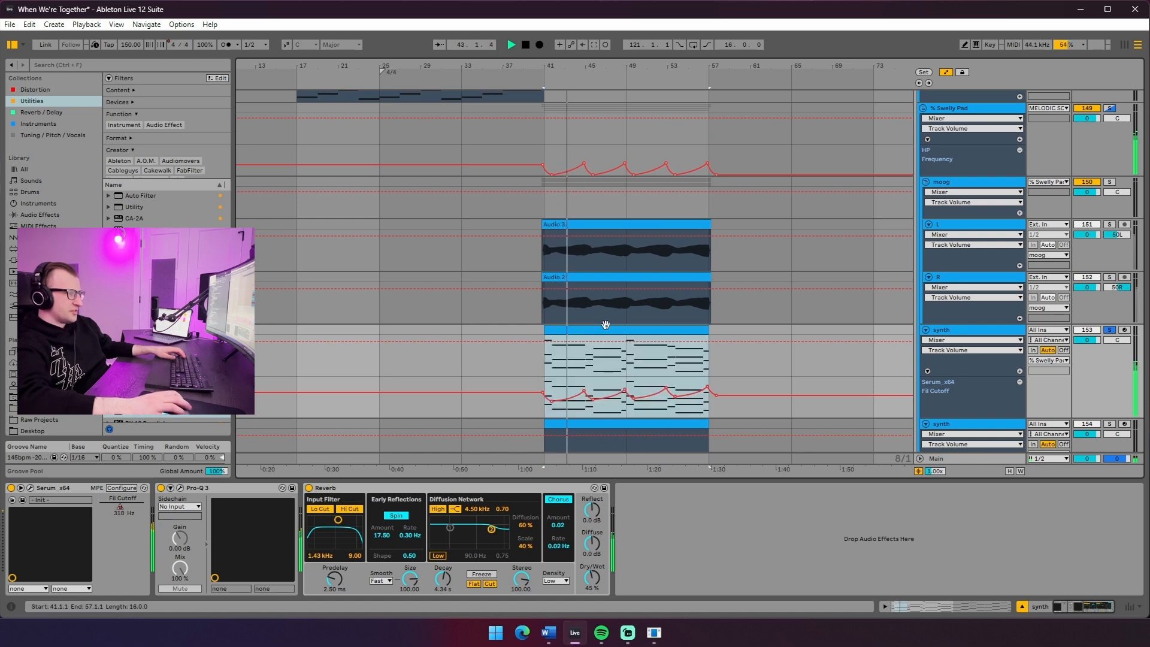
double_click(605, 324)
left_click_drag(415, 390, 415, 133)
left_click_drag(219, 288, 240, 324)
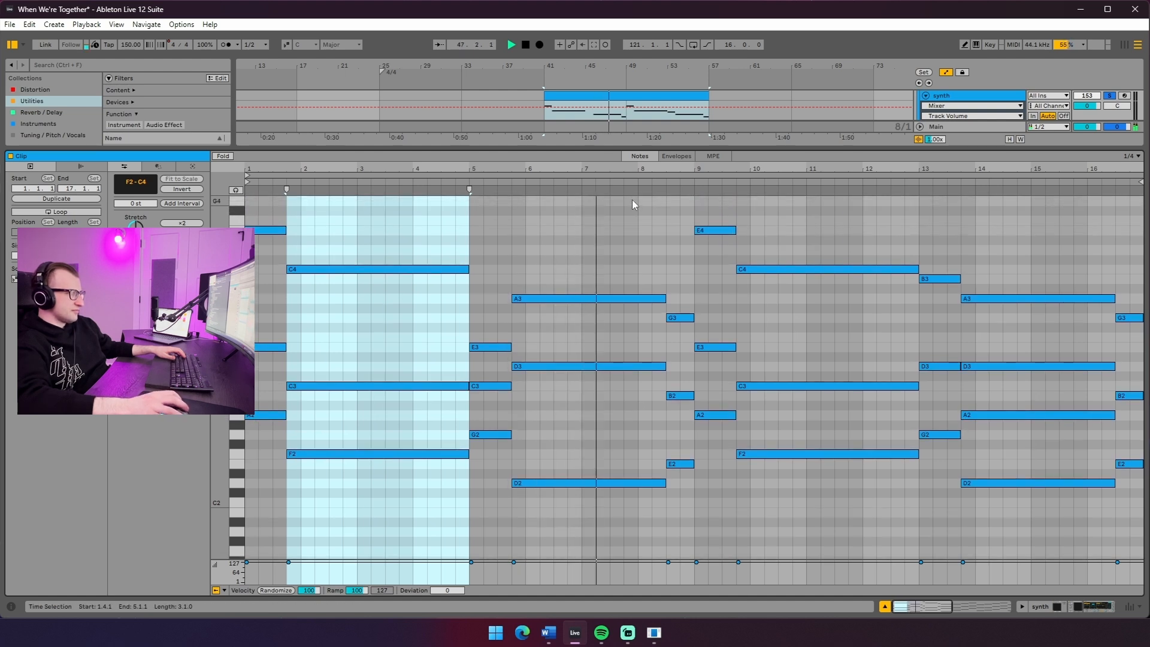
key("space")
key("ctrl+alt+l")
left_click(541, 293)
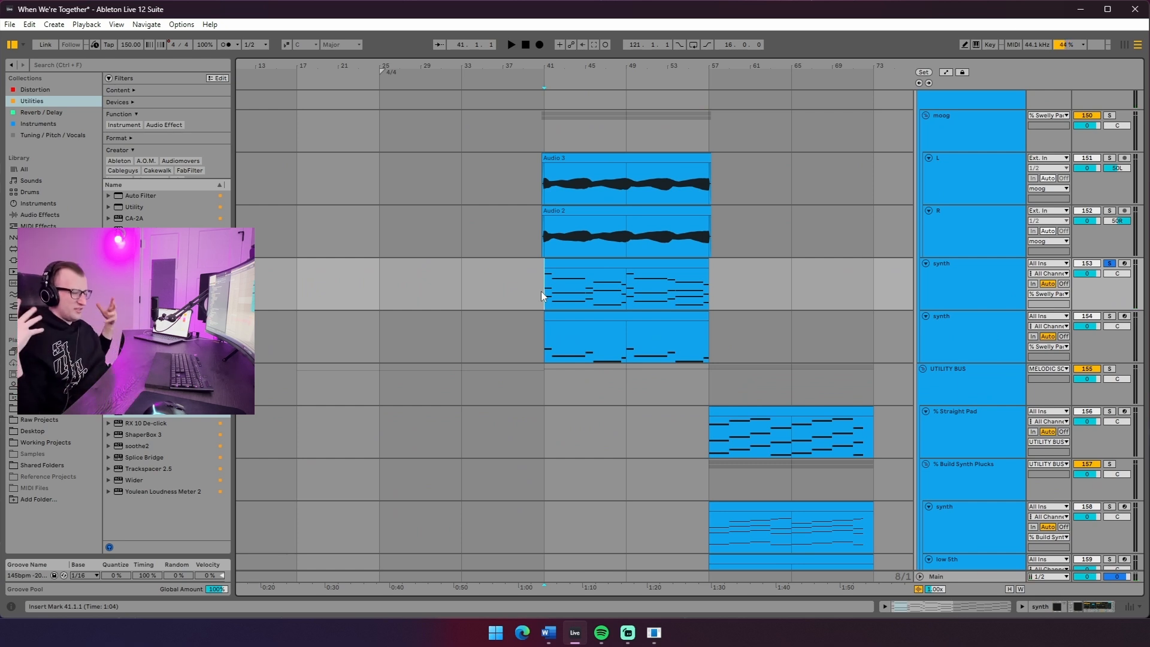
Solo the low track of the Break Melody group, play it from bar 41 and show its device chain
scroll(633, 275, "up", 3)
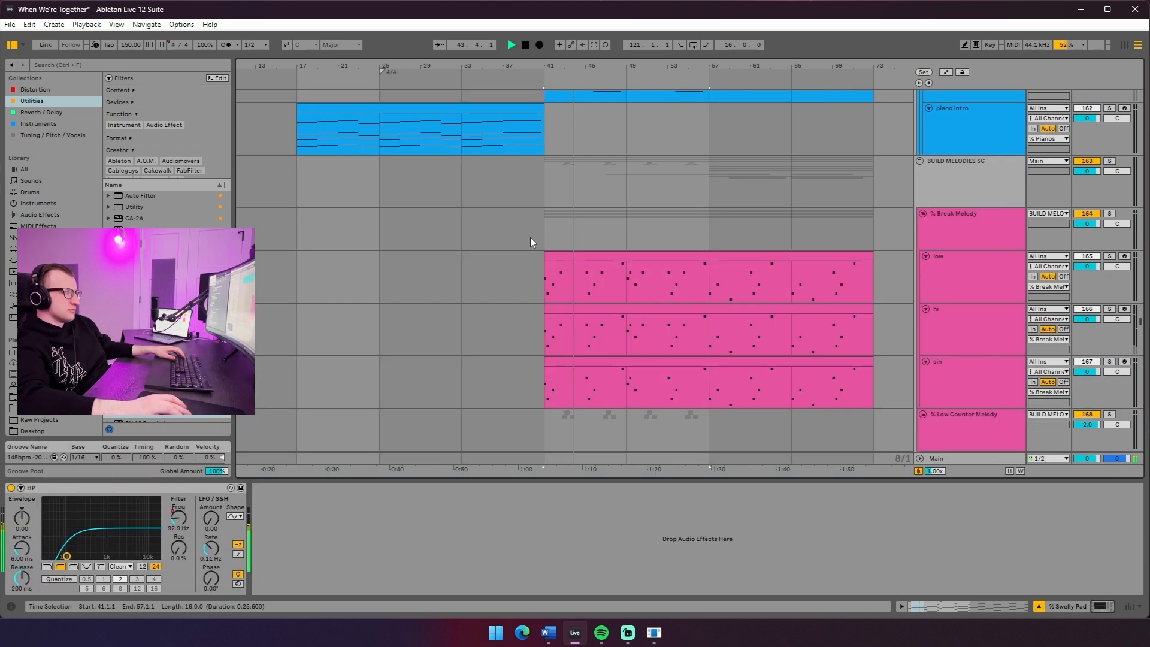
left_click(525, 243)
key("space")
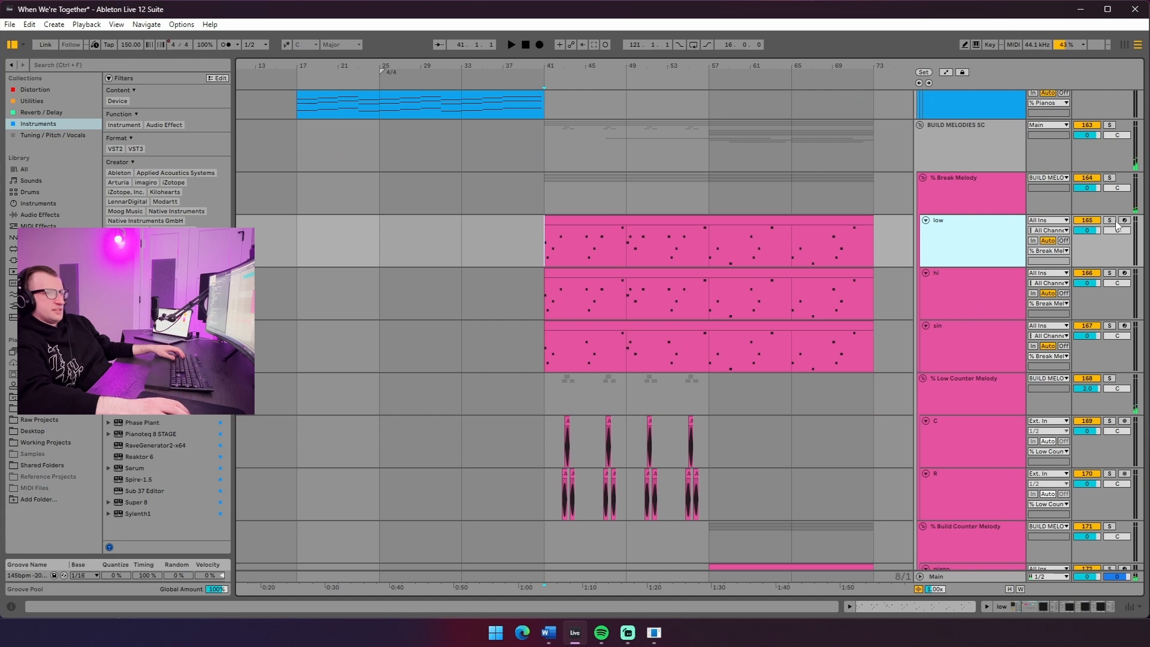
left_click(1109, 220)
key("space")
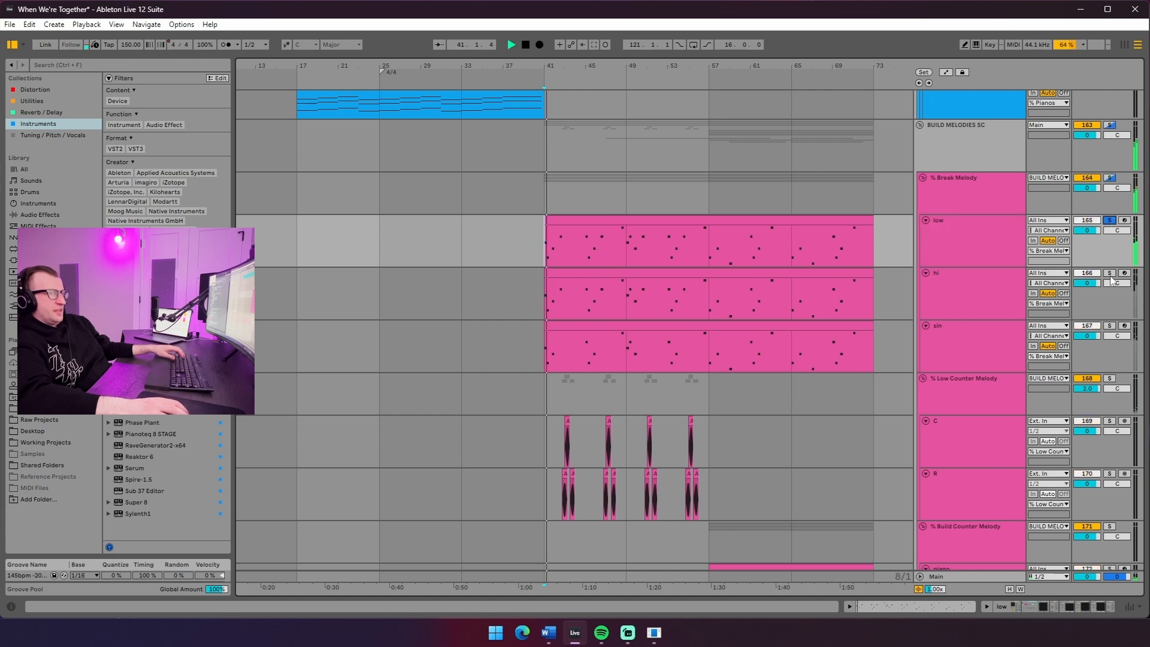
double_click(994, 250)
key("space")
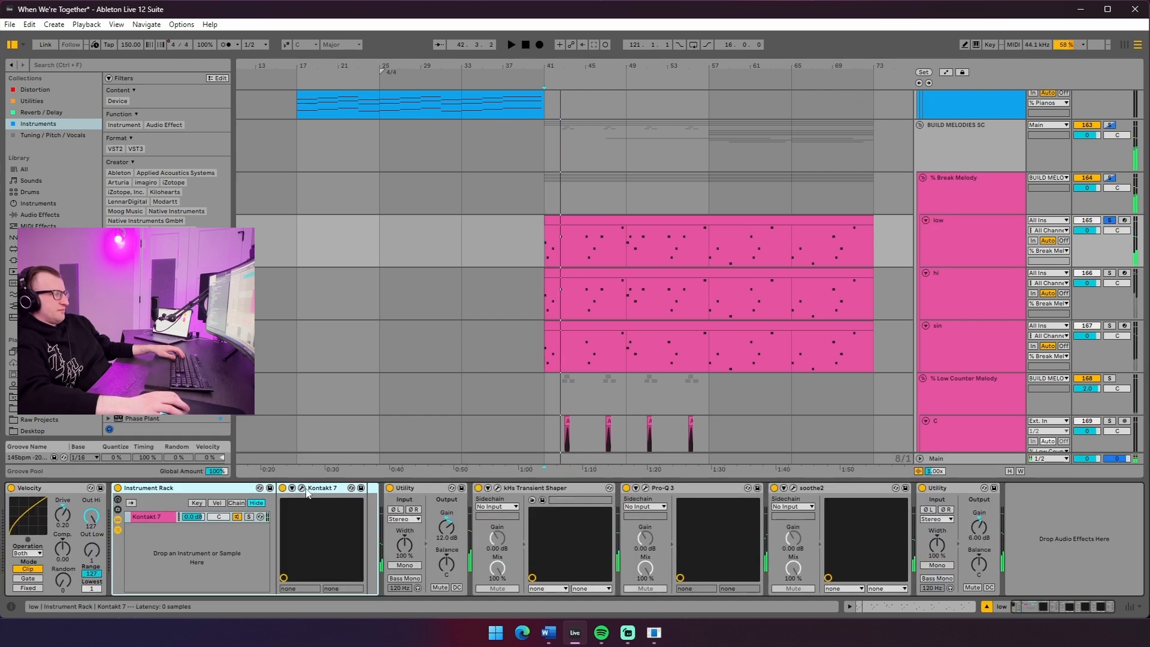
Examine the low track's Kontakt 7, Pro-Q 3 and kHs Transient Shaper plug-ins
left_click(303, 489)
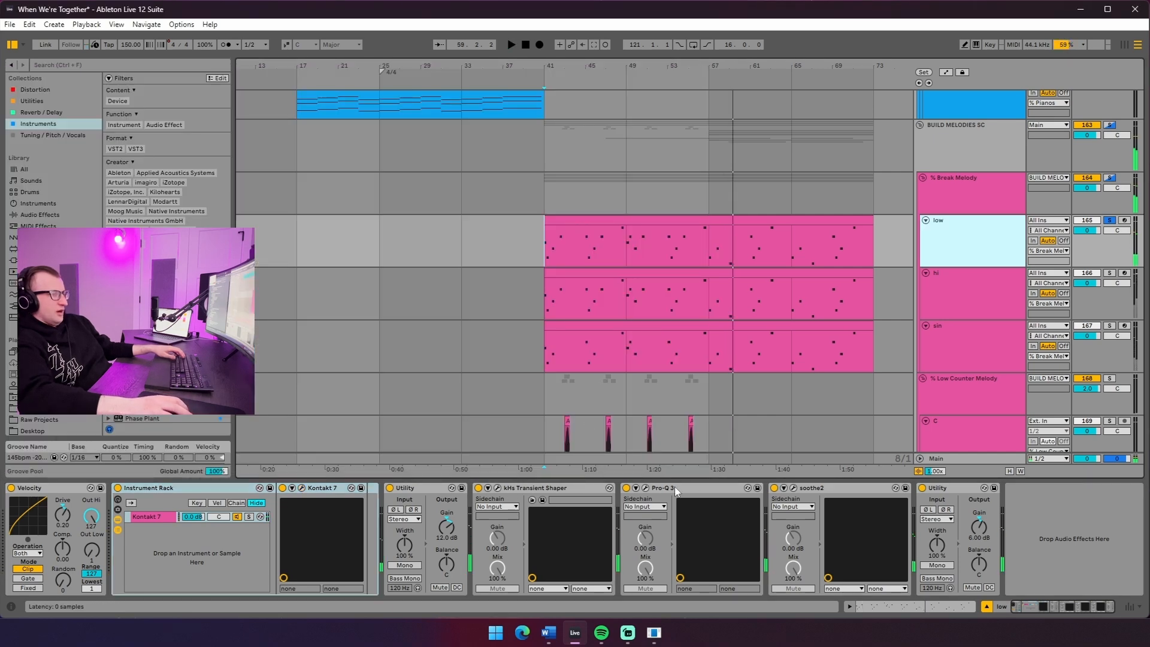
left_click(645, 488)
left_click(645, 488)
left_click(498, 489)
left_click(565, 118)
Compare the device chains of the low and hi Break Melody tracks, and play the hi track soloed
left_click(1109, 273)
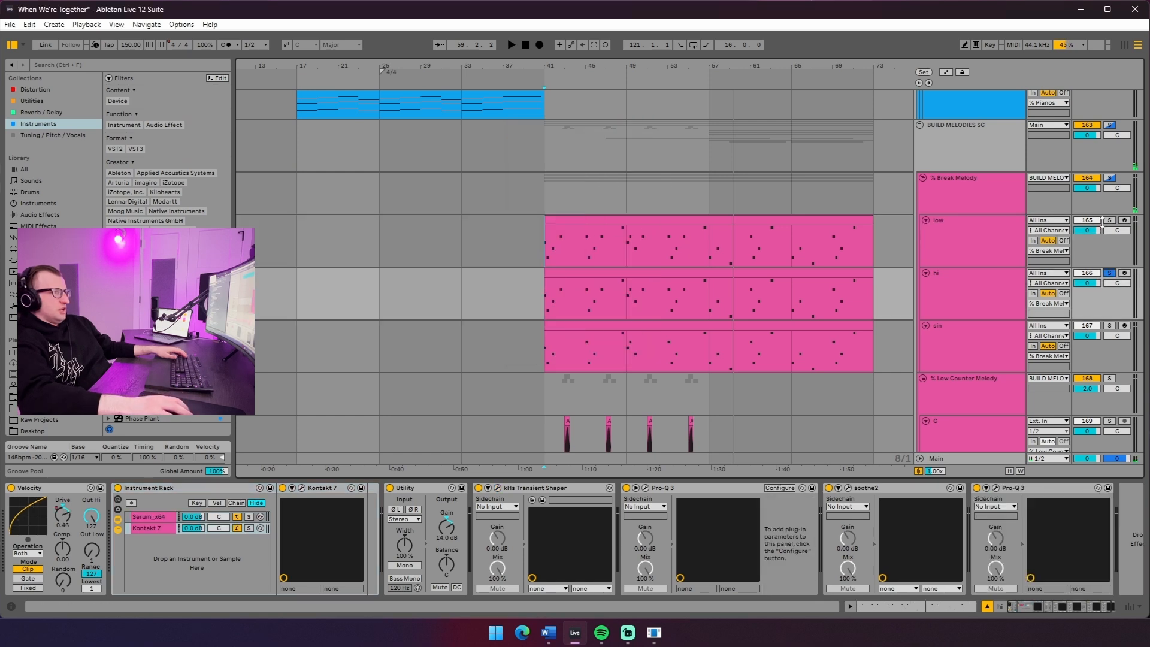
left_click(1109, 221)
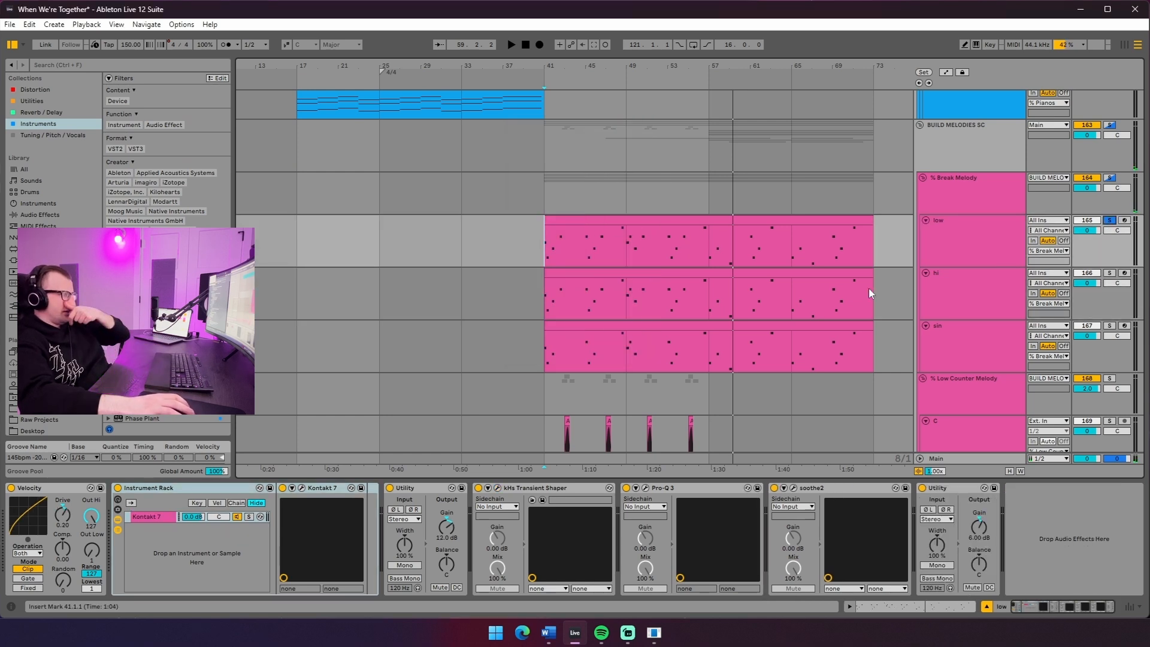
left_click(1110, 273)
key("space")
left_click(976, 292)
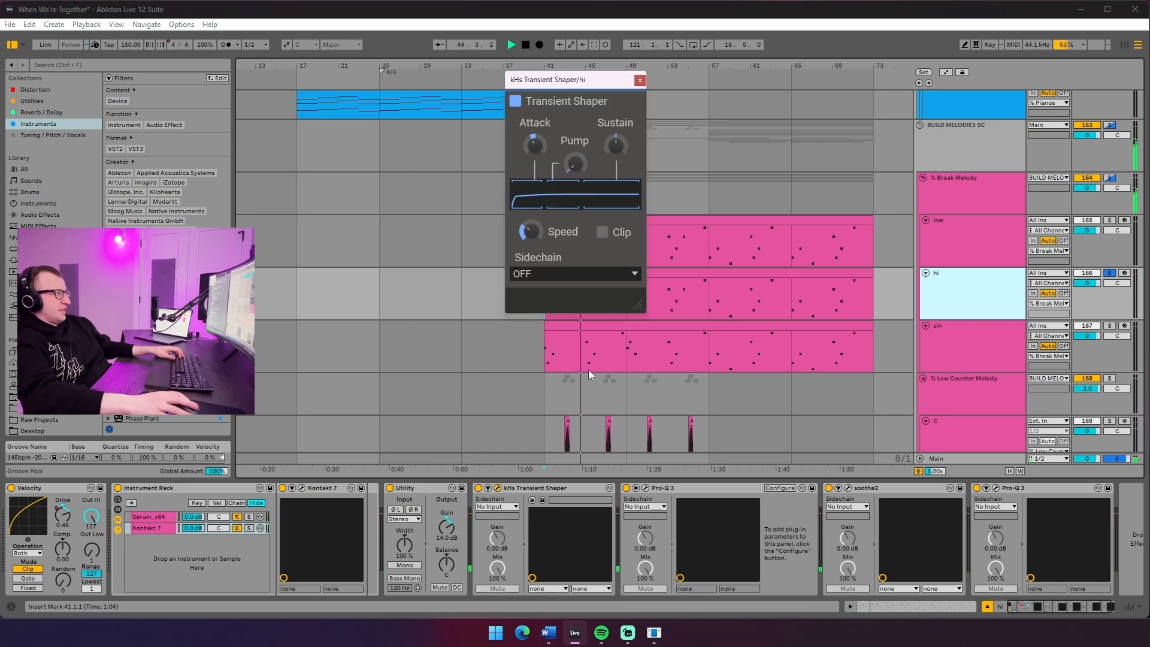
Examine the Serum instrument in the hi track's Instrument Rack and solo its Serum_x64 chain
left_click(148, 515)
left_click(301, 488)
left_click_drag(309, 90, 702, 76)
left_click(249, 516)
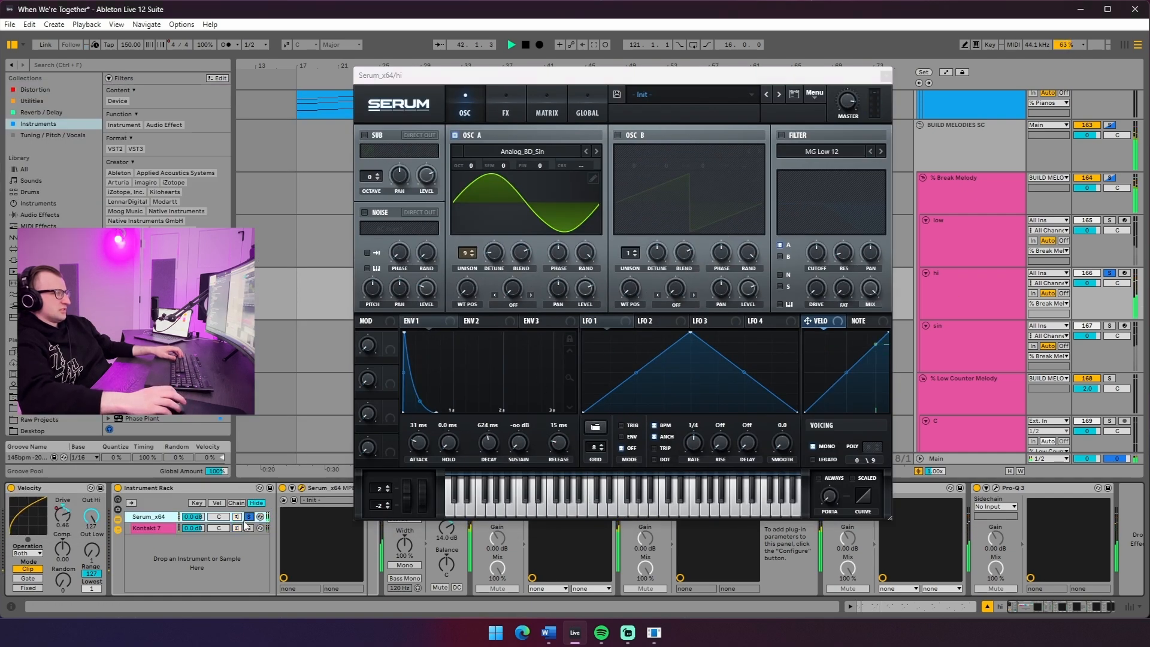
Solo the sin track of the Break Melody group and examine its Serum instrument
left_click(1109, 325)
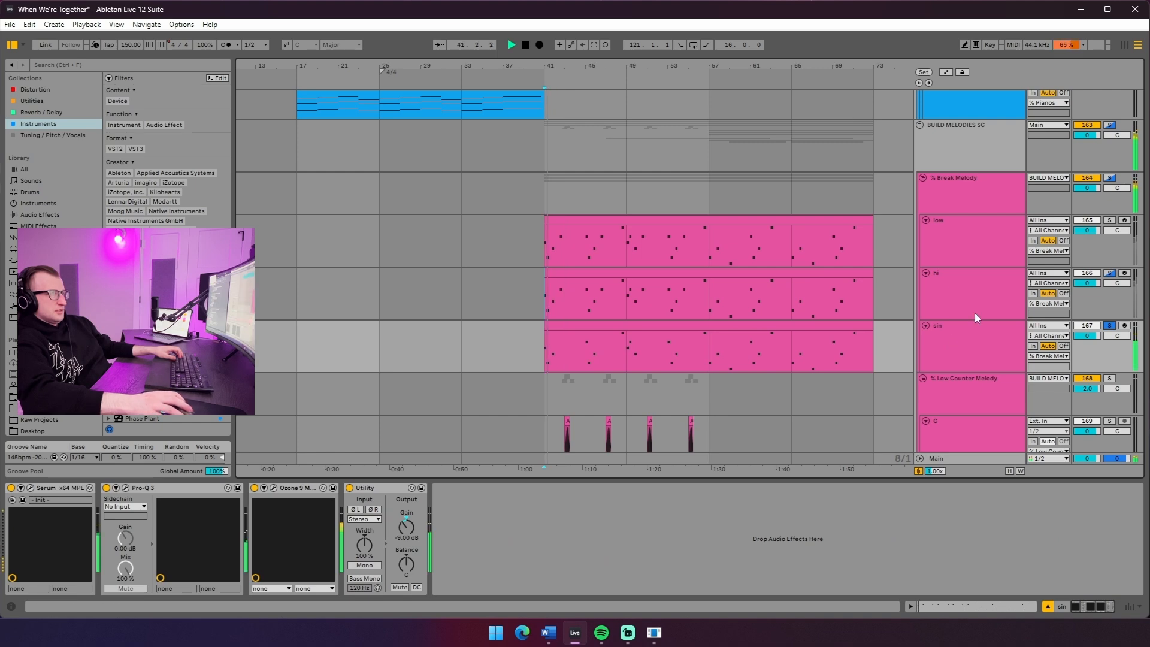
scroll(983, 299, "down", 2)
left_click(999, 279)
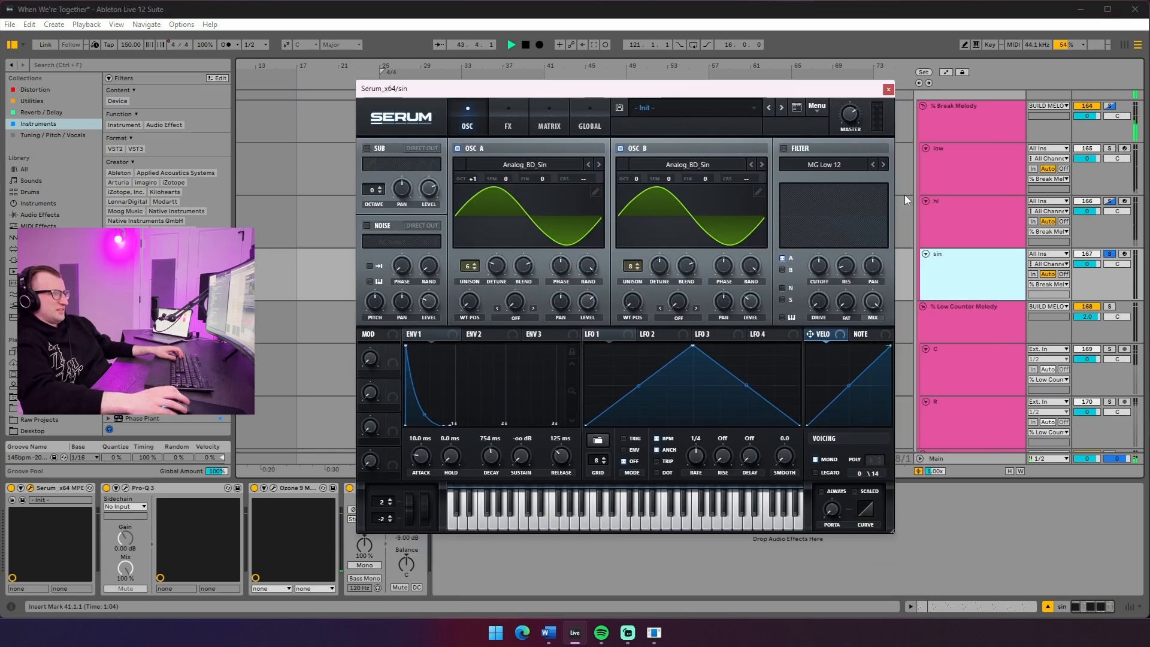
Solo the Break Melody group to examine its effect chain, and solo the Low Counter Melody group
scroll(906, 201, "up", 2)
left_click(945, 194)
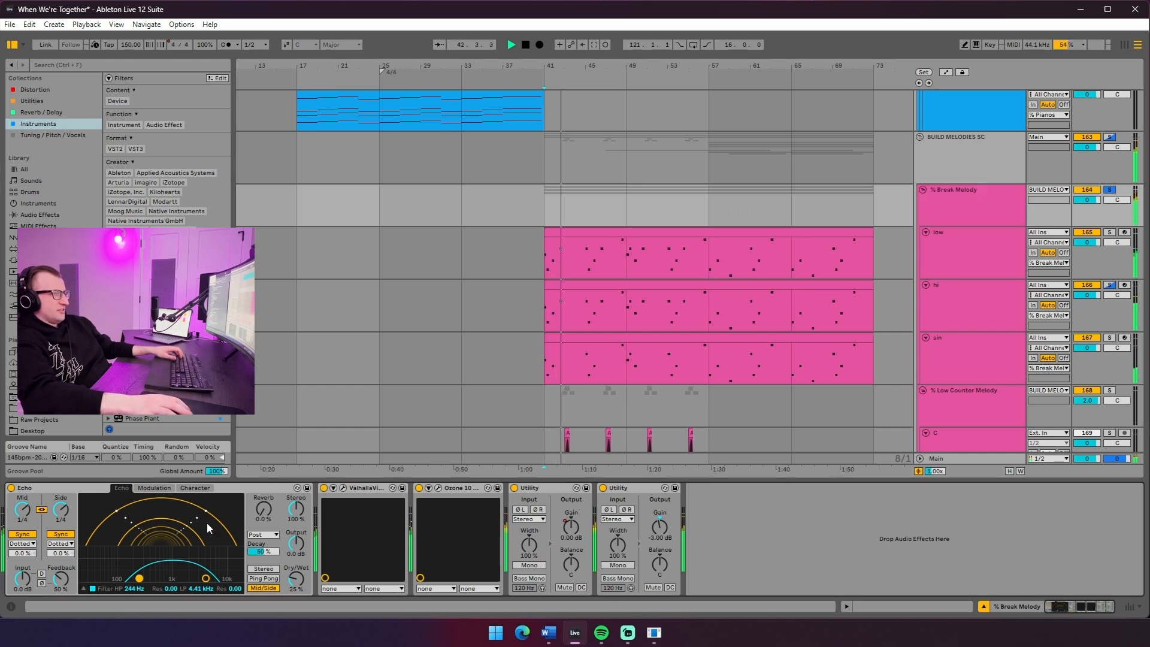
scroll(885, 359, "down", 2)
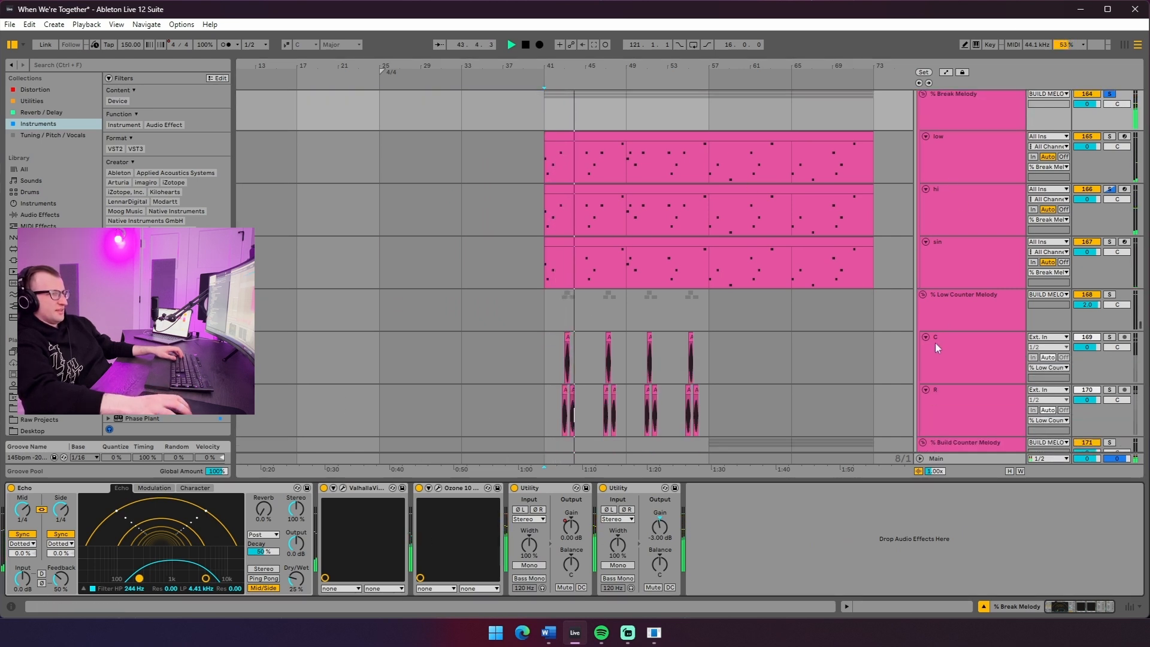
scroll(912, 359, "down", 2)
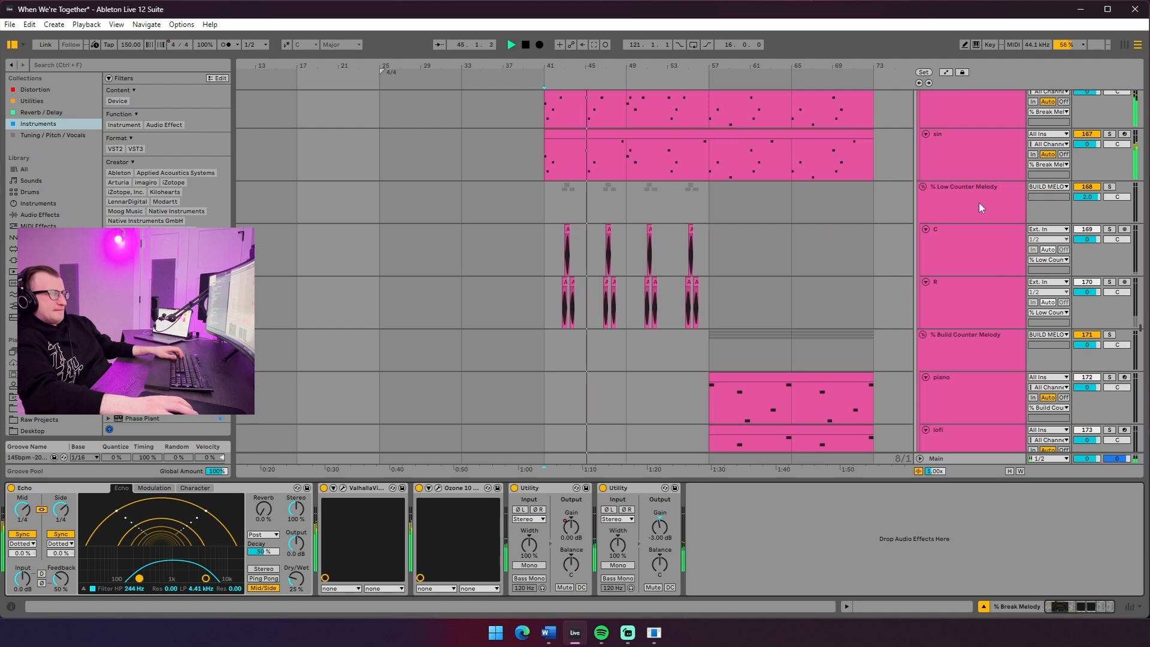
left_click(1112, 187)
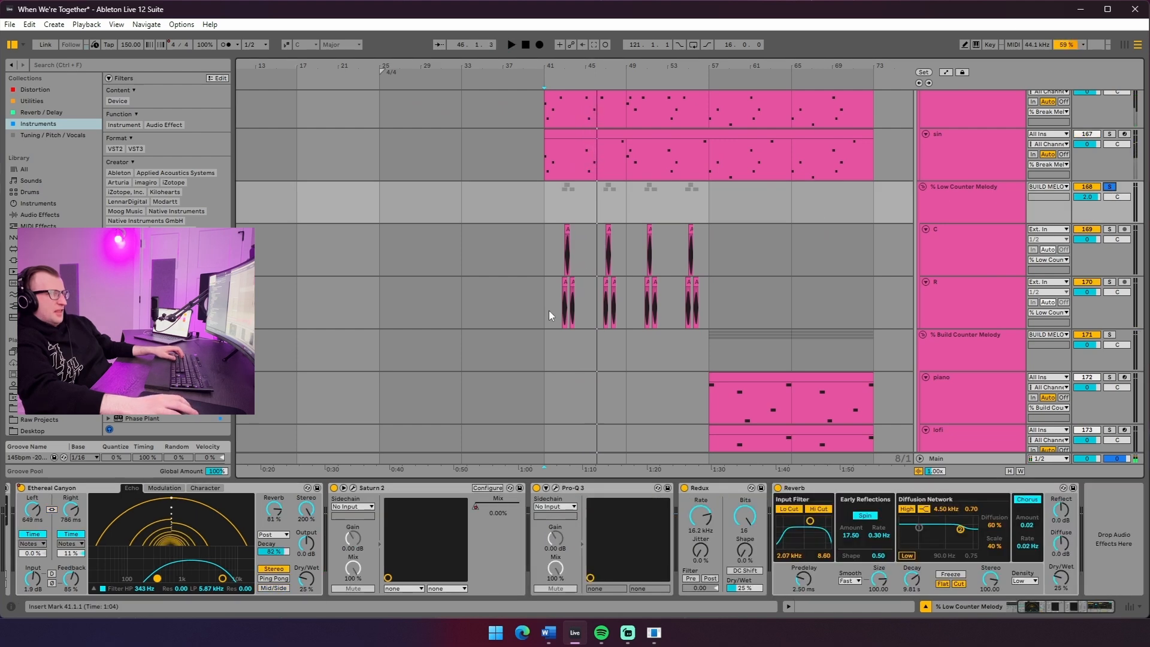
Survey the arrangement around the Low Counter Melody clips and play the soloed group from bar 42
left_click(560, 285)
key("minus")
scroll(322, 314, "up", 20)
scroll(354, 329, "down", 20)
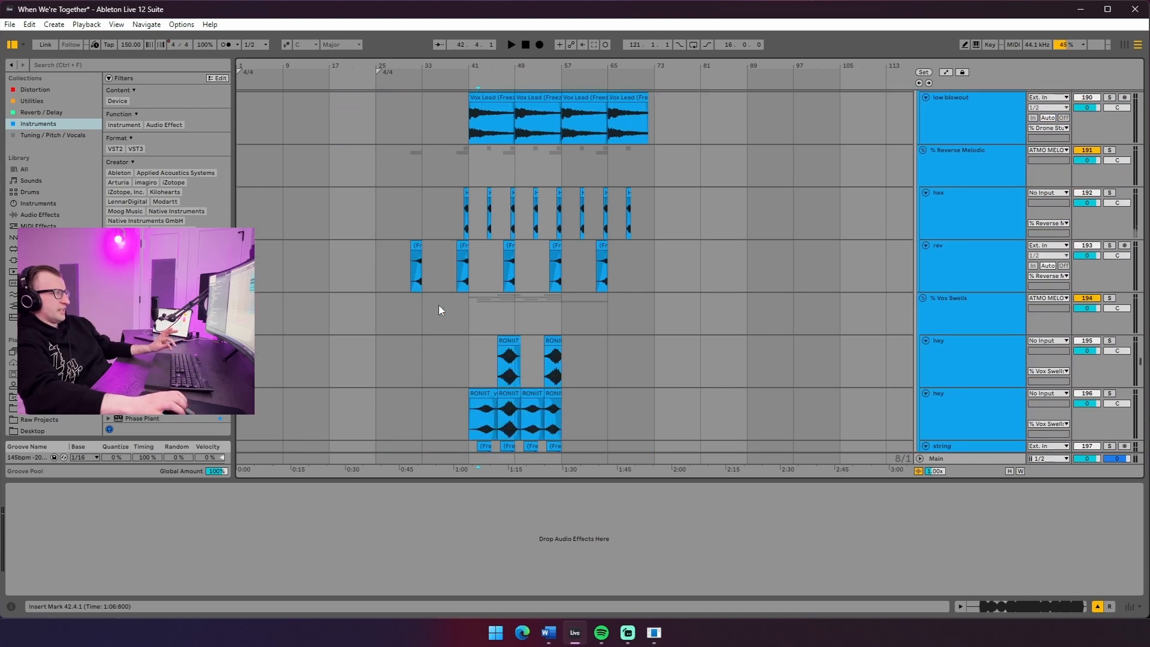
scroll(433, 305, "down", 10)
scroll(451, 296, "up", 12)
scroll(450, 334, "up", 13)
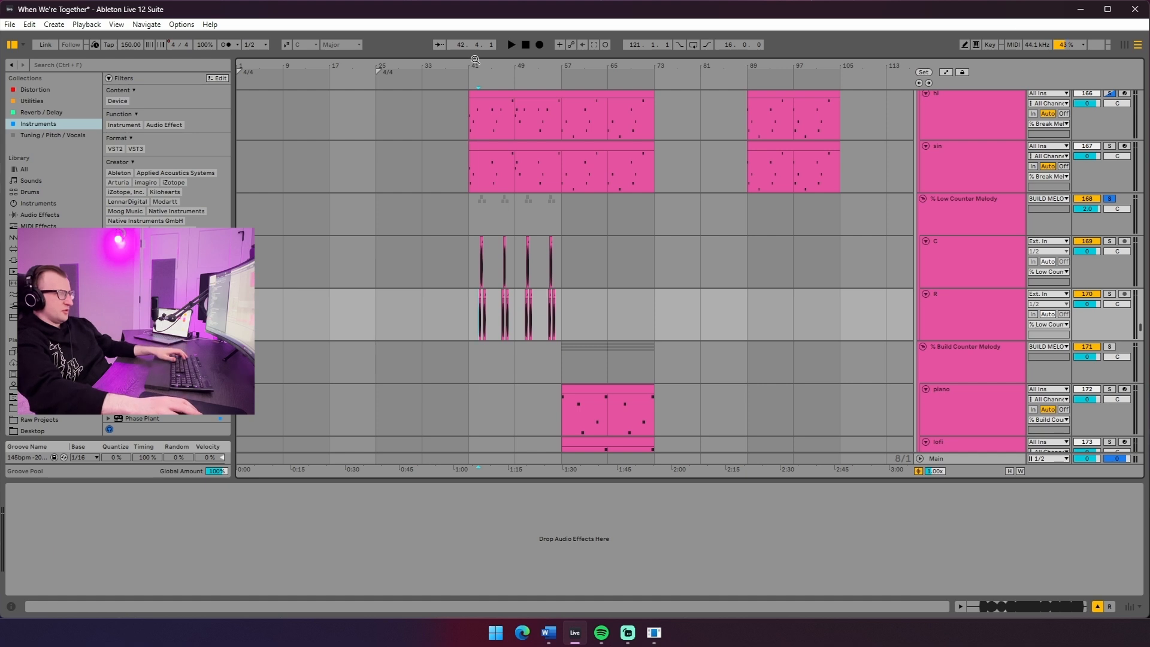
left_click_drag(475, 59, 490, 259)
Solo the Build Counter Melody group and play it from bar 57
scroll(560, 135, "down", 6)
scroll(653, 190, "down", 5)
scroll(641, 272, "up", 4)
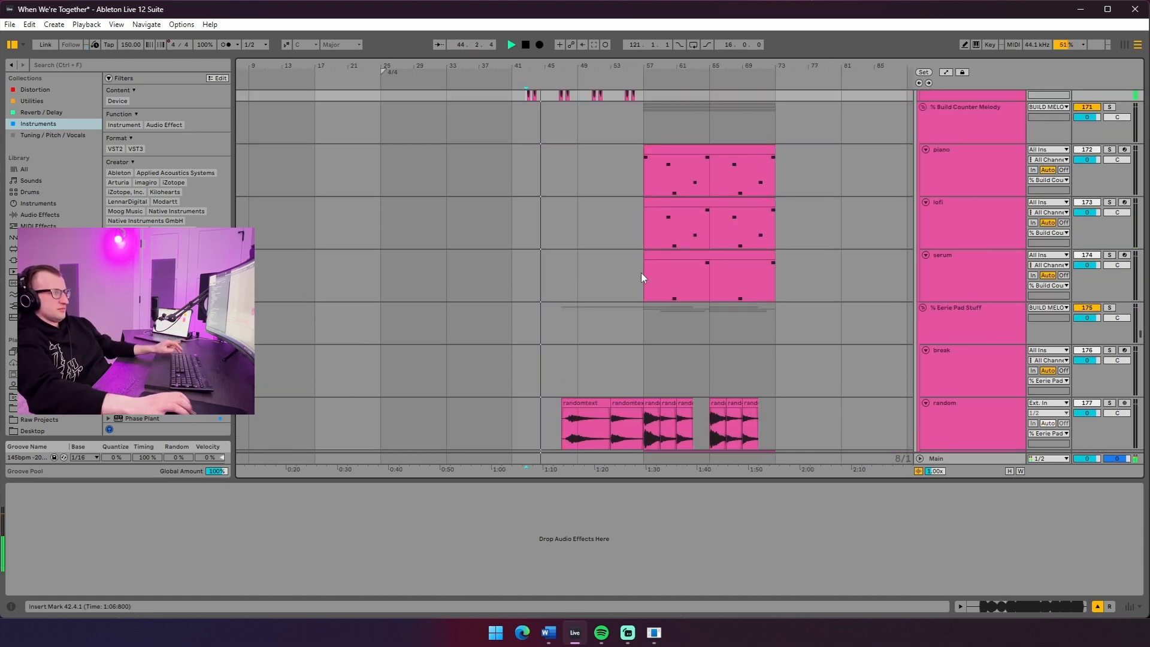
left_click(772, 204)
left_click(1110, 191)
key("space")
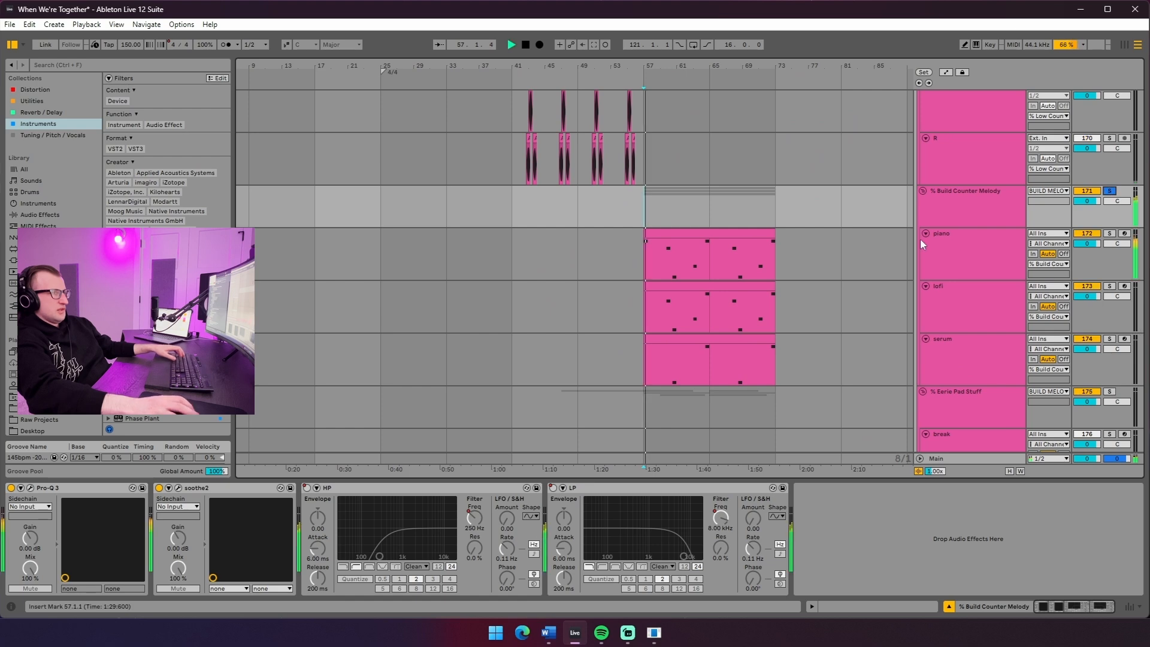
Compare the device chains of the piano and lofi tracks, and examine the piano track's Serum and Kontakt 7 instruments
left_click(970, 249)
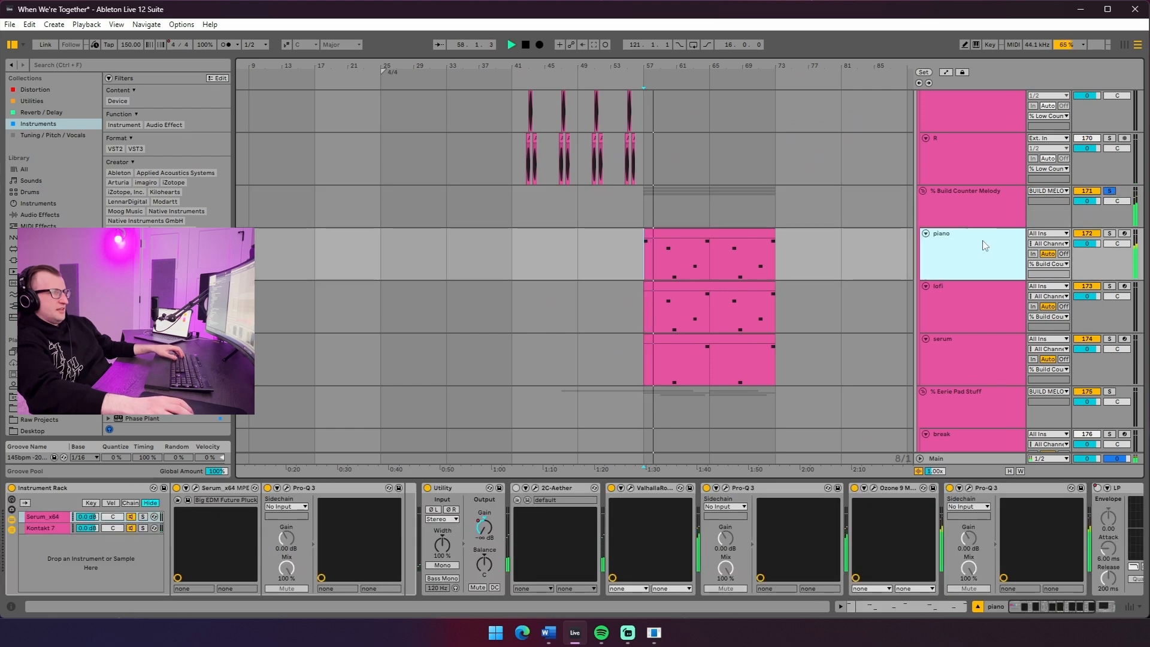
left_click(966, 302)
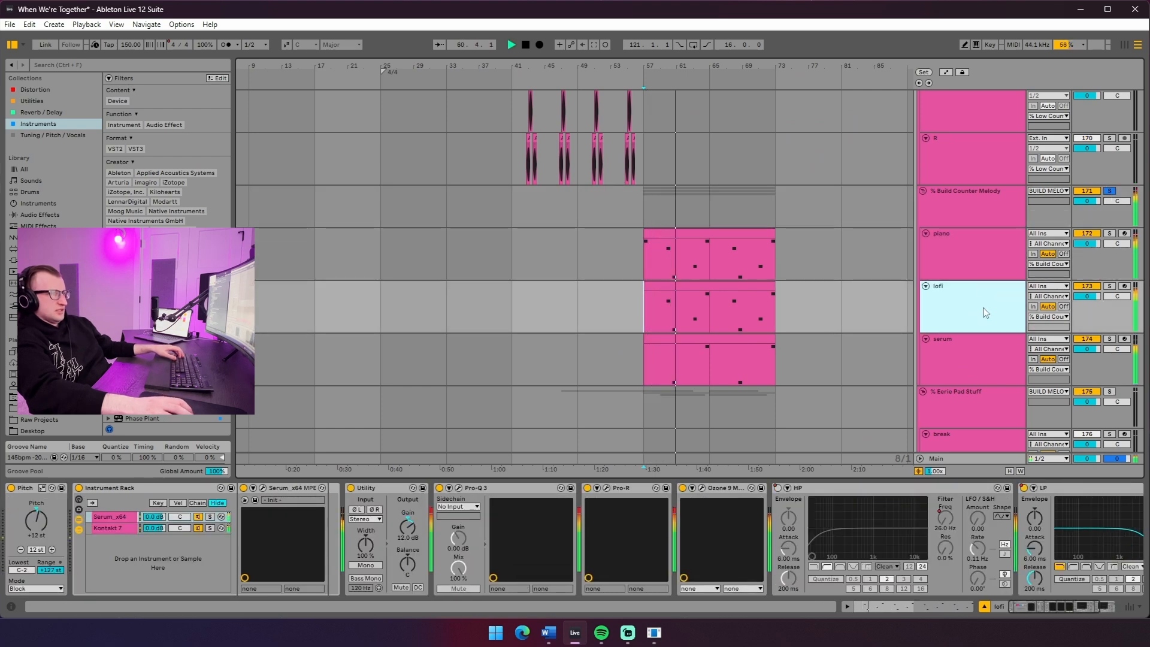
left_click(972, 261)
left_click(188, 487)
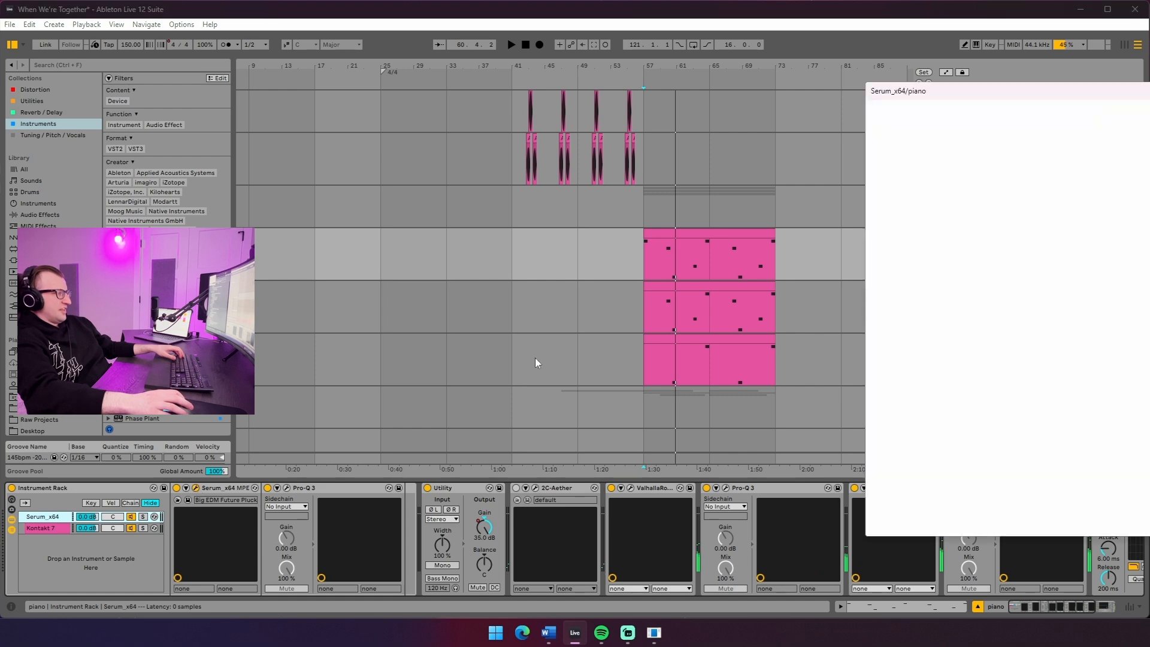
left_click_drag(1059, 87, 319, 77)
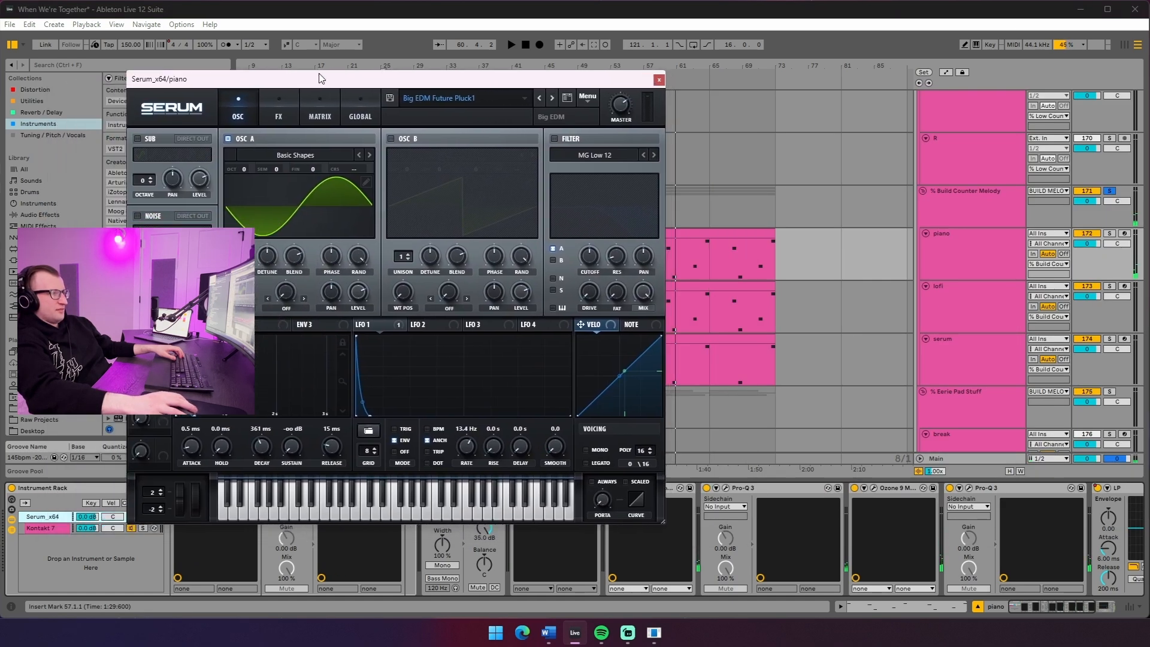
left_click(39, 528)
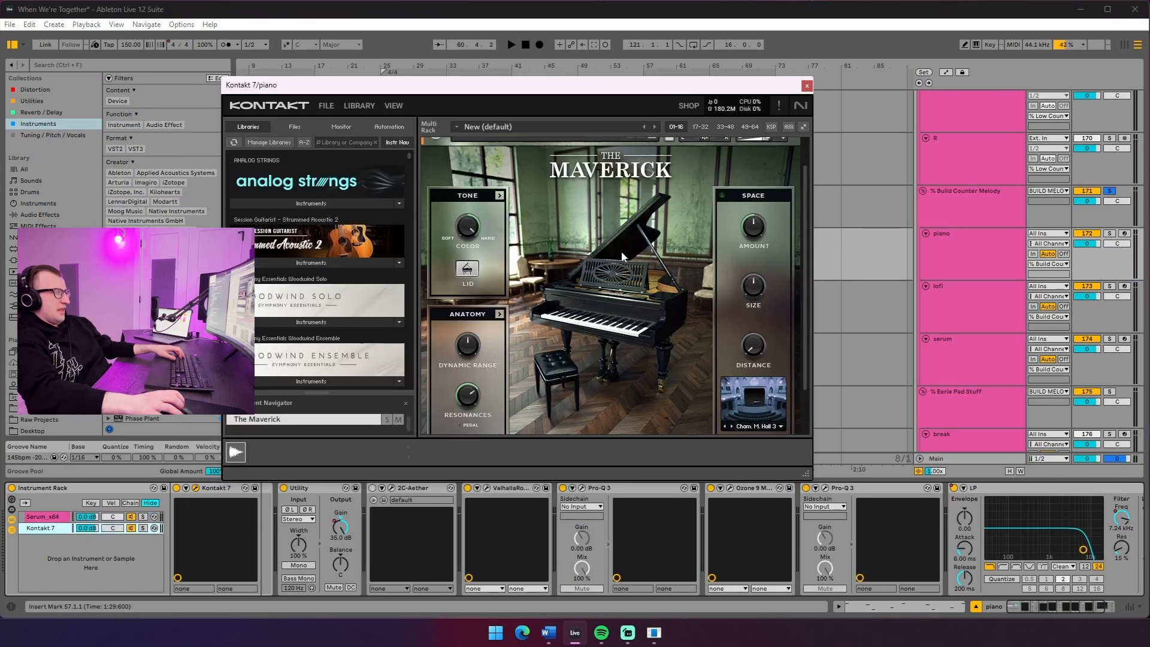
left_click(807, 87)
Solo the lofi track and play it from bar 59 while examining its Kontakt 7 instrument
left_click(1110, 287)
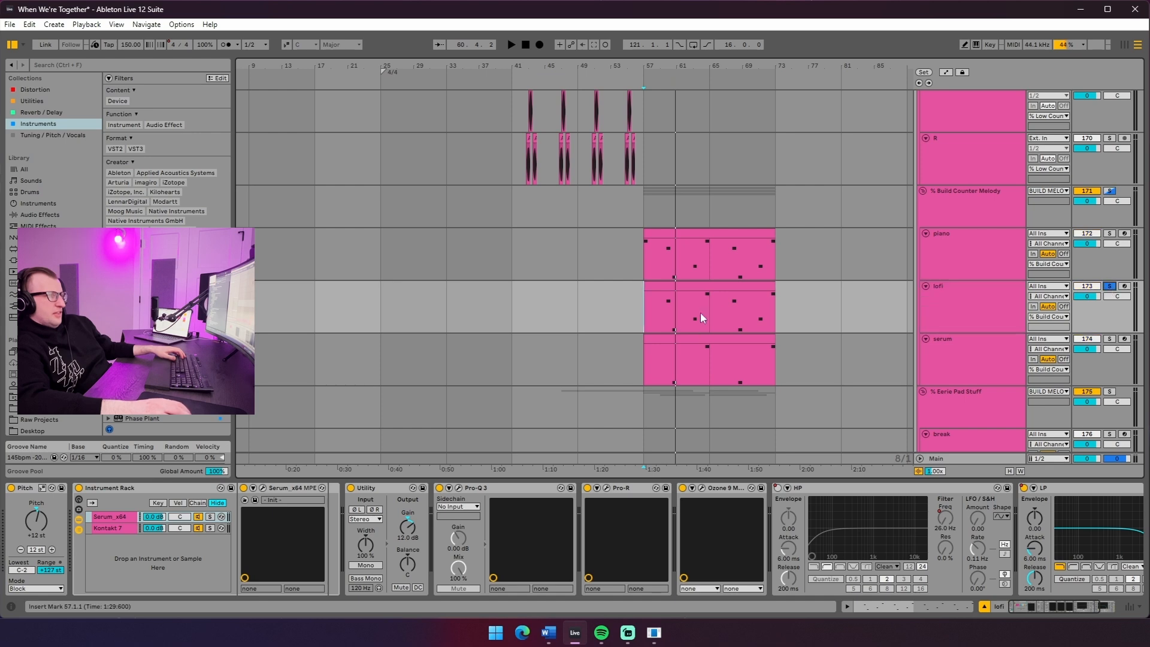
right_click(538, 300)
key("Escape")
left_click(664, 319)
left_click(109, 529)
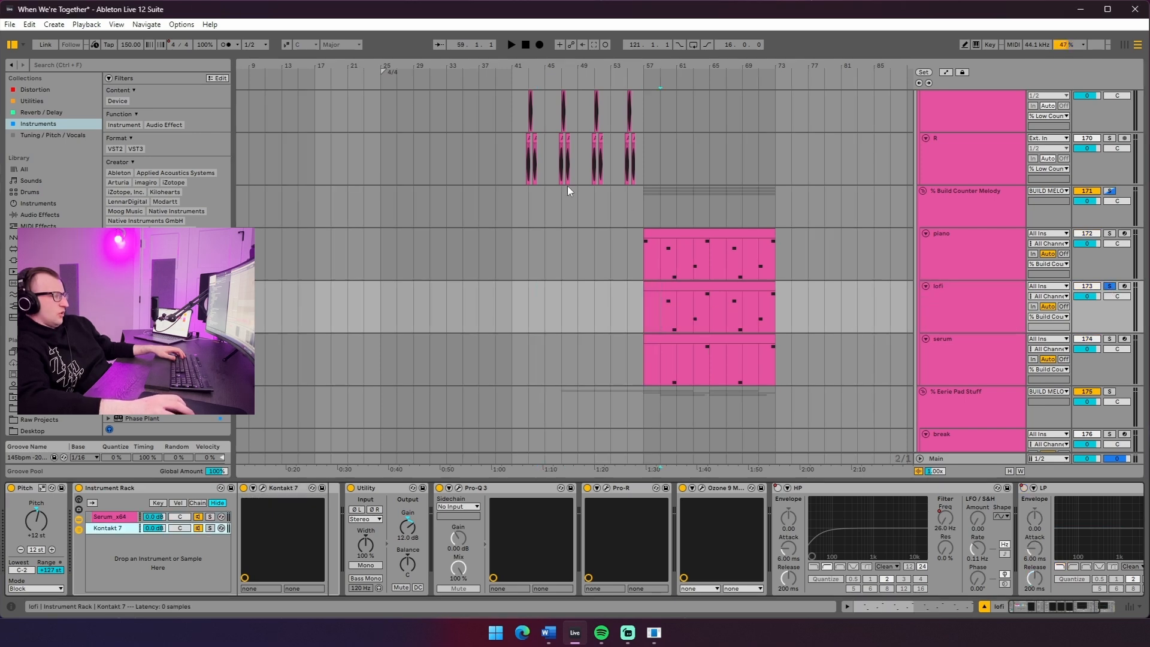
left_click_drag(124, 90, 410, 34)
left_click(662, 312)
key("space")
Solo the Serum_x64 chain in the lofi track's Instrument Rack and examine its Serum instrument
left_click(209, 517)
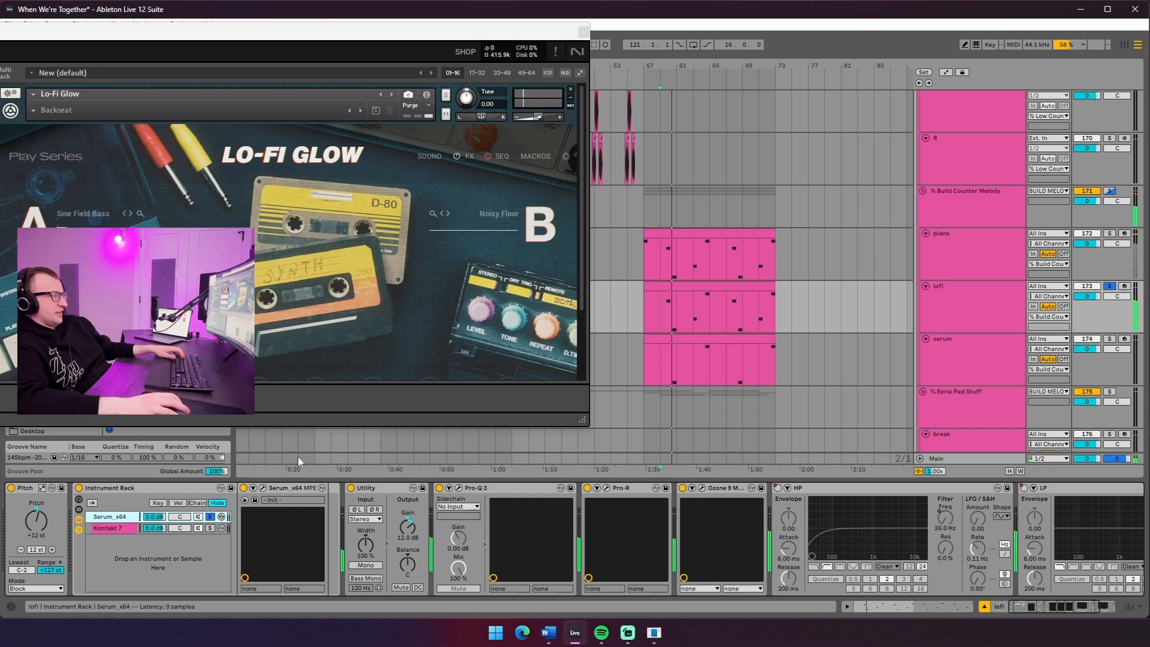
left_click(263, 488)
left_click_drag(842, 77, 473, 96)
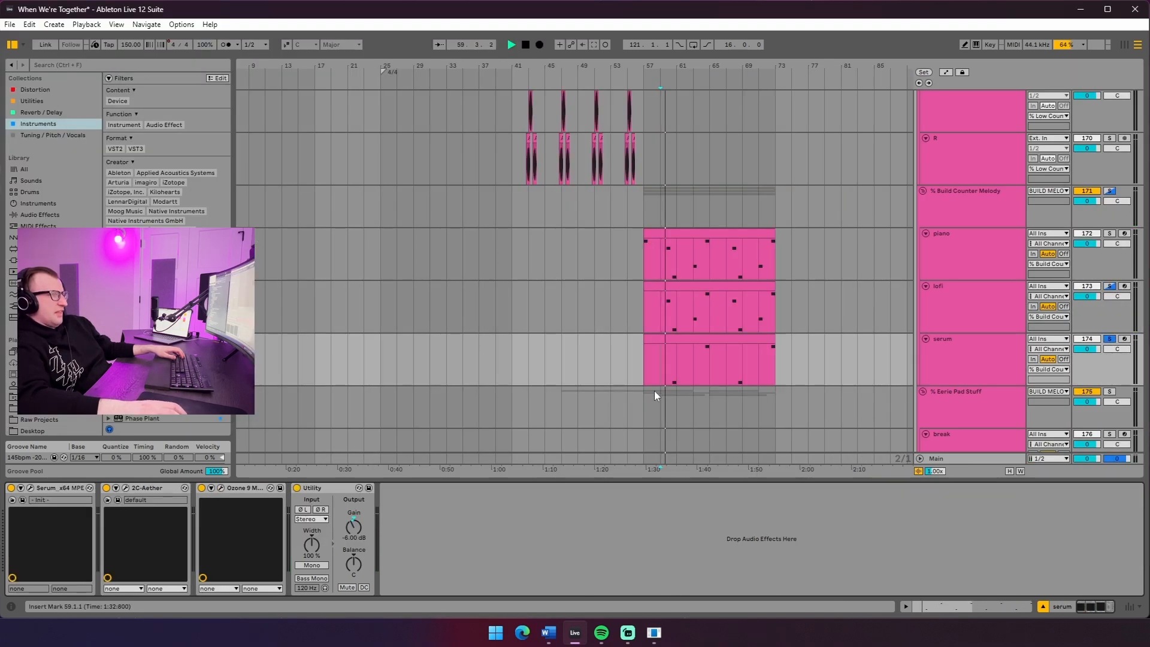
Examine the serum track's Serum instrument and filter while playing it soloed and with the Build Counter Melody group
scroll(782, 310, "down", 1)
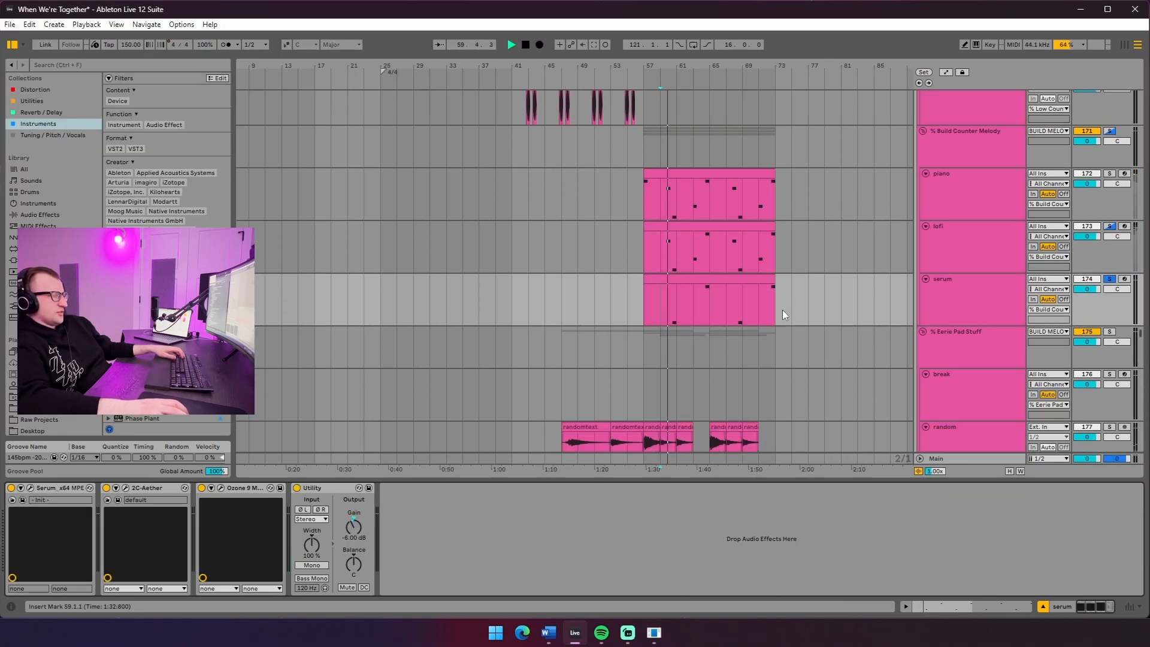
left_click(30, 488)
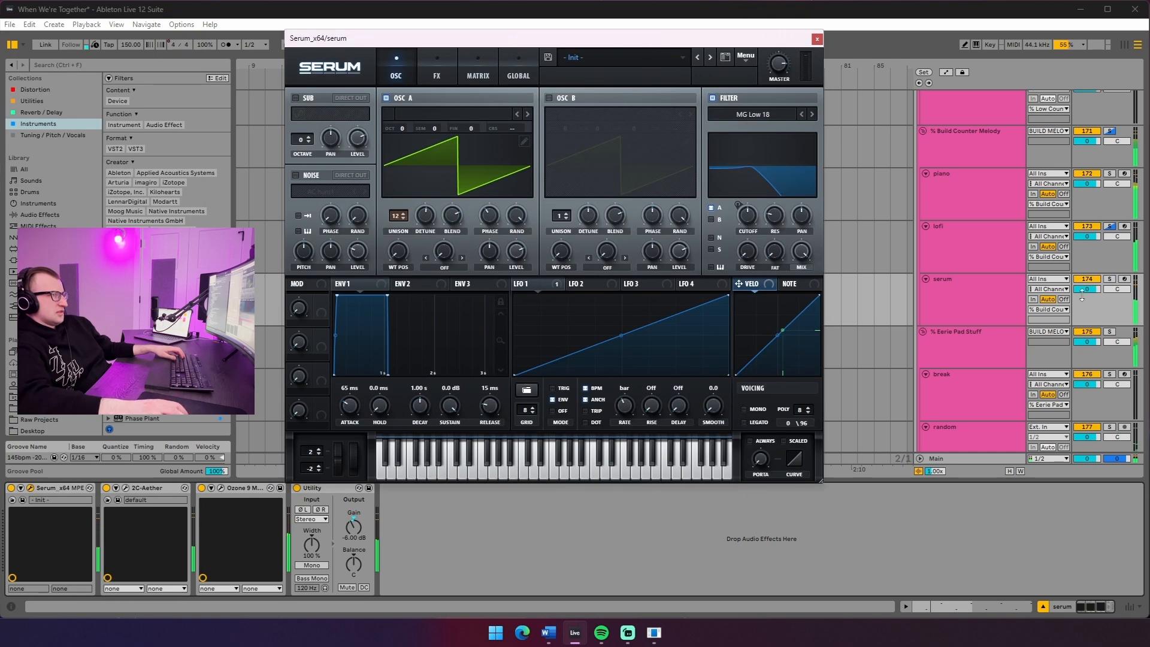
left_click_drag(769, 37, 496, 51)
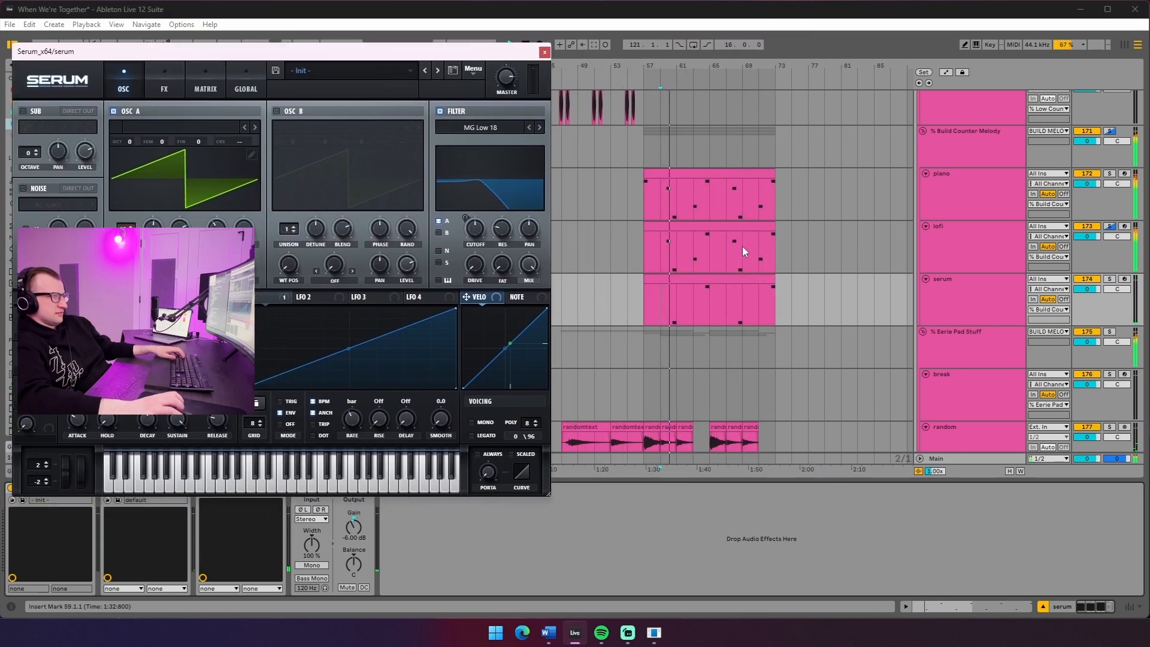
scroll(721, 304, "down", 1)
scroll(720, 303, "down", 2)
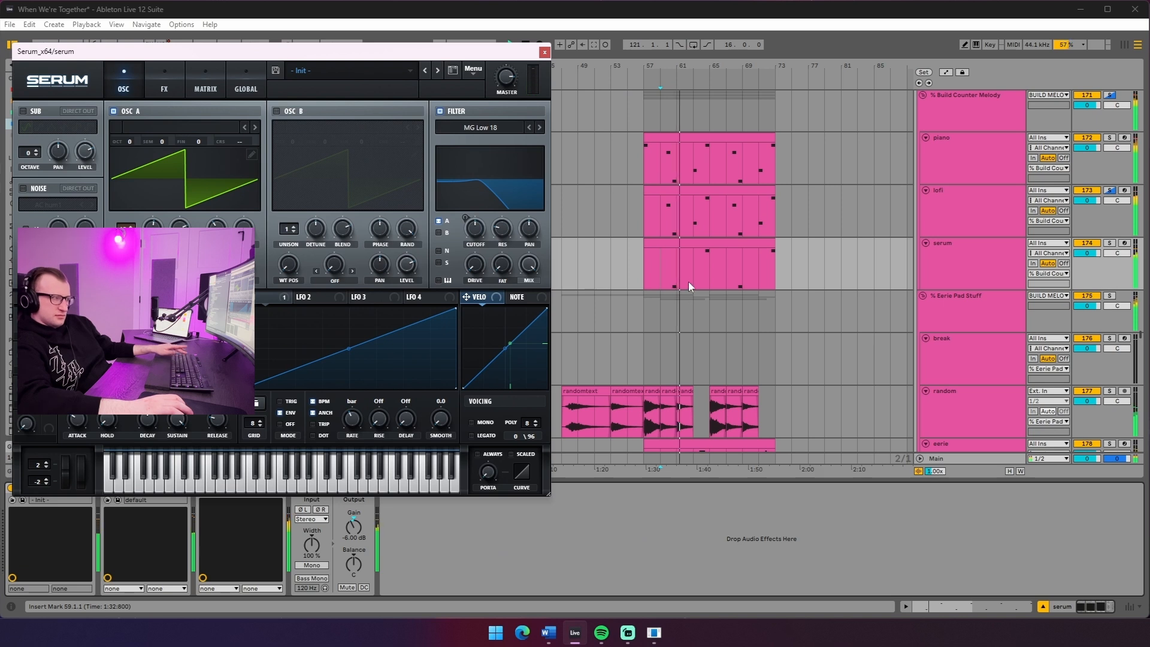
left_click(664, 263)
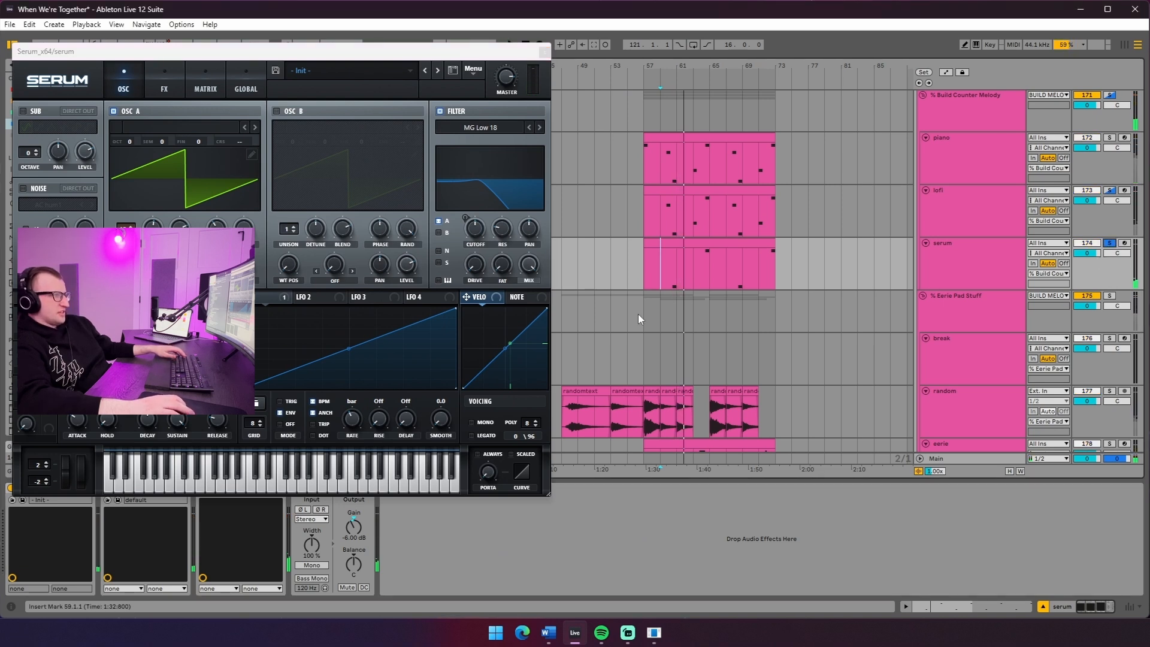
left_click(700, 272)
scroll(669, 268, "up", 6)
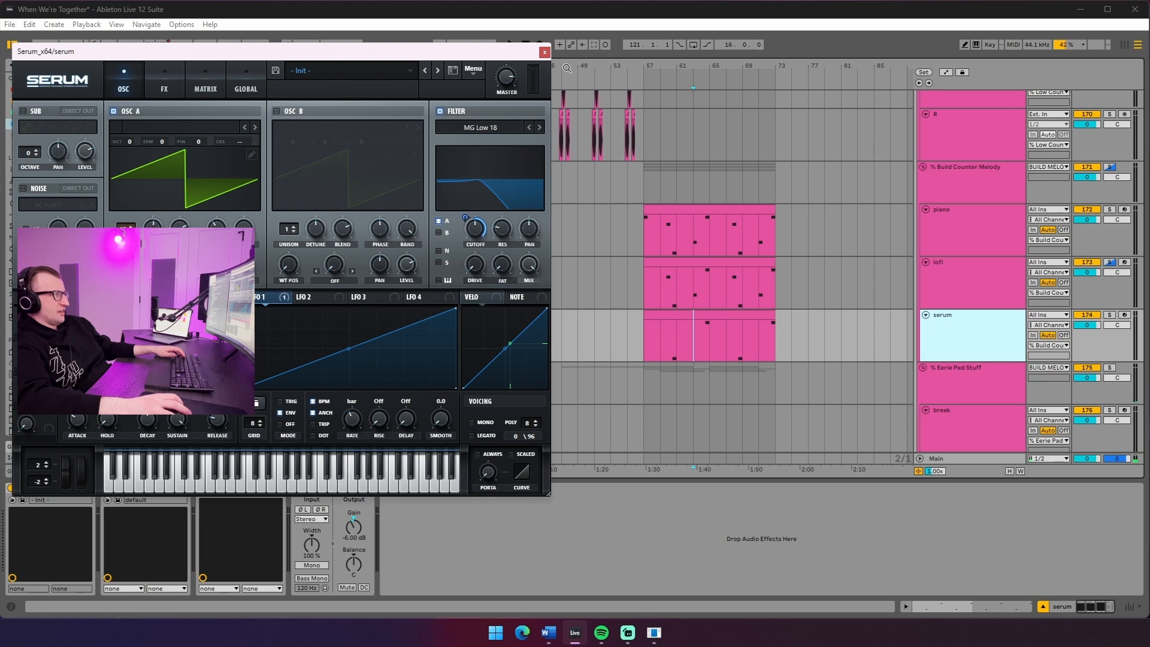
left_click(544, 53)
Play the Eerie Pad Stuff group soloed, and solo its eerie and sonar tracks to examine their device chains
scroll(648, 227, "down", 11)
scroll(641, 226, "up", 1)
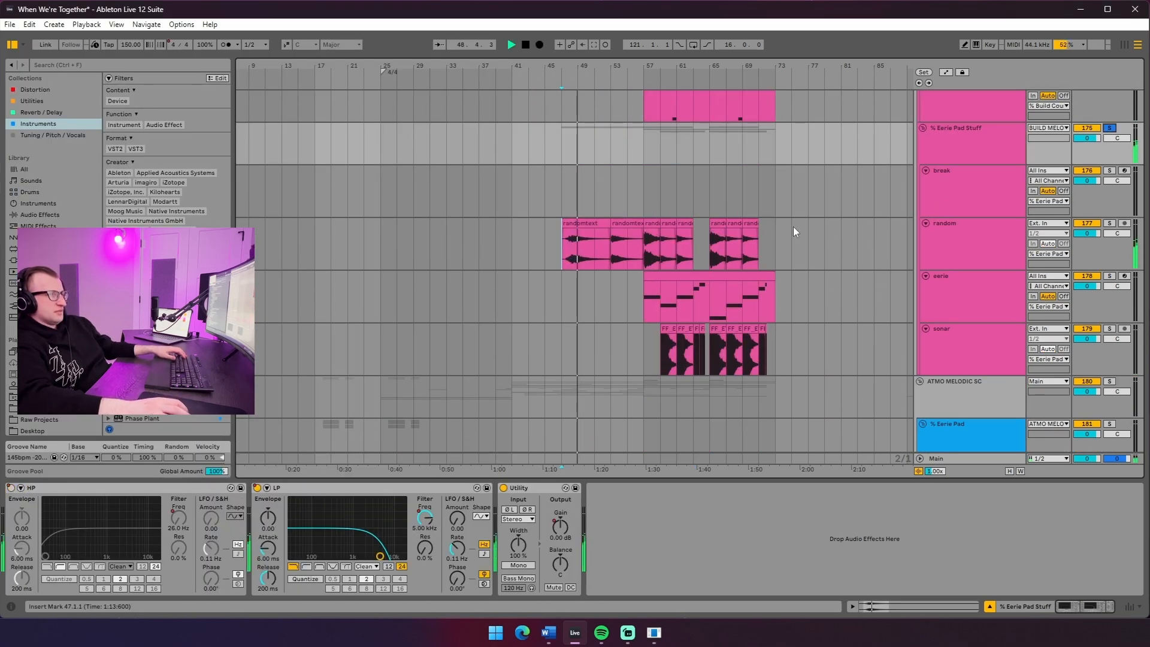
left_click(644, 301)
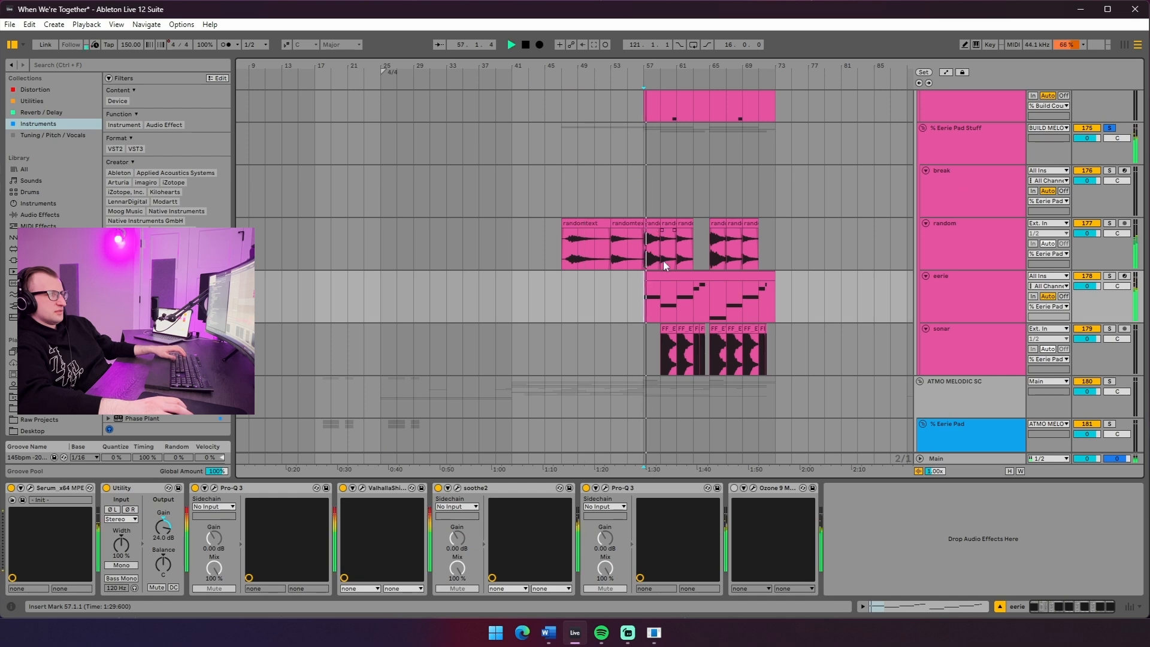
left_click(961, 299)
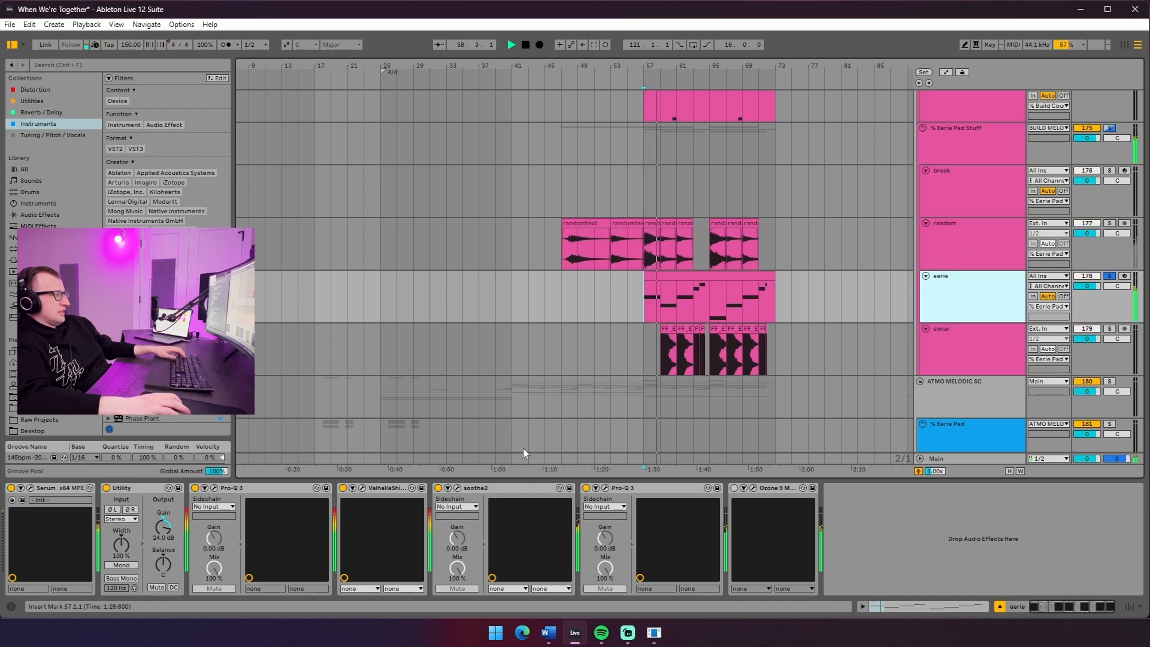
left_click(1009, 345)
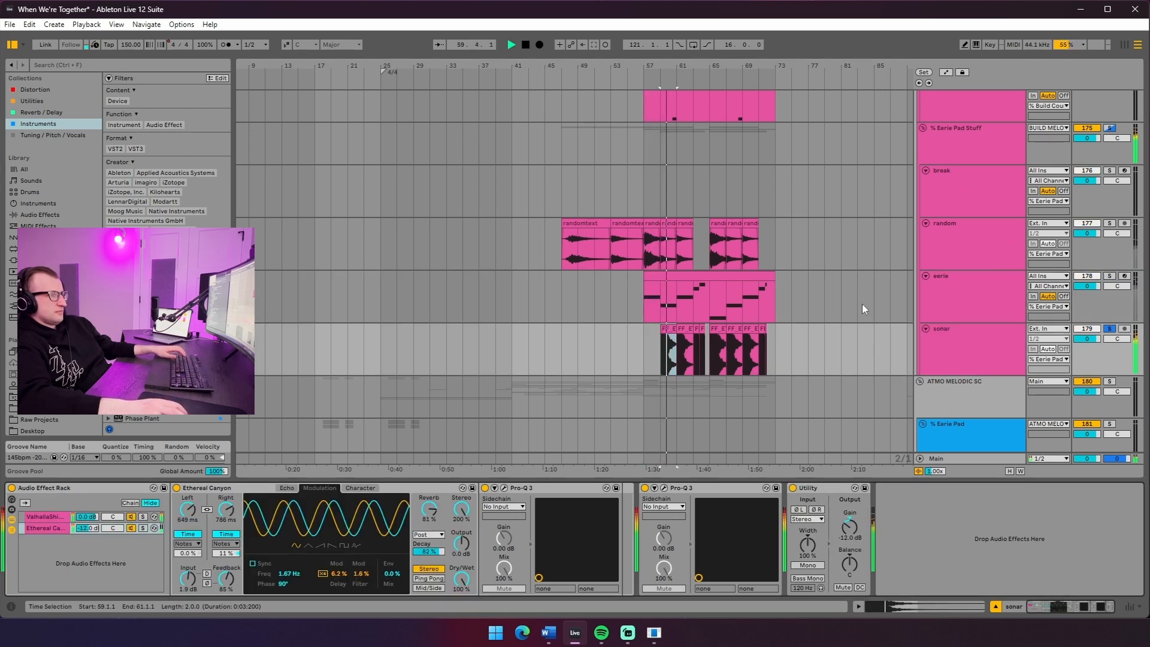
Solo the Drone Stuff group and play its layers from bar 57
scroll(826, 326, "down", 10)
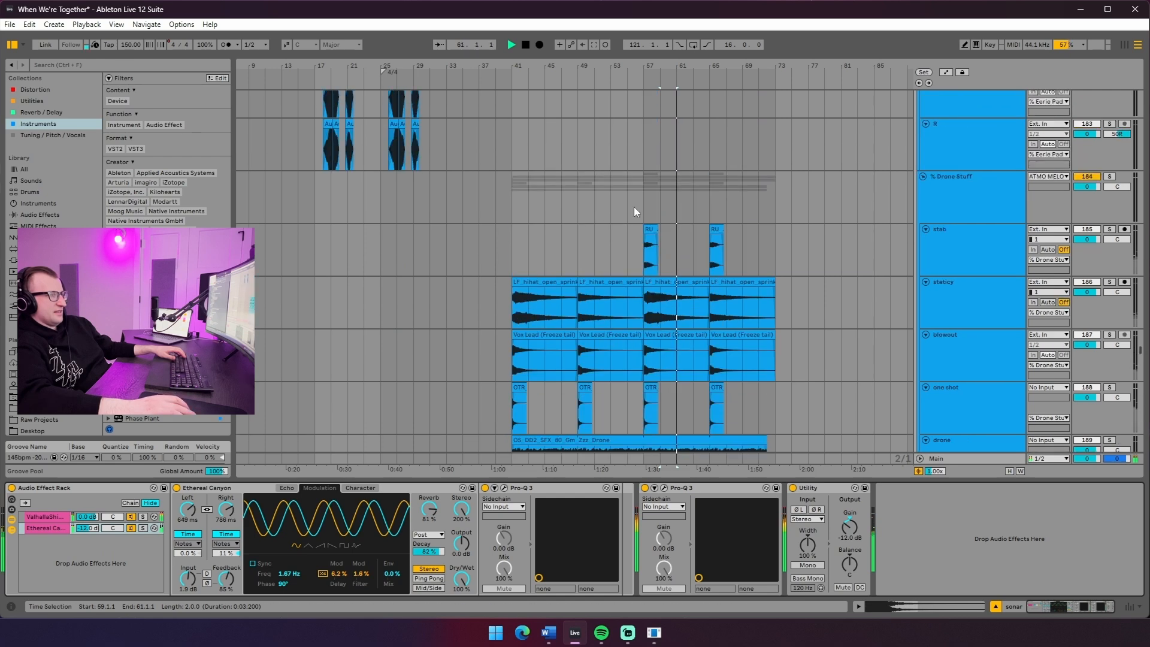
left_click(641, 211)
scroll(1008, 221, "up", 3)
left_click(1109, 296)
key("space")
key("space")
scroll(1042, 269, "down", 6)
scroll(1040, 268, "up", 2)
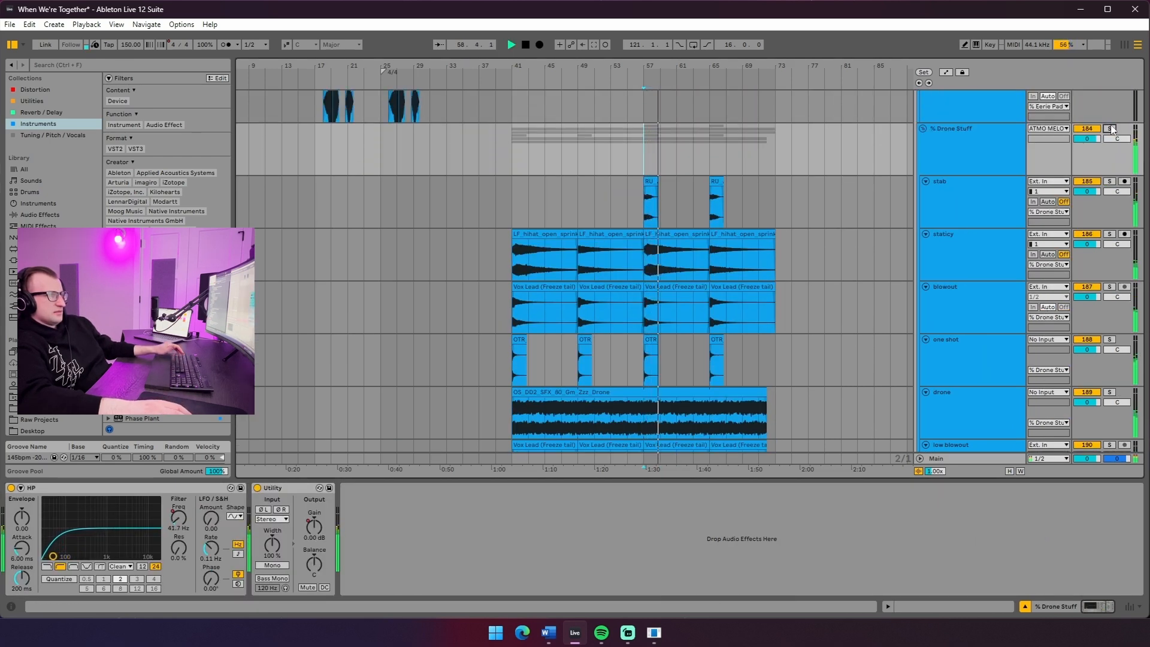
Solo the Atmo Blowout track and examine its effect chain
scroll(1043, 216, "down", 12)
scroll(1085, 343, "down", 1)
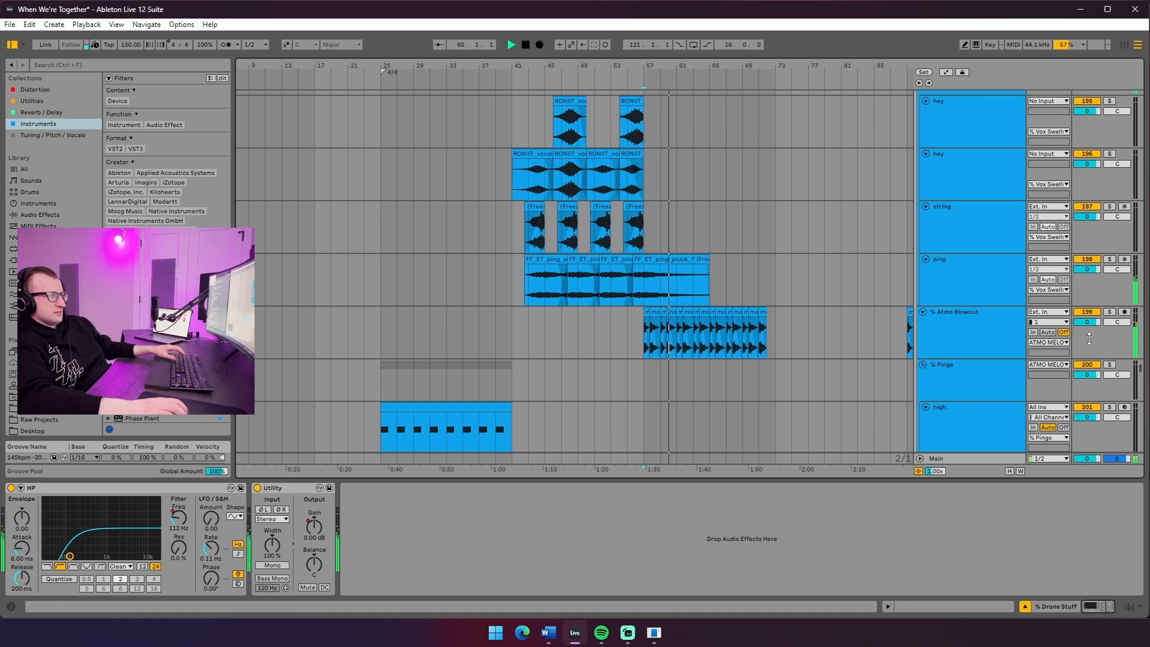
left_click(1109, 312)
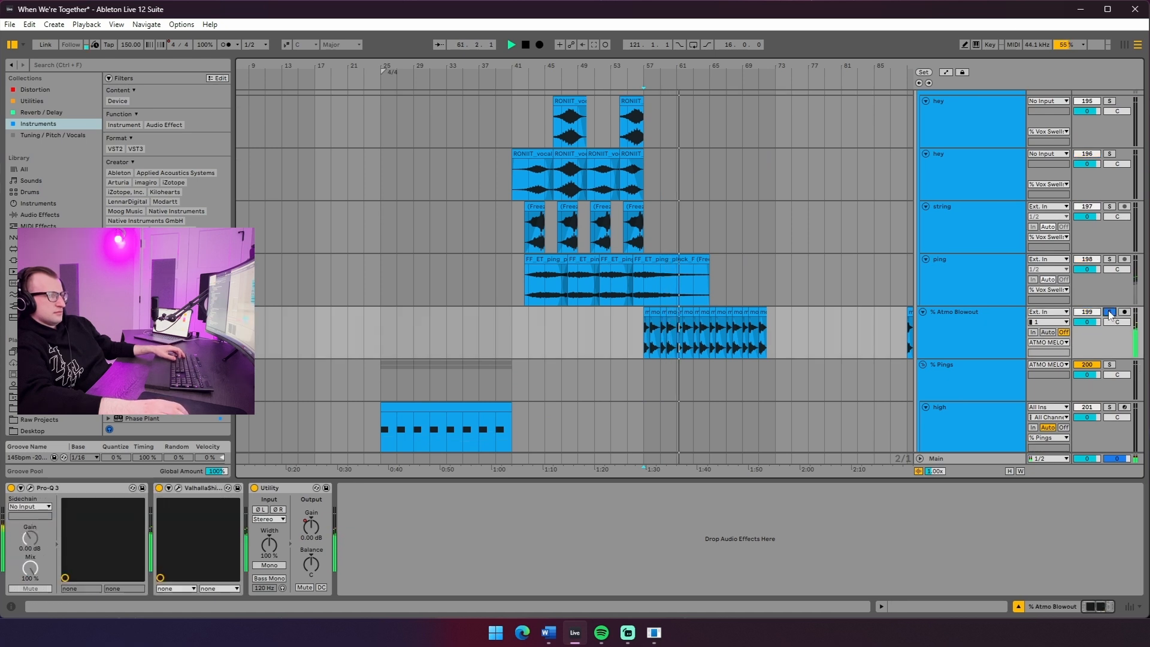
Solo the low blowout and drone tracks of the Drone Stuff group and examine their effect chains
scroll(1110, 312, "up", 6)
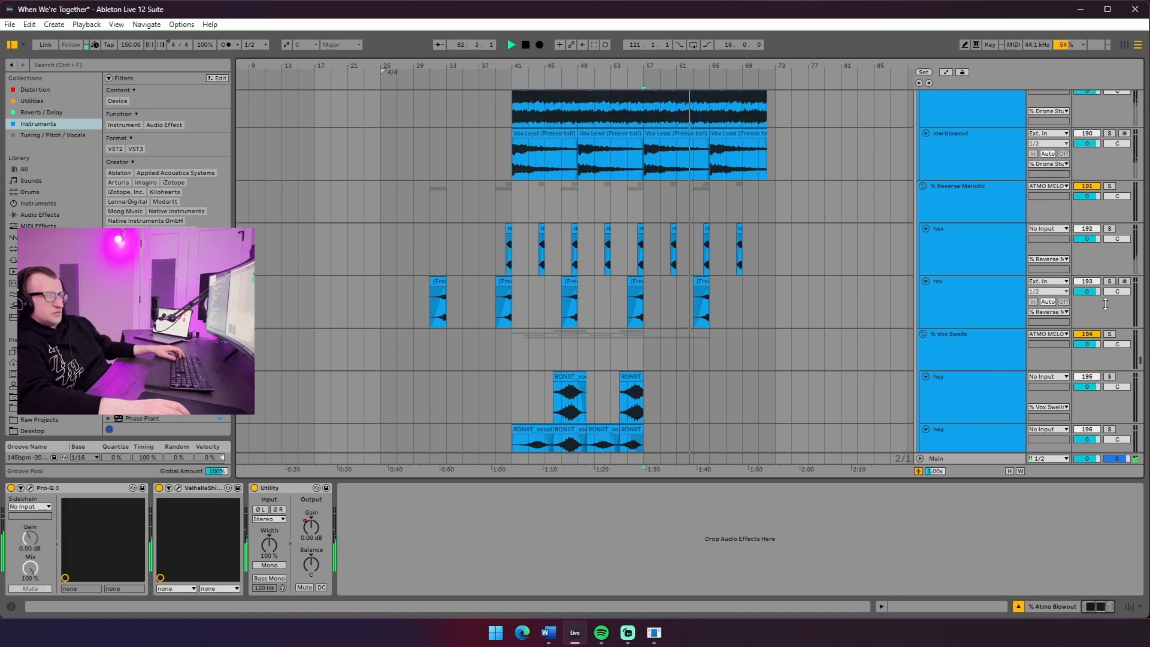
scroll(1104, 300, "up", 3)
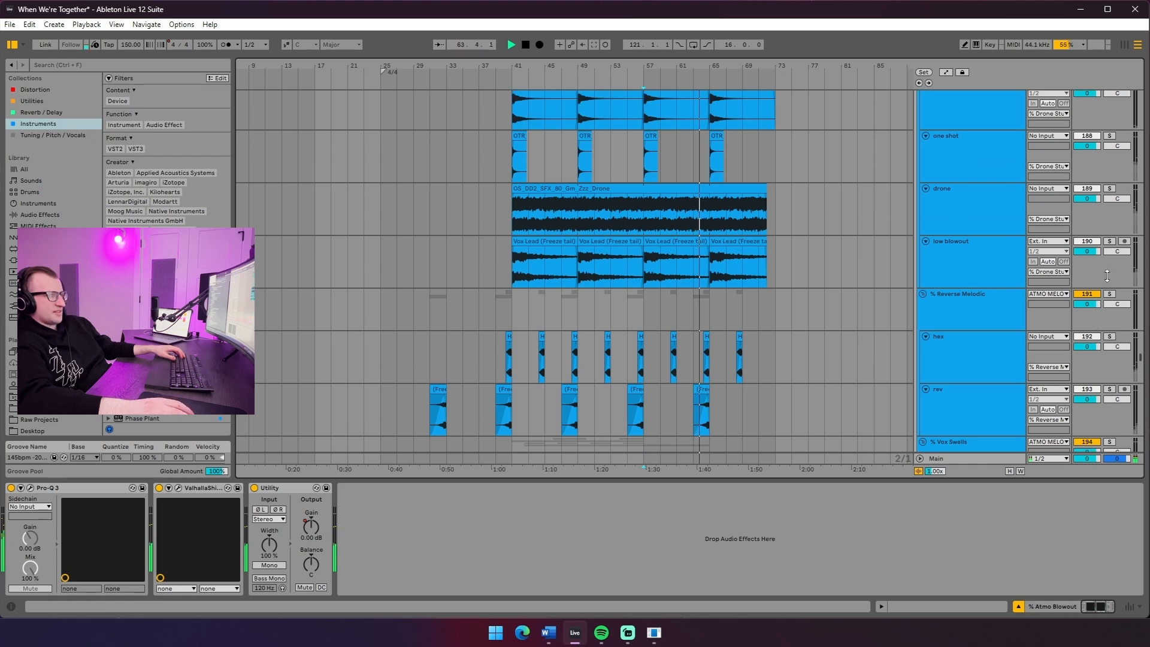
left_click(1109, 241)
scroll(1105, 312, "up", 3)
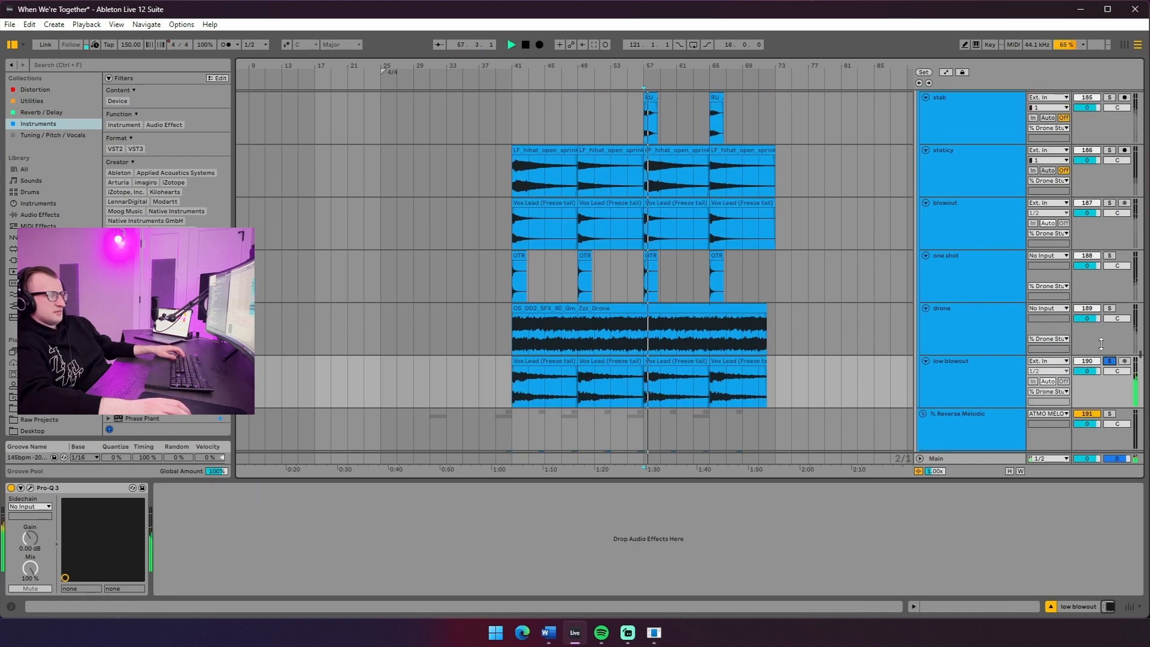
left_click(1109, 309)
left_click(945, 333)
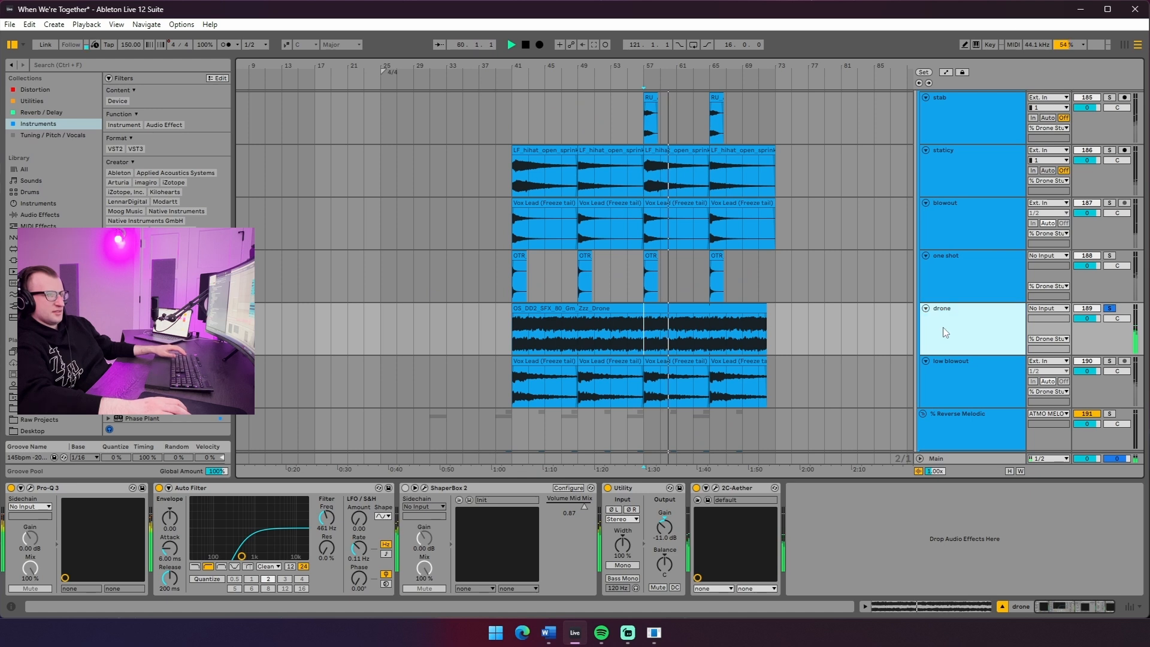
Solo the blowout, one shot and staticy tracks in turn, and solo the whole Drone Stuff group during playback
left_click(1108, 204)
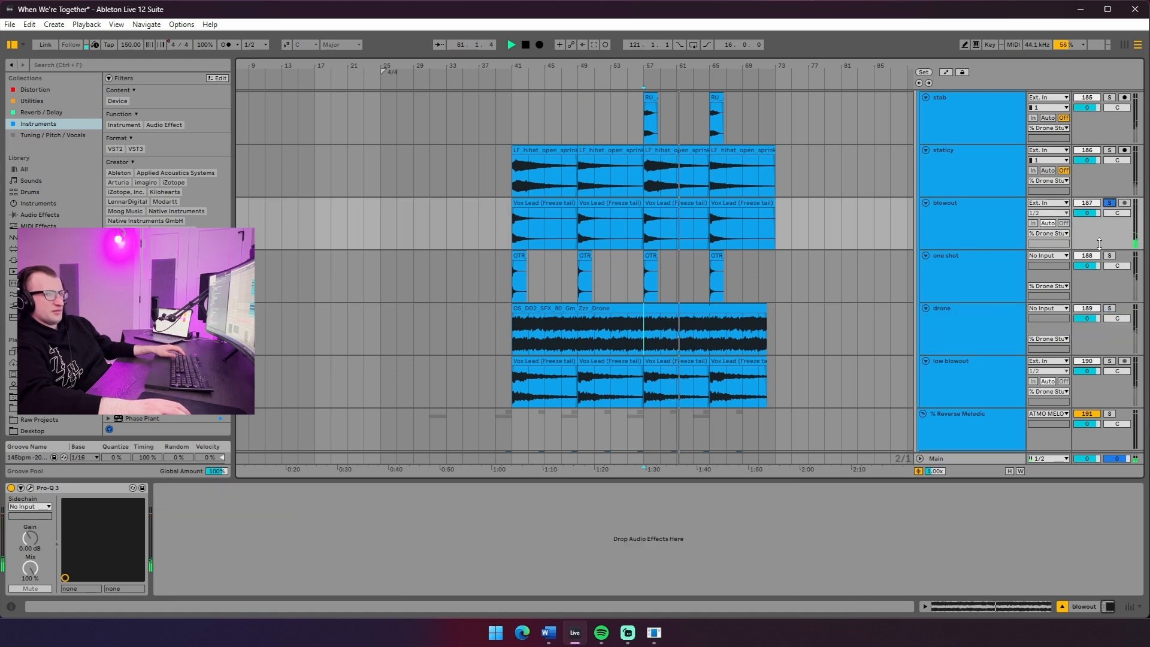
key("space")
left_click(1109, 255)
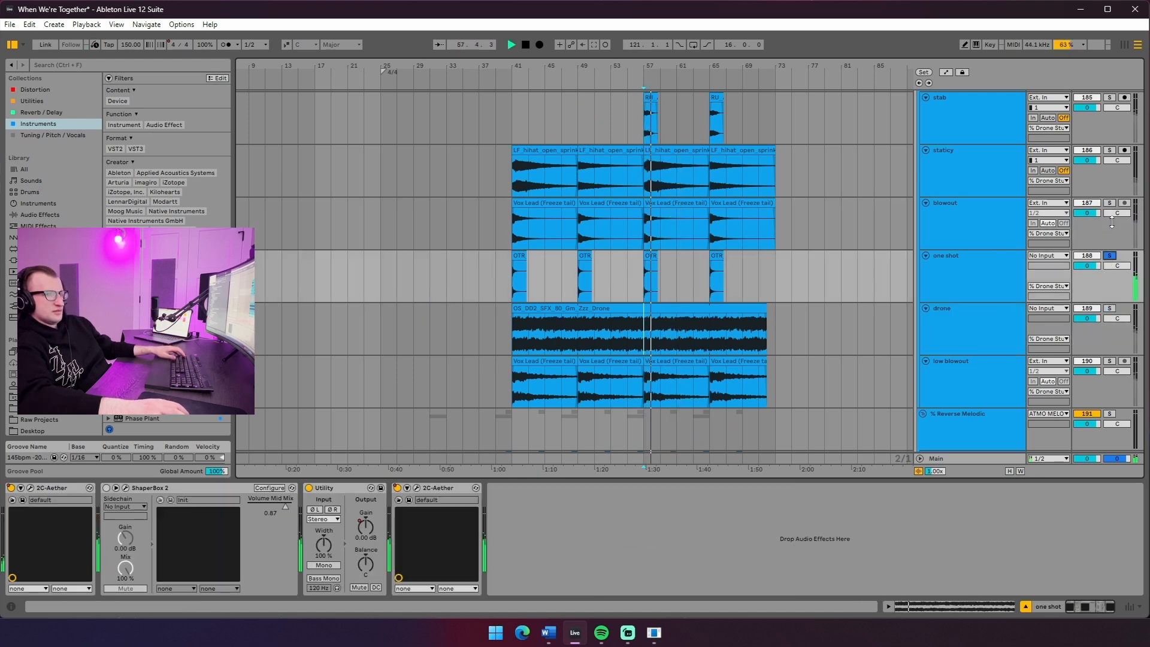
left_click(1109, 151)
scroll(1089, 254, "up", 3)
left_click(1110, 177)
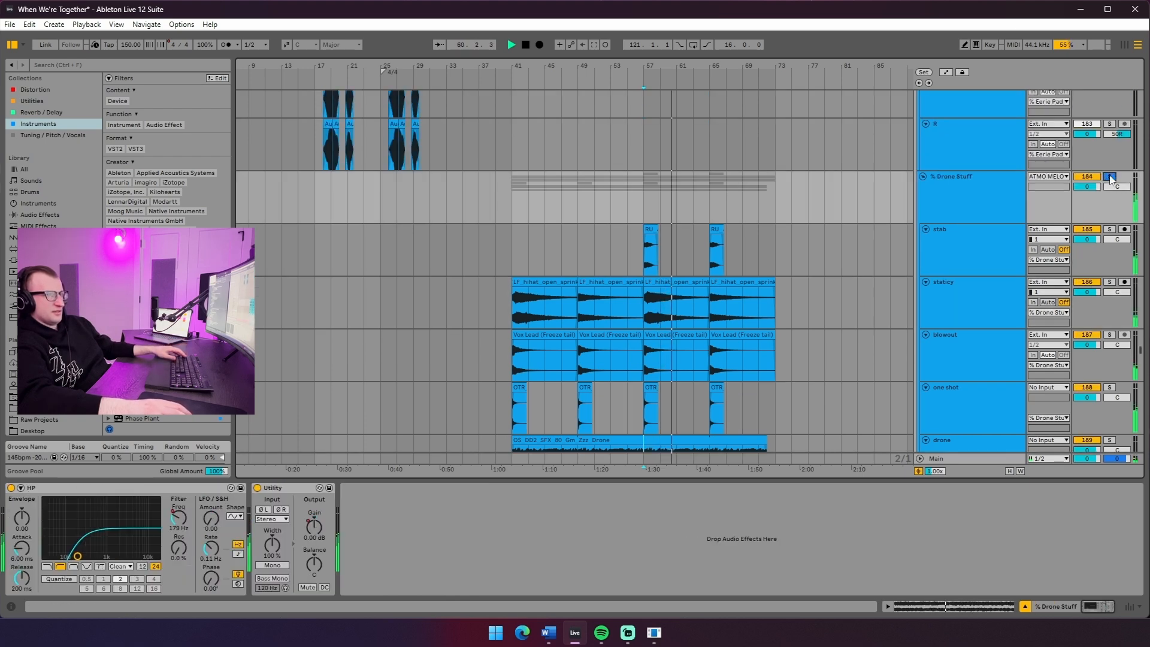
Play the break section unsoloed with the device view hidden, and look through the pad, bass and drop melody tracks
scroll(715, 267, "down", 10)
scroll(698, 264, "up", 1)
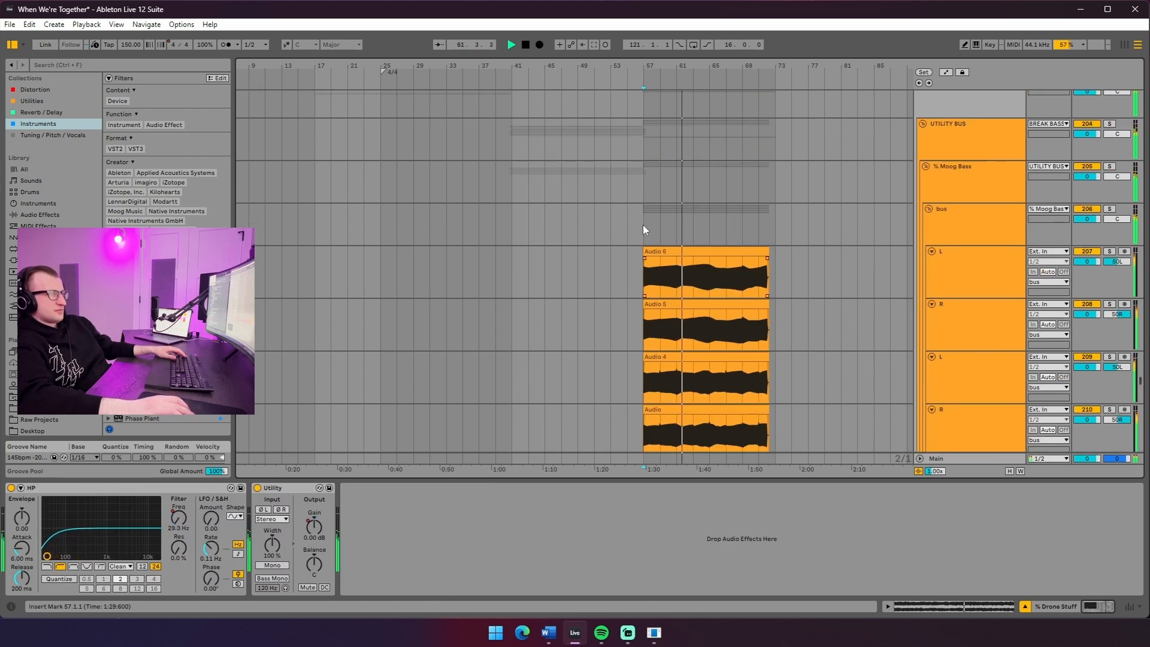
left_click(642, 218)
scroll(794, 228, "down", 15)
scroll(794, 231, "down", 2)
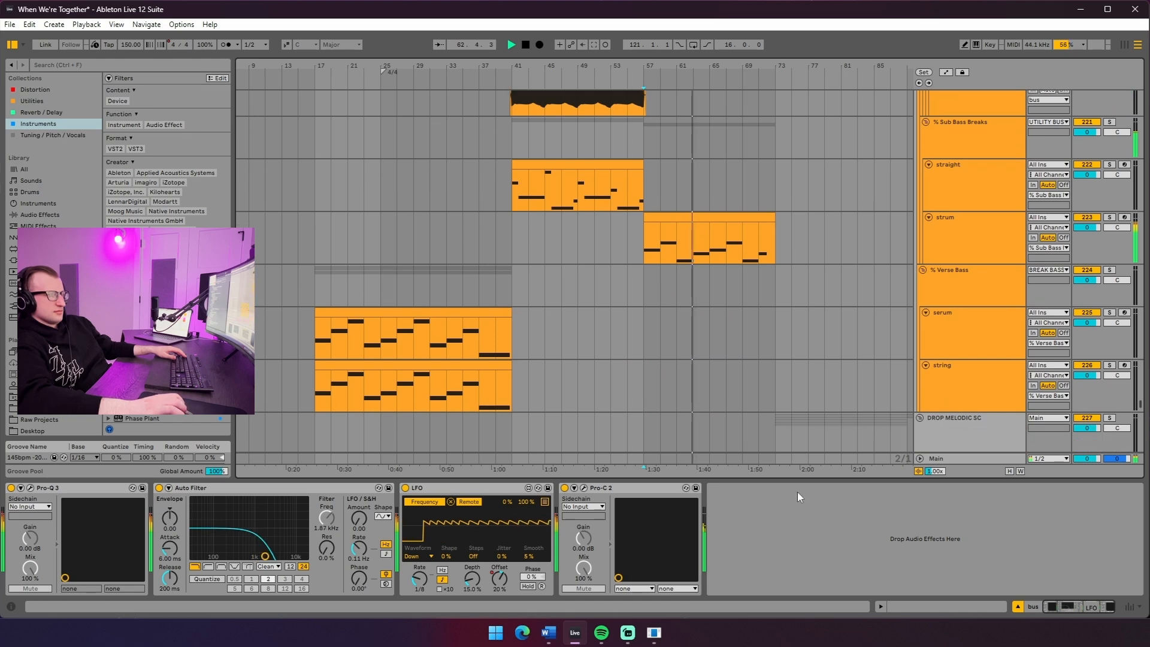
key("ctrl+alt+l")
left_click_drag(694, 65, 539, 45)
scroll(595, 272, "down", 15)
scroll(565, 356, "up", 12)
scroll(564, 356, "up", 12)
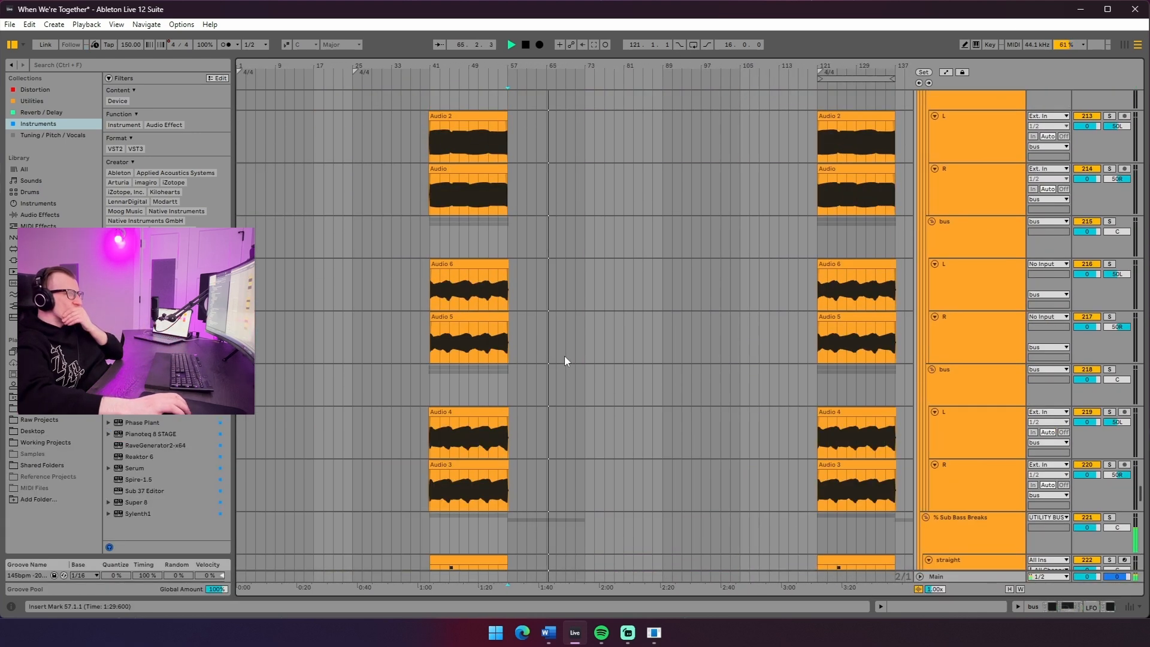
scroll(599, 343, "down", 4)
scroll(600, 343, "up", 15)
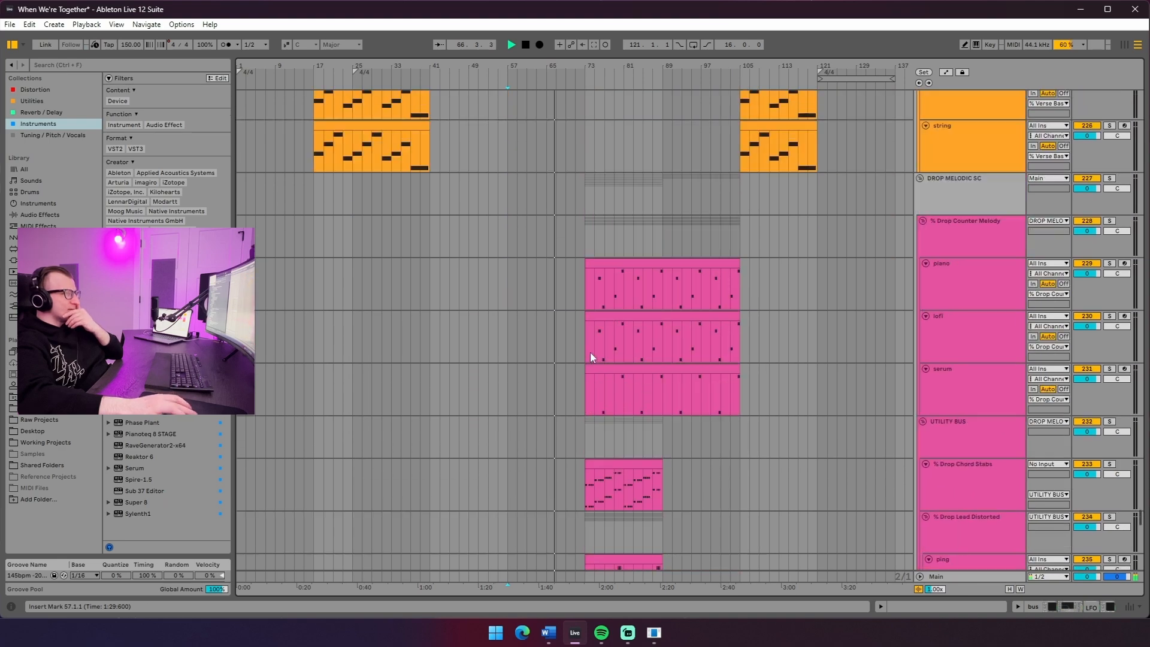
scroll(591, 350, "down", 10)
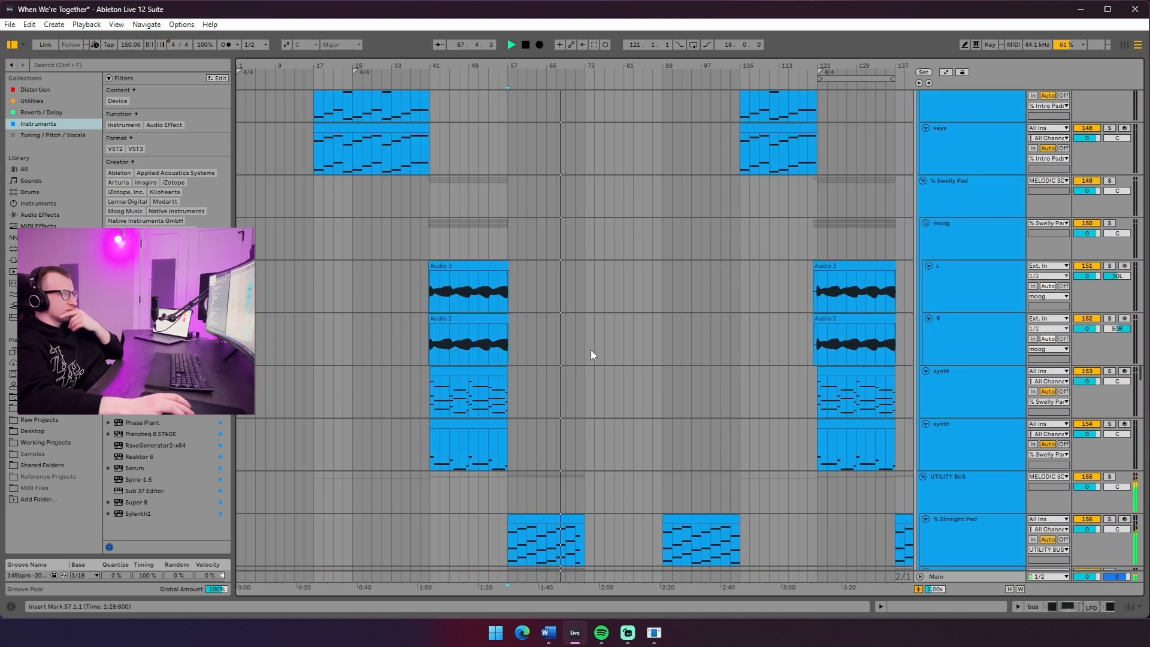
scroll(605, 314, "down", 13)
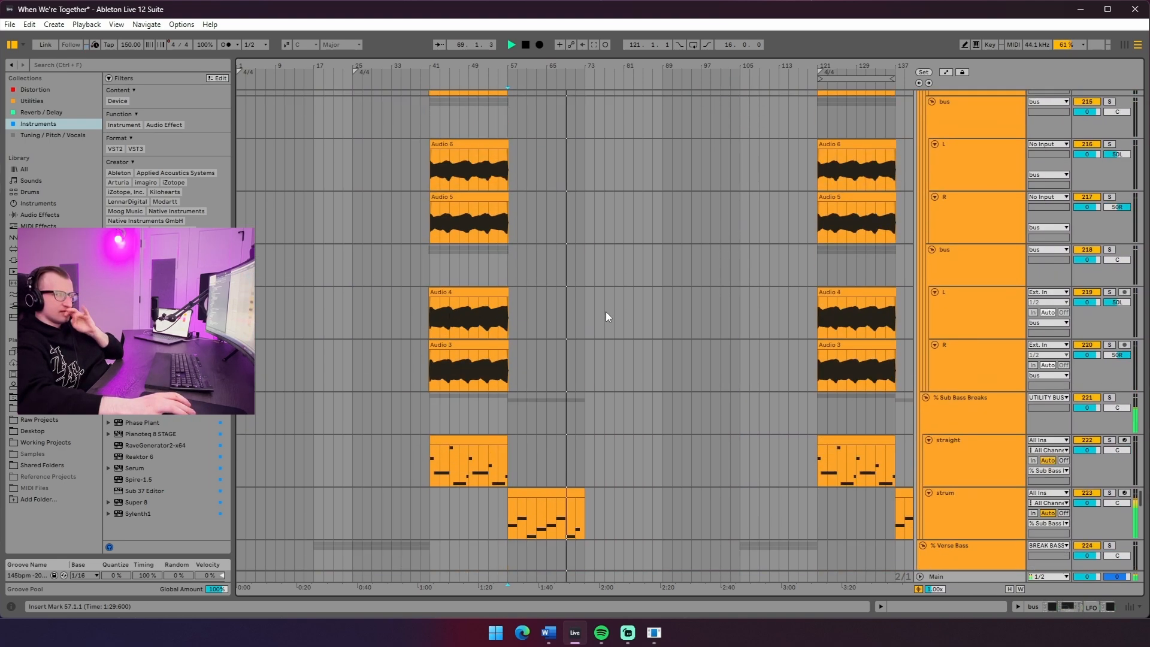
Move the insert marker to bar 73 and look through the drop melody and drop bass tracks during playback
right_click(586, 196)
left_click(604, 272)
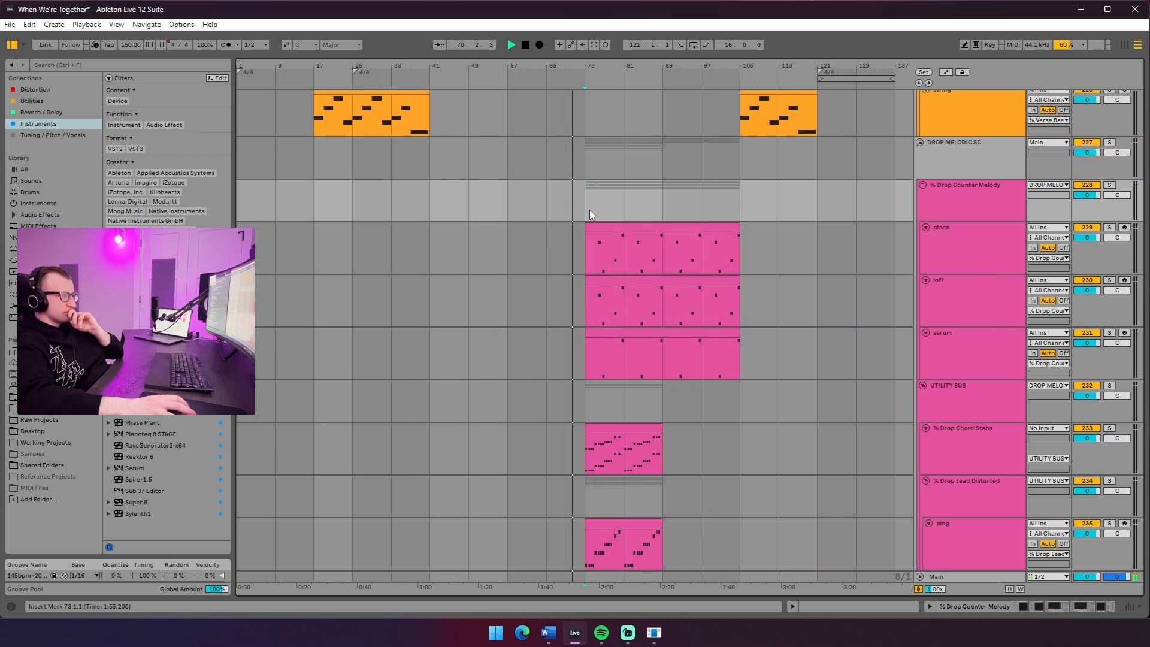
scroll(611, 285, "down", 8)
scroll(593, 351, "up", 9)
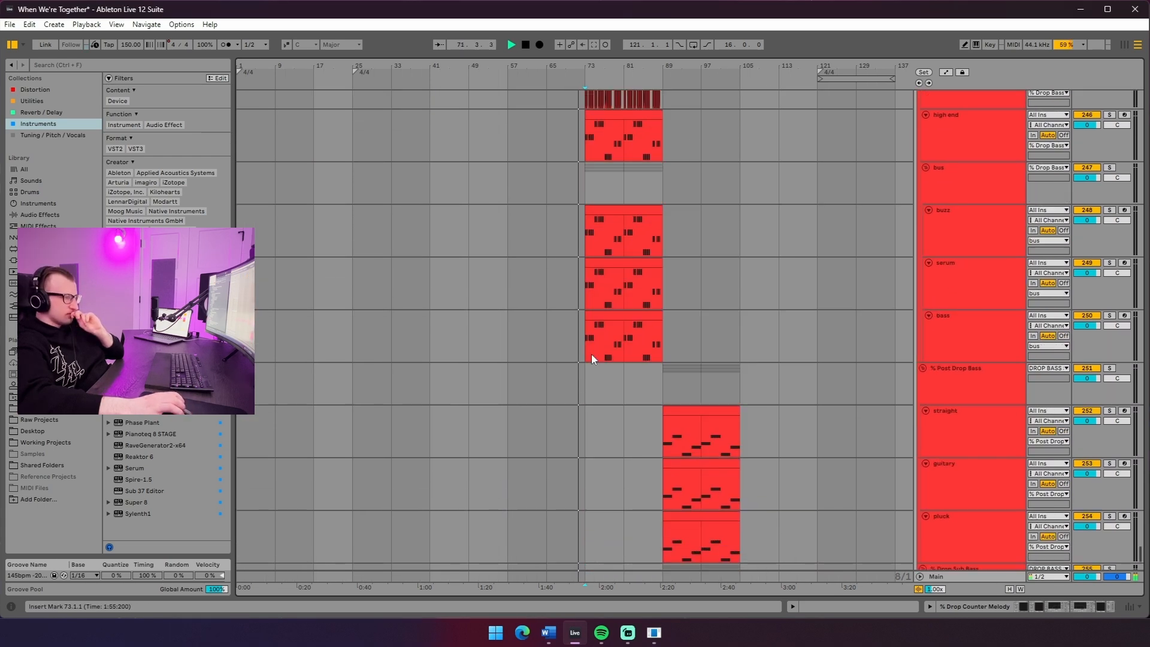
scroll(592, 353, "down", 9)
left_click(585, 319)
left_click(582, 256)
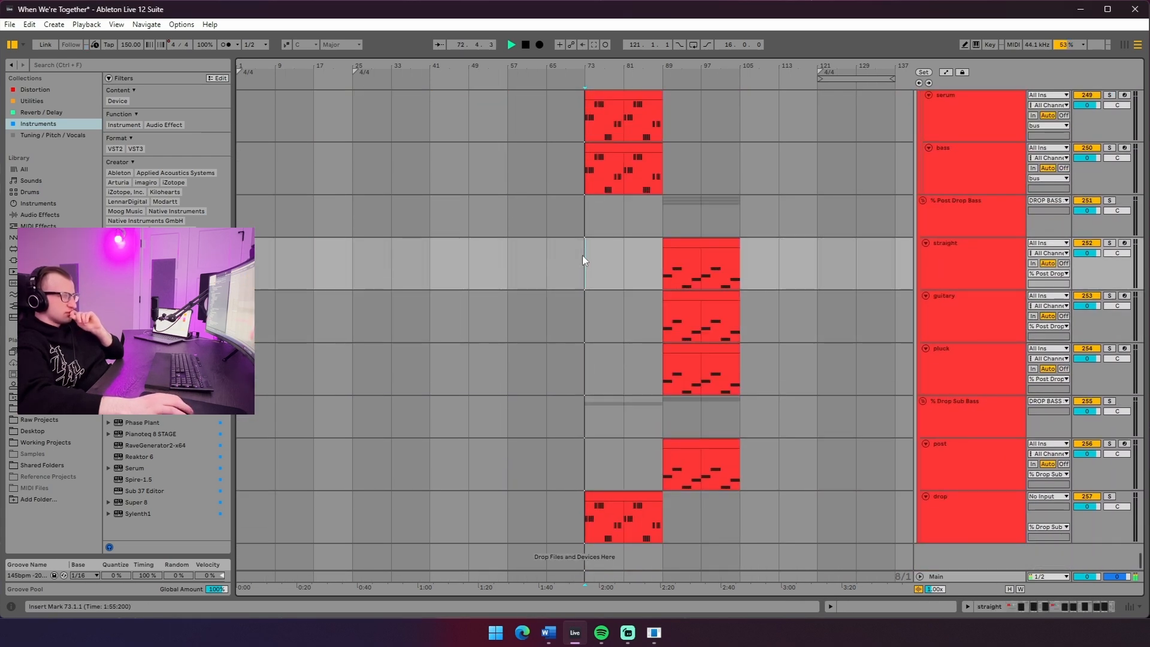
left_click(595, 441)
scroll(592, 425, "up", 3)
scroll(592, 414, "up", 4)
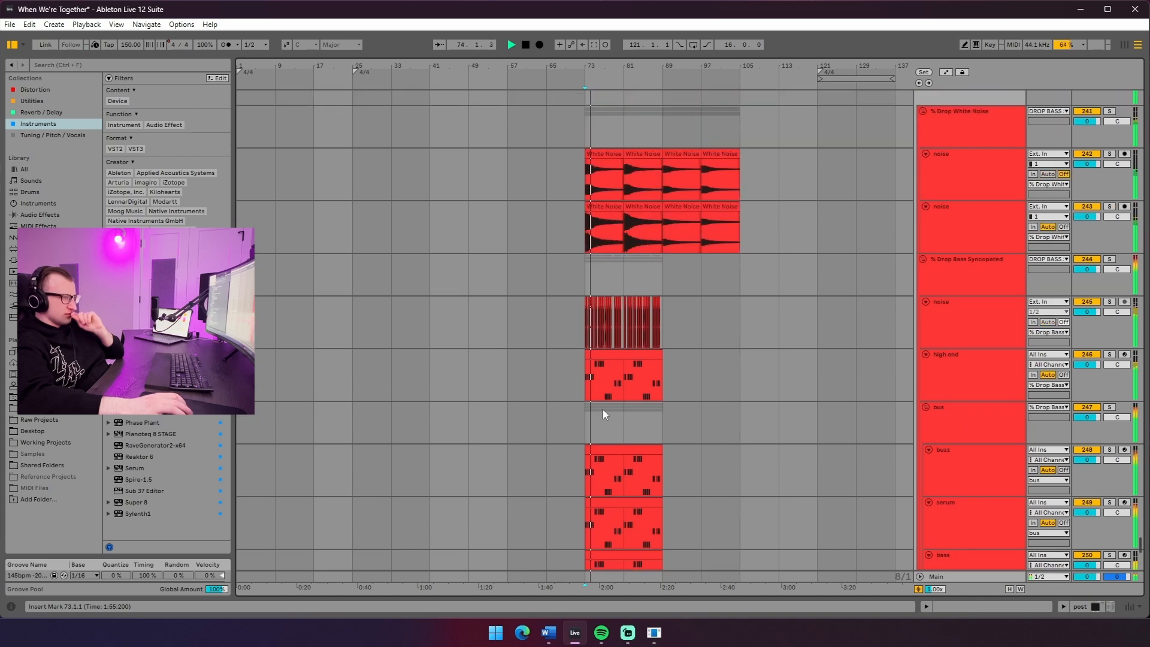
scroll(619, 402, "down", 7)
scroll(620, 402, "up", 9)
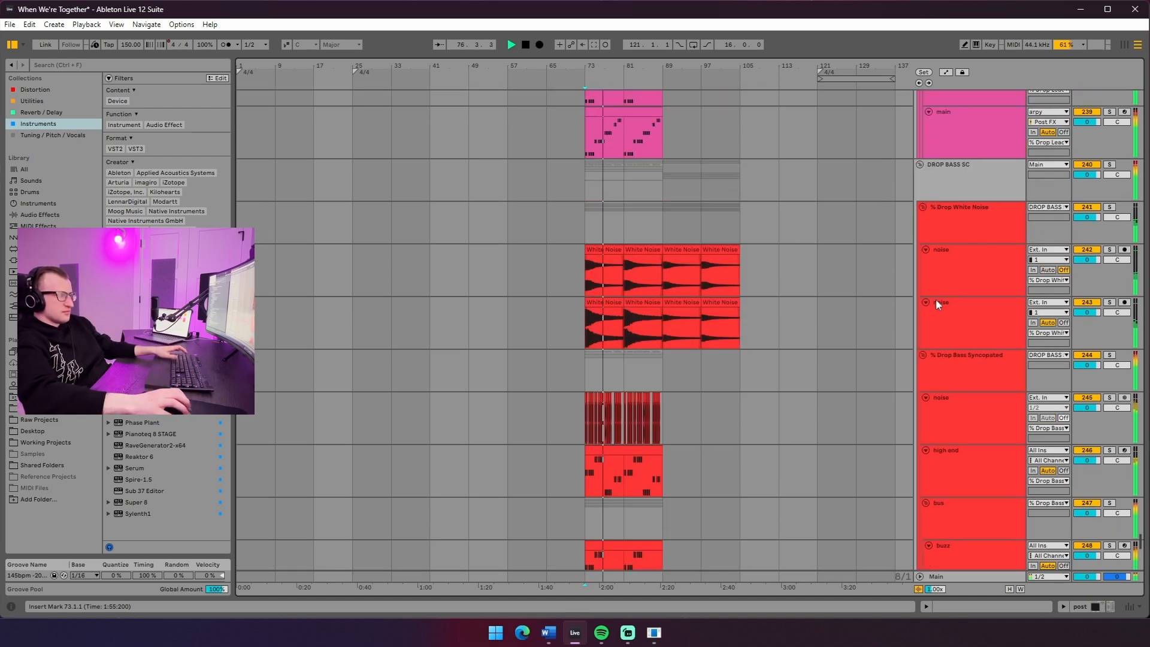
Solo the DROP BASS SC group and play it from bar 73
left_click(1112, 165)
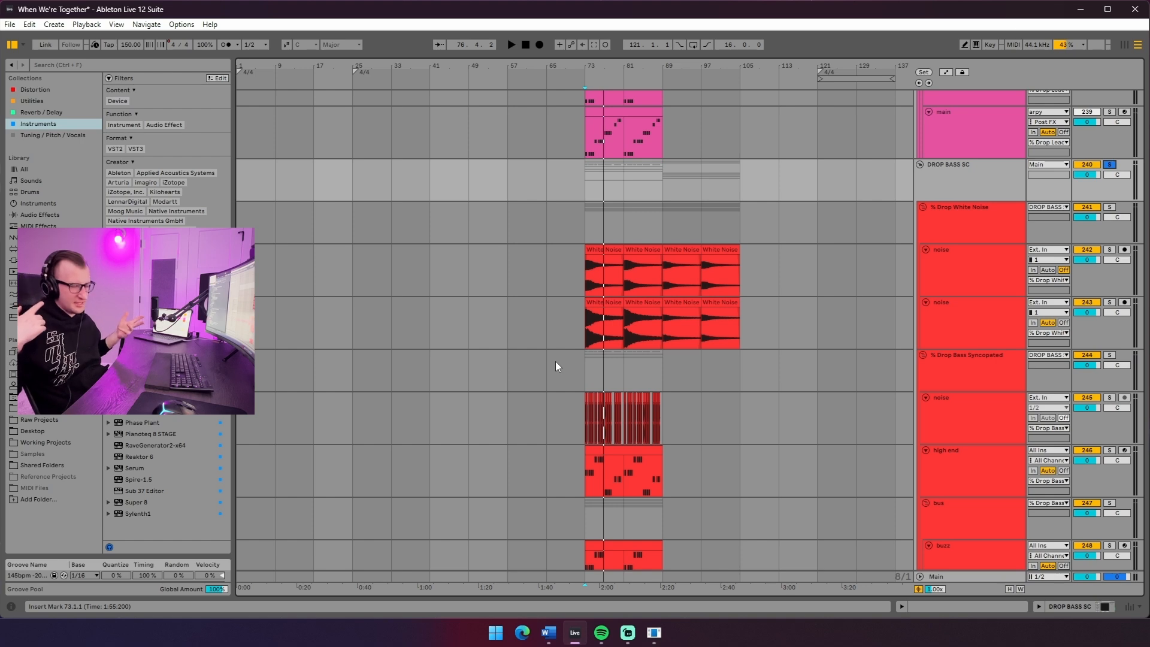
scroll(554, 366, "down", 8)
scroll(552, 382, "up", 8)
key("space")
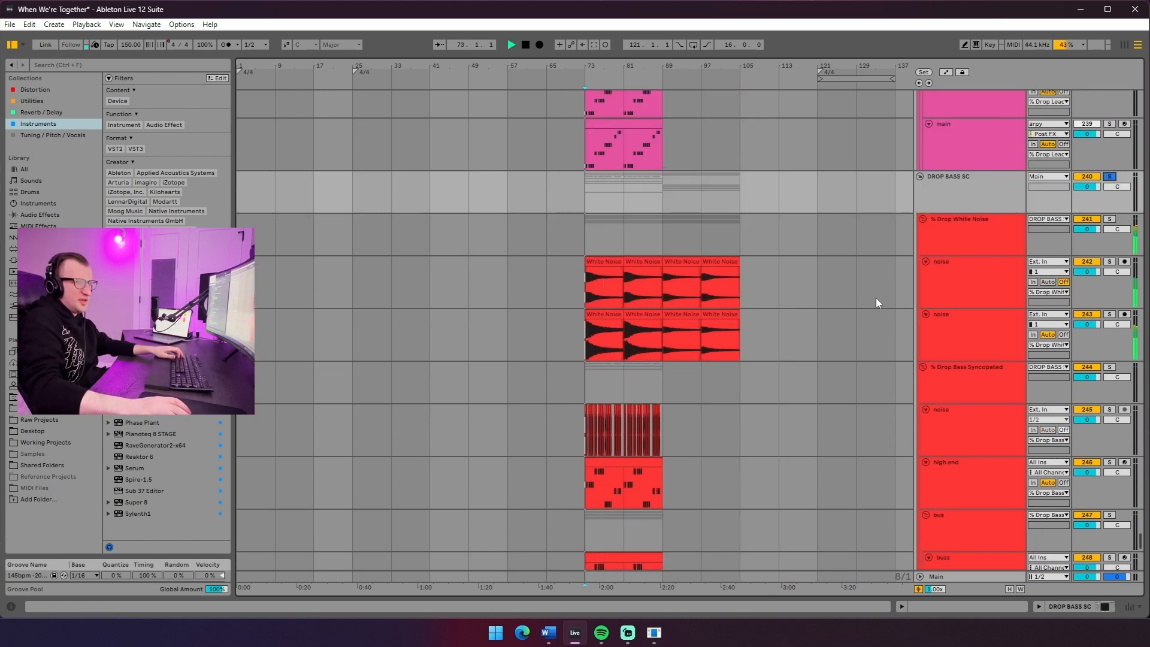
Solo the drop track in the Drop Sub Bass group and listen to its part
scroll(859, 281, "down", 5)
left_click_drag(623, 66, 667, 139)
left_click(968, 496)
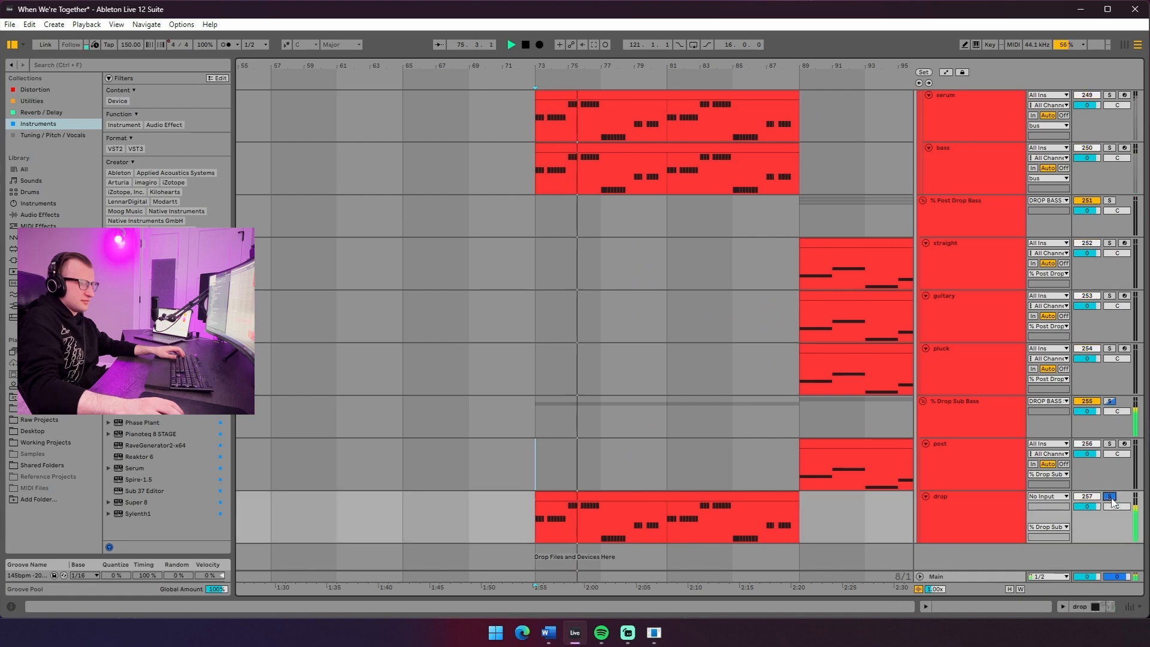
Solo the bass, serum and buzz tracks of the syncopated drop bass bus in turn, and show the buzz track's device chain
scroll(972, 492, "up", 6)
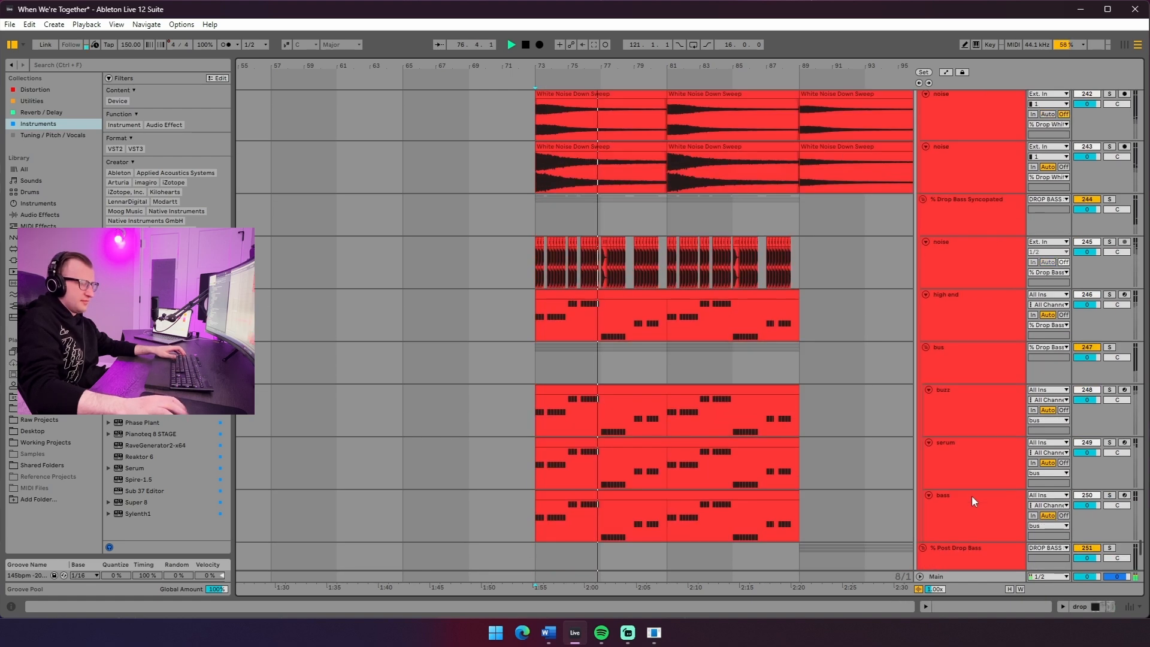
scroll(971, 499, "down", 3)
left_click(1109, 339)
key("space")
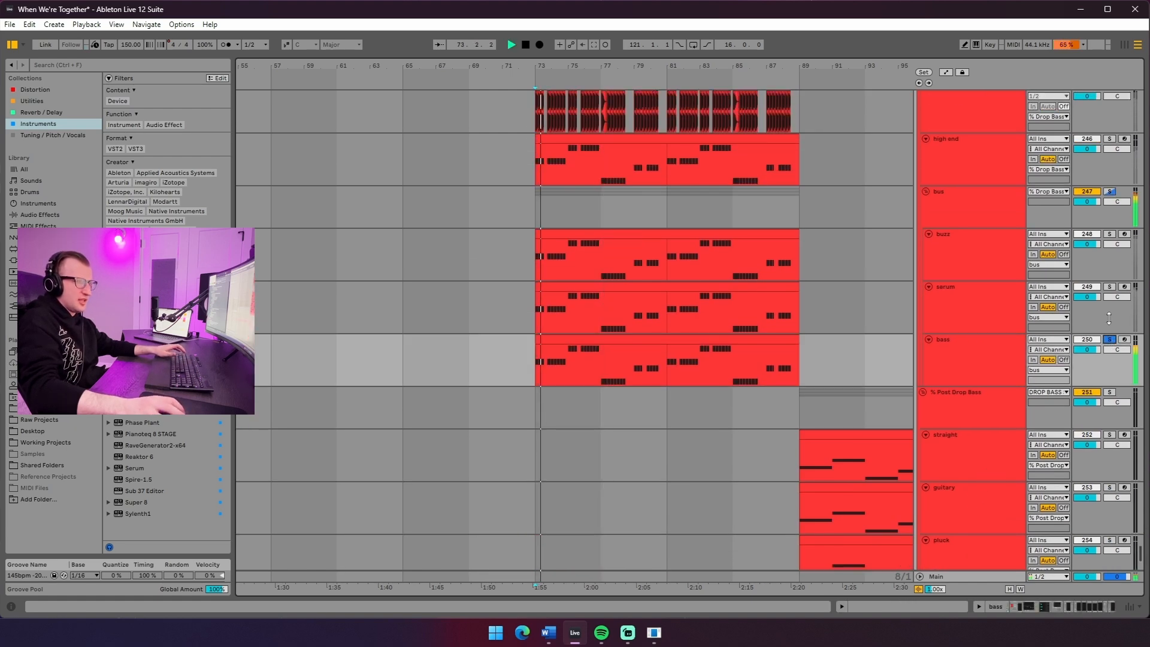
left_click(1110, 287)
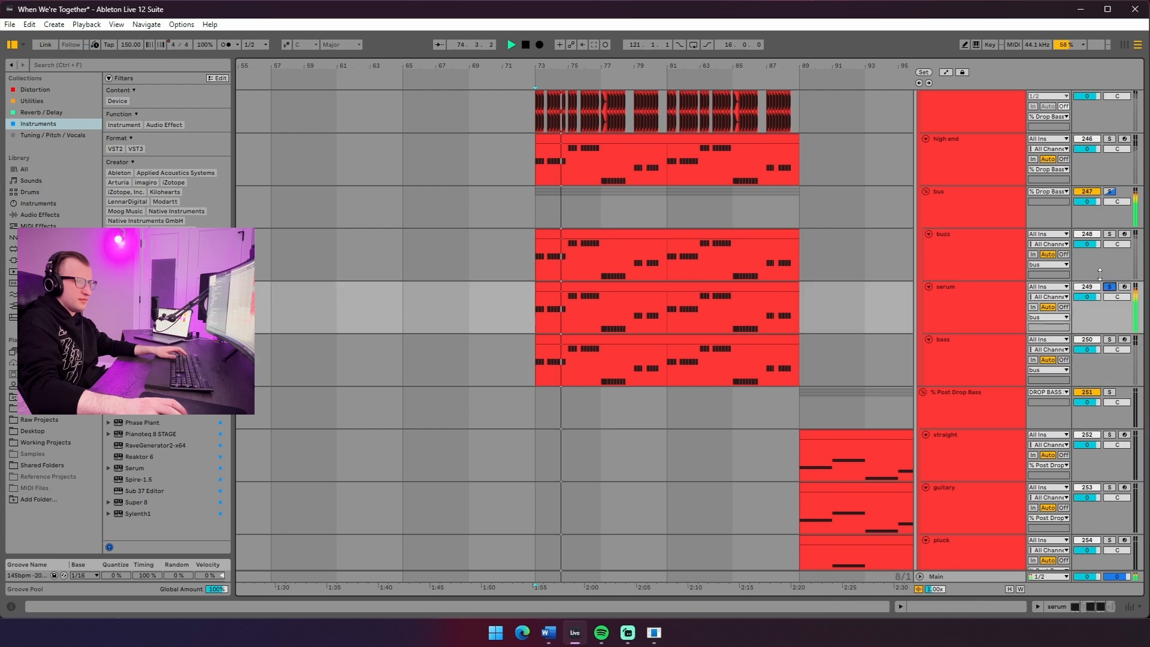
left_click(1109, 234)
double_click(992, 249)
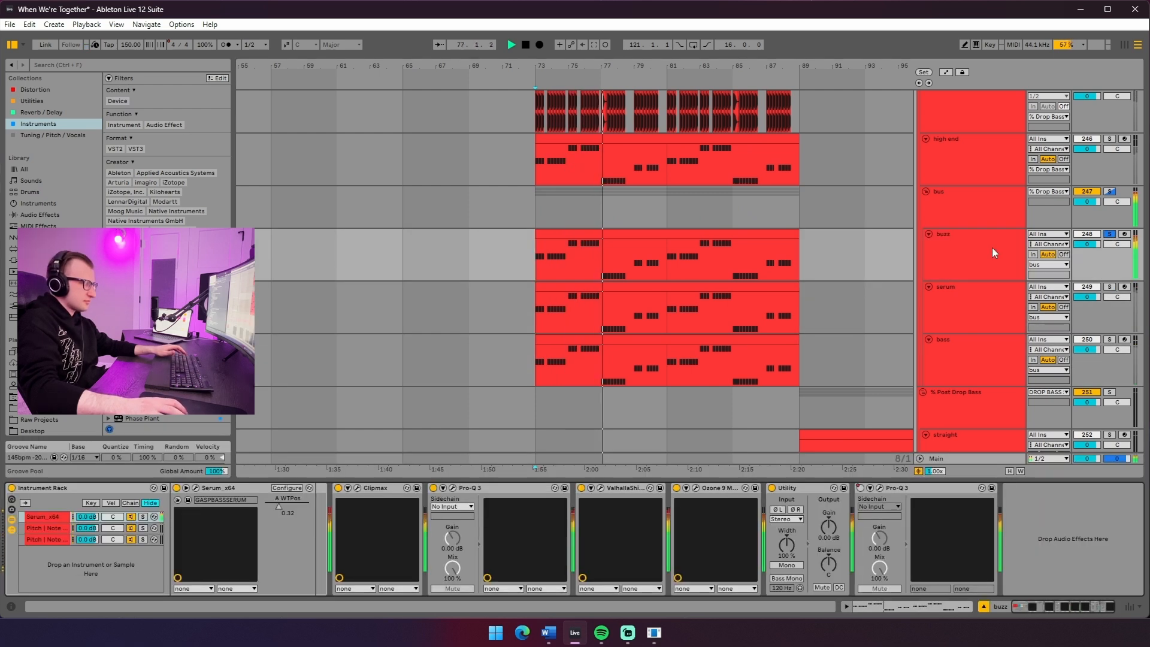
Solo the high end track in the Drop Bass Syncopated group, play it from bar 73 and examine its full device chain
scroll(1008, 279, "up", 2)
scroll(1008, 279, "up", 1)
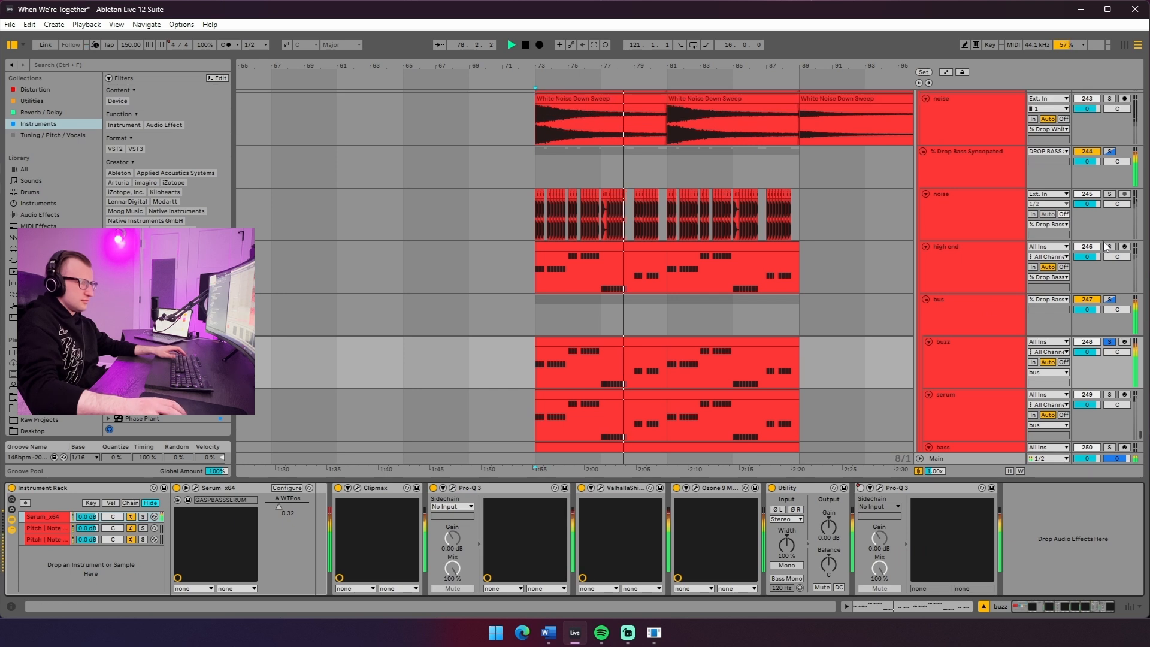
left_click(1110, 246)
left_click(950, 269)
key("space")
key("space")
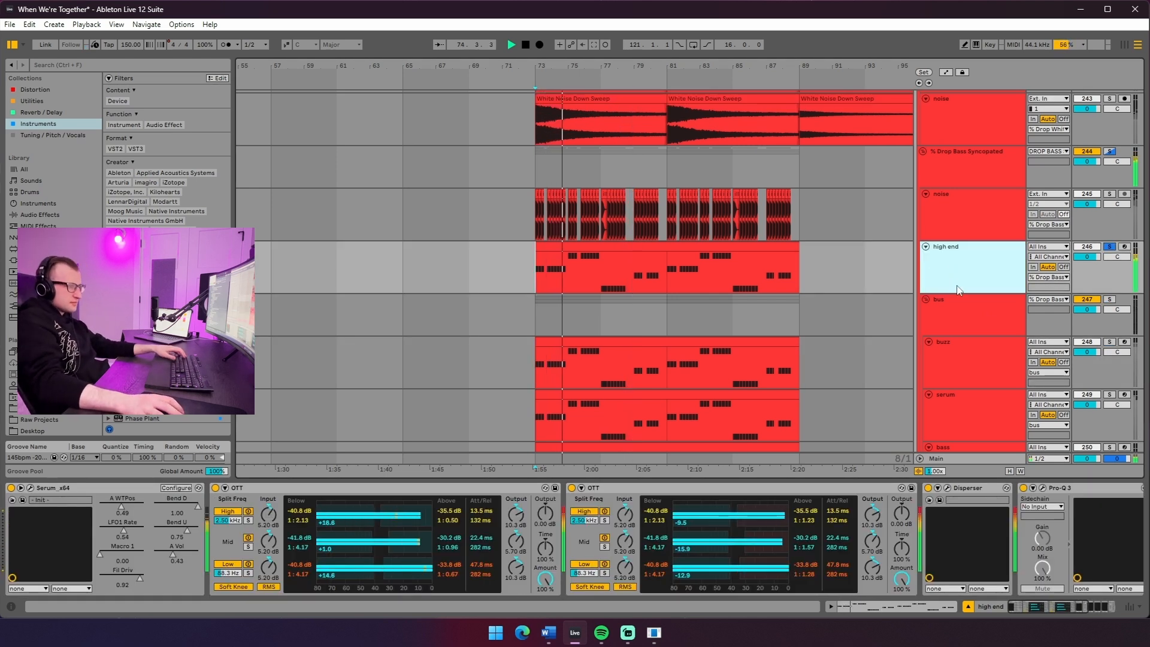
key("space")
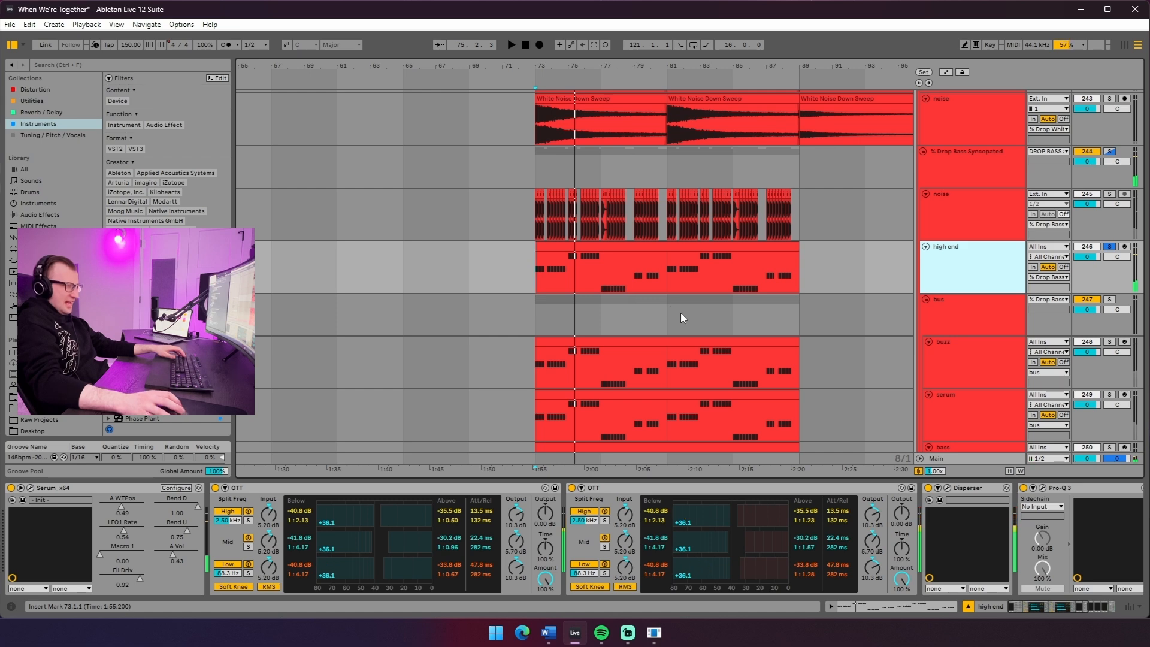
scroll(1047, 565, "right", 5)
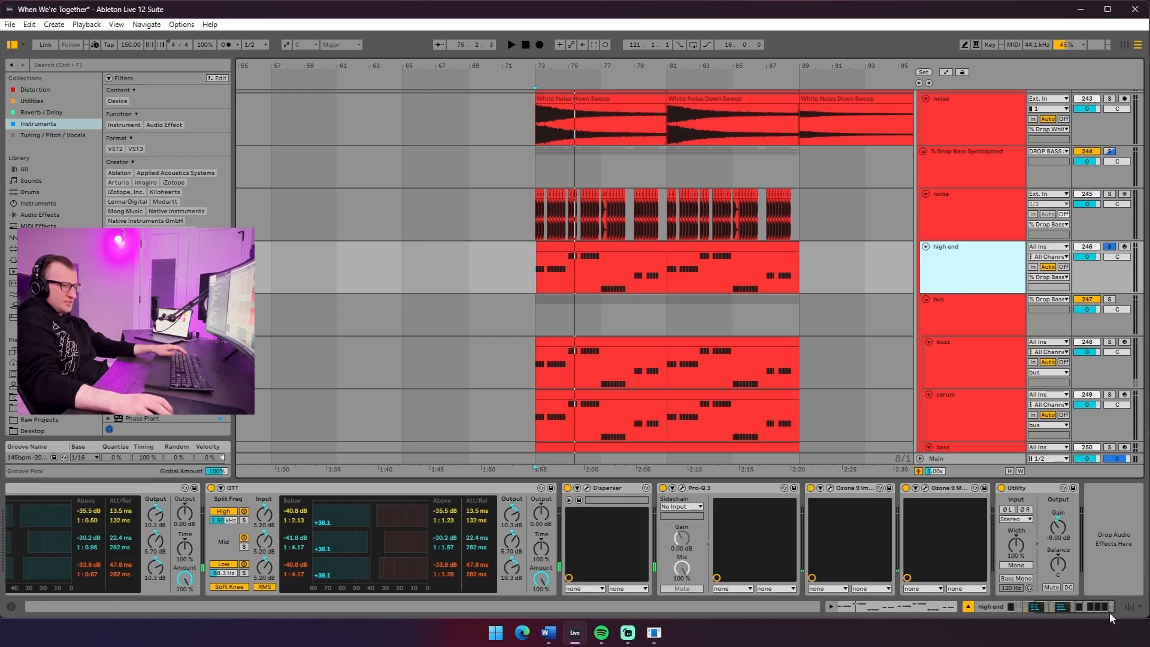
Examine the high end track's Pro-Q 3, Ozone 9 Imager and Ozone 9 Maximizer settings, and close the plug-in windows
left_click(683, 488)
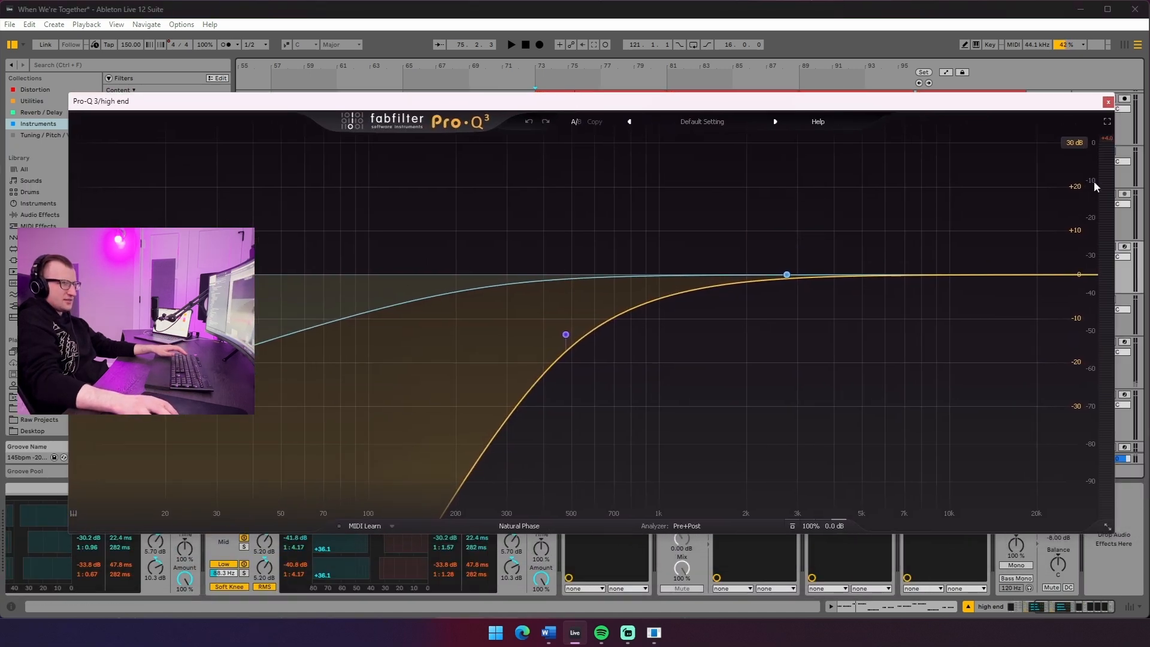
left_click(1108, 102)
left_click(831, 488)
left_click(925, 488)
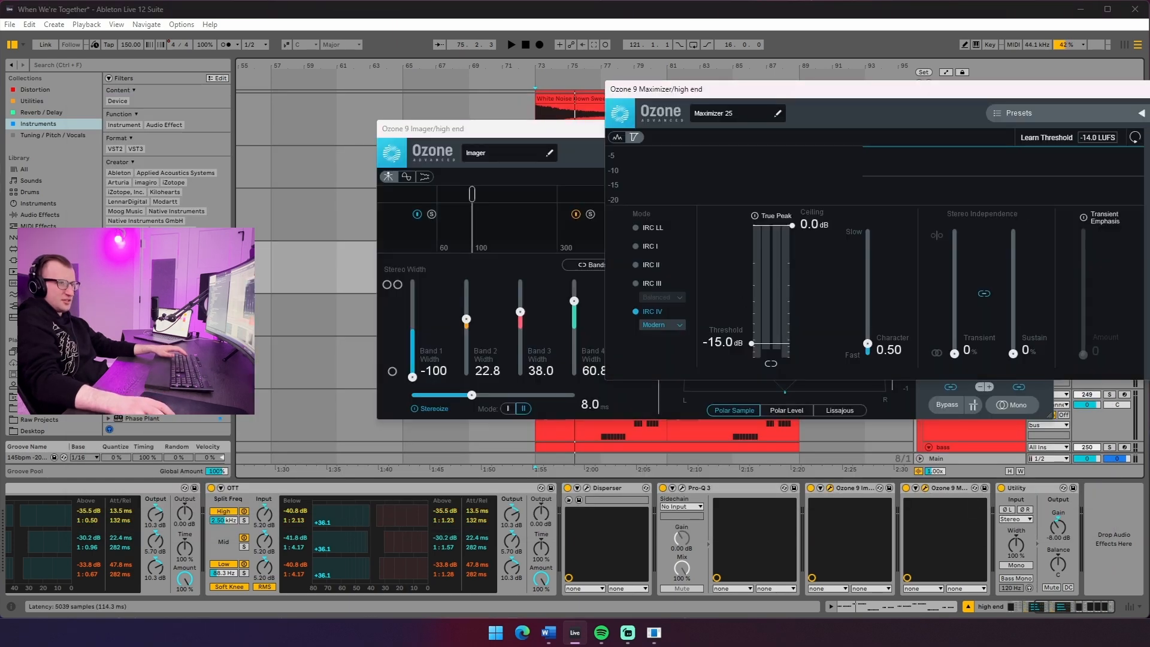
left_click_drag(1127, 89, 835, 122)
left_click(977, 122)
left_click(1043, 129)
Solo the noise track in the Drop Bass Syncopated group and play its short clips from bar 73
left_click(1110, 194)
left_click_drag(546, 66, 549, 96)
left_click(479, 207)
key("space")
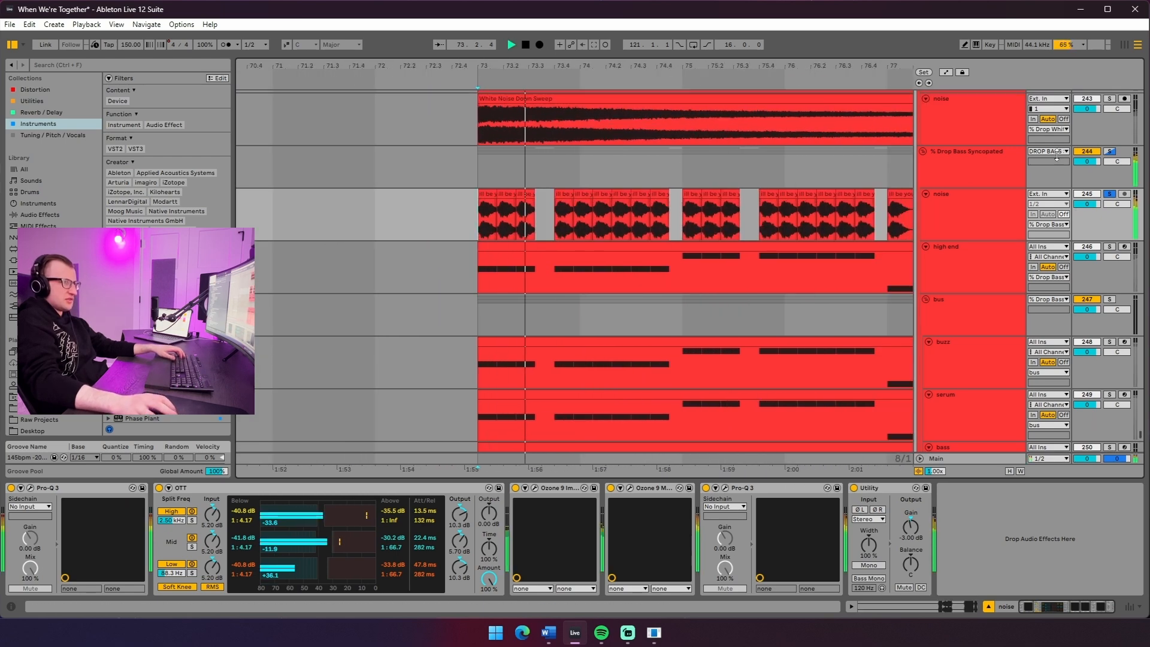
Solo the whole Drop Bass Syncopated group, play it from bar 73, then hide the device view and stop playback
left_click(1113, 153)
key("space")
key("space")
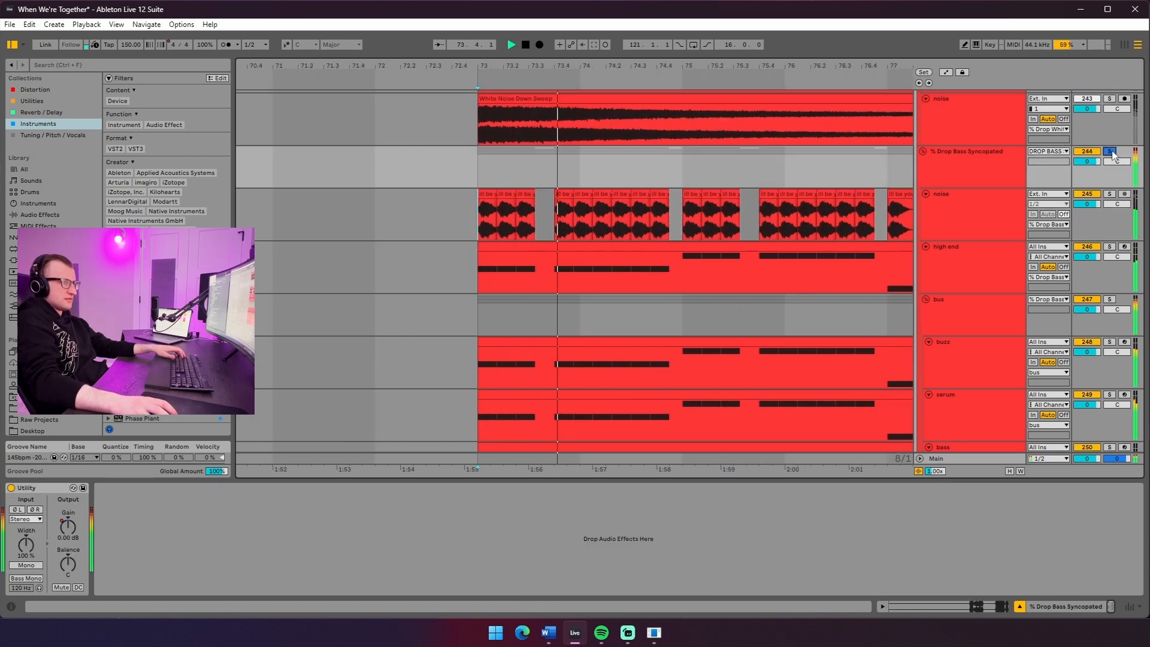
left_click(973, 175)
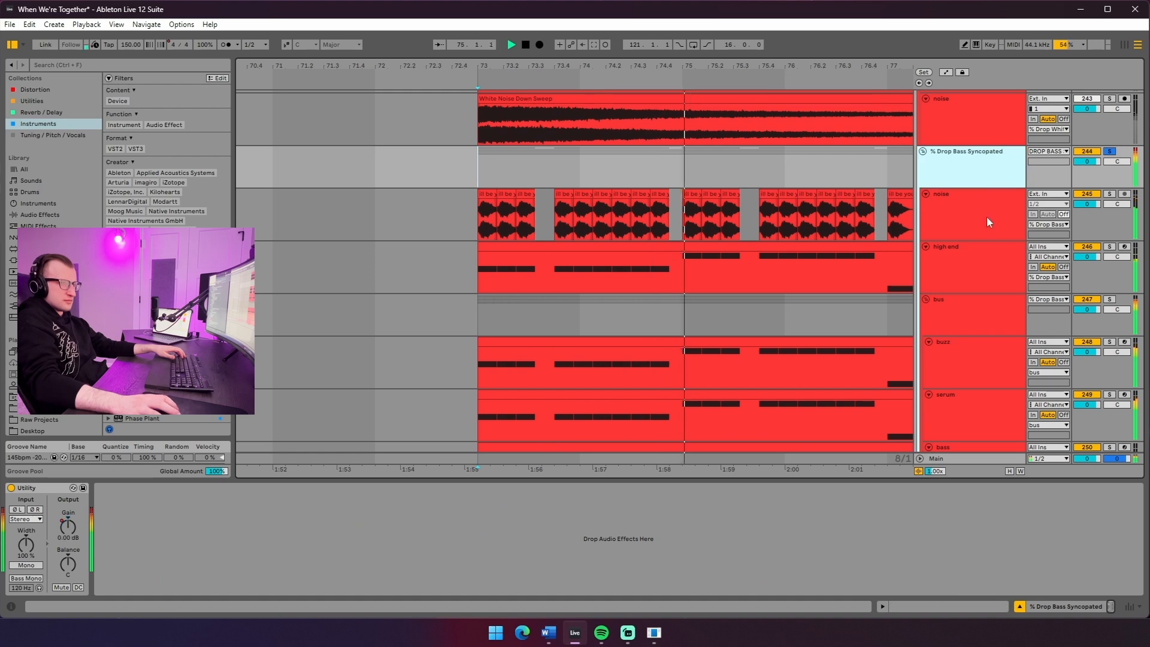
scroll(998, 232, "up", 5)
scroll(793, 202, "down", 3)
left_click_drag(587, 67, 499, 28)
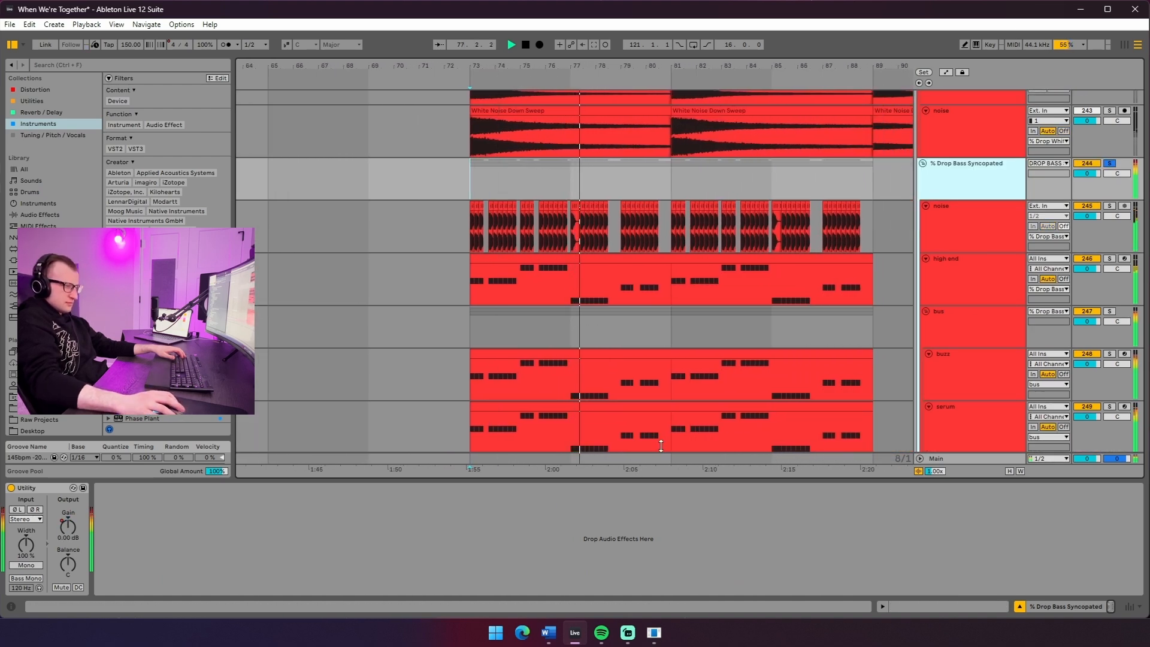
key("ctrl+alt+l")
key("space")
Solo the Drop Lead group, play it from bar 73 and select its arpy track
scroll(657, 445, "up", 2)
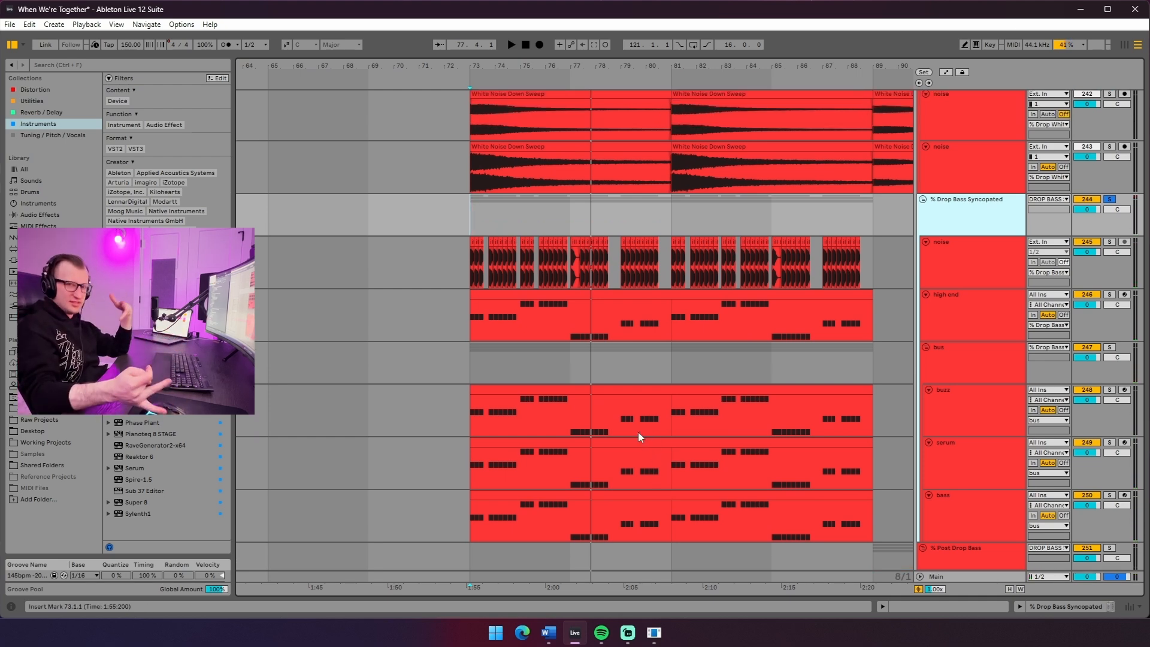
scroll(622, 414, "up", 5)
left_click(1107, 342)
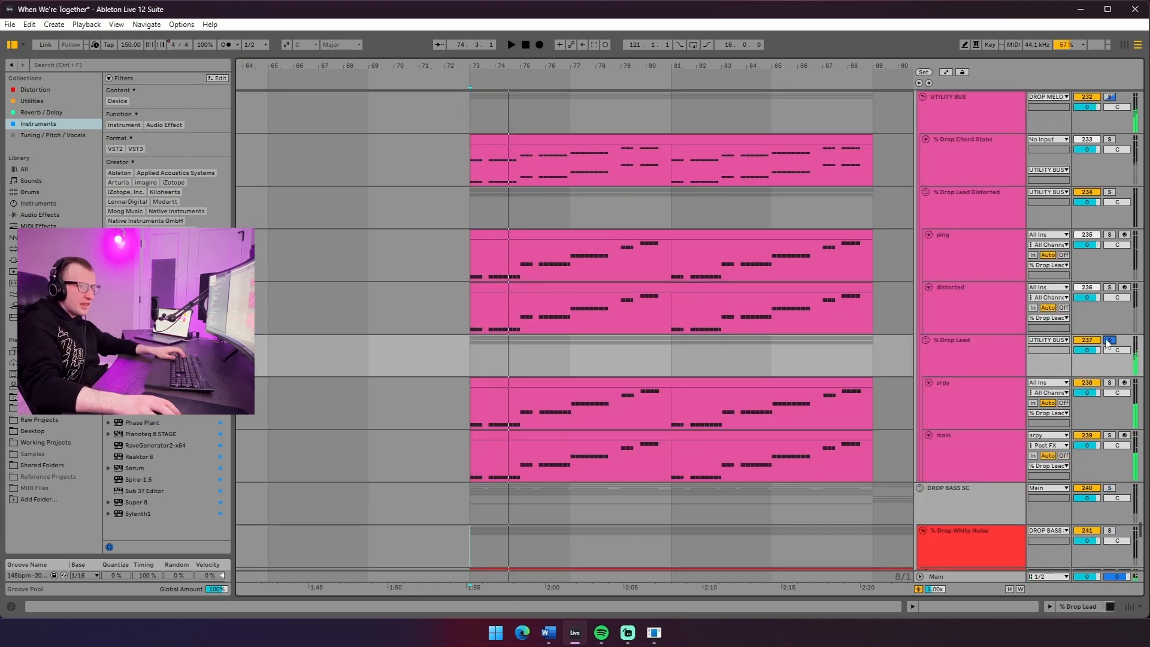
key("space")
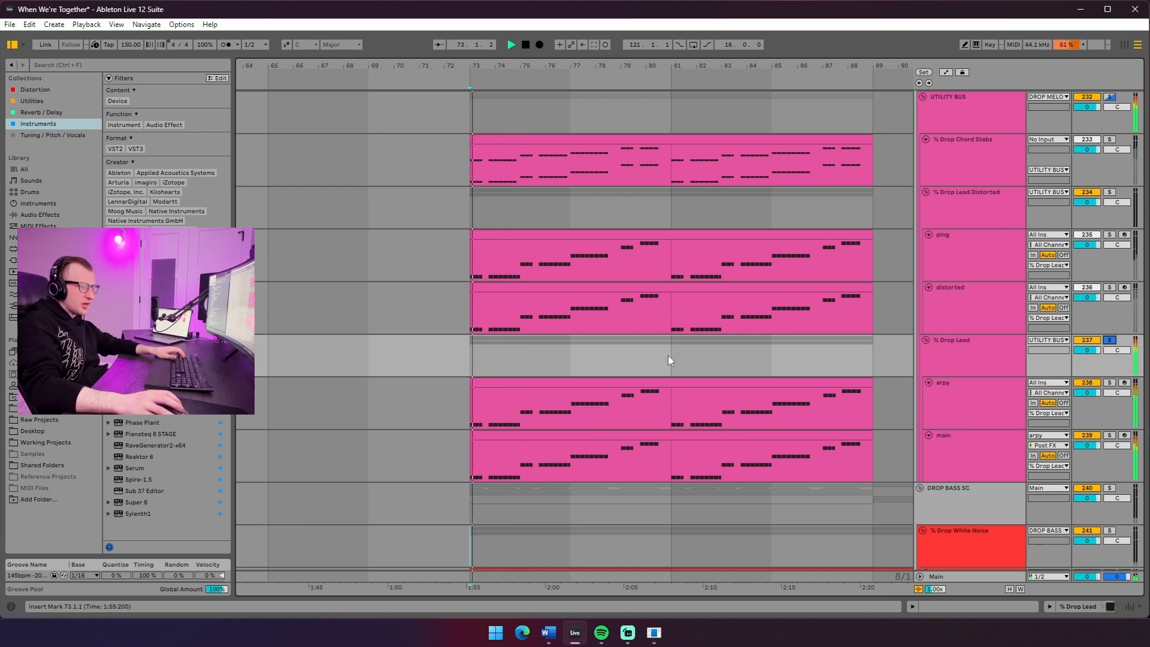
left_click(968, 413)
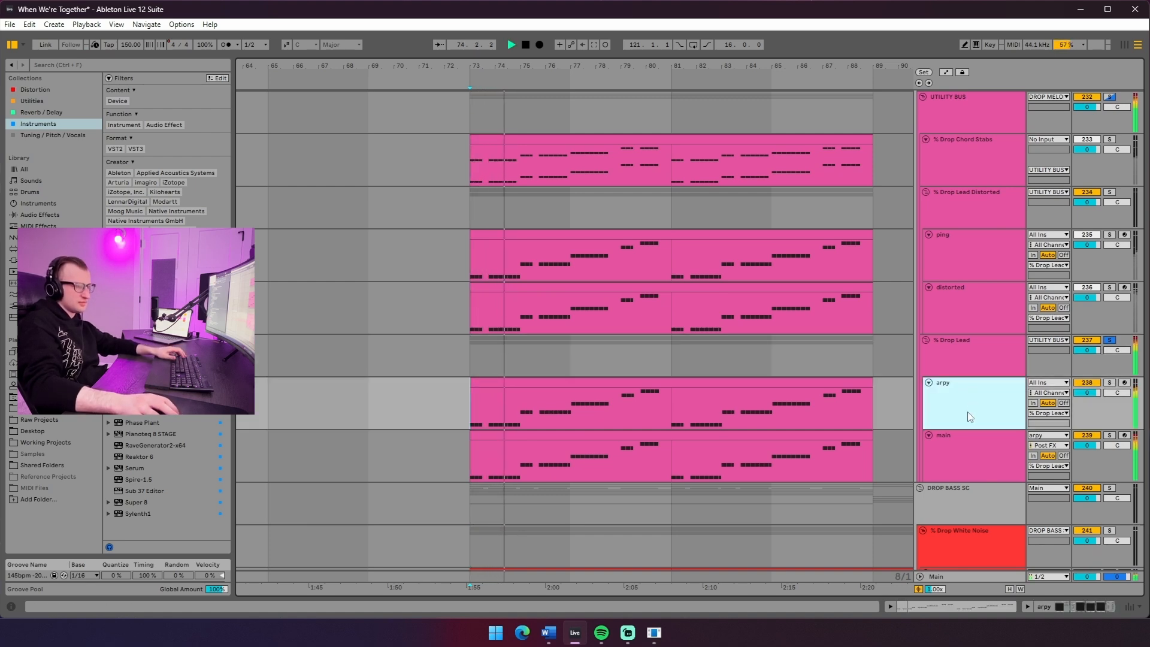
Show the device view and examine the effects chain of the Drop Lead group's main track
key("shift+Tab")
left_click(985, 377)
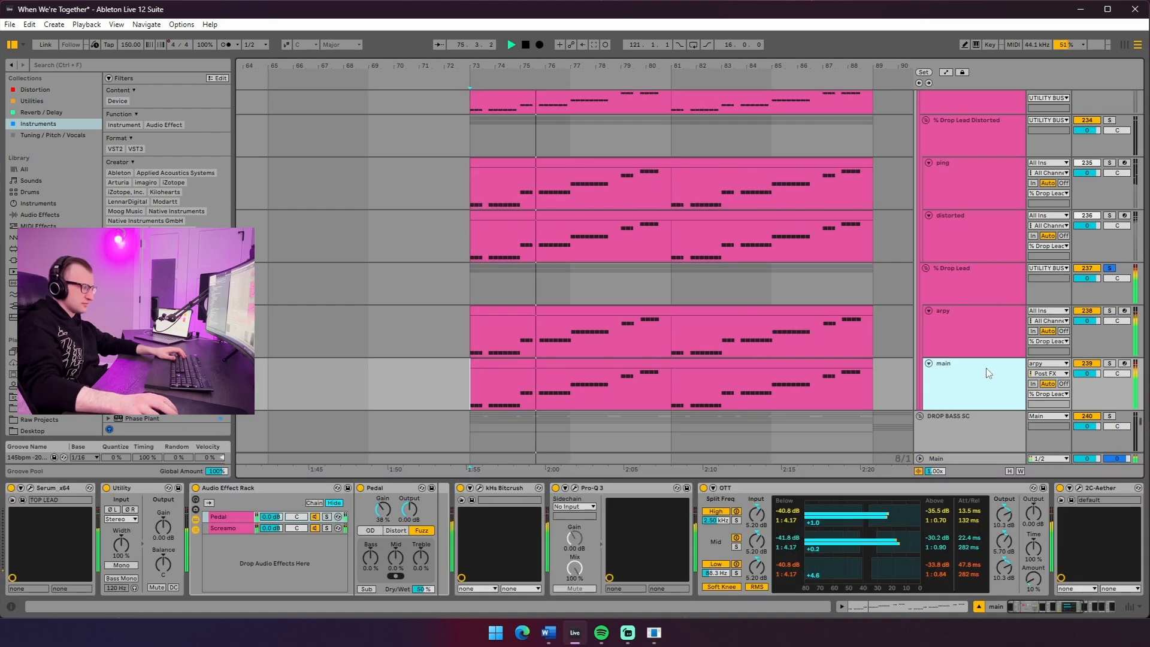
Solo the distorted track and the ping track of the Drop Lead Distorted group in turn, viewing each one's devices
scroll(1019, 329, "up", 1)
left_click(1092, 247)
left_click(1109, 251)
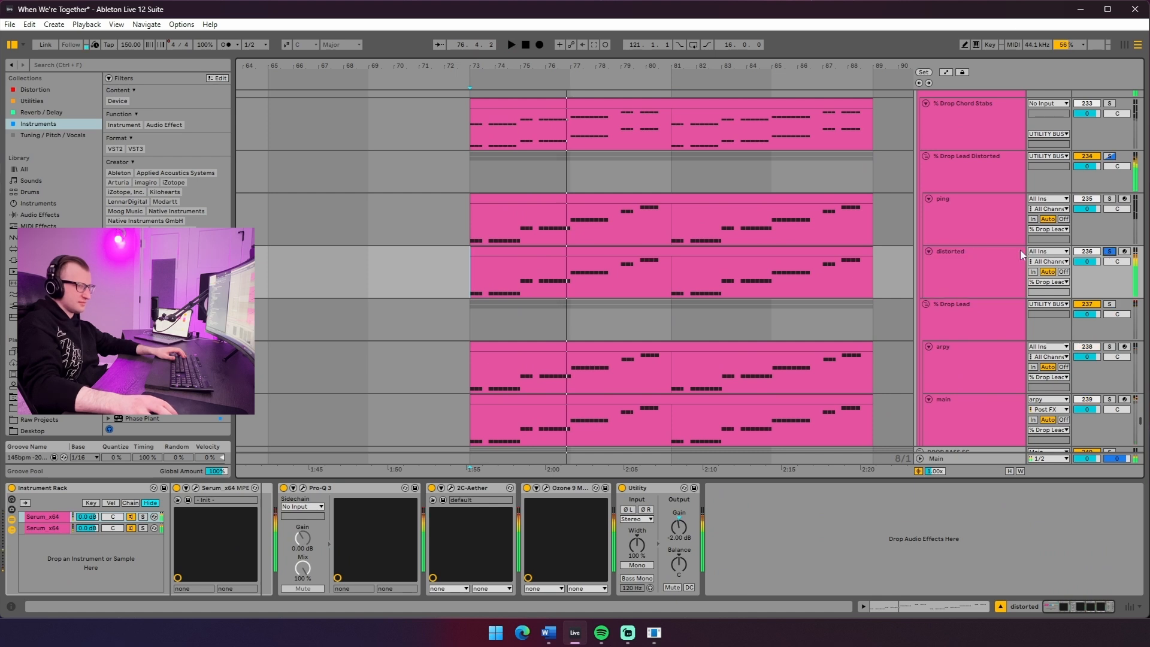
left_click(1109, 200)
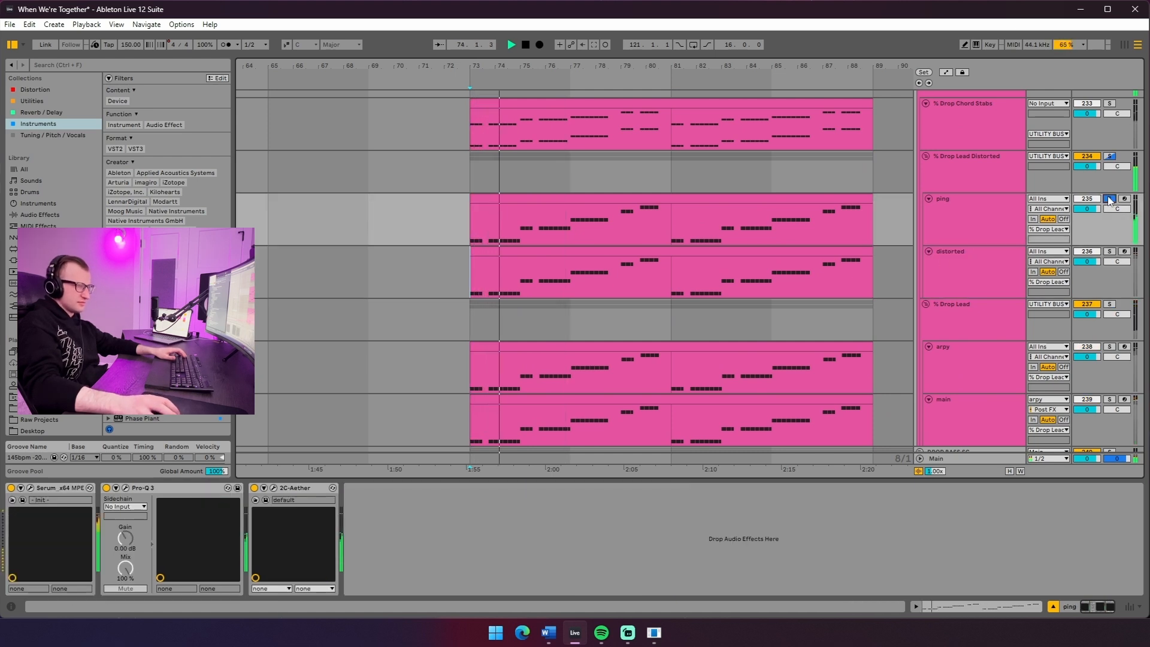
Solo the Drop Chord Stabs track and play it from bar 73
scroll(1084, 238, "up", 3)
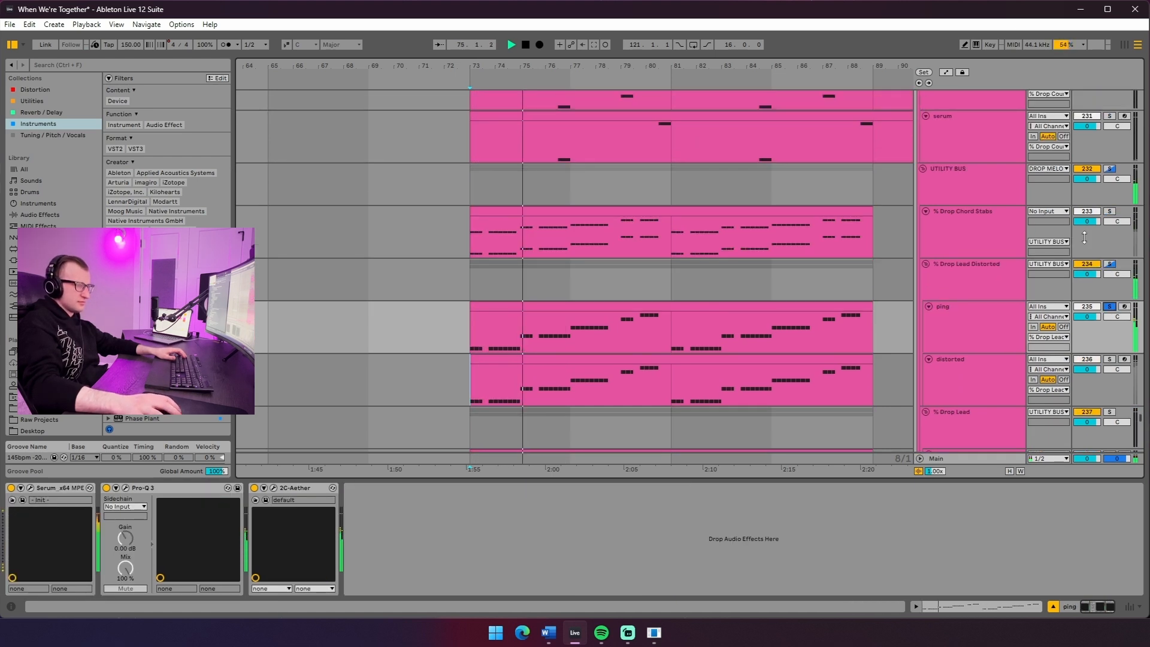
left_click(1110, 211)
scroll(1087, 203, "down", 1)
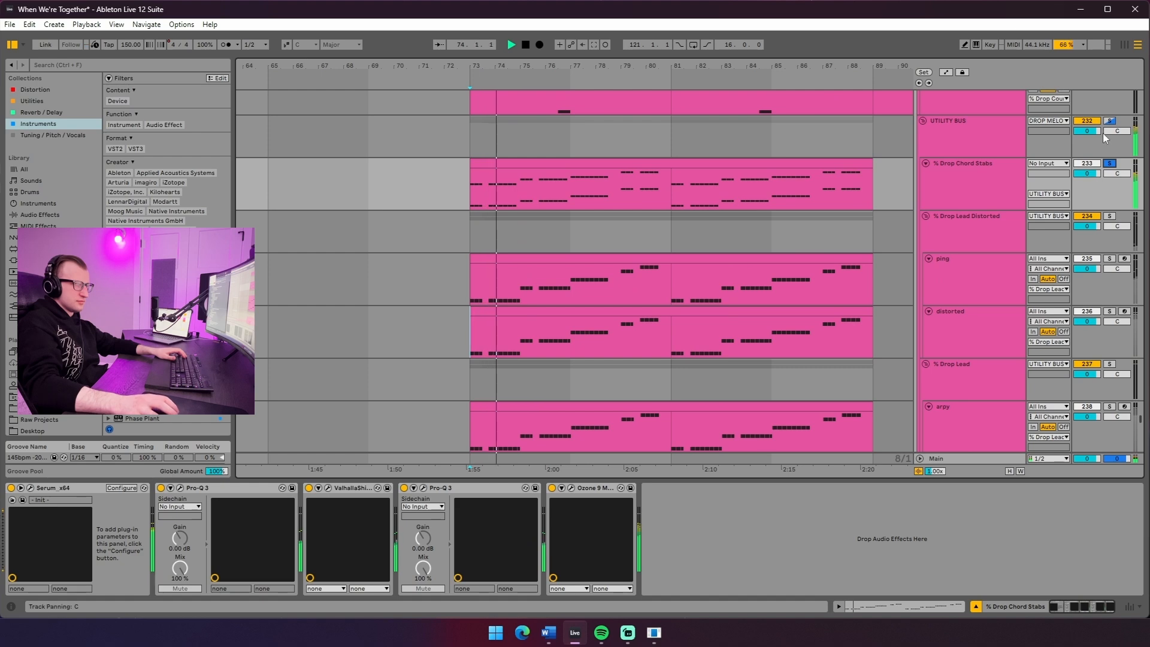
Stop playback and open the Serum instrument on the Drop Chord Stabs track
left_click(932, 170)
key("space")
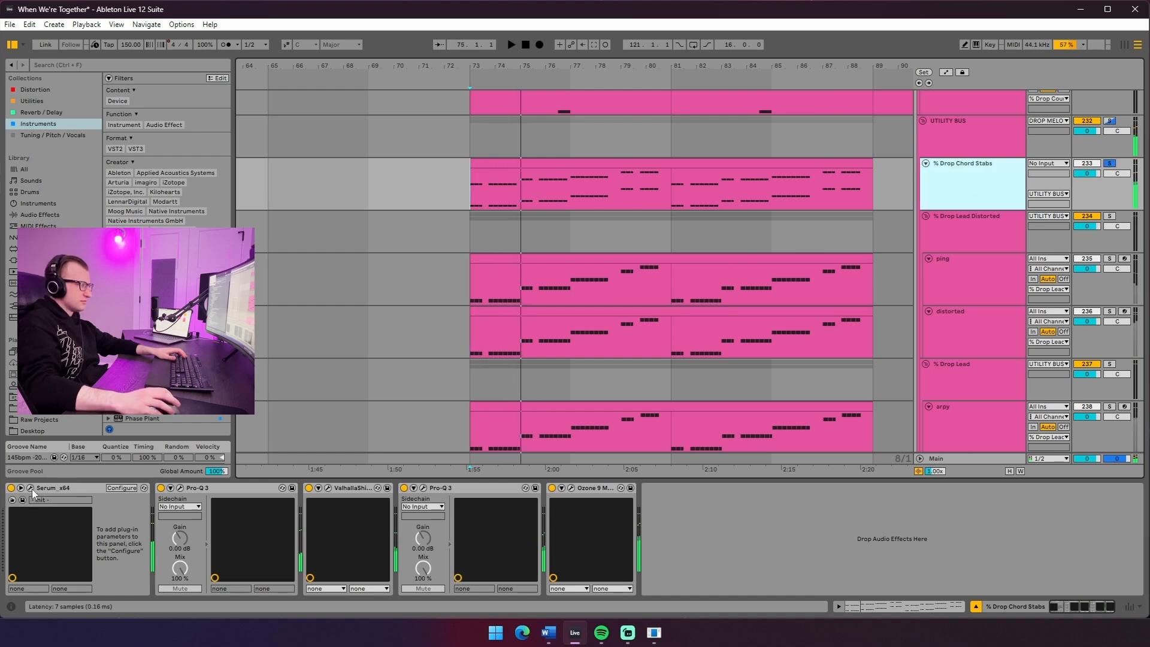
left_click(29, 488)
left_click_drag(208, 106, 807, 99)
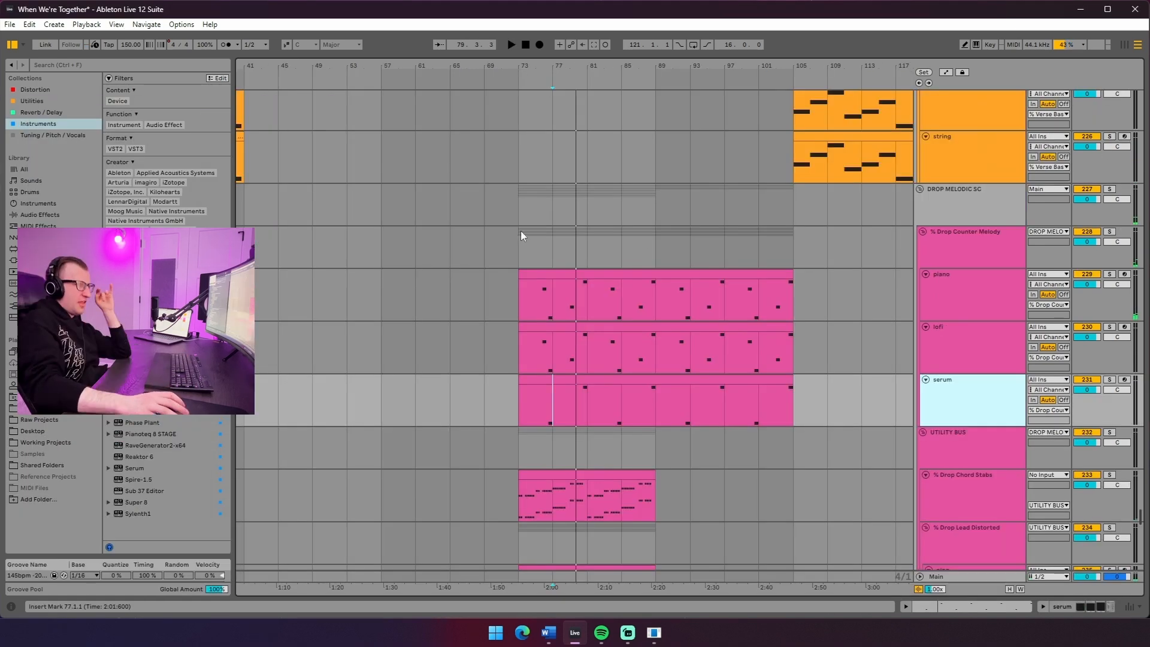
Set the arrangement grid to 1 bar, place the insert marker at bar 75 and select the Drop Counter Melody group
right_click(522, 232)
left_click(634, 306)
left_click(538, 307)
left_click_drag(544, 69, 543, 99)
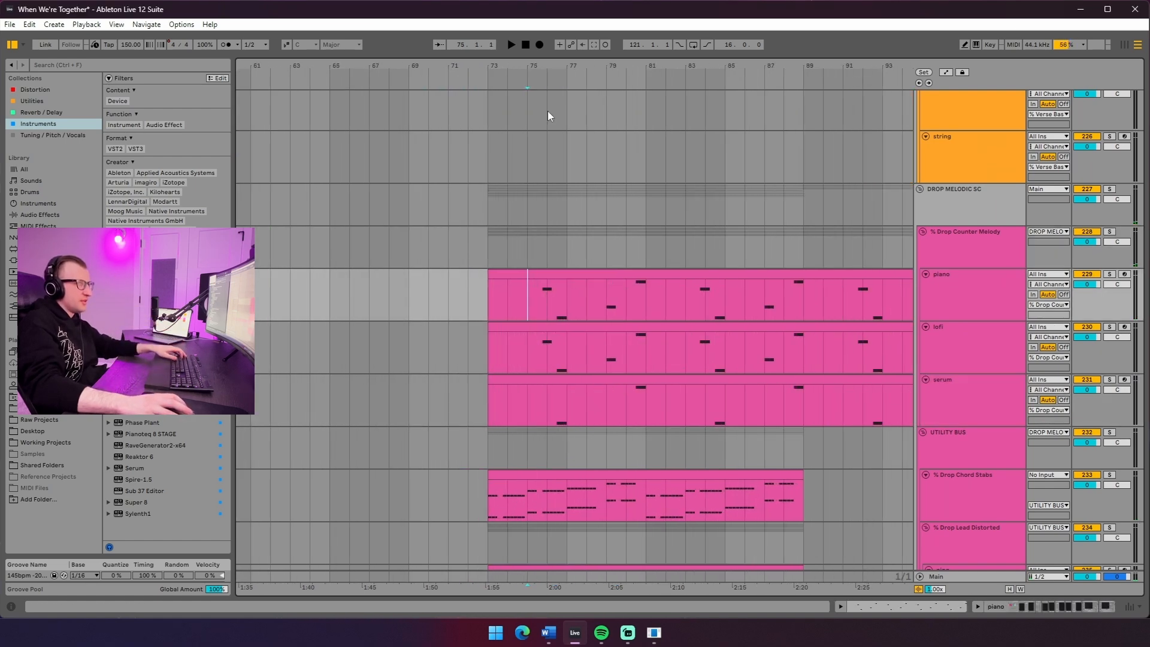
left_click_drag(459, 67, 613, 37)
key("Up")
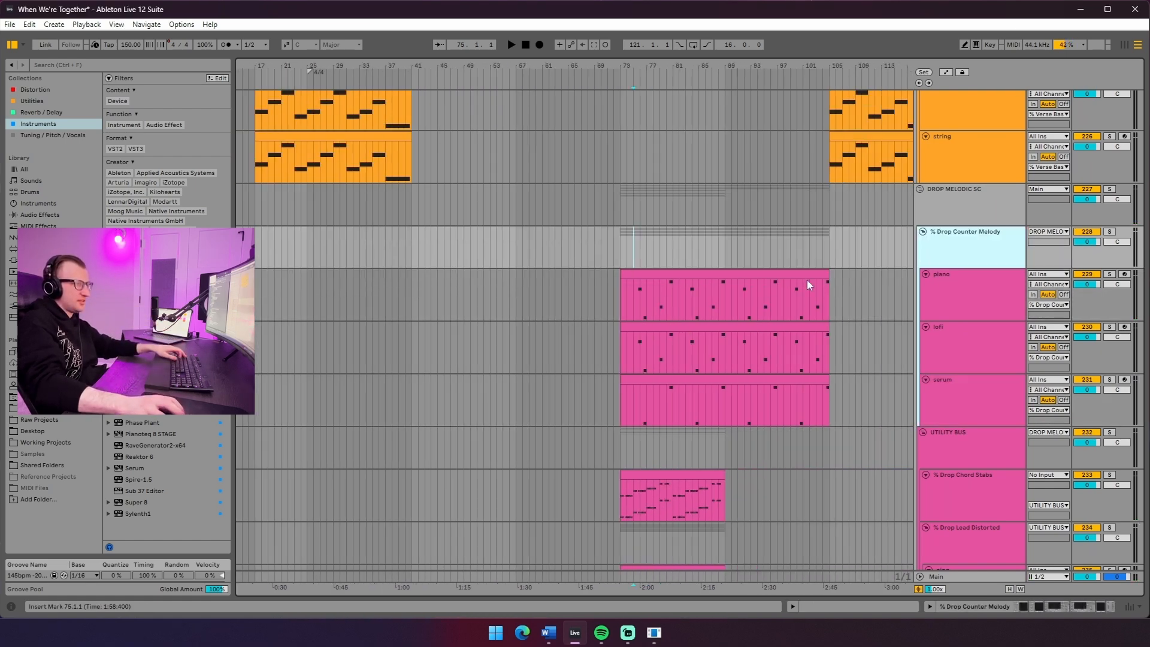
Find the Build Counter Melody group and select its piano, lofi and serum tracks in turn
scroll(477, 446, "up", 20)
scroll(478, 455, "down", 5)
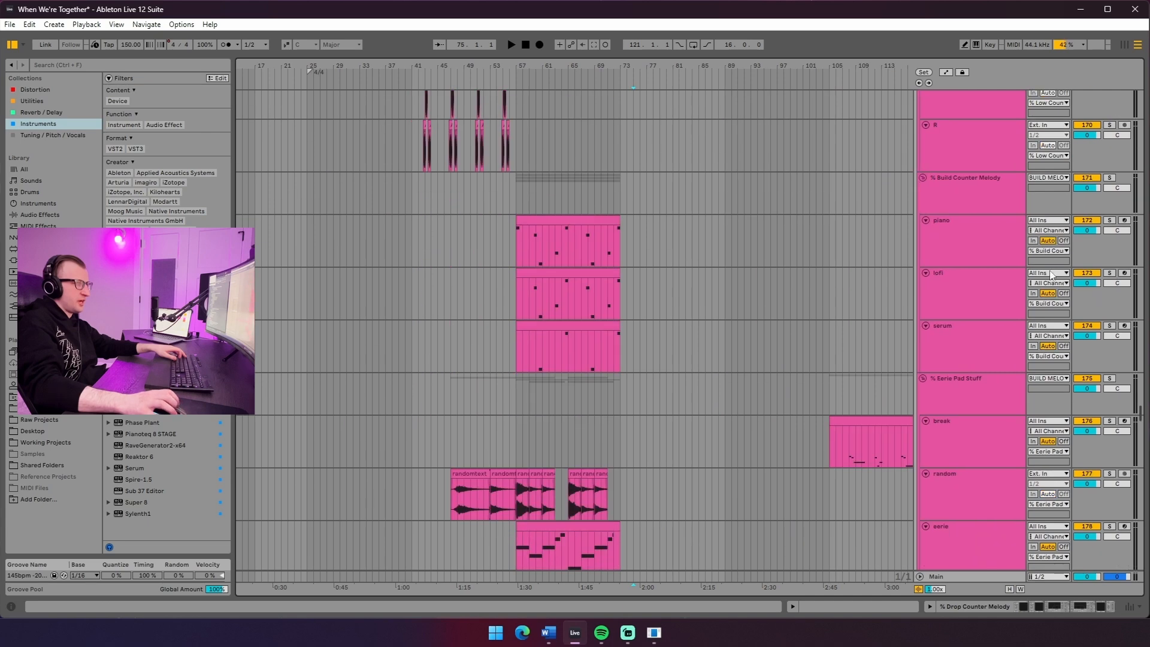
left_click(988, 209)
left_click(957, 238)
left_click(966, 292)
left_click(973, 343)
Select the Drop Counter Melody group's piano, lofi and serum tracks in turn, and show the piano track's devices
scroll(944, 319, "down", 10)
scroll(943, 318, "down", 20)
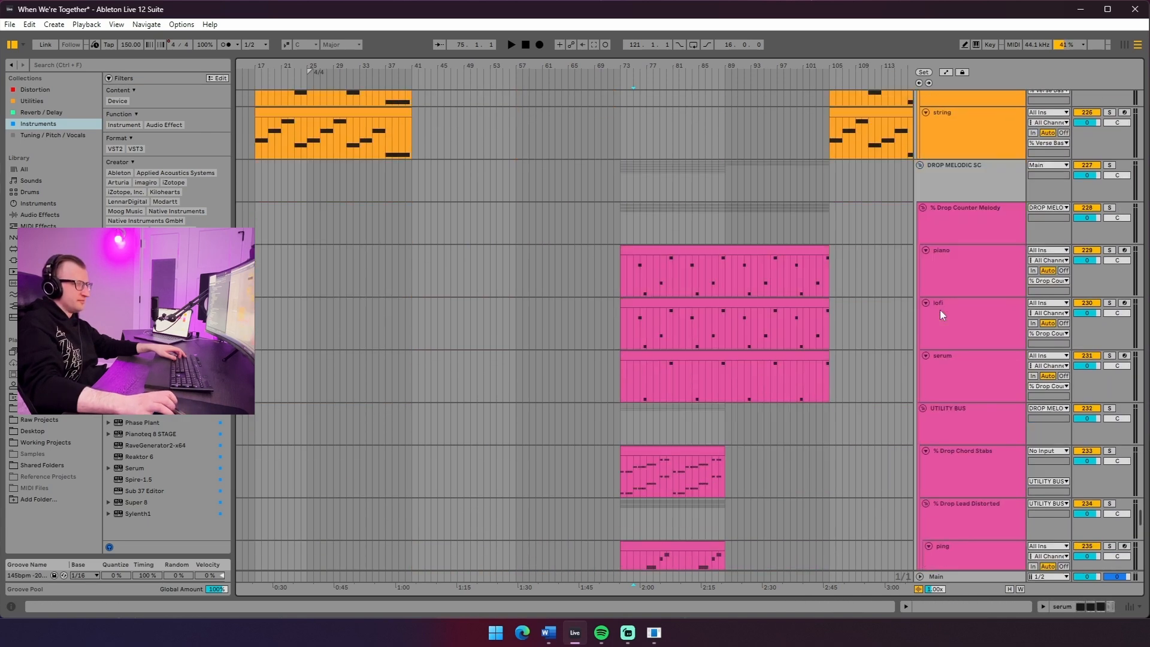
left_click(992, 258)
left_click(987, 310)
left_click(983, 357)
left_click(966, 213)
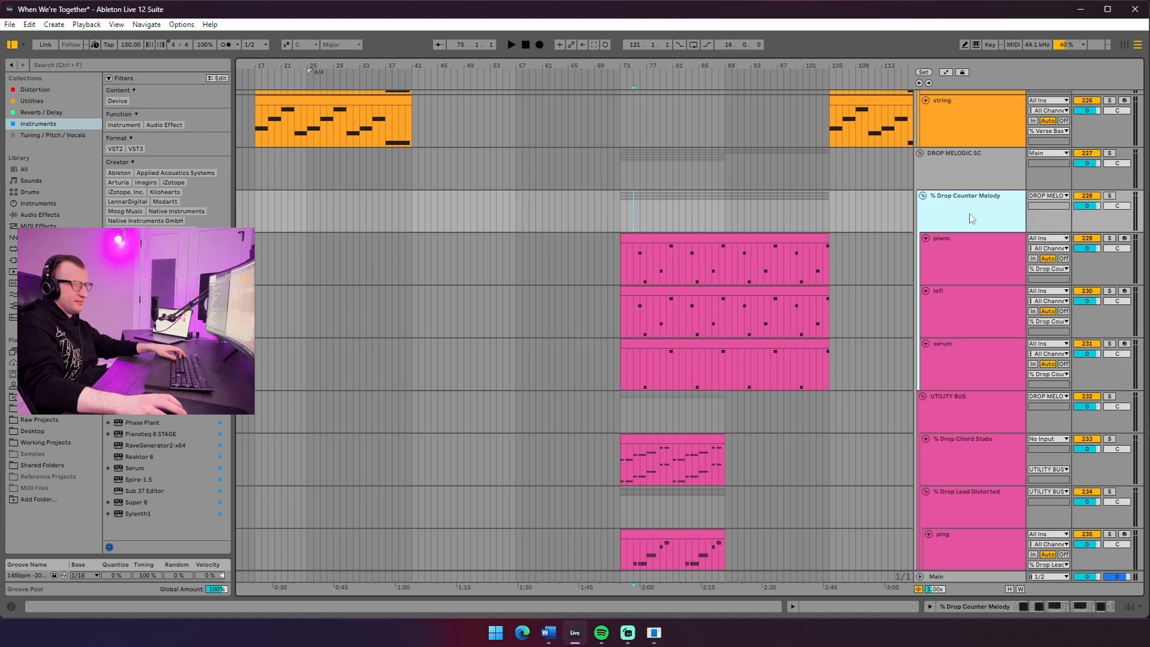
left_click(961, 261)
double_click(960, 262)
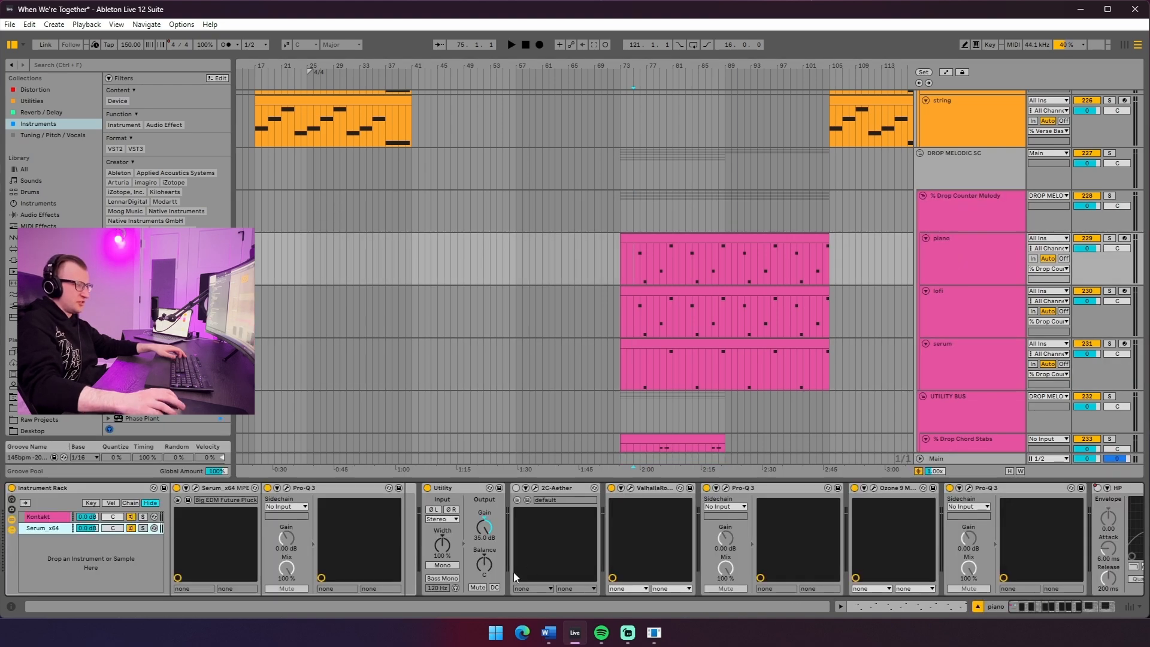
Solo the Vox Delays group and play its drop delays from bar 73
scroll(636, 393, "up", 20)
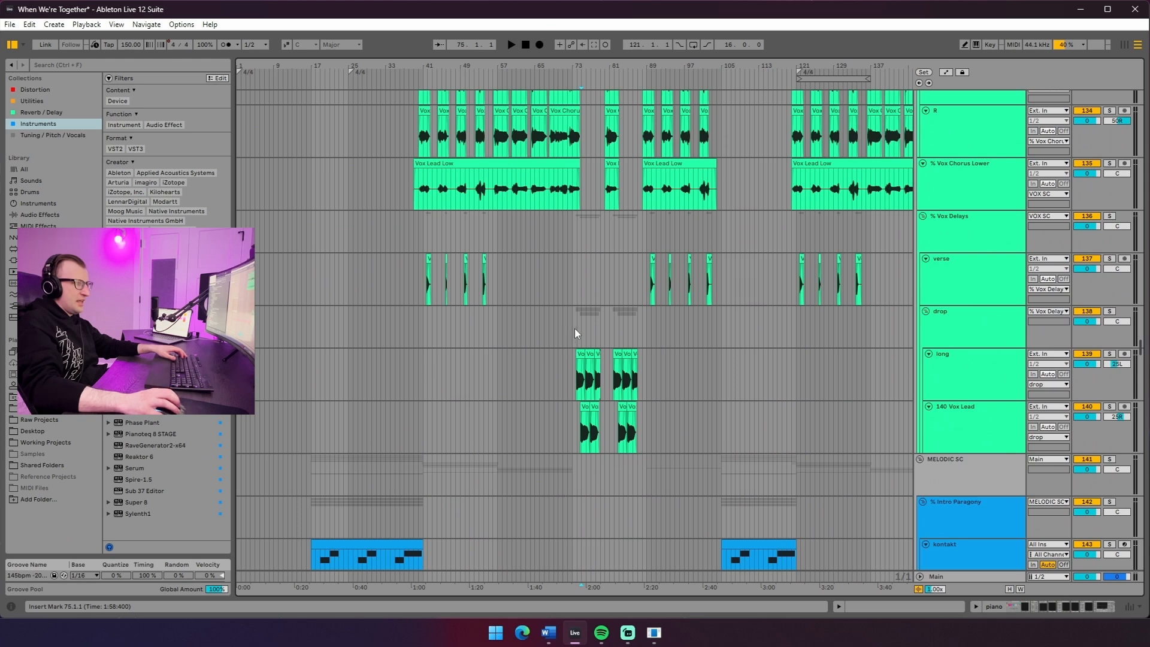
left_click(575, 328)
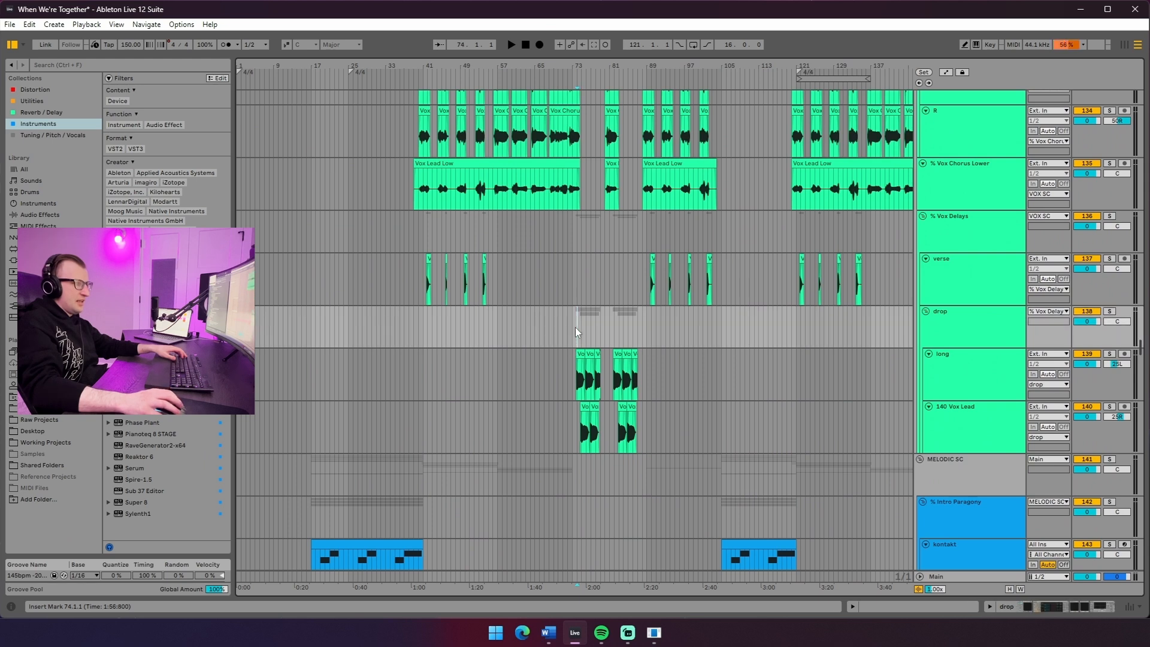
left_click(1110, 216)
key("space")
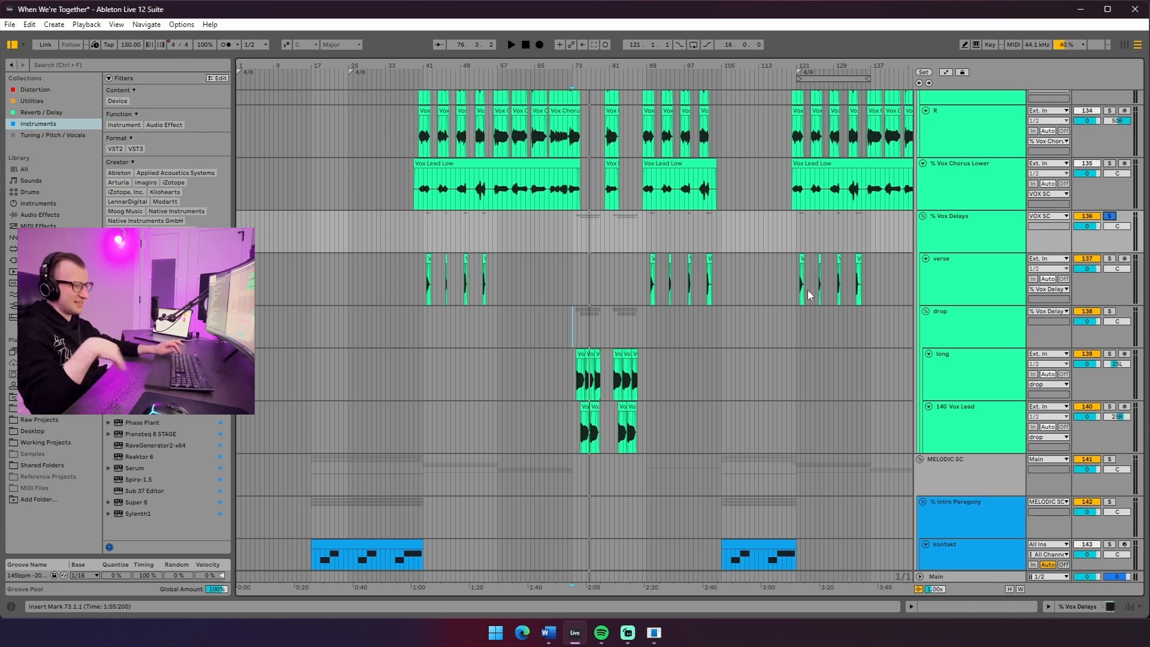
Set the arrangement grid to 4 bars
scroll(761, 303, "down", 3)
right_click(569, 290)
left_click(609, 361)
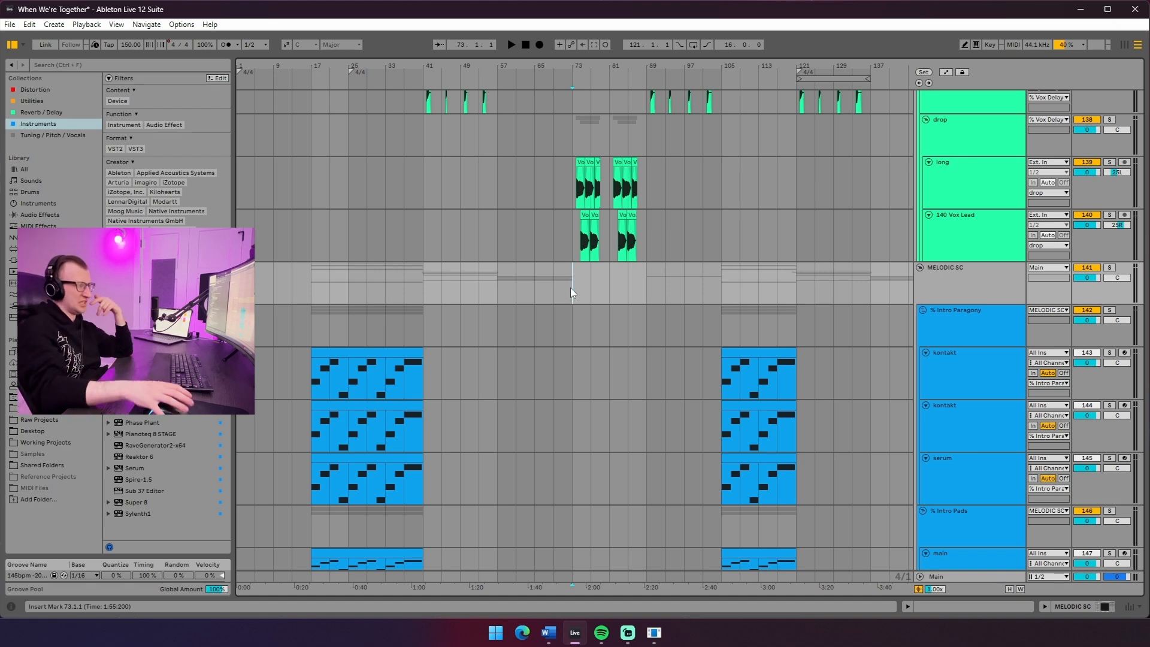
Examine the arrangement of the intro, pad, pluck and piano tracks down to the Break Melody group
scroll(569, 289, "down", 10)
scroll(617, 305, "up", 15)
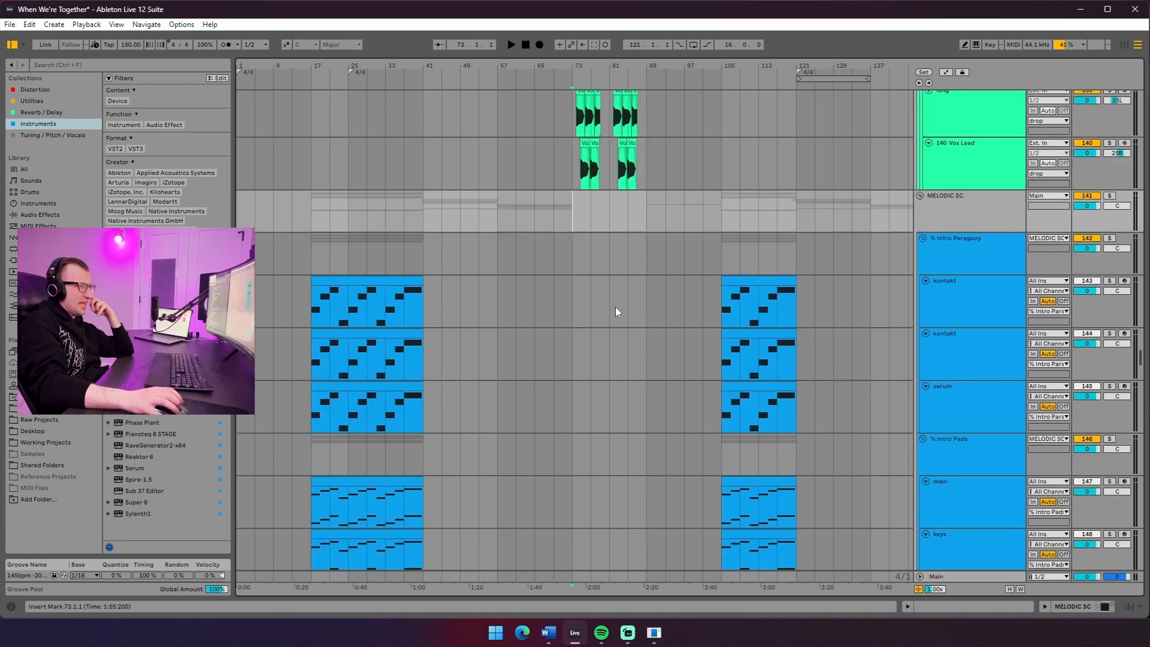
scroll(611, 306, "down", 12)
scroll(609, 308, "up", 1)
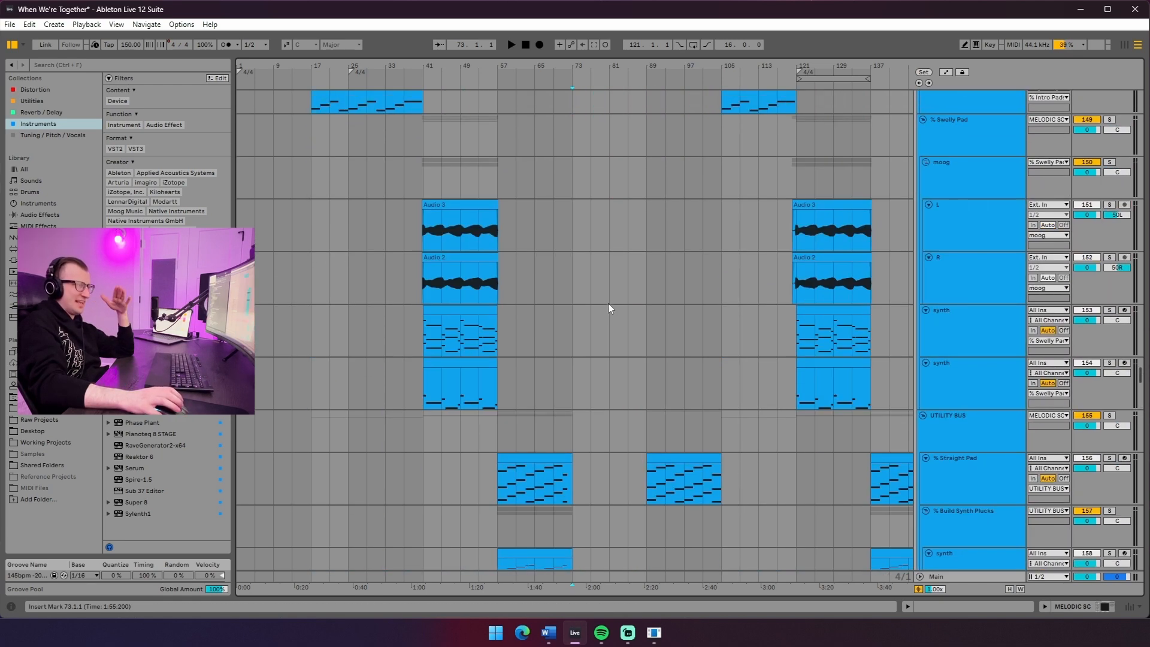
scroll(608, 304, "down", 6)
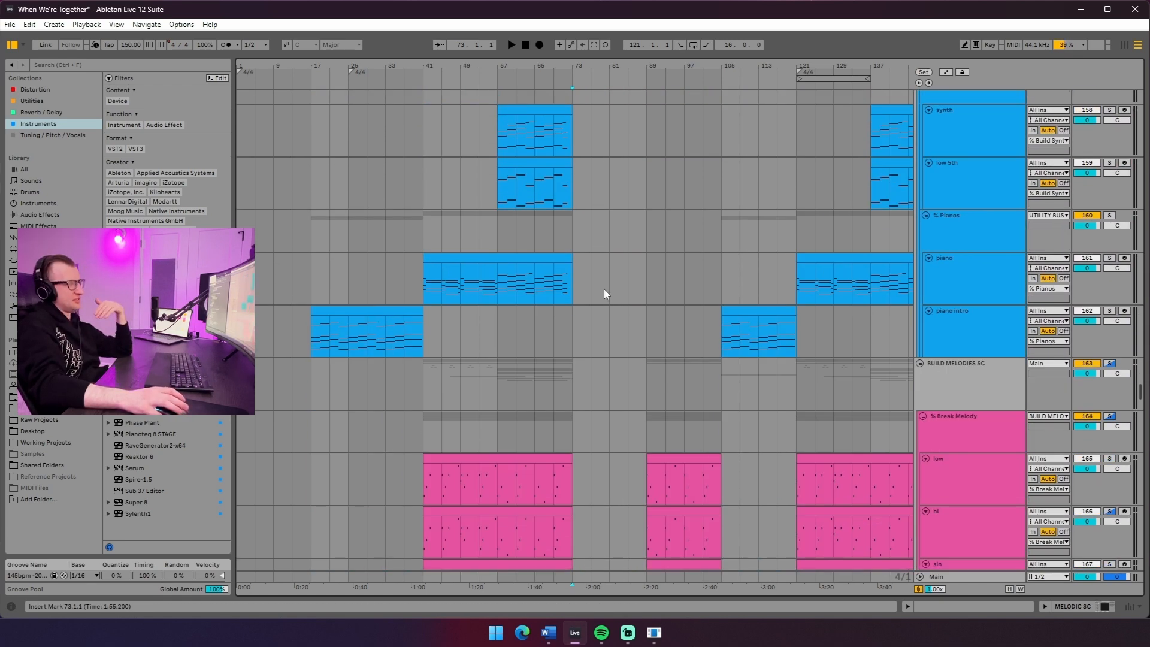
left_click(580, 290)
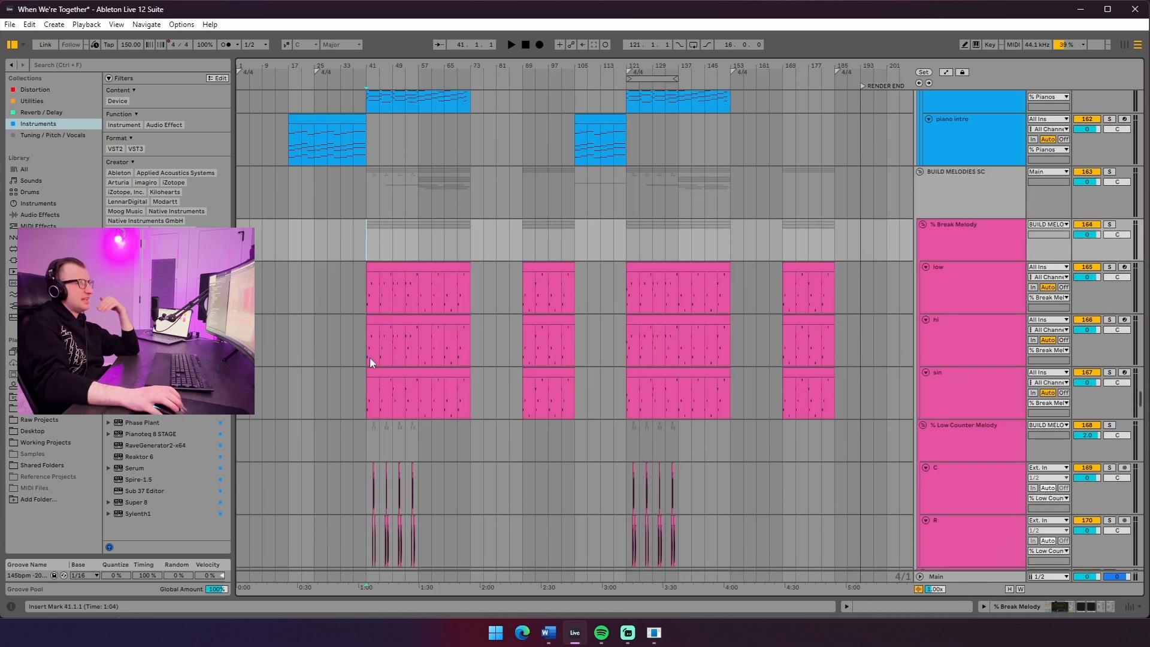
Open the piano intro clip at bar 17, enlarge the note editor to examine its chords, and close the clip view
scroll(369, 359, "up", 3)
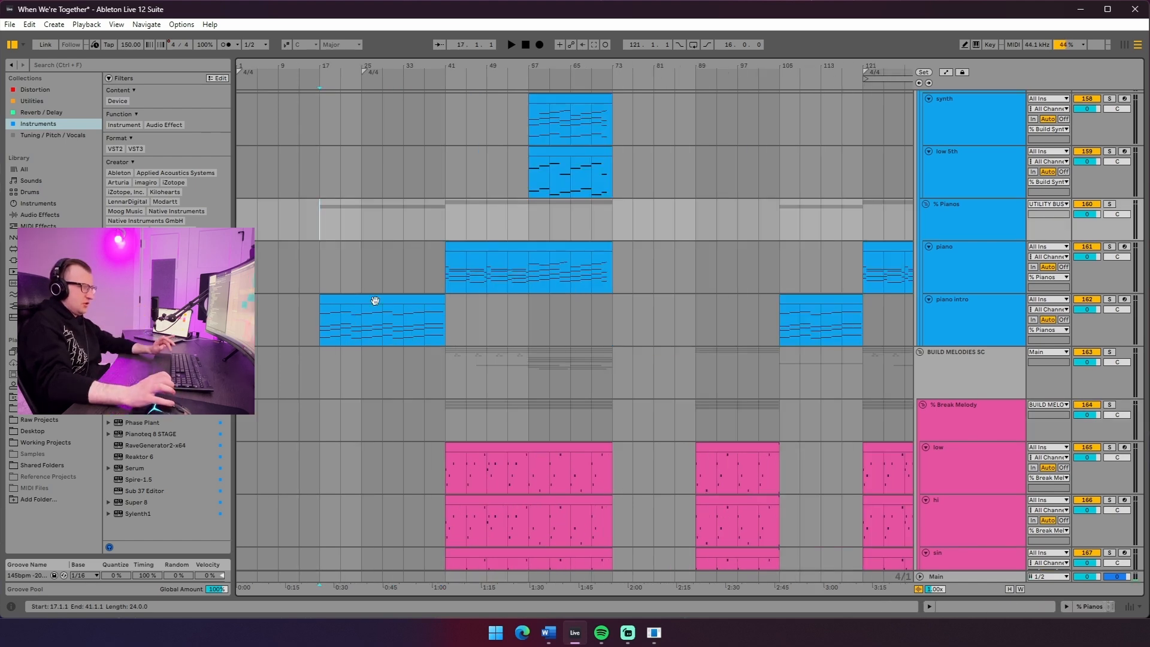
double_click(375, 300)
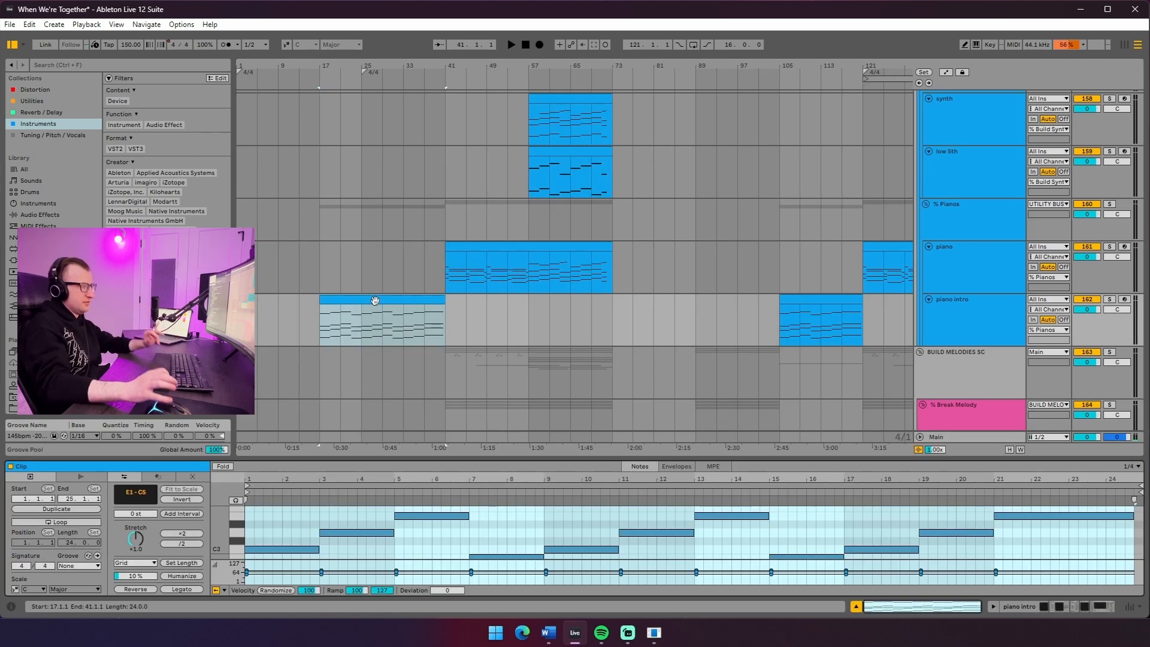
left_click_drag(398, 457, 398, 143)
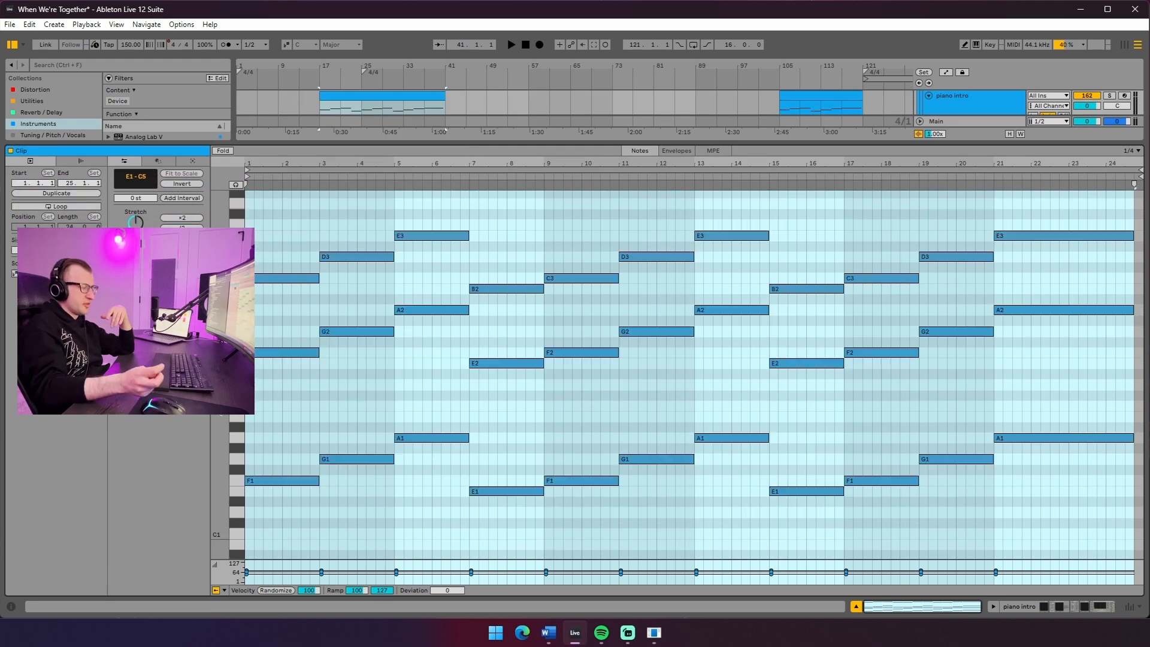
left_click(337, 397)
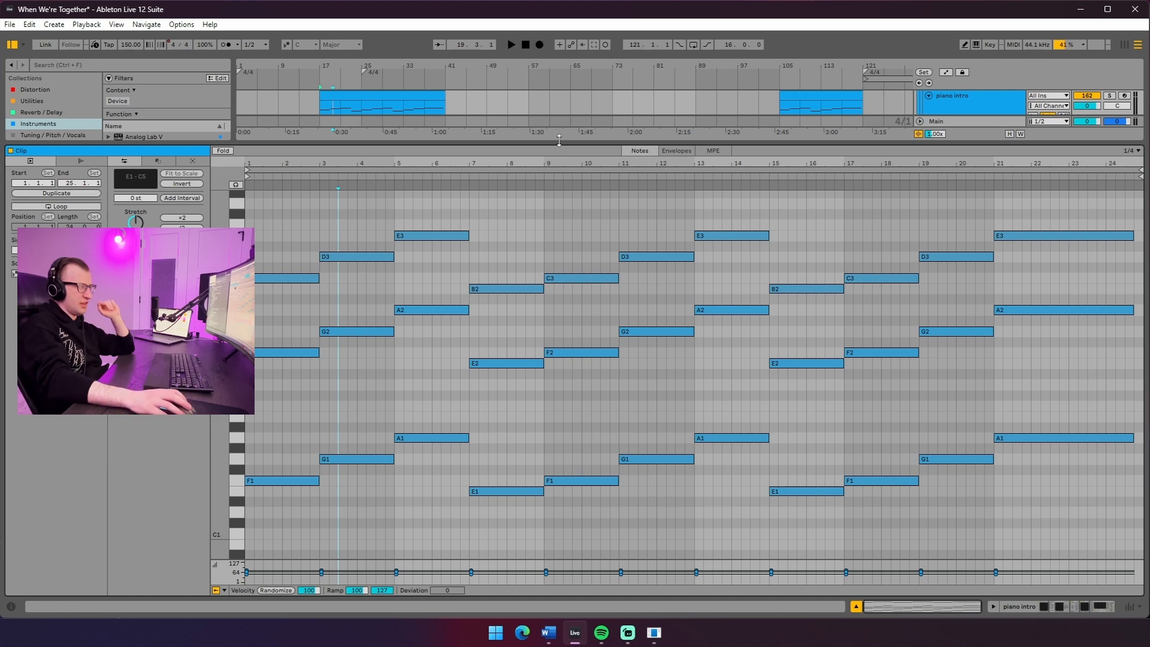
left_click_drag(478, 197, 481, 330)
scroll(481, 329, "up", 4)
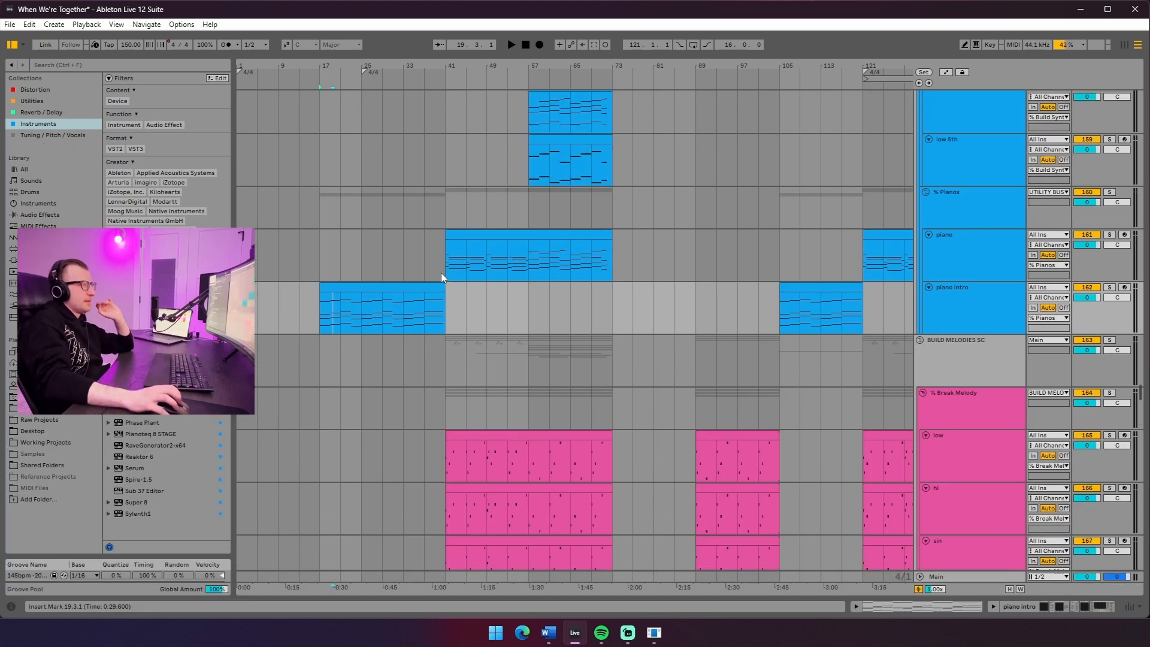
Place the insert marker at bar 37 on the piano track, and select the Vox Lead clip at bar 40
left_click(442, 274)
left_click(431, 273)
scroll(515, 353, "up", 15)
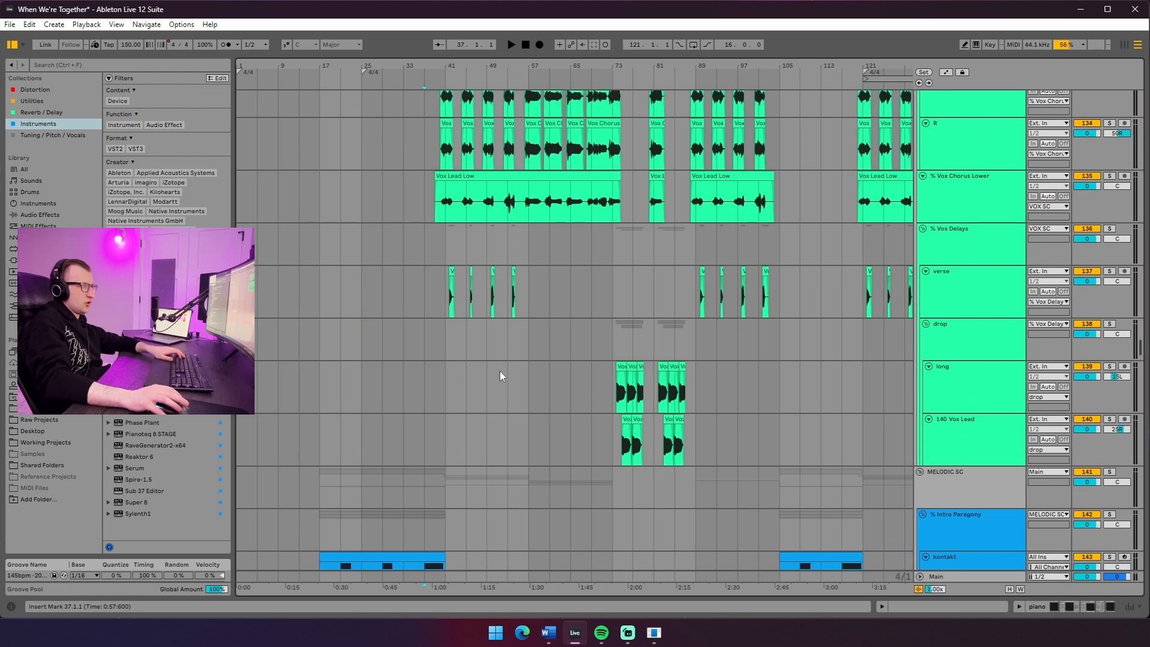
scroll(500, 376, "up", 5)
left_click(448, 186)
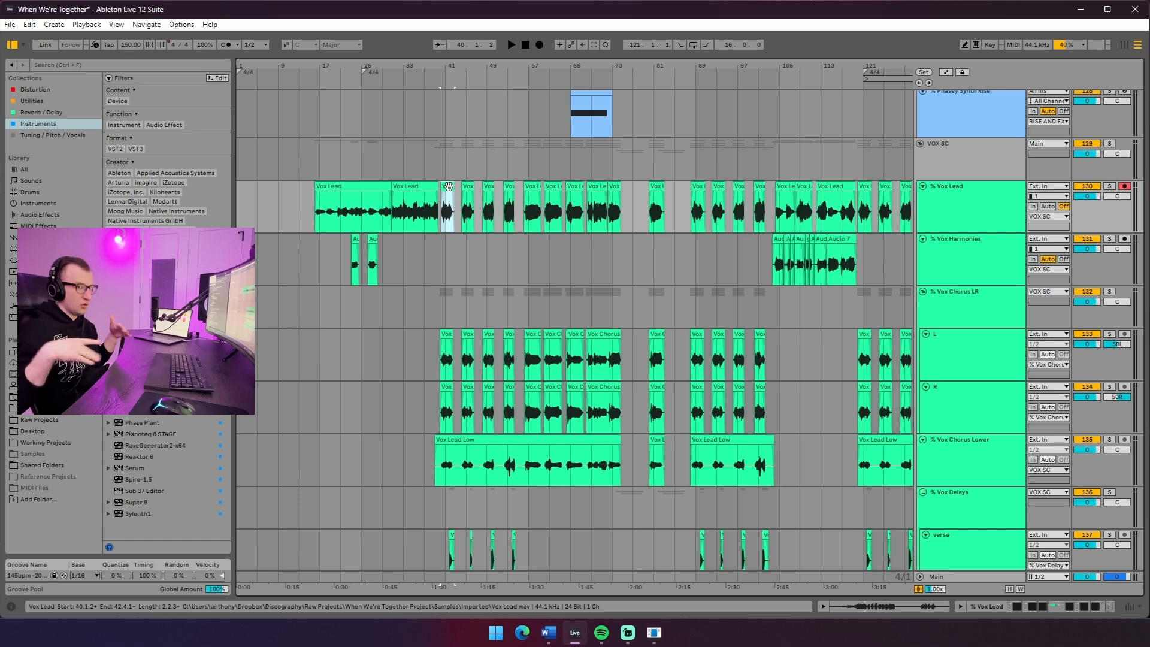
Select the piano clip starting at bar 41 in the Pianos group
scroll(449, 186, "down", 20)
left_click_drag(448, 65, 456, 111)
scroll(502, 215, "down", 5)
scroll(501, 217, "up", 2)
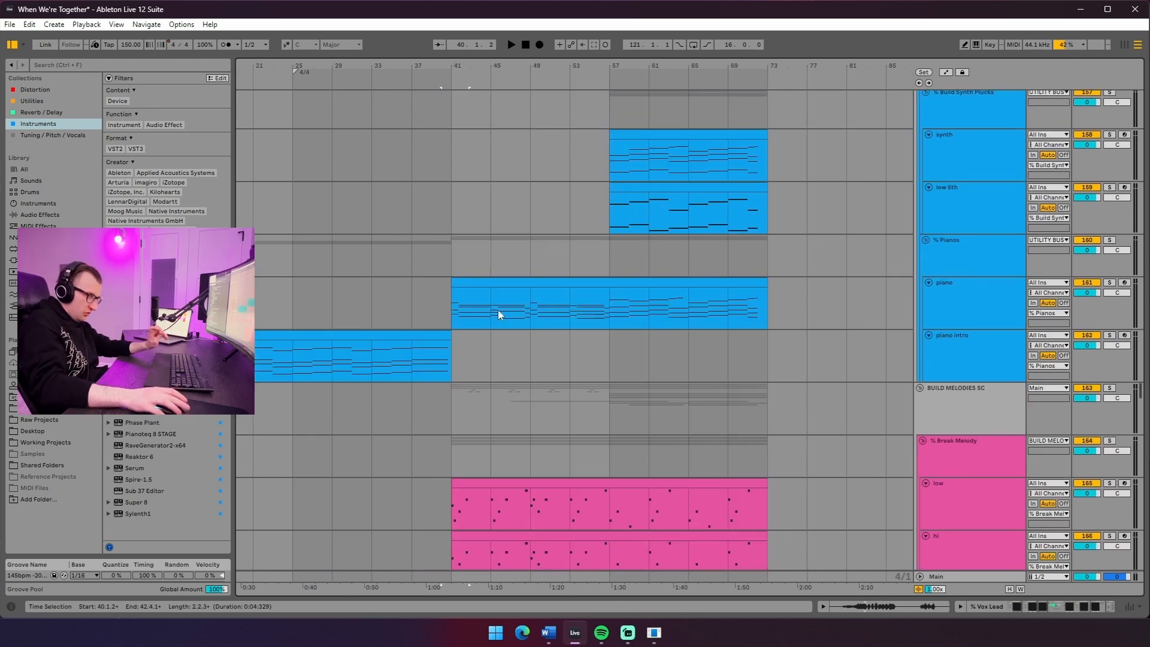
left_click(535, 302)
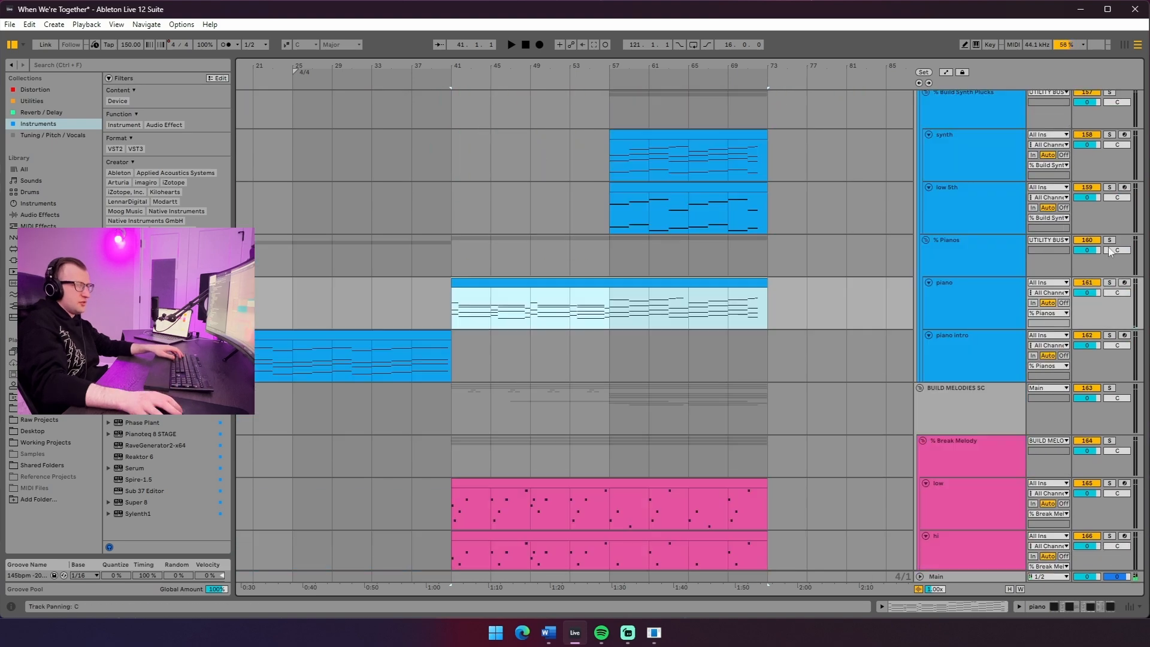
Solo the Pianos group and play it from the Vox Lead clip's start at bar 40
scroll(538, 360, "up", 15)
scroll(531, 318, "down", 12)
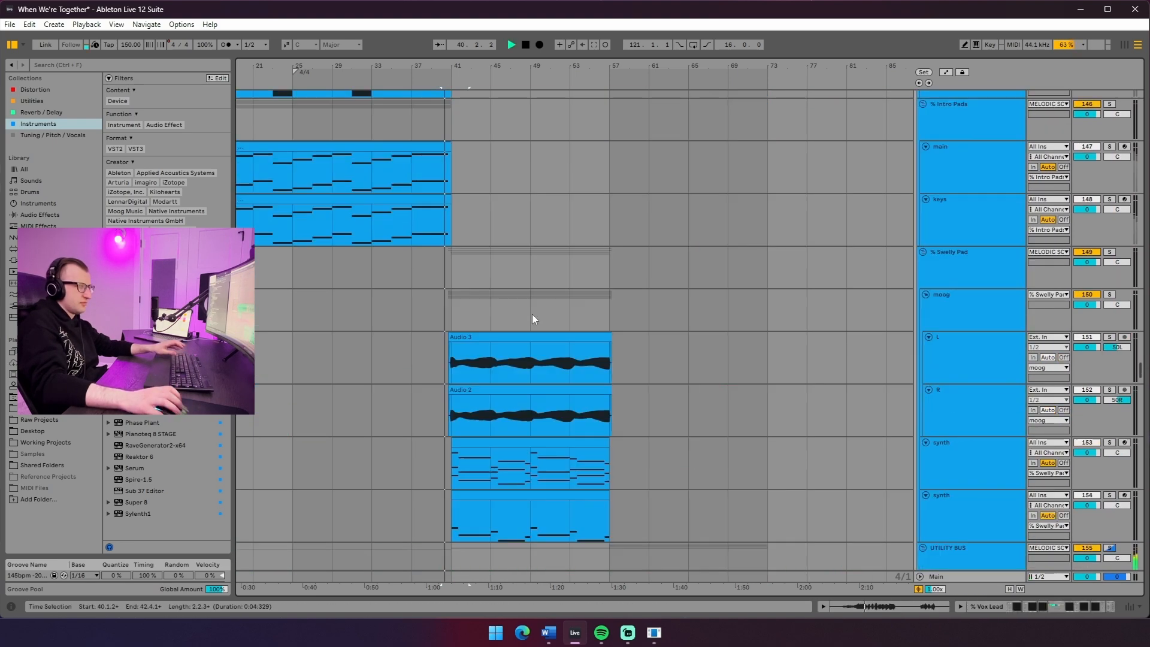
key("space")
scroll(533, 321, "down", 3)
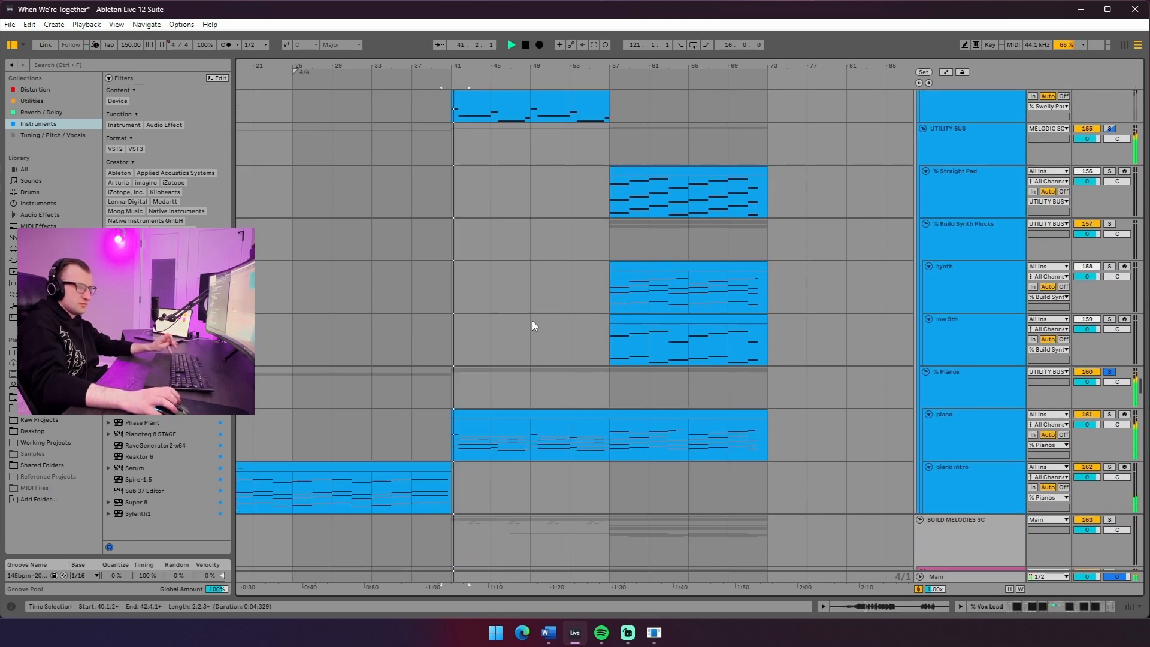
Open the piano clip at bar 41 in an enlarged note editor and examine its chord notes during and after playback
double_click(527, 413)
left_click_drag(220, 288, 239, 259)
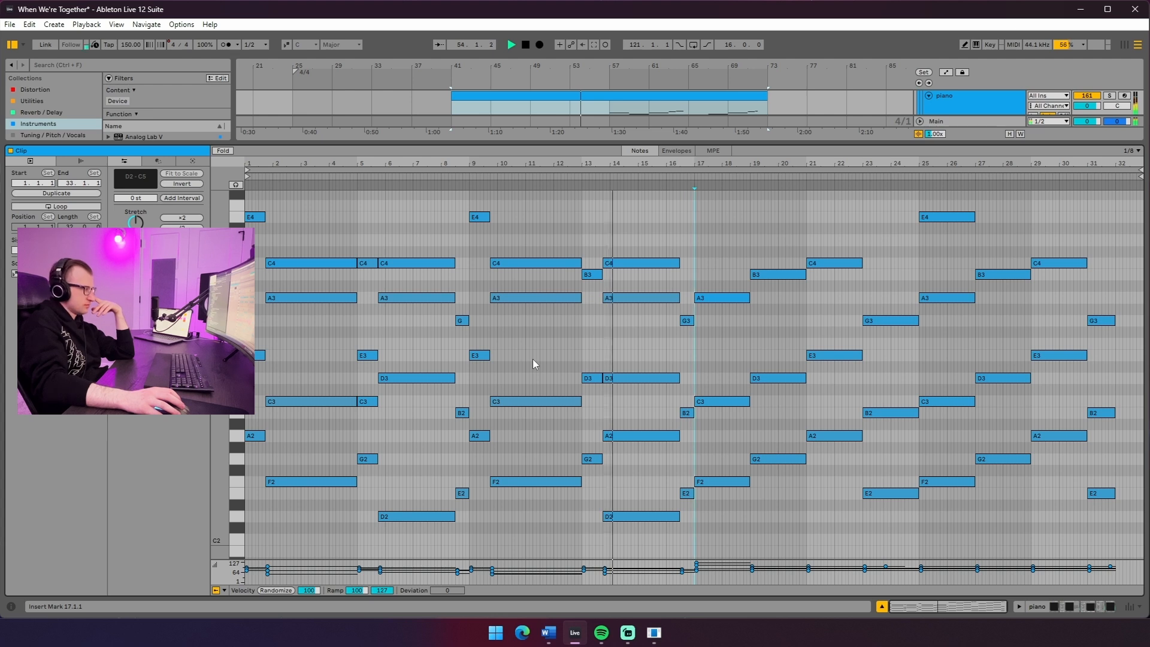
mouse_move(435, 162)
left_mouse_down()
mouse_move(472, 183)
mouse_move(436, 159)
left_mouse_up()
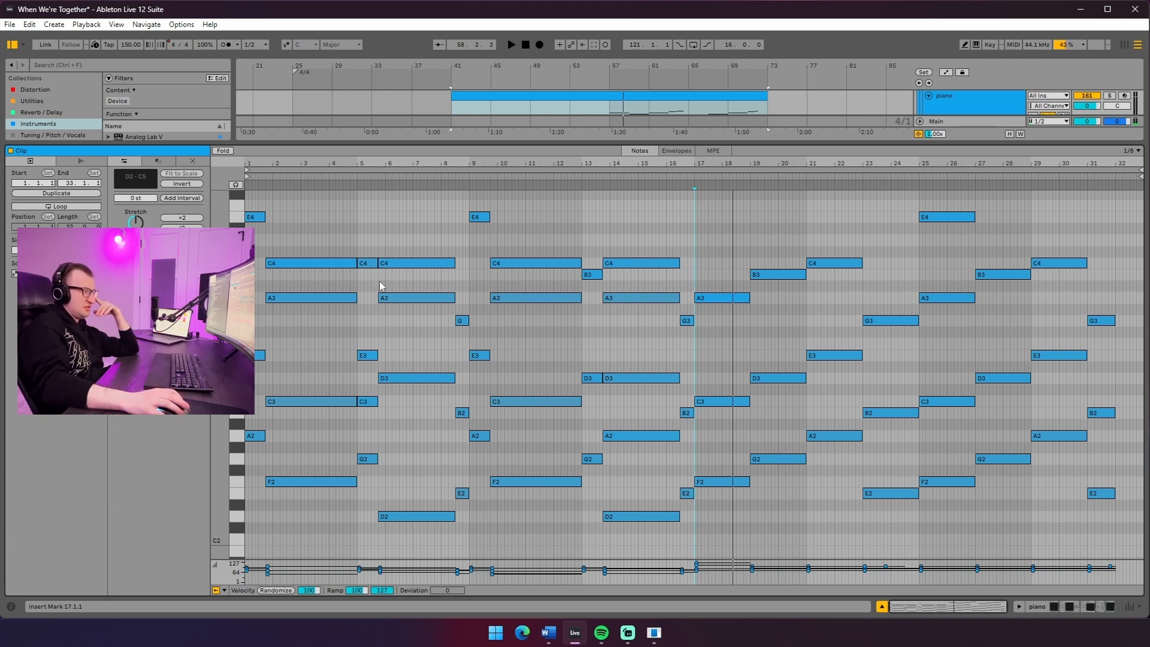
scroll(387, 302, "up", 3, "ctrl")
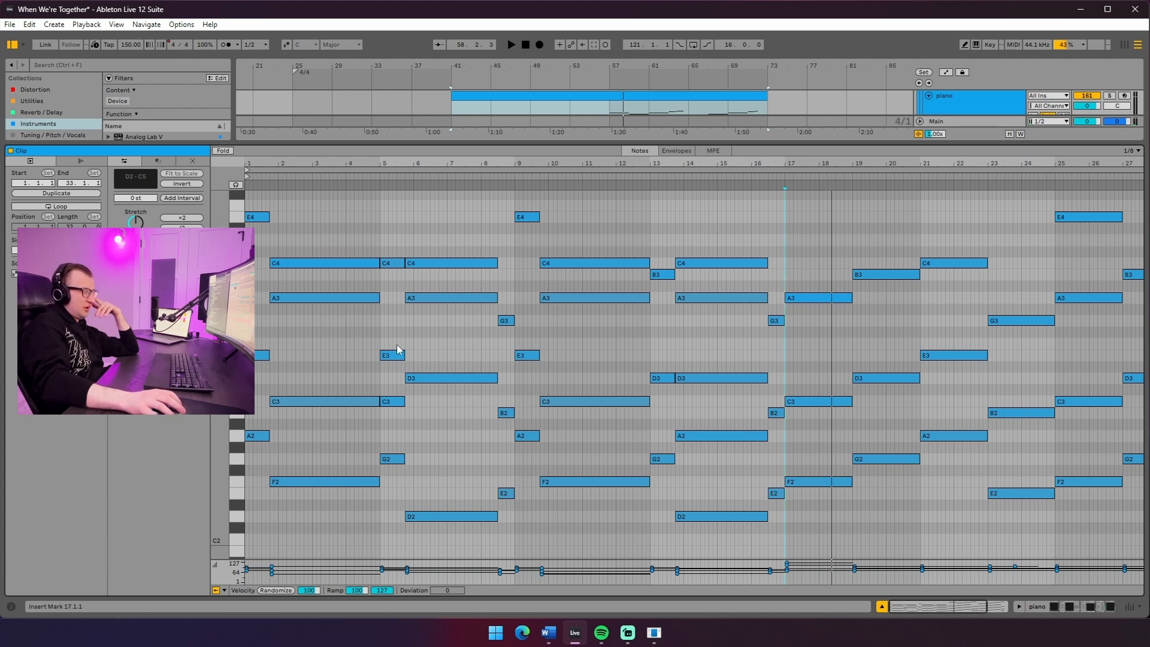
Set the piano clip's note editor to a fixed 1/2 grid
left_click_drag(318, 512, 314, 153)
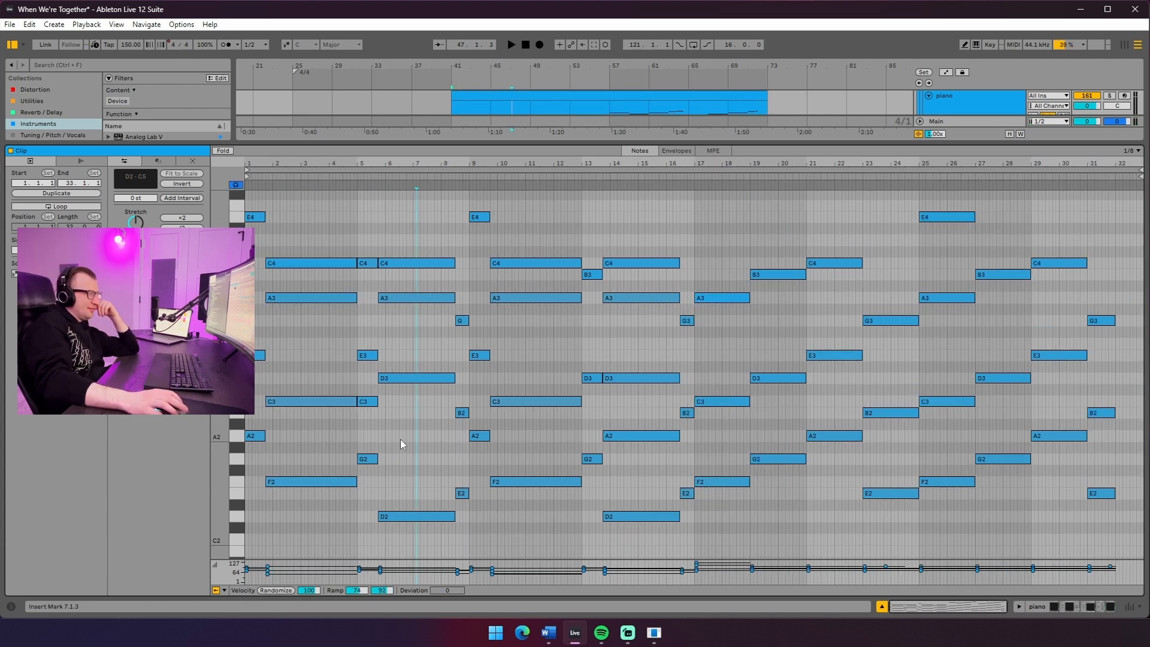
left_click(405, 436)
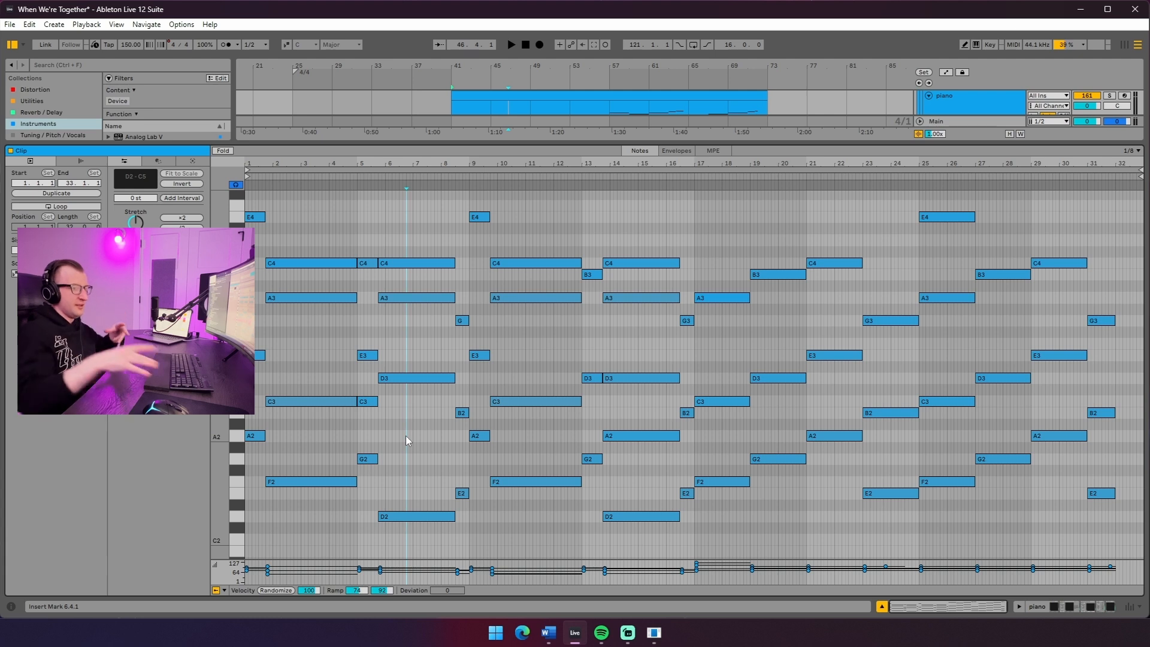
right_click(392, 423)
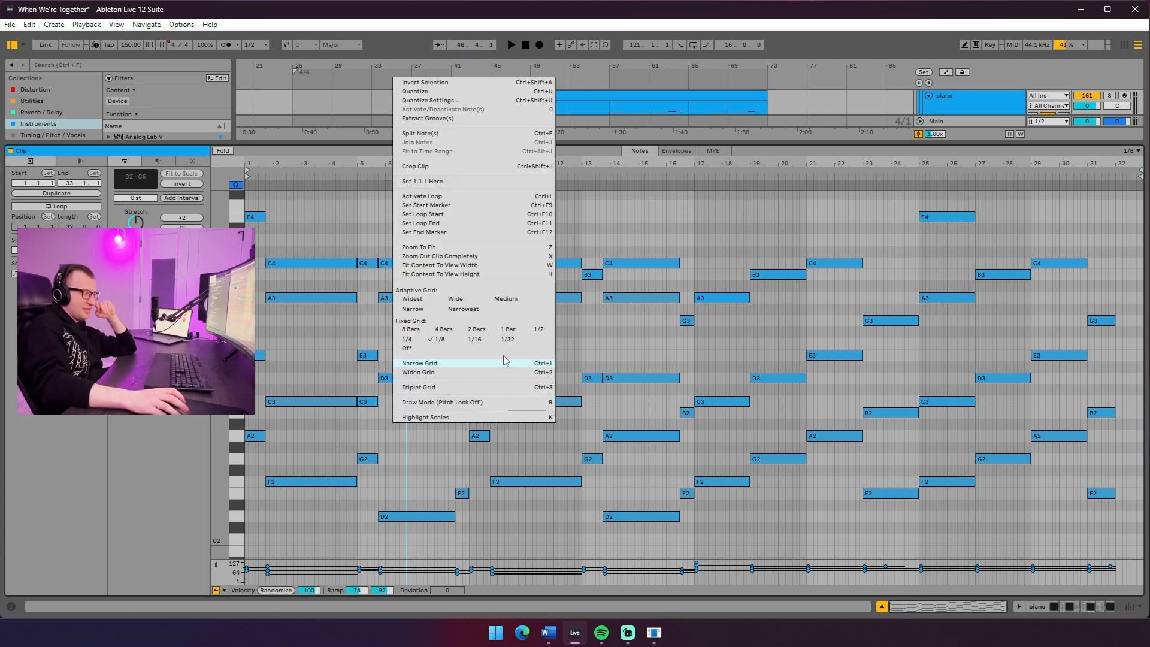
left_click(538, 329)
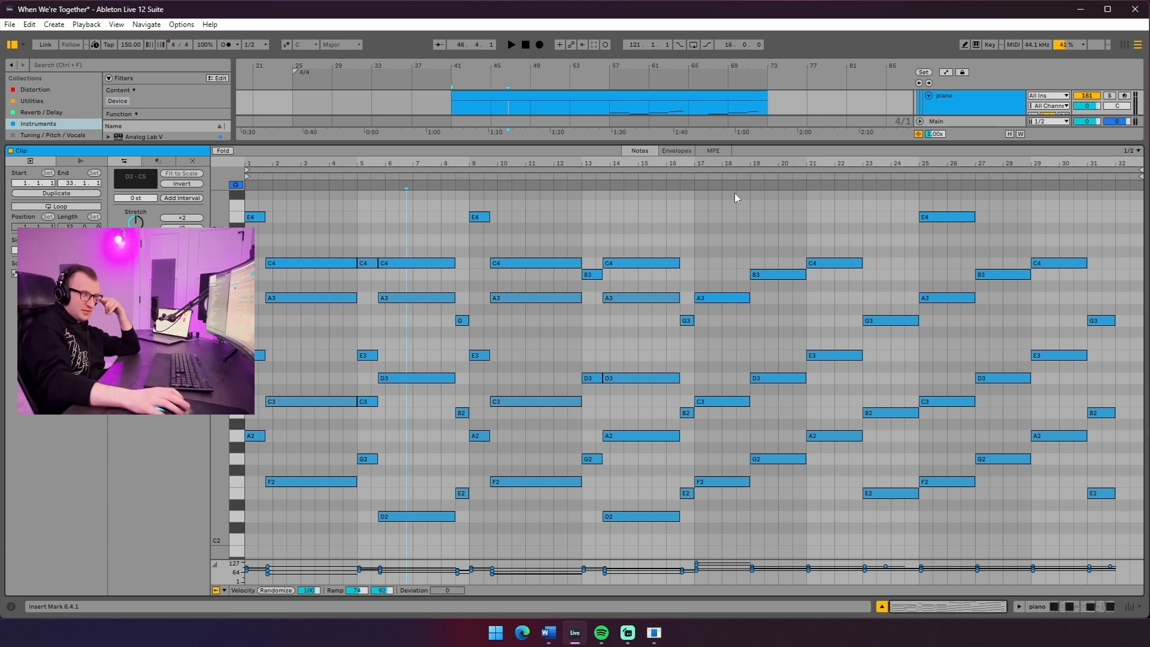
Select bars 57 to 77 on the piano track in the arrangement, and reopen the piano clip's notes
key("ctrl+alt+l")
left_click_drag(611, 221, 808, 233)
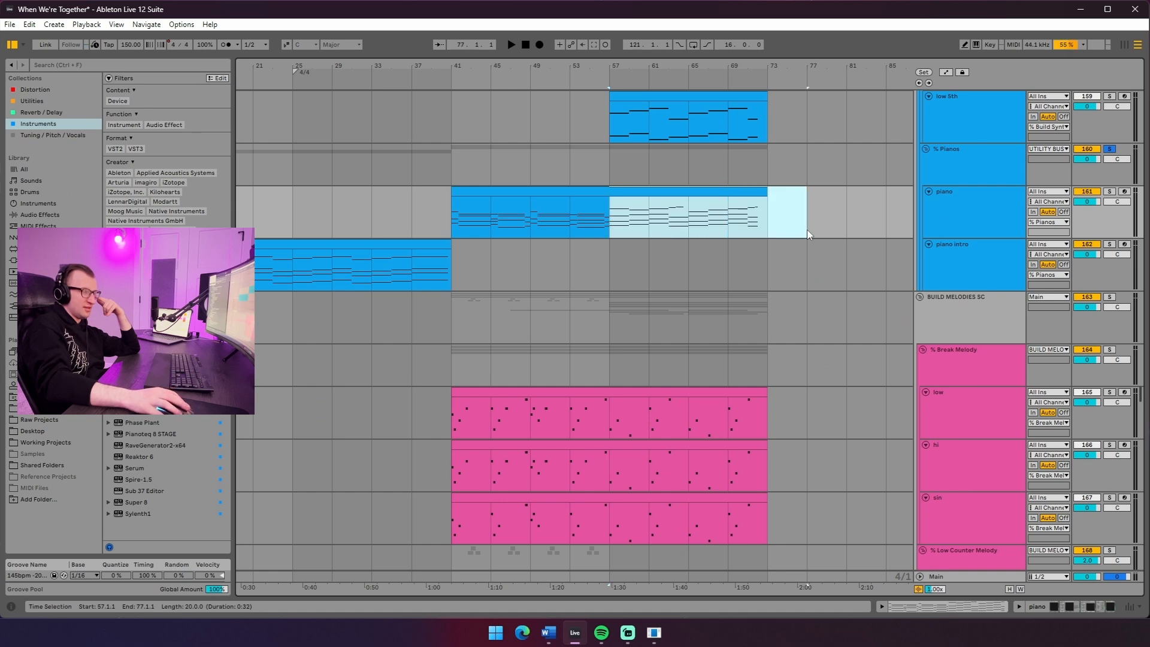
double_click(641, 190)
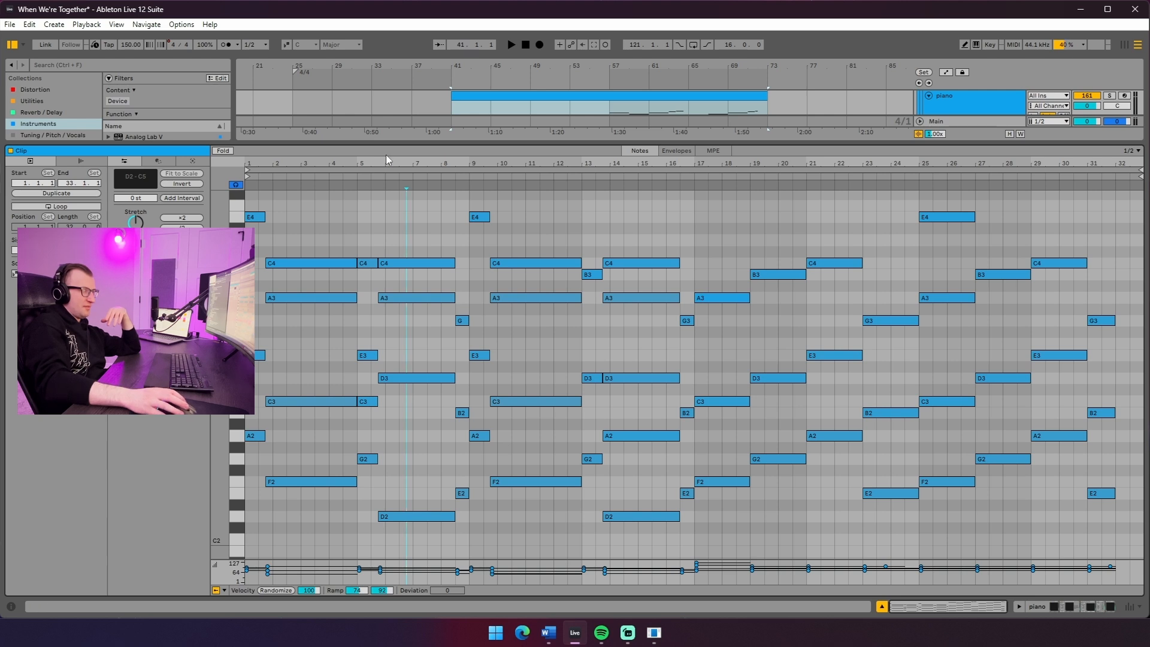
Examine the piano clip's D2–C4 chord starting at 5.4.1 and the short E2–G3 chord starting at 8.3.1 by selecting their notes
left_click_drag(397, 162, 399, 193)
left_click_drag(495, 164, 495, 160)
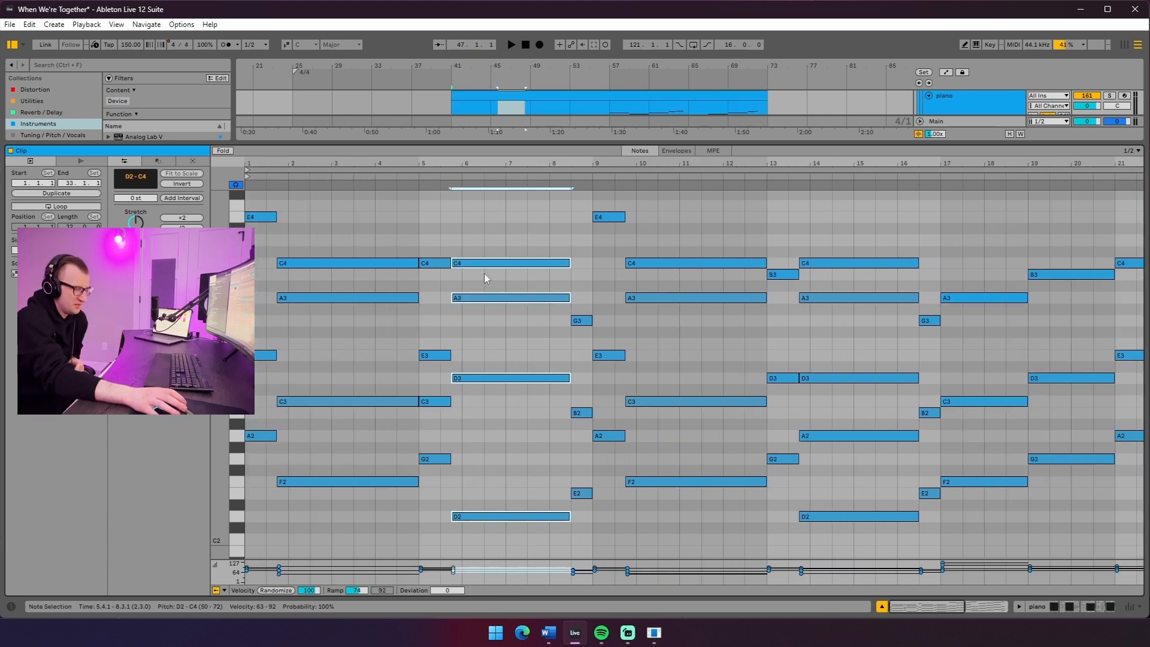
left_click(484, 273)
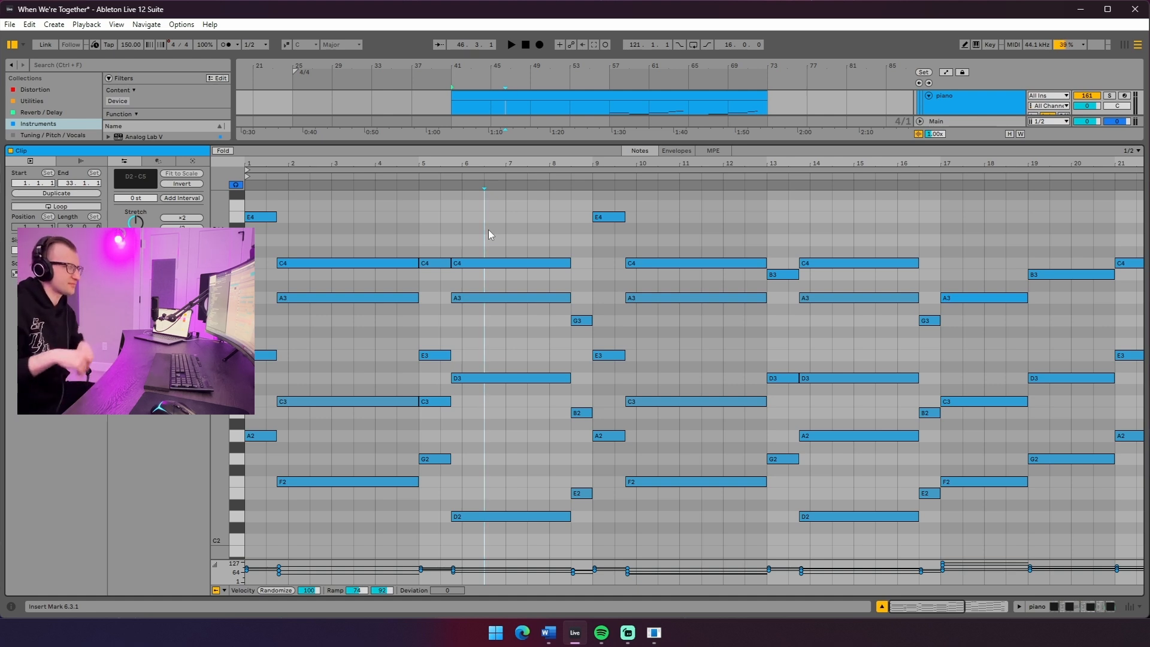
left_click_drag(581, 539, 576, 291)
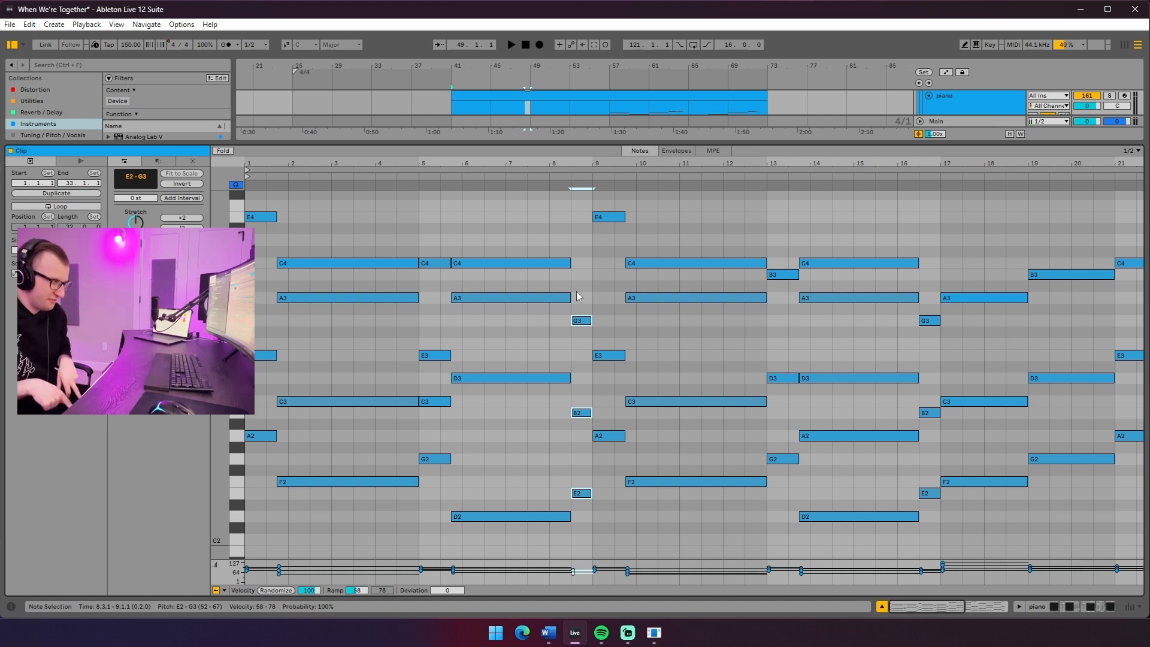
left_click(594, 288)
key("space")
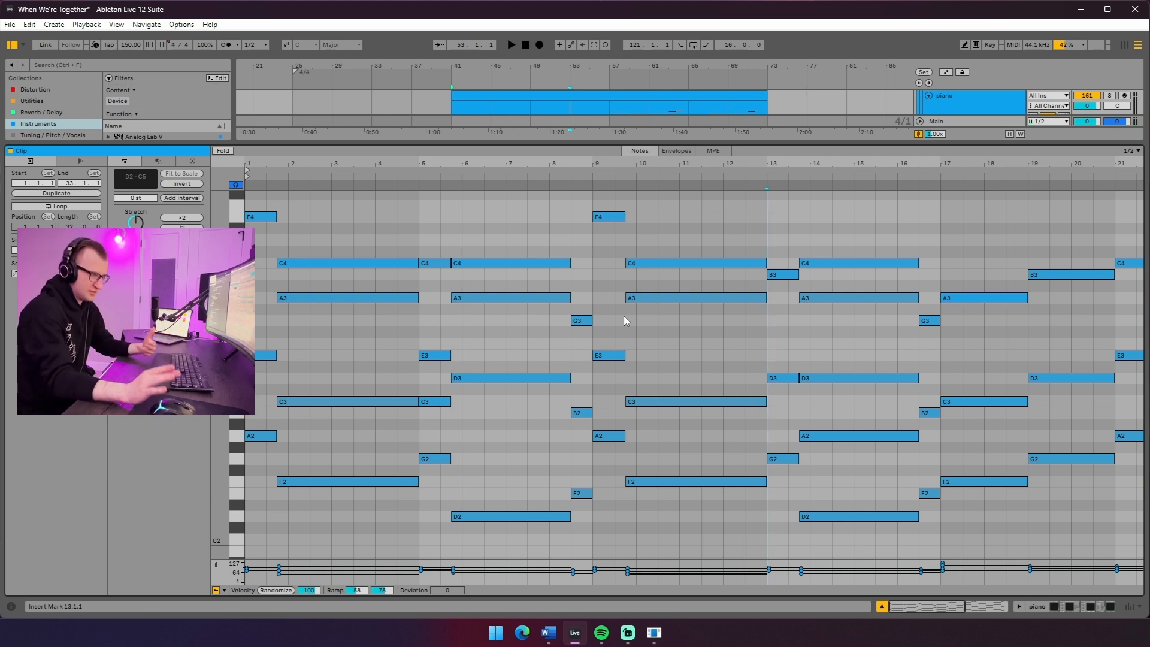
Return to the arrangement and select bars 41 to 57 on the piano track
key("ctrl+alt+l")
left_click_drag(453, 258, 613, 261)
scroll(617, 360, "down", 2)
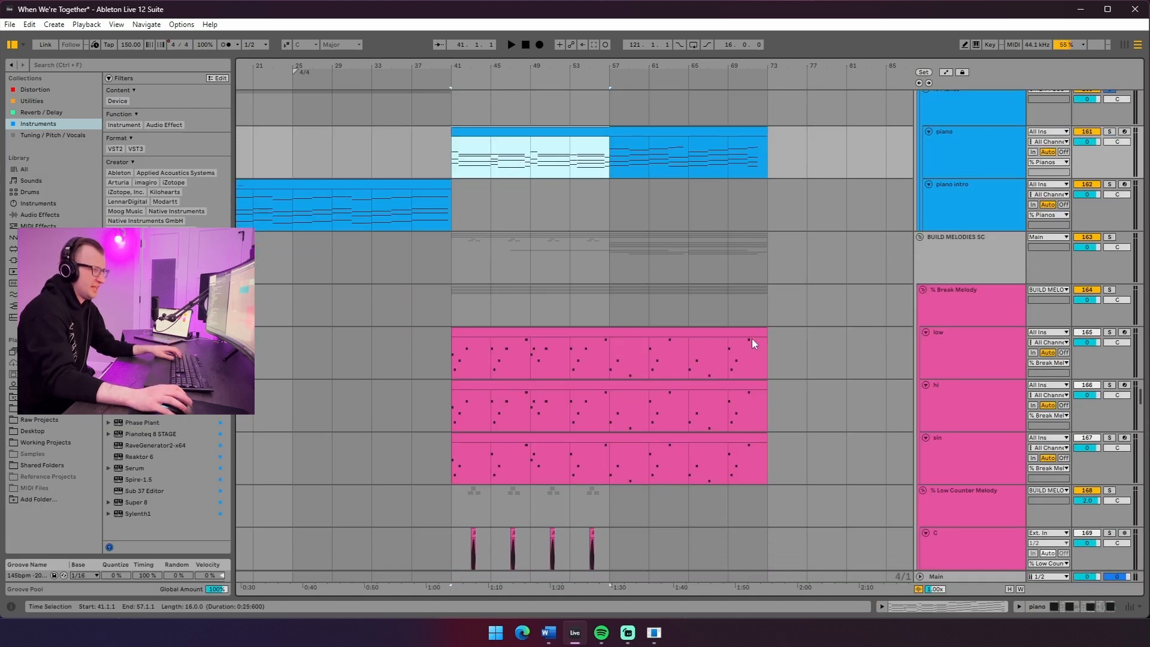
Solo the Break Melody and Low Counter Melody groups and play them from bar 41
scroll(753, 339, "up", 15)
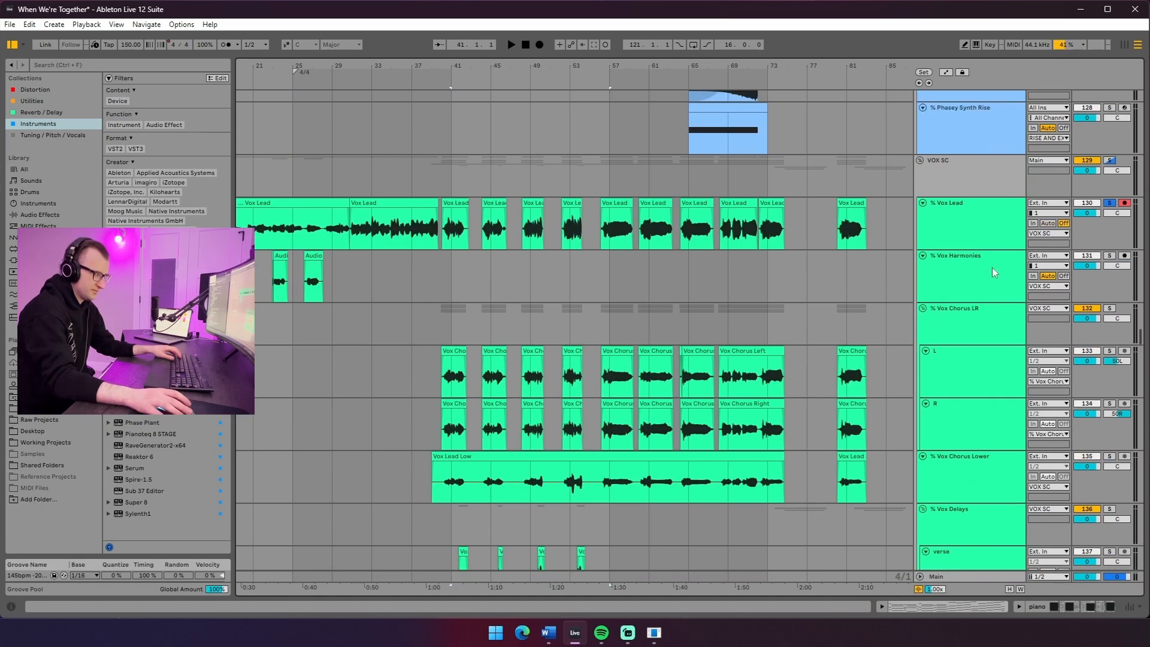
scroll(452, 255, "down", 15)
scroll(484, 315, "down", 5)
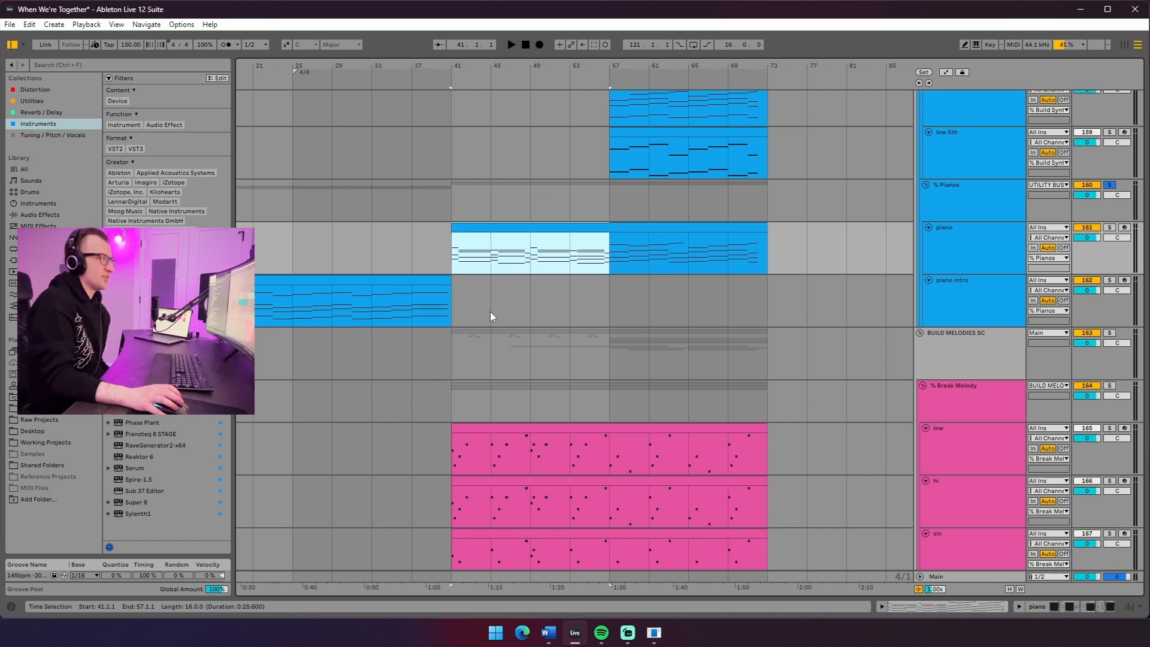
scroll(490, 314, "down", 5)
scroll(464, 306, "up", 1)
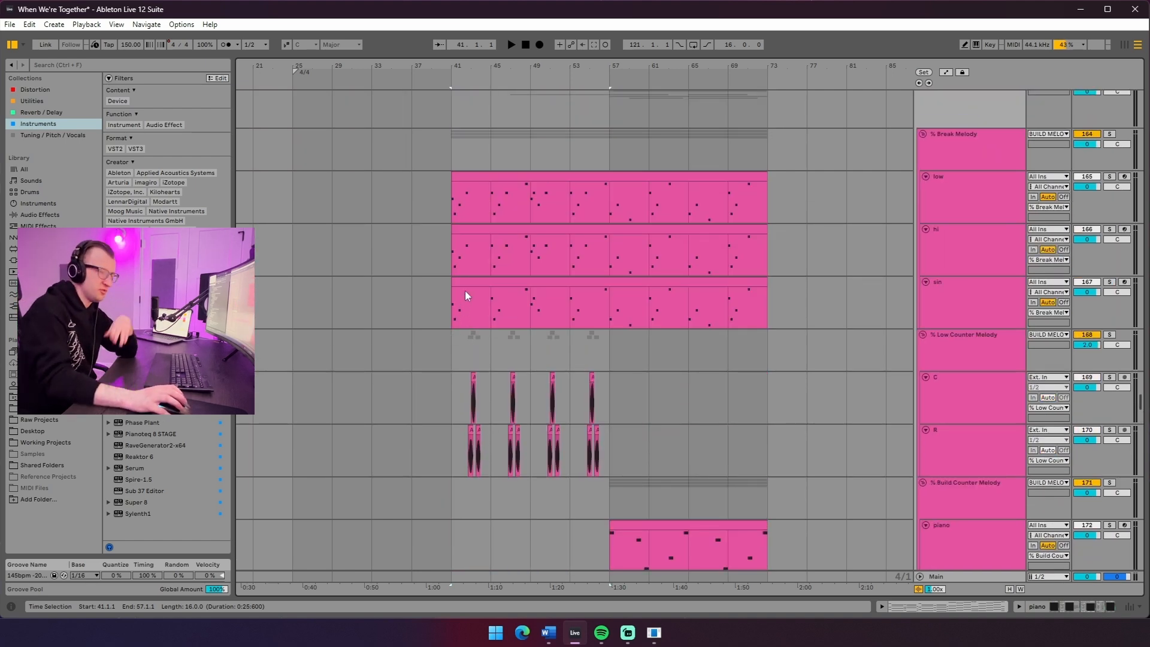
scroll(462, 264, "up", 2)
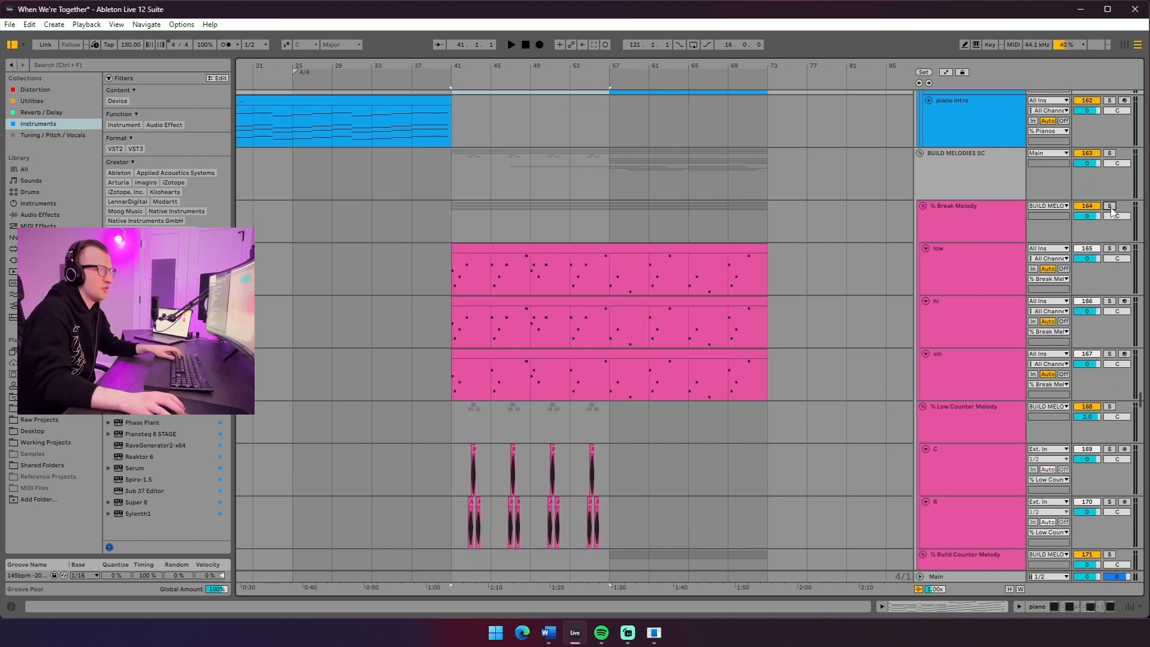
scroll(1008, 306, "up", 8)
left_click(1109, 281)
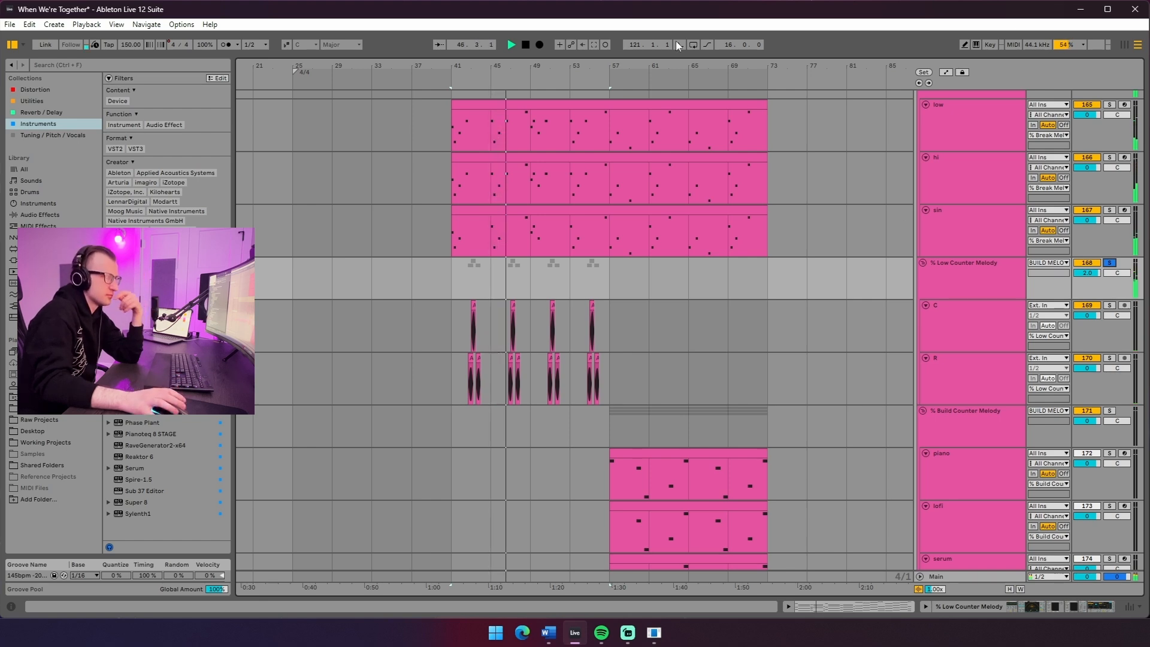
Open the low clip of the Break Melody group, enlarge its notes to examine the melody during playback, and return to the arrangement
double_click(518, 129)
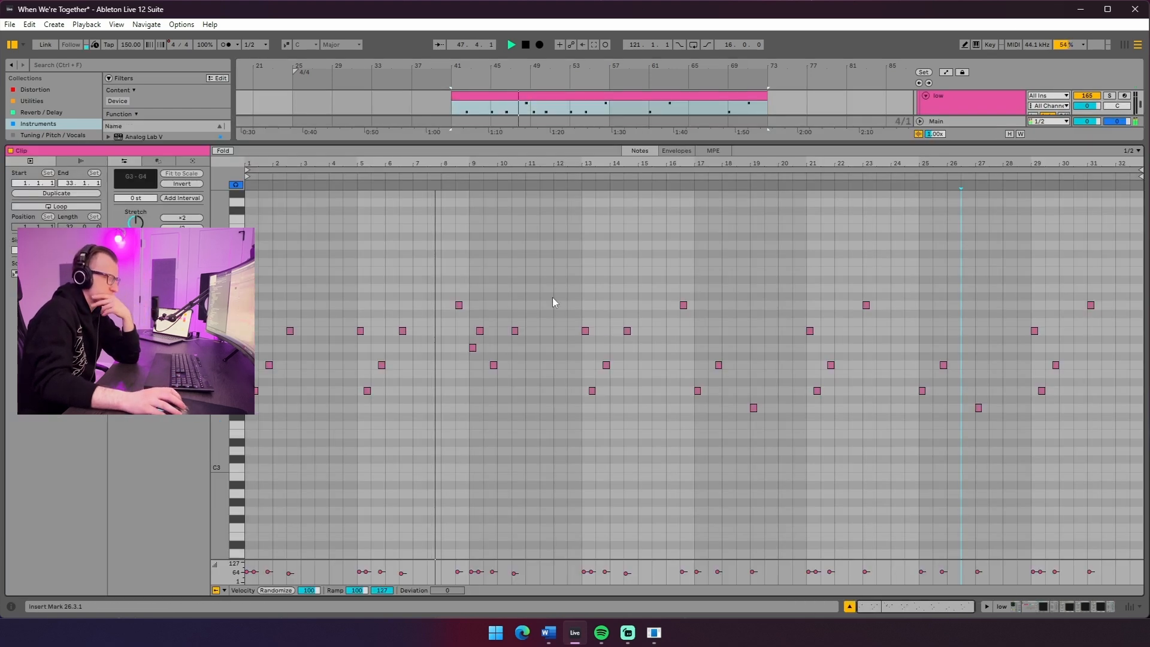
left_click_drag(429, 164, 477, 180)
left_click_drag(220, 331, 244, 331)
left_click_drag(534, 164, 482, 157)
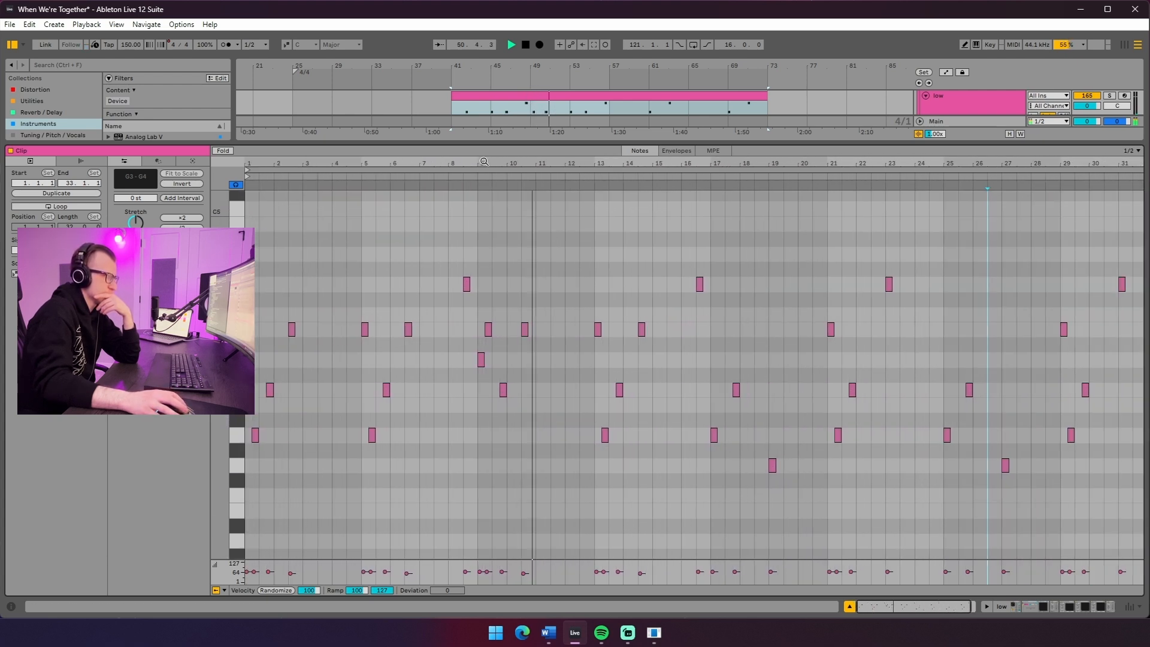
double_click(555, 145)
Place the insert marker at bar 41 on the Low Counter Melody group and stop playback
scroll(636, 273, "up", 1)
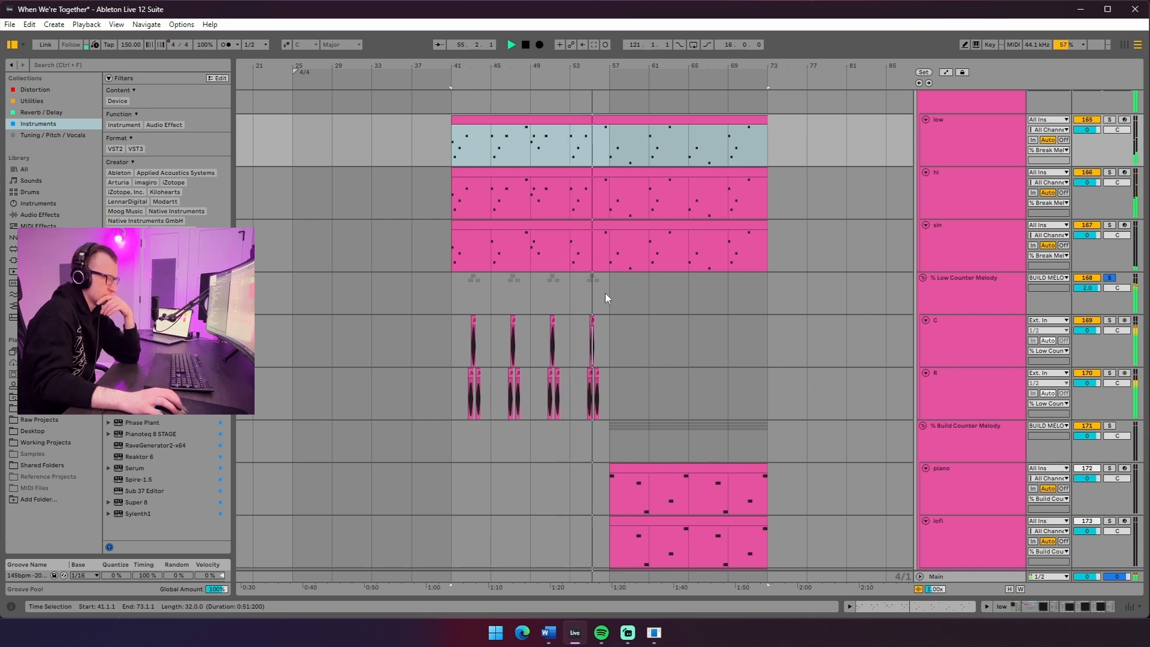
left_click(444, 298)
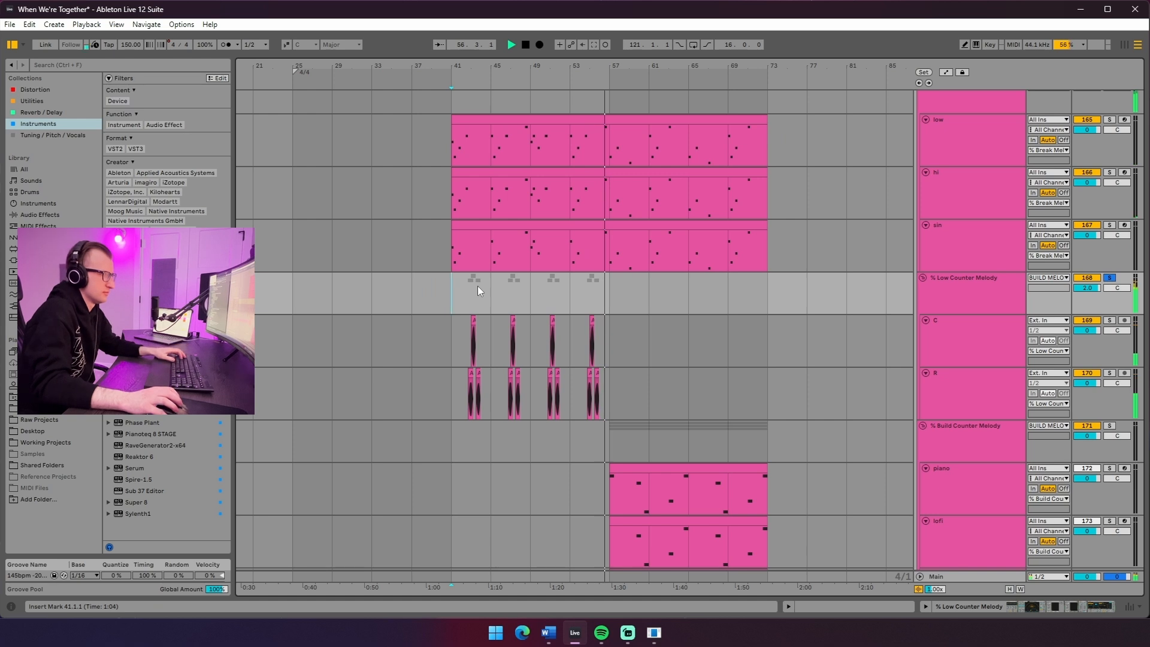
key("space")
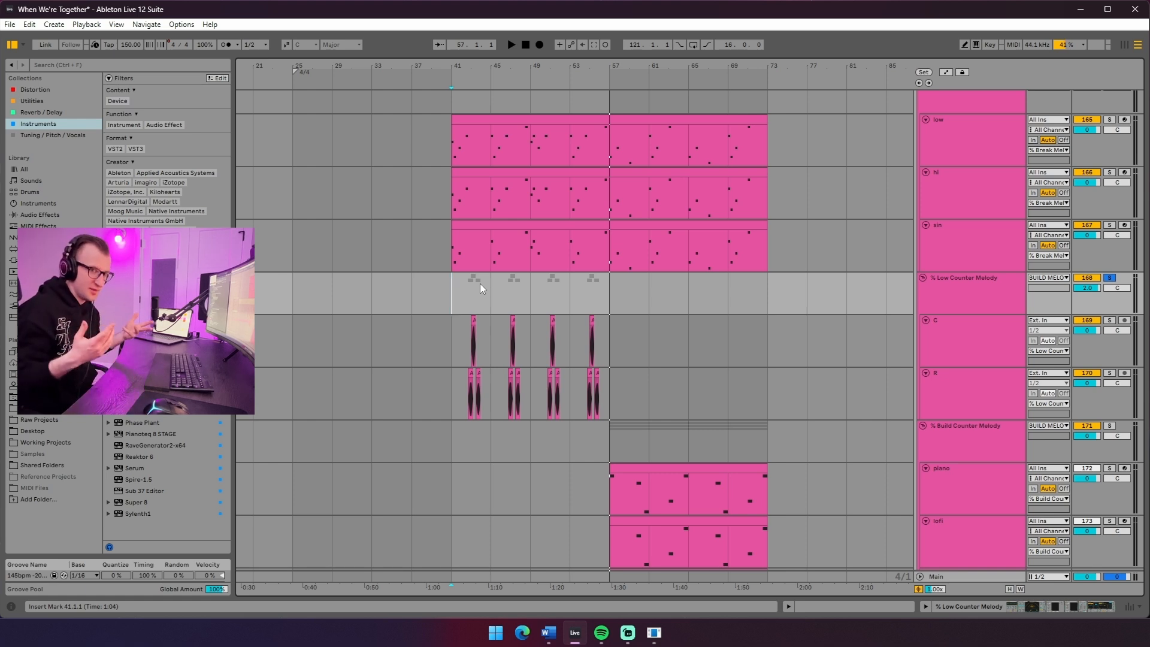
Move the insert marker to bar 41 on the low track and on to the Break Melody group
scroll(461, 282, "up", 1)
left_click(444, 329)
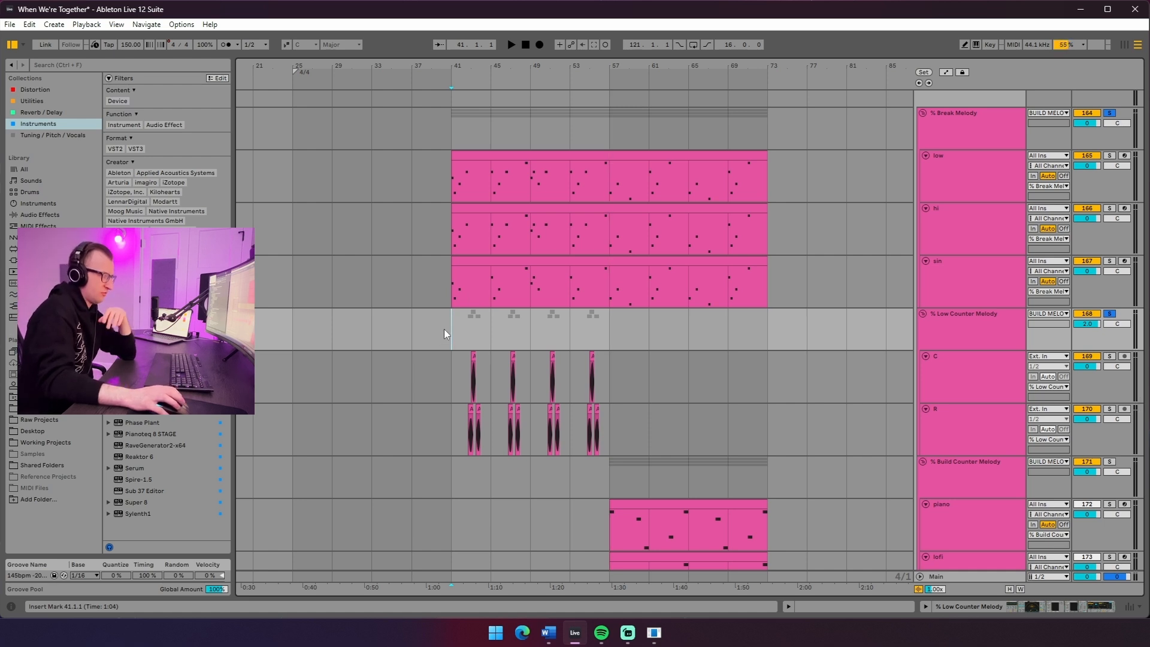
left_click(455, 221)
left_click(450, 185)
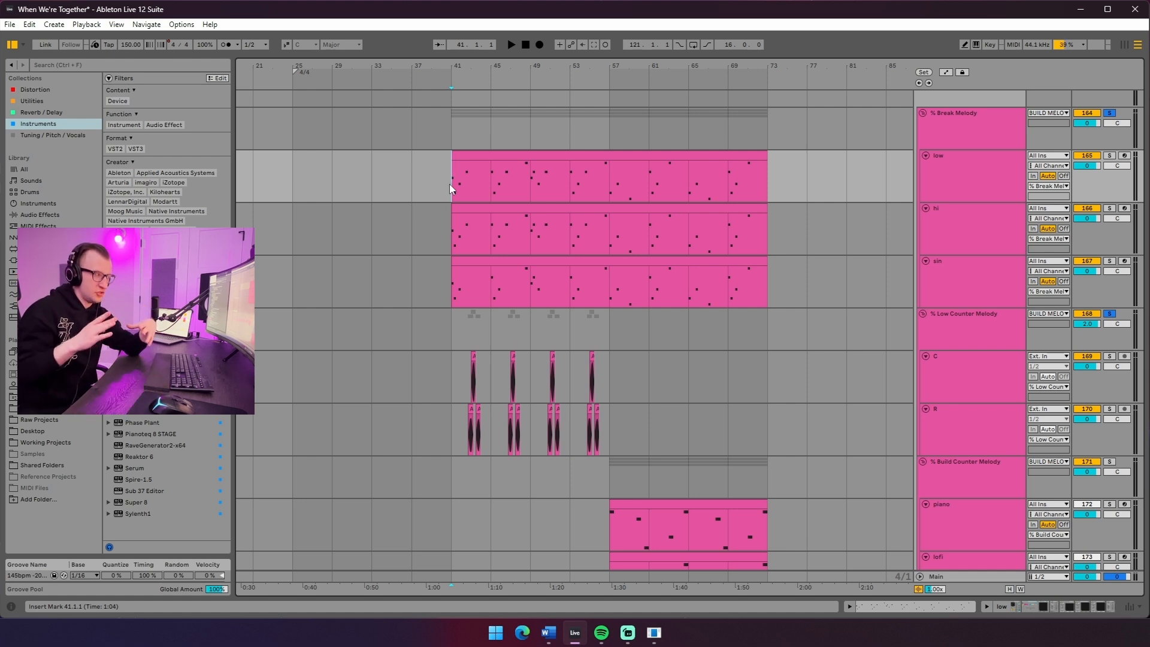
left_click(457, 124)
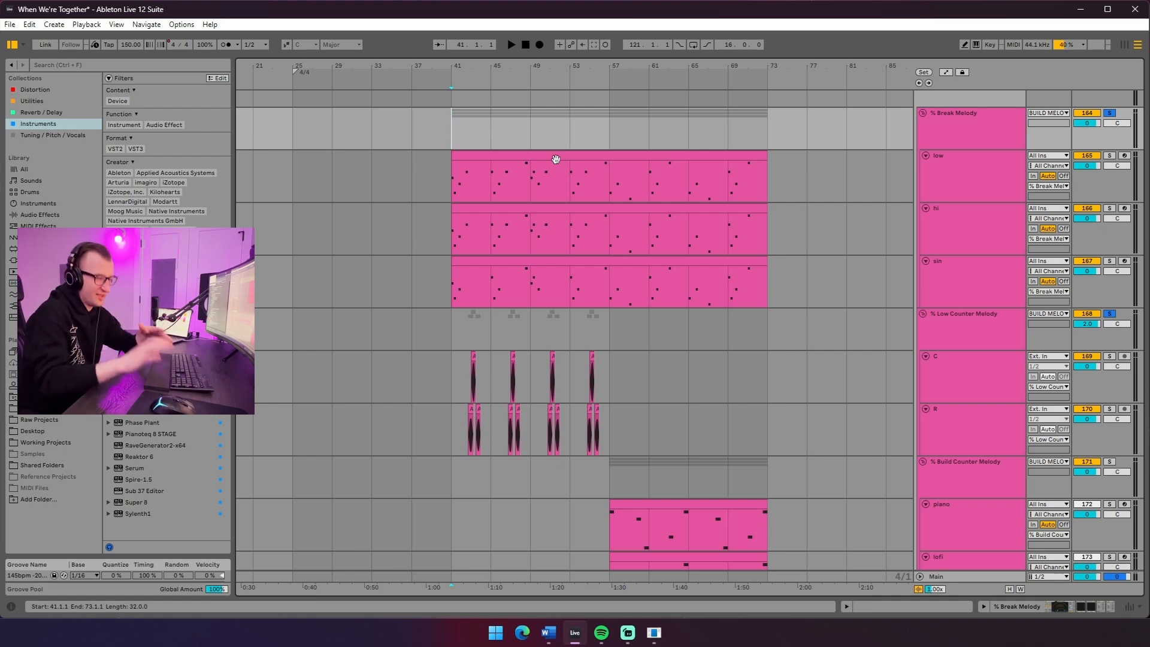
Solo the Vox Lead track together with the Break Melody group and play from bar 41
scroll(556, 158, "up", 3)
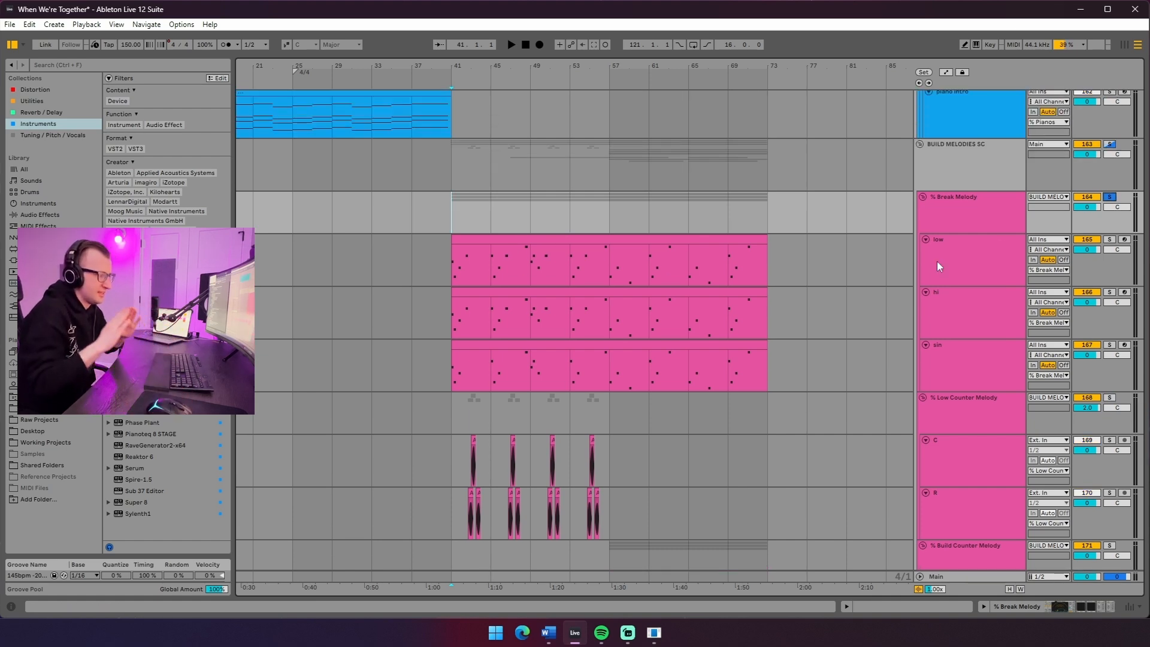
scroll(814, 311, "up", 20)
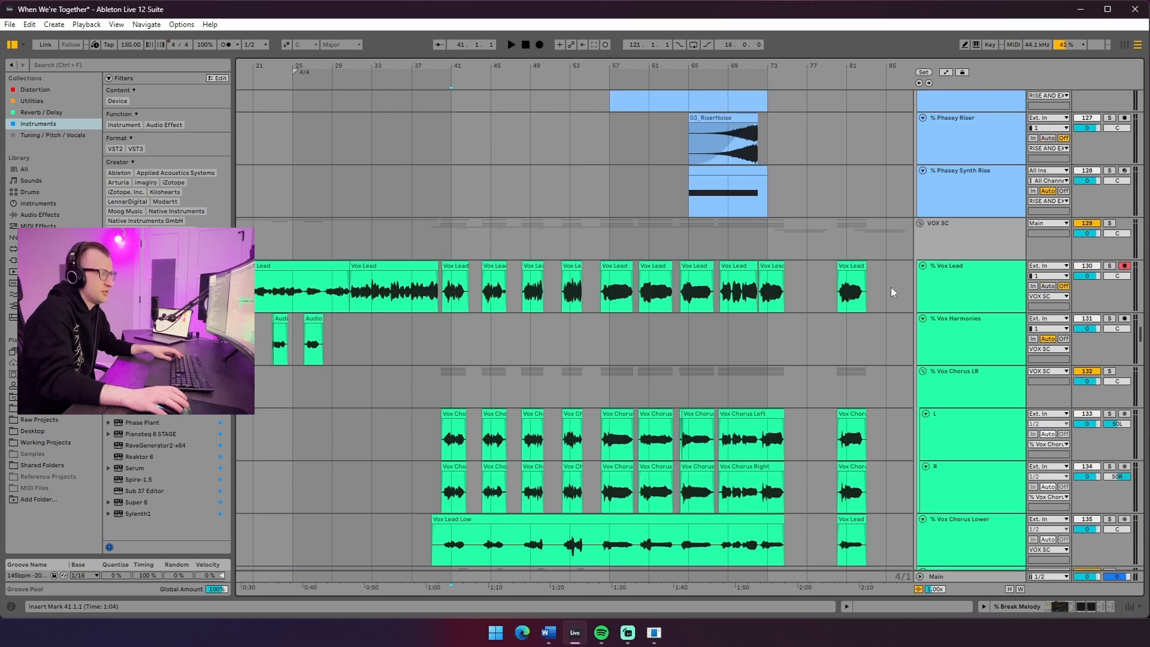
left_click(1109, 266)
key("space")
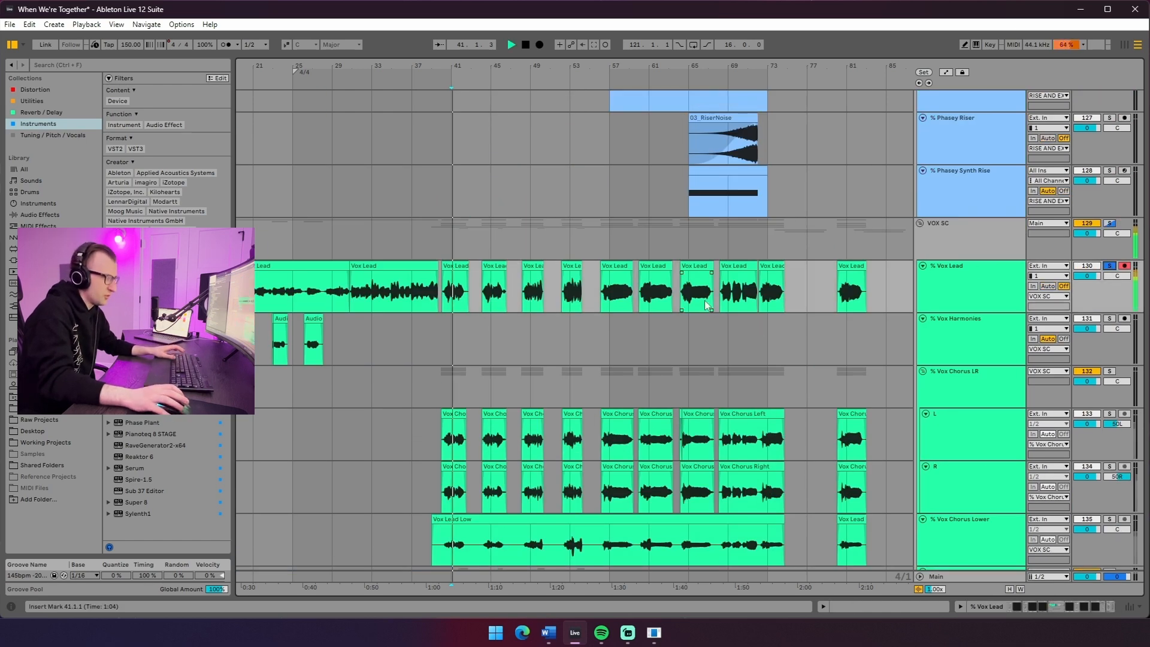
Restart playback from bar 45 on the low track and examine the Break Melody notes up close while they play
scroll(705, 305, "down", 20)
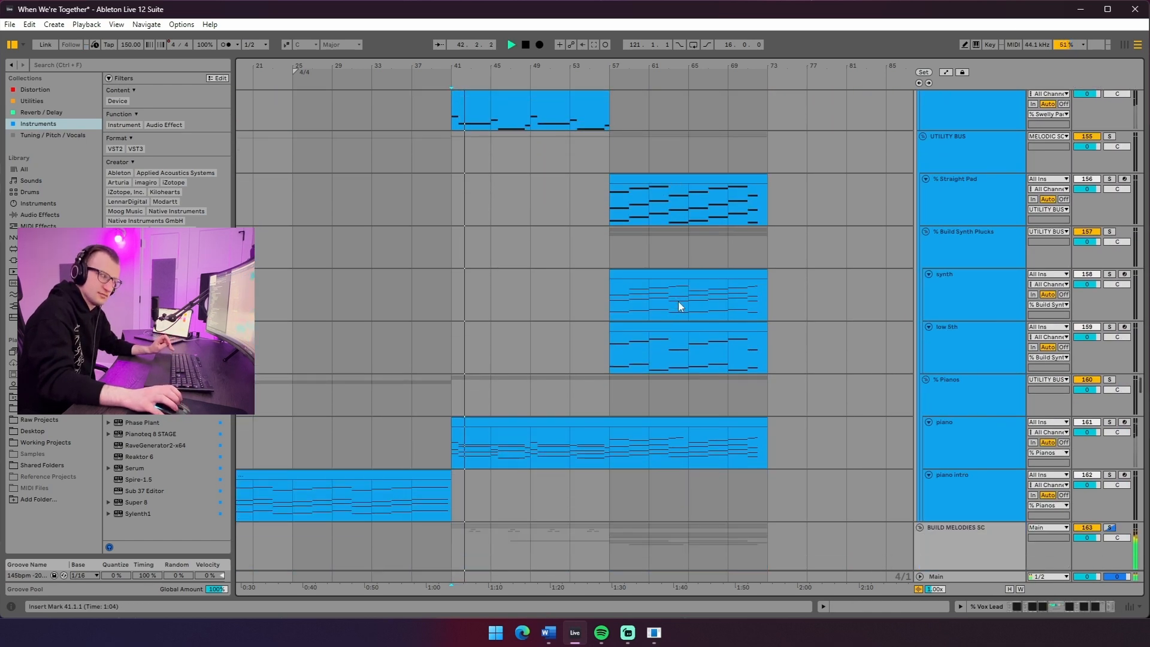
scroll(678, 300, "down", 8)
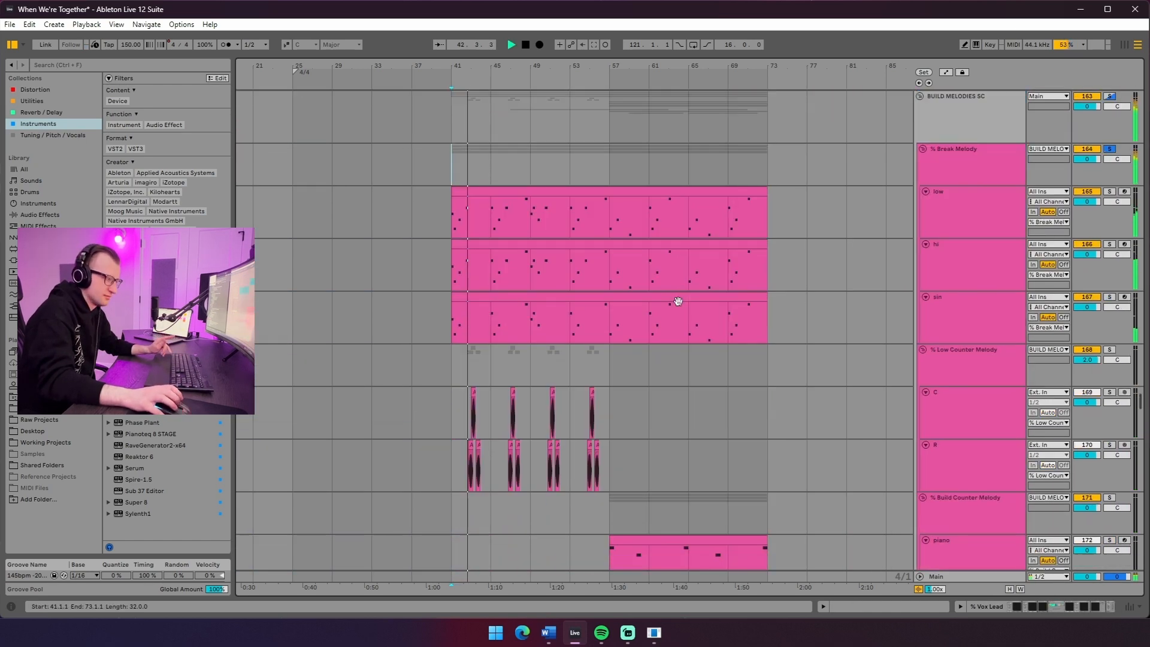
left_click(509, 225)
key("space")
key("space")
left_click_drag(517, 67, 522, 67)
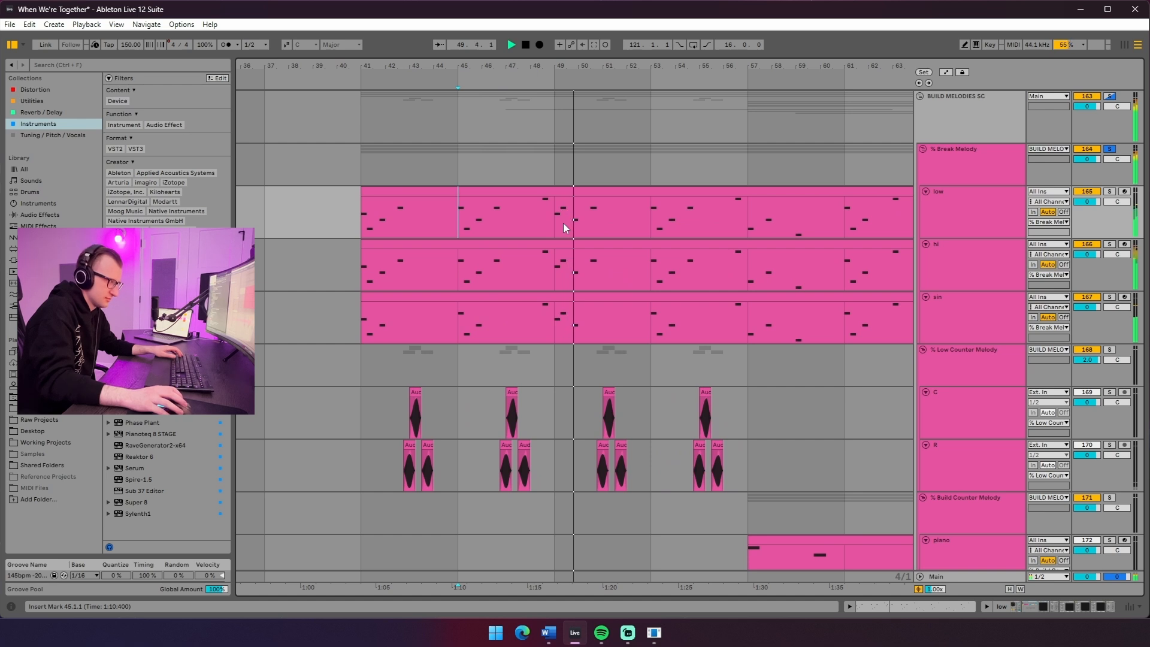
left_click_drag(559, 66, 560, 38)
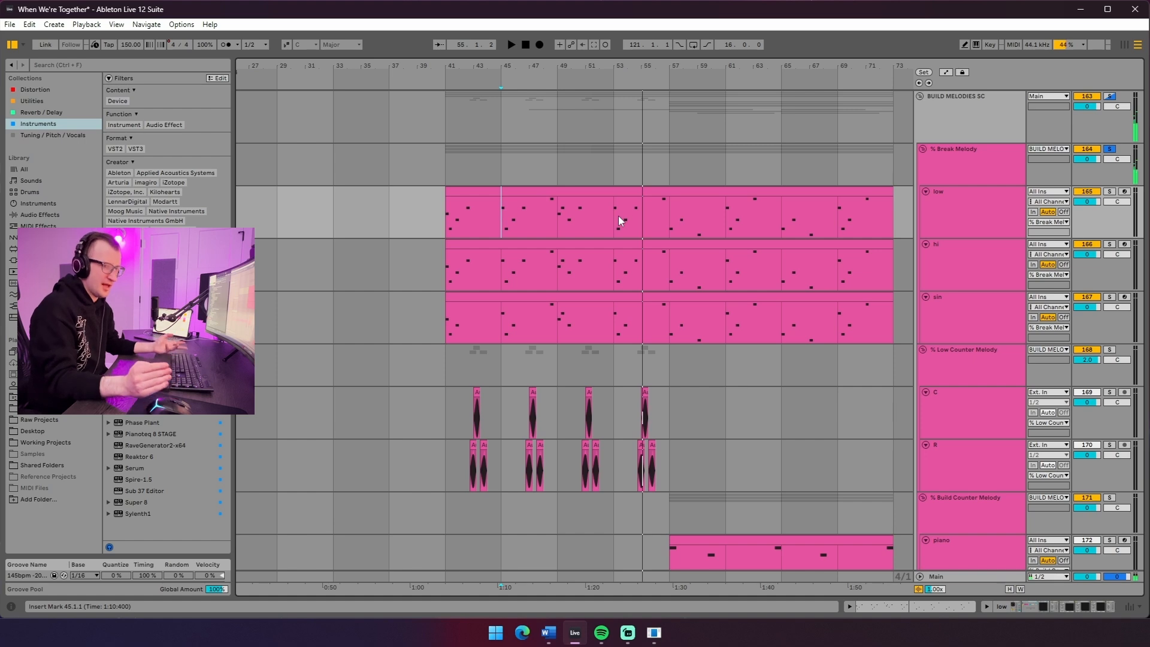
Select the first R clip, solo the Low Counter Melody group with Vox Lead, and play from the Vox Lead clip at bar 40
left_click(473, 445)
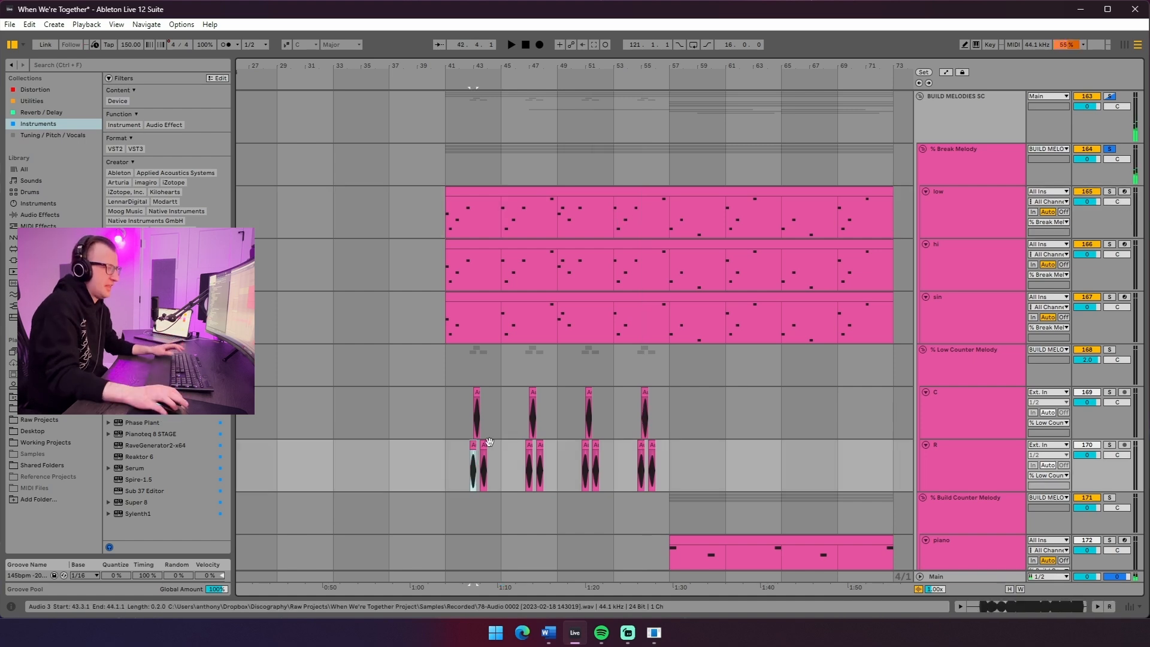
left_click(1111, 350)
scroll(532, 280, "up", 20)
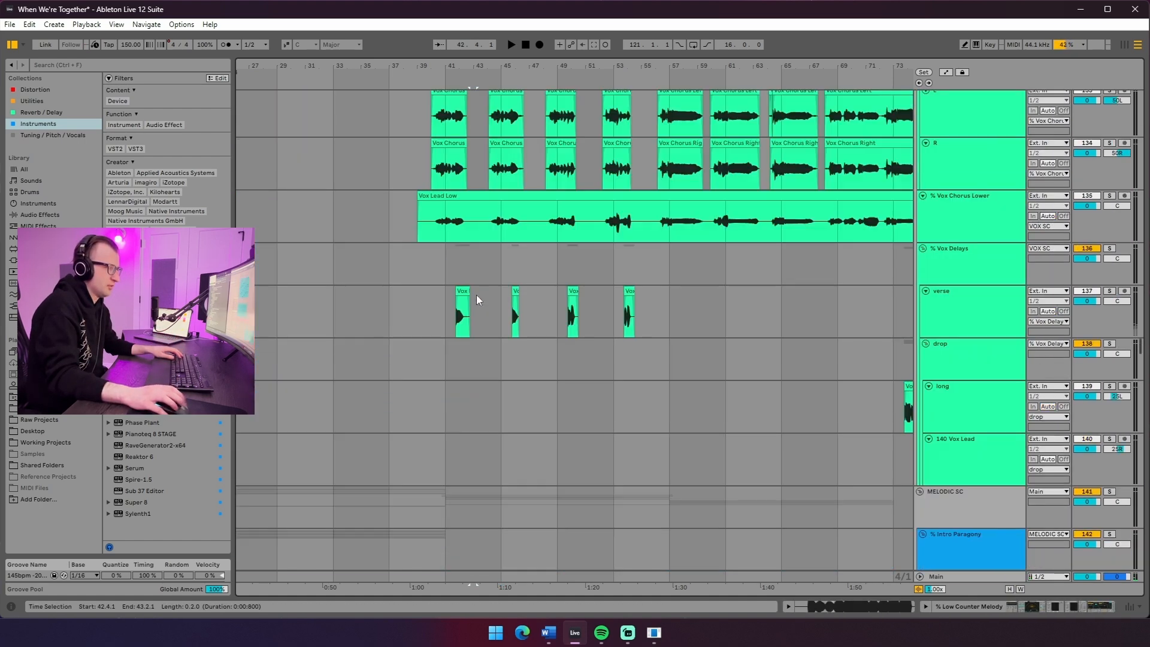
scroll(479, 295, "up", 4)
left_click(1110, 196, "ctrl")
left_click(450, 194)
key("space")
scroll(504, 224, "down", 20)
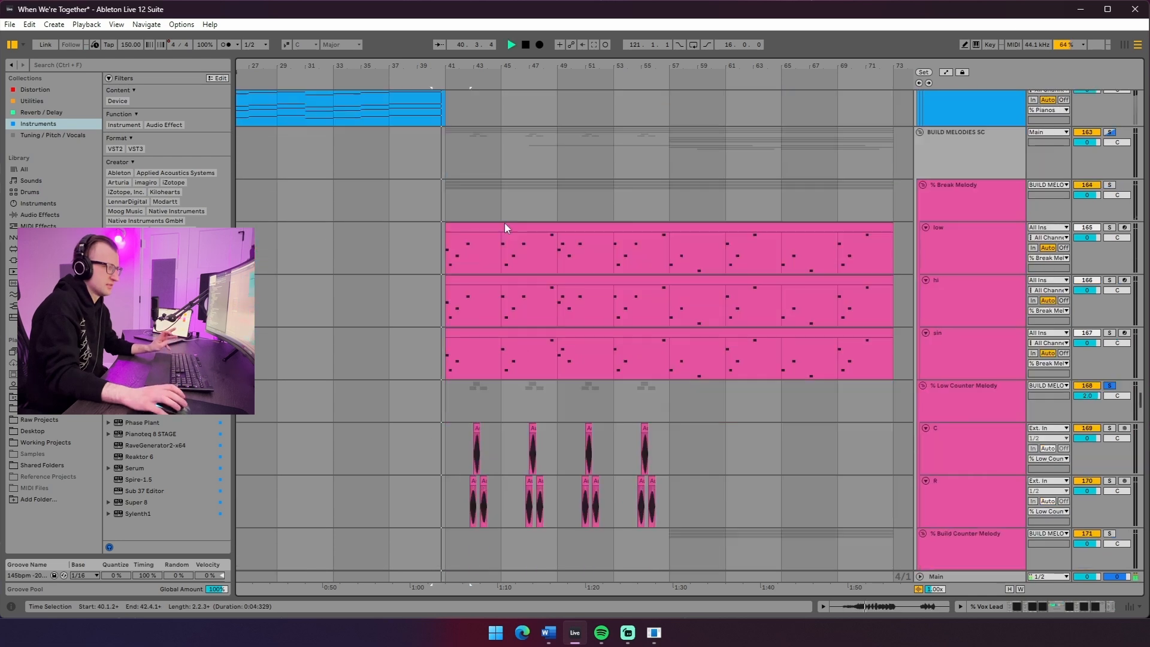
scroll(519, 243, "down", 5)
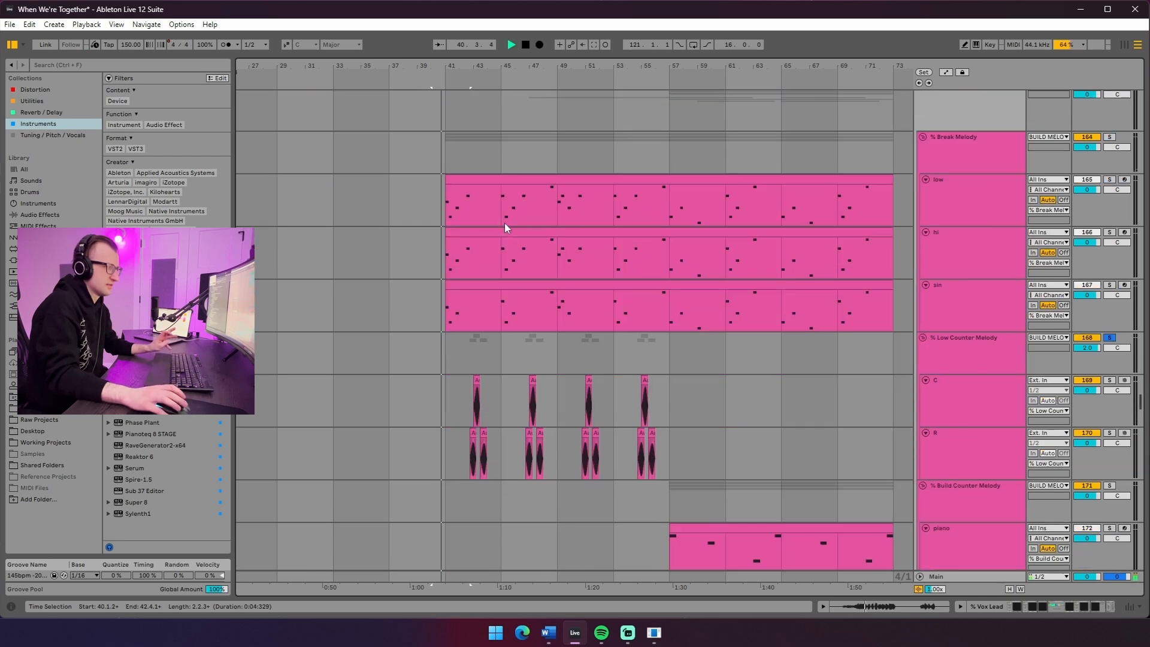
Place the insert marker at bar 49 on the Low Counter Melody group and turn the fixed grid off
mouse_move(473, 62)
left_mouse_down()
mouse_move(473, 84)
mouse_move(473, 67)
left_mouse_up()
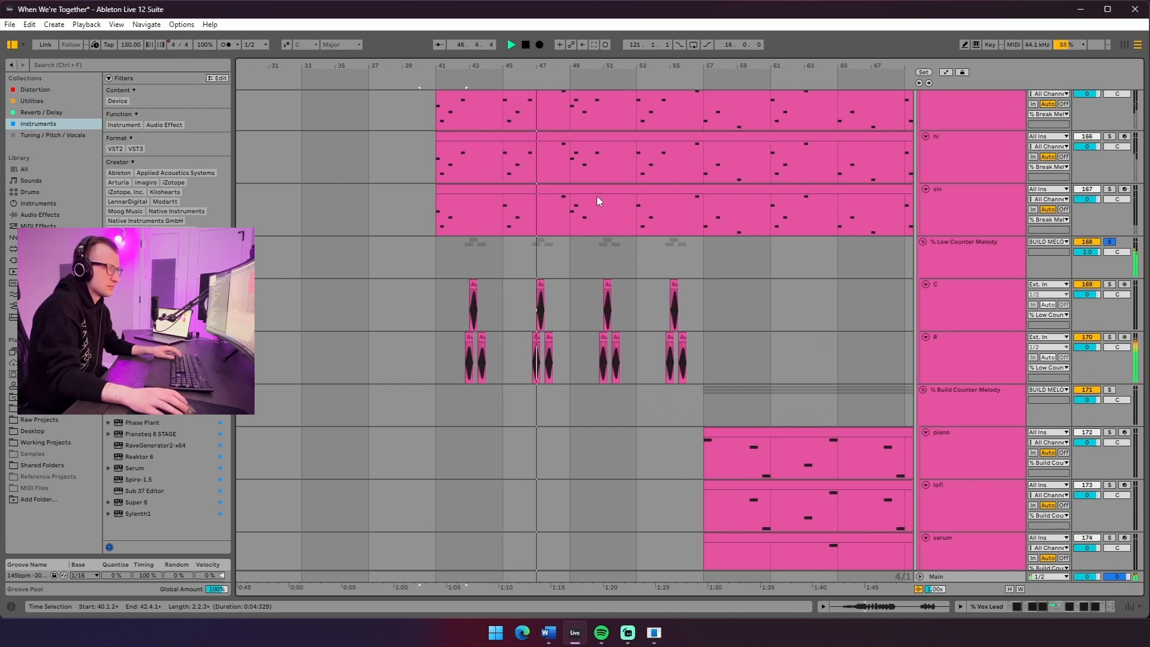
scroll(587, 228, "up", 2)
right_click(556, 263)
left_click(569, 356)
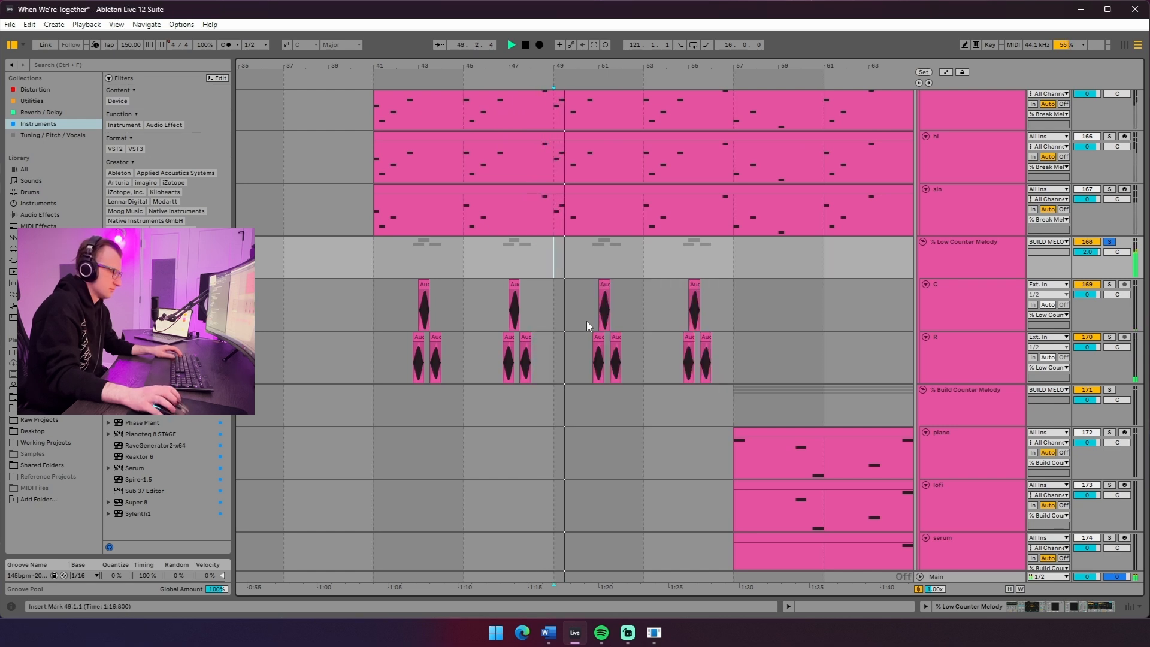
Move the insert marker to bar 59 on the low counter melody's R track
scroll(613, 312, "up", 5)
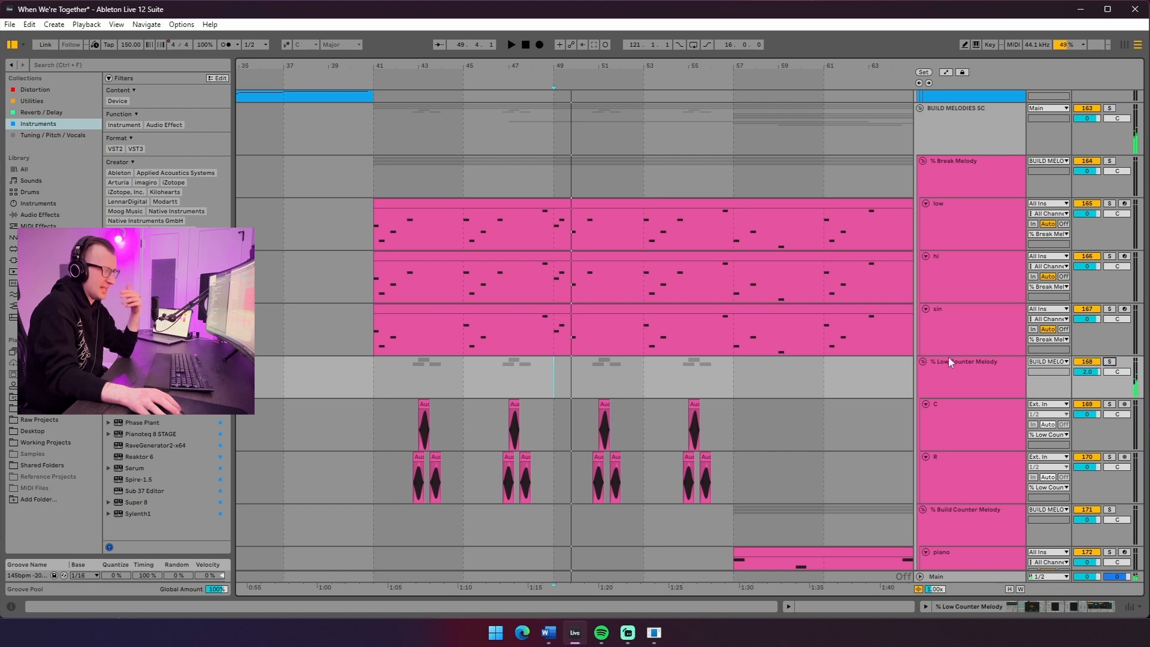
scroll(675, 390, "up", 10)
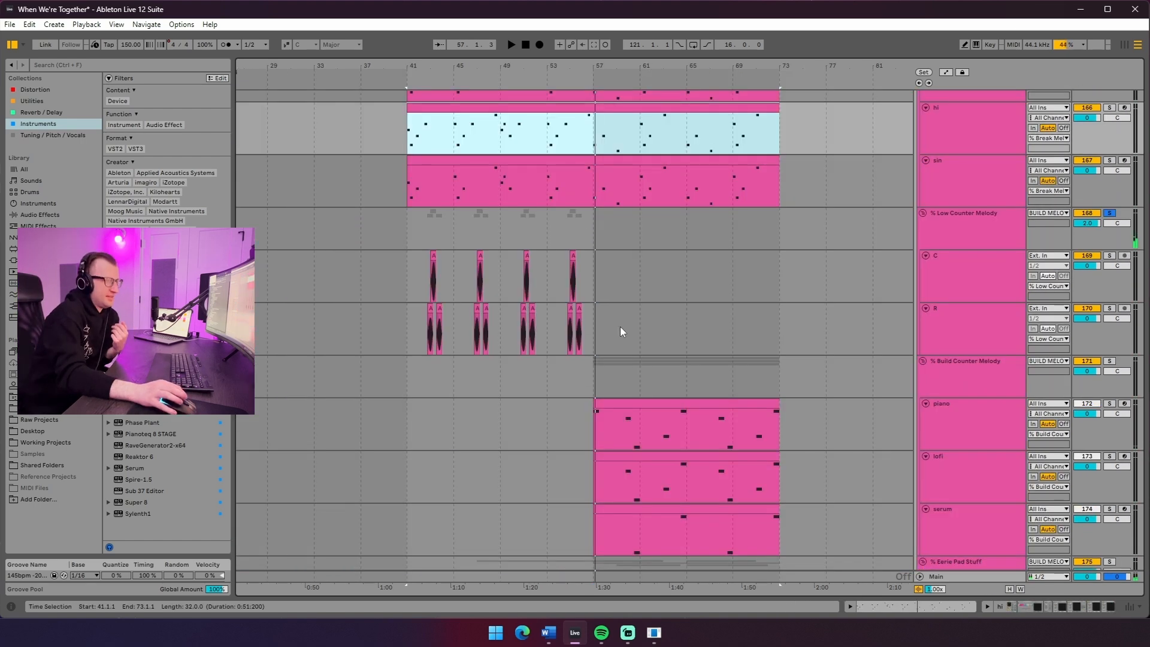
left_click(620, 326)
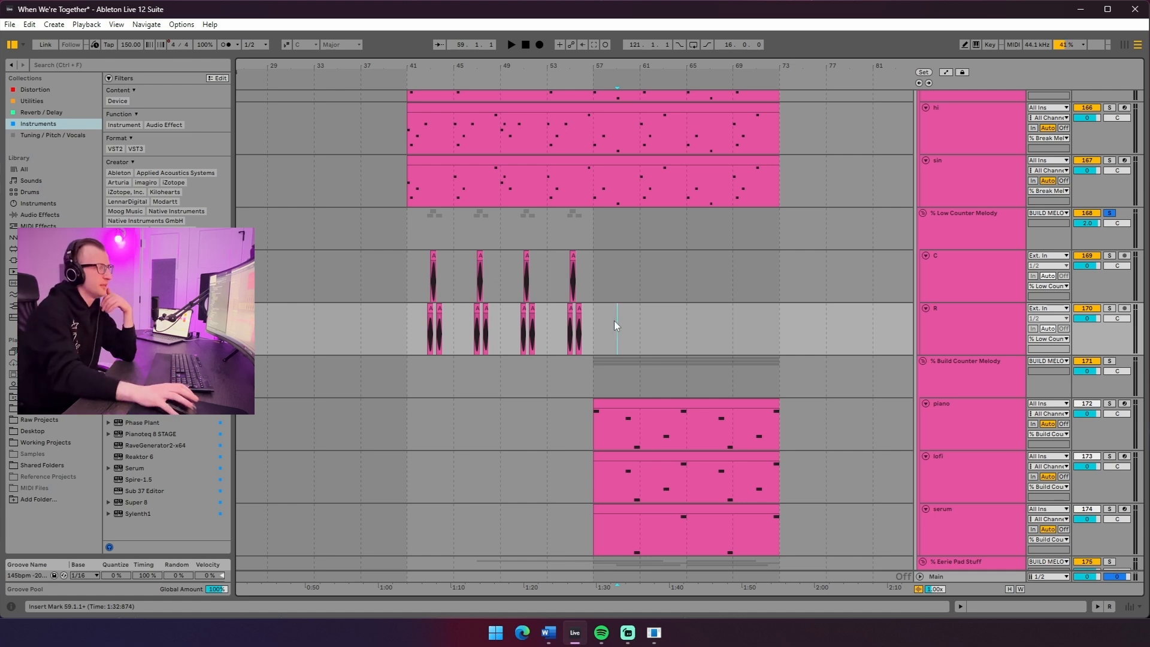
Set the fixed grid to 4 bars and unsolo the Low Counter Melody group with the insert marker at bar 57
scroll(619, 336, "up", 3)
right_click(589, 382)
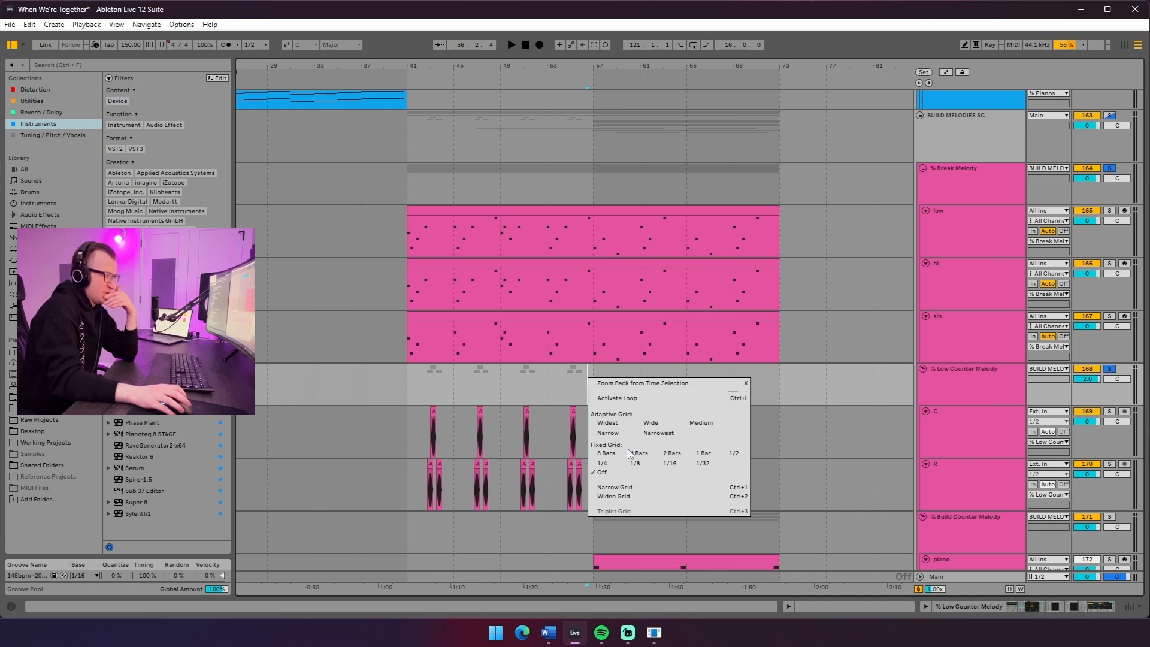
left_click(636, 454)
left_click(592, 395)
left_click(1110, 369)
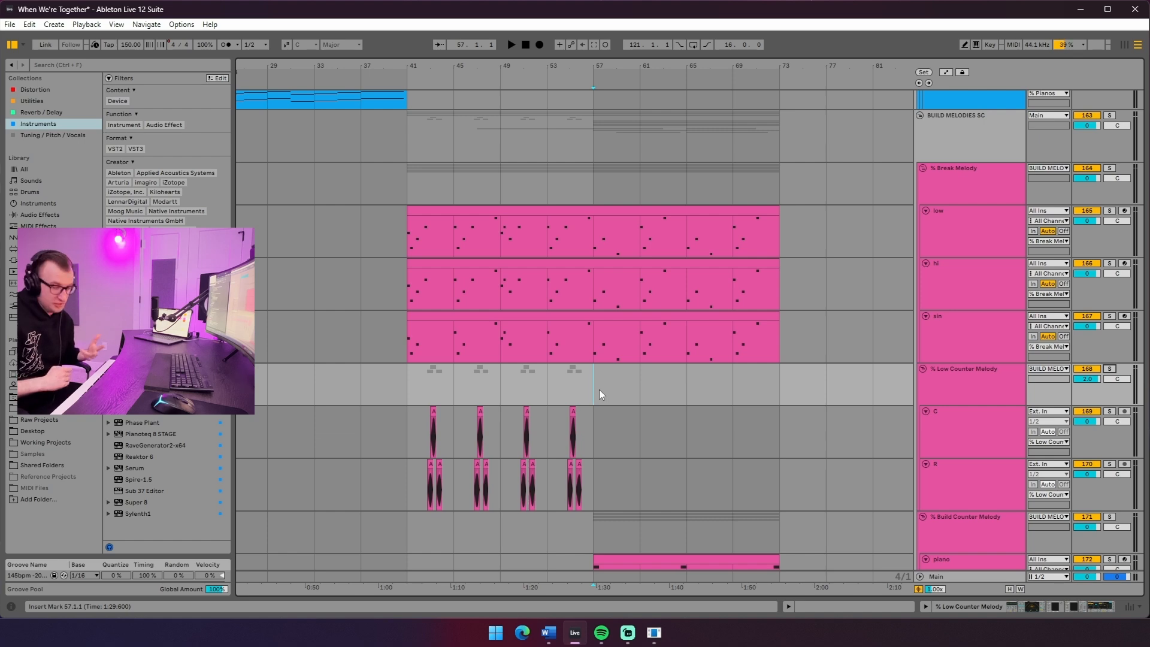
Survey the tracks from the risers down to the drop bass, selecting bars 57–65 on the strum track and bars 73–77 on the drop track
scroll(599, 389, "up", 15)
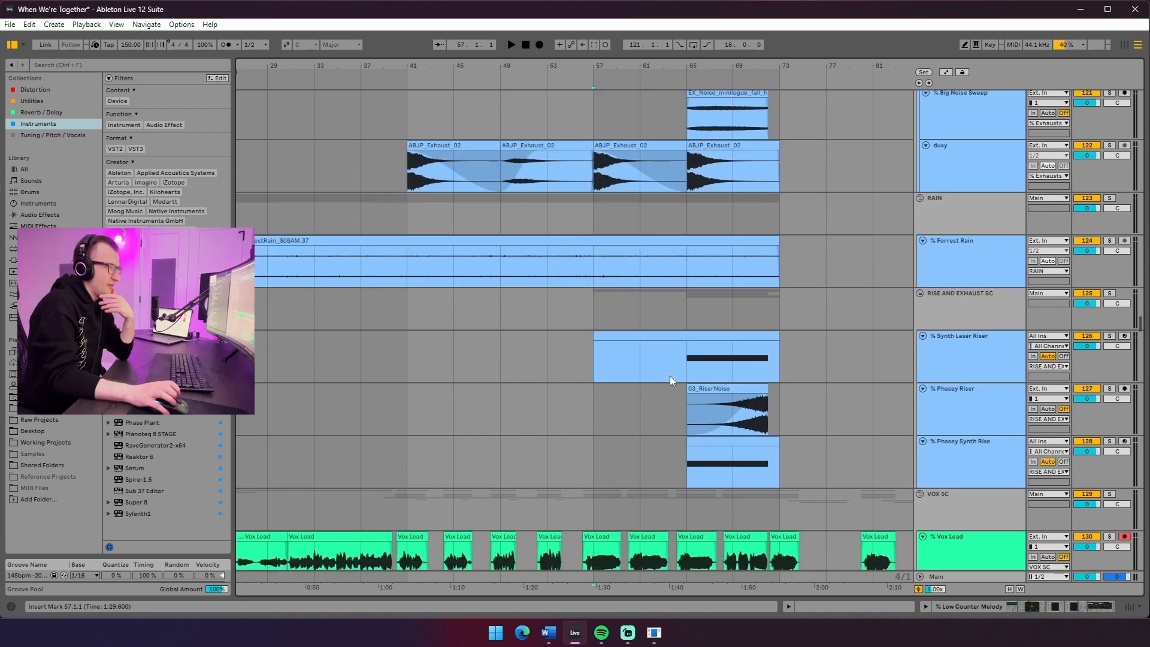
scroll(683, 350, "down", 15)
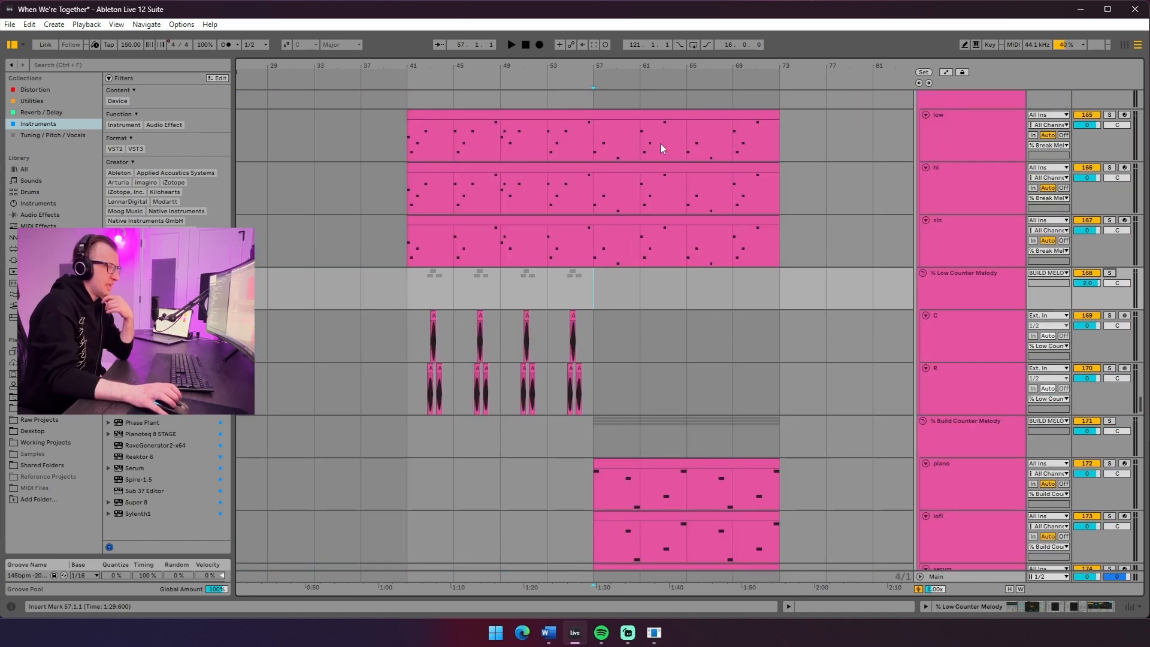
scroll(570, 225, "down", 3, "ctrl")
scroll(570, 225, "down", 20)
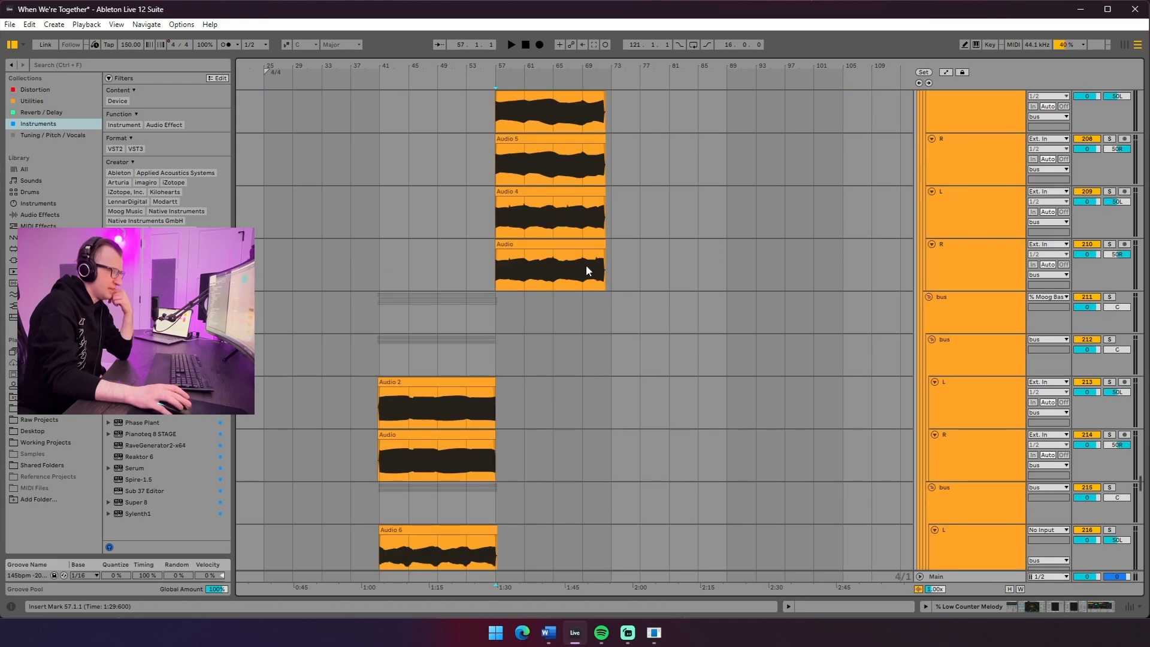
scroll(588, 315, "up", 15)
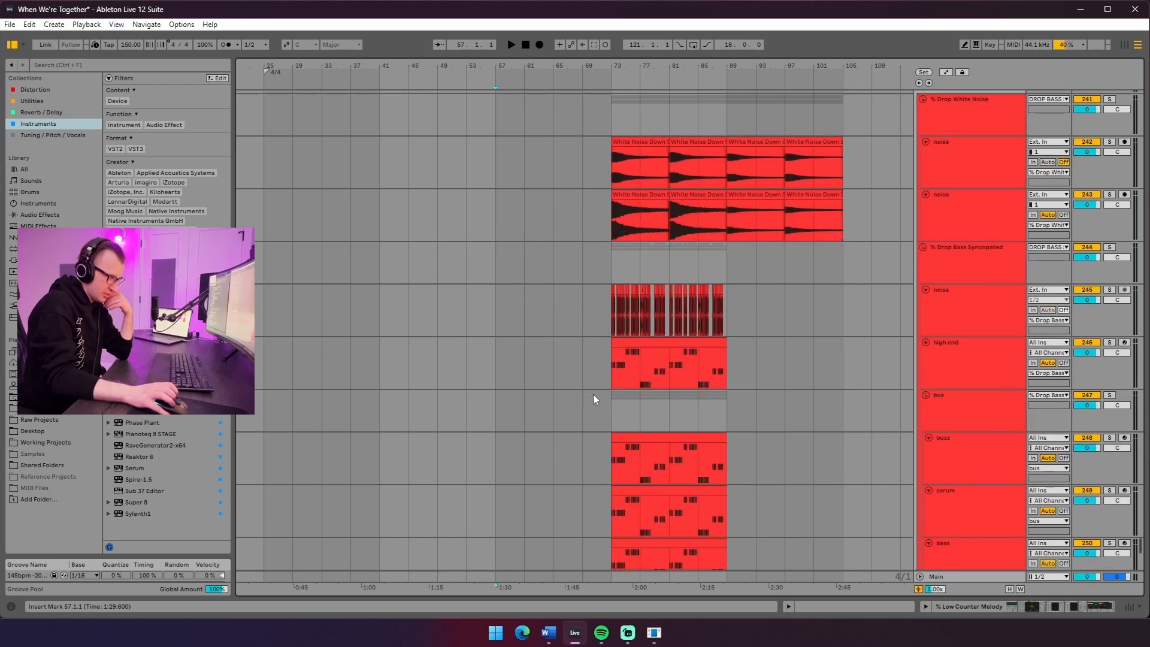
scroll(591, 395, "down", 5)
left_click(545, 265)
scroll(591, 328, "down", 20)
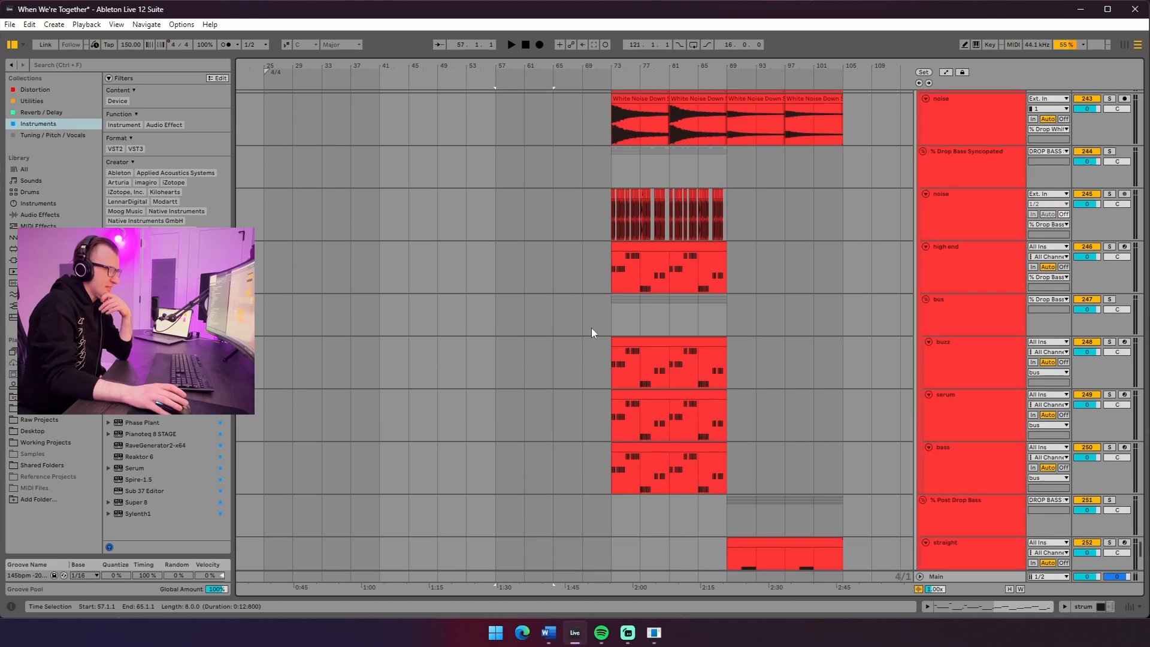
left_click(633, 491)
scroll(555, 439, "up", 20)
scroll(555, 439, "up", 20)
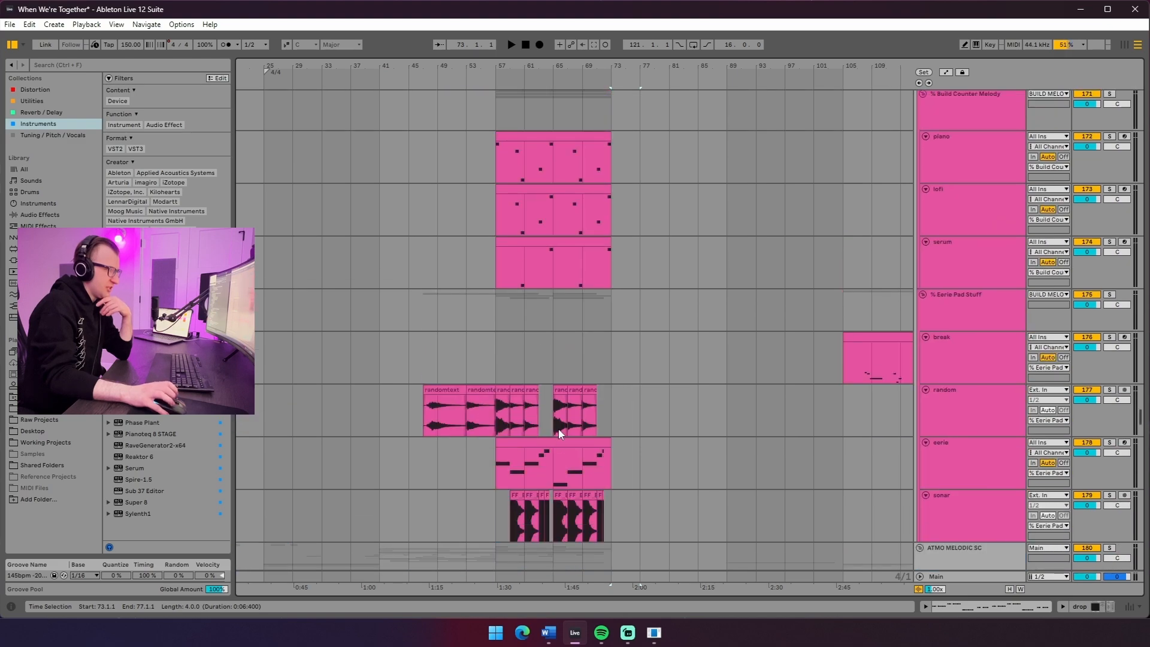
Compare the build section with the drop section and place the insert marker at bar 57 on the Pings group
left_click_drag(492, 354, 627, 460)
left_click(623, 328)
scroll(627, 372, "up", 6)
scroll(629, 393, "down", 3)
scroll(627, 395, "down", 20)
left_click_drag(610, 350, 739, 453)
scroll(659, 419, "up", 20)
left_click(506, 389)
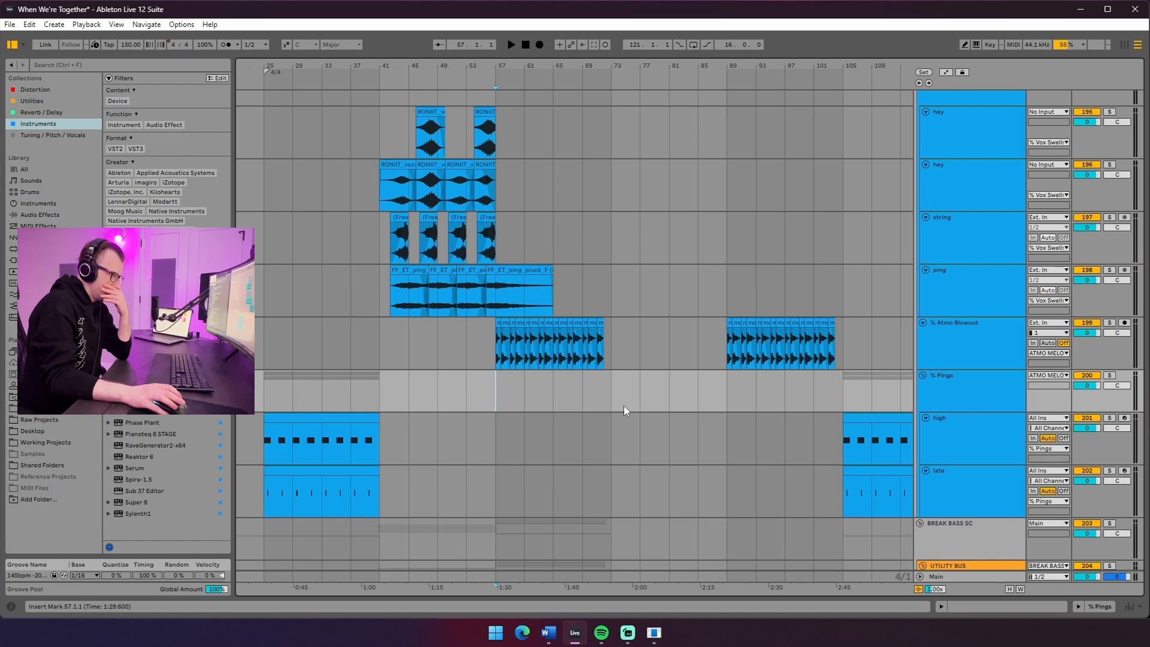
Place the insert marker at bar 75 on the bass track of the syncopated drop bass and play from there
scroll(635, 414, "down", 20)
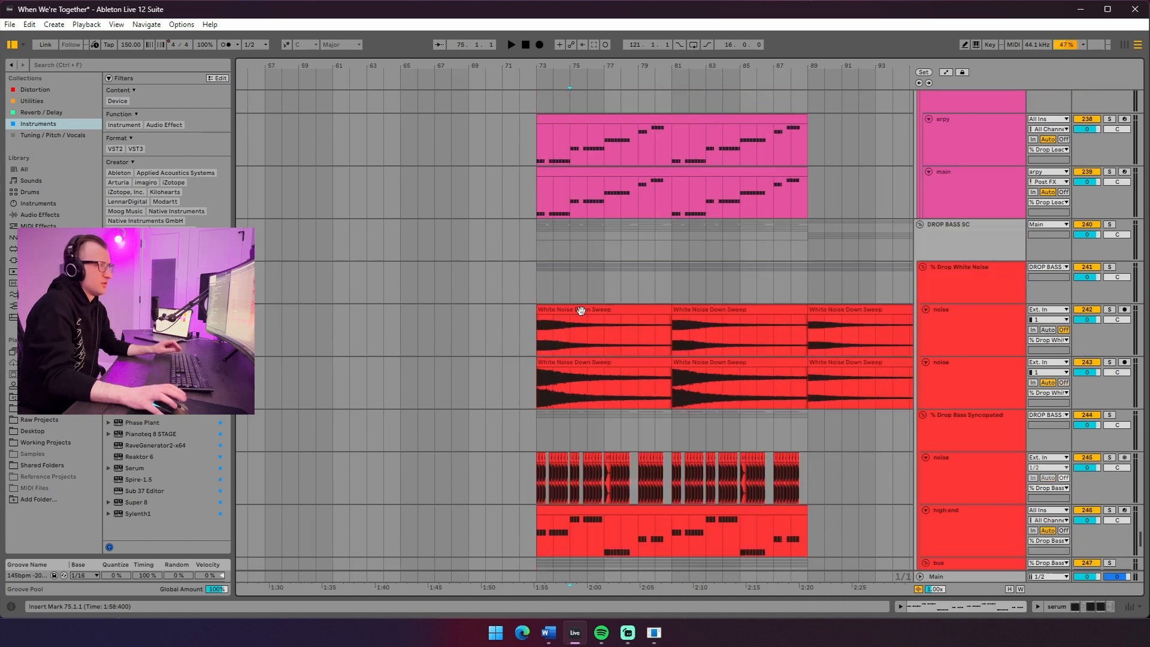
scroll(579, 310, "down", 10)
left_click(567, 297)
scroll(577, 316, "up", 3)
key("space")
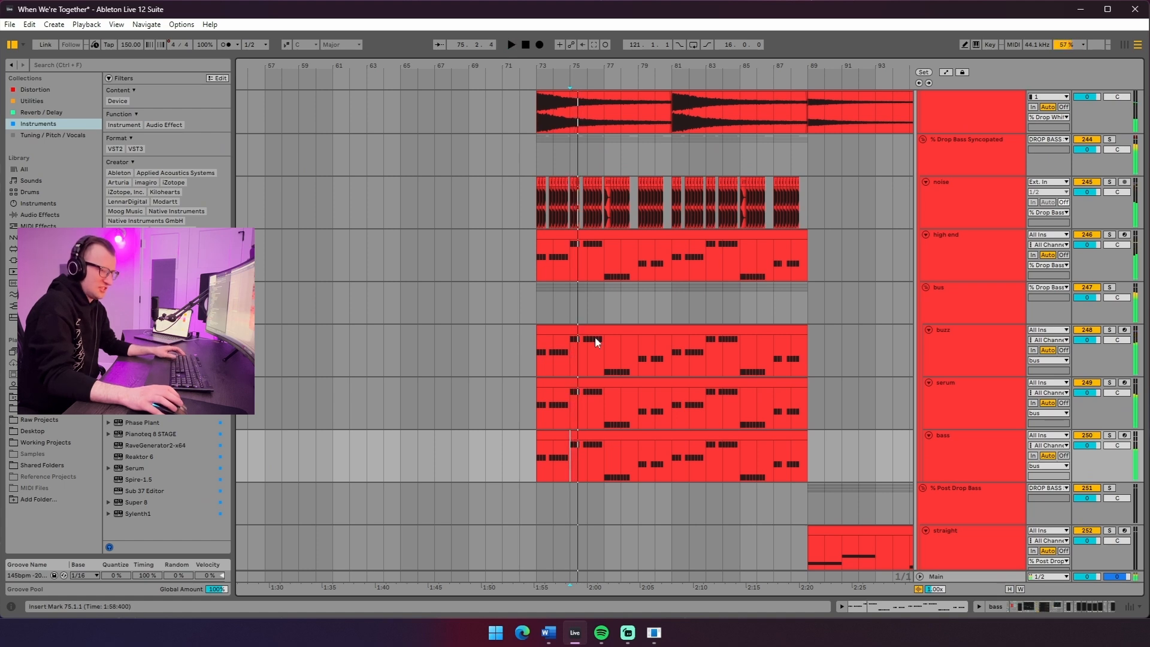
scroll(617, 384, "up", 12)
key("space")
Select the ping clip spanning bars 73–89 and play from bar 77 on the drop bass's bus group
left_click(616, 252)
double_click(615, 252)
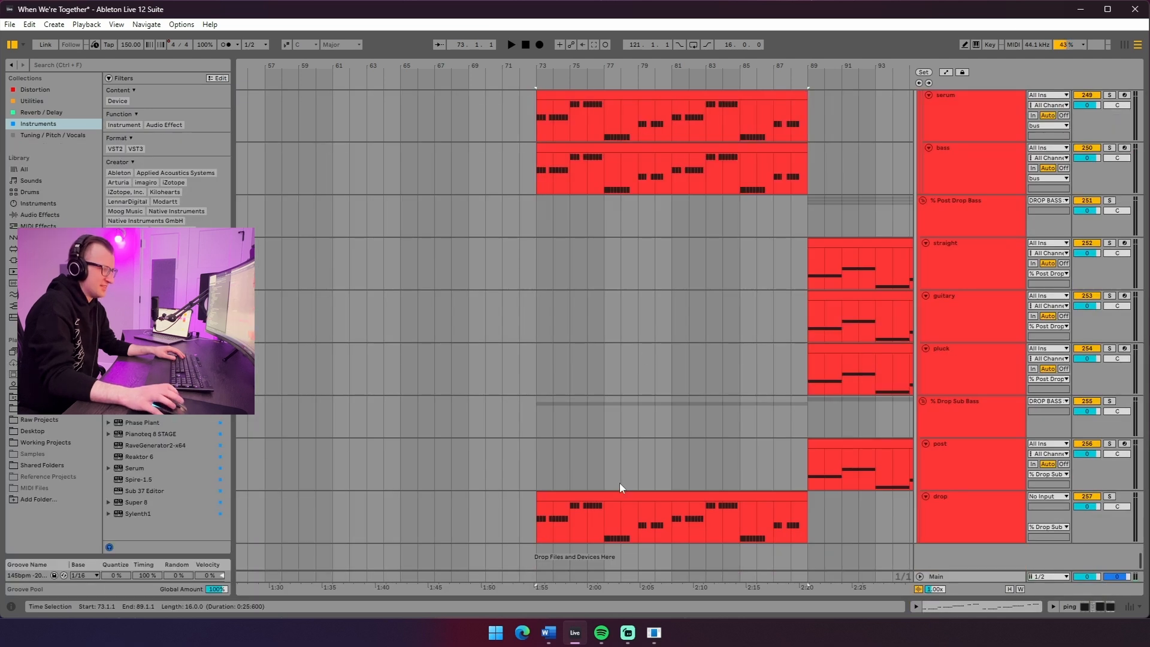
left_click(623, 496)
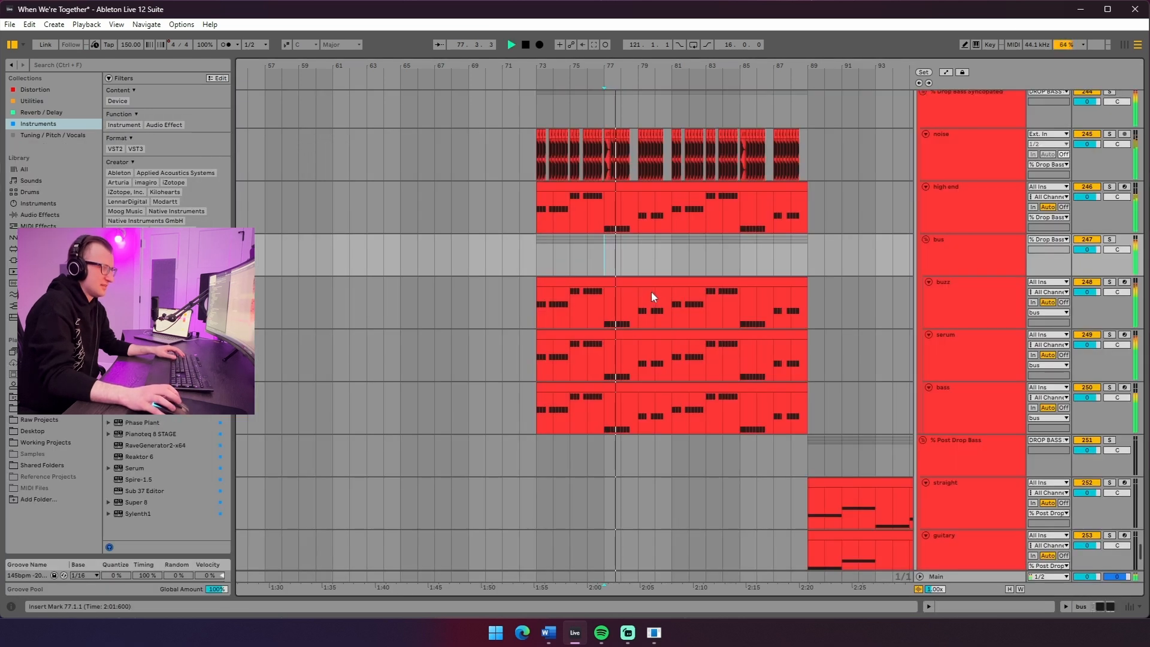
Examine the buzz clip's notes during playback, then close the clip view and stop playing
double_click(652, 291)
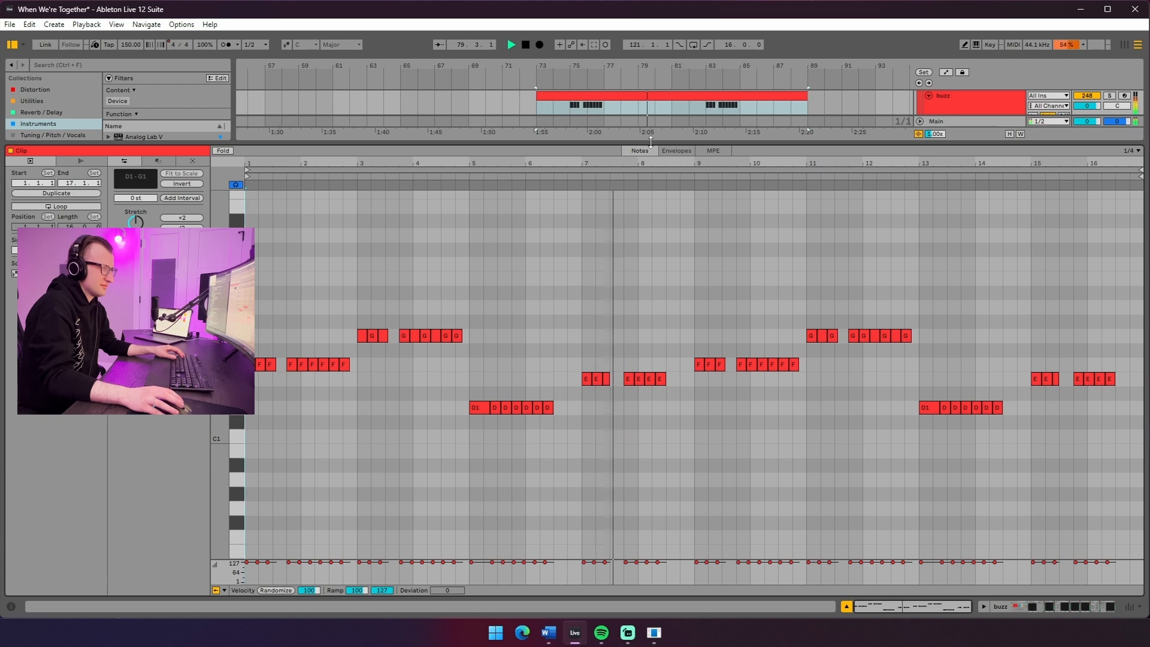
key("ctrl+alt+l")
scroll(669, 316, "up", 7)
key("space")
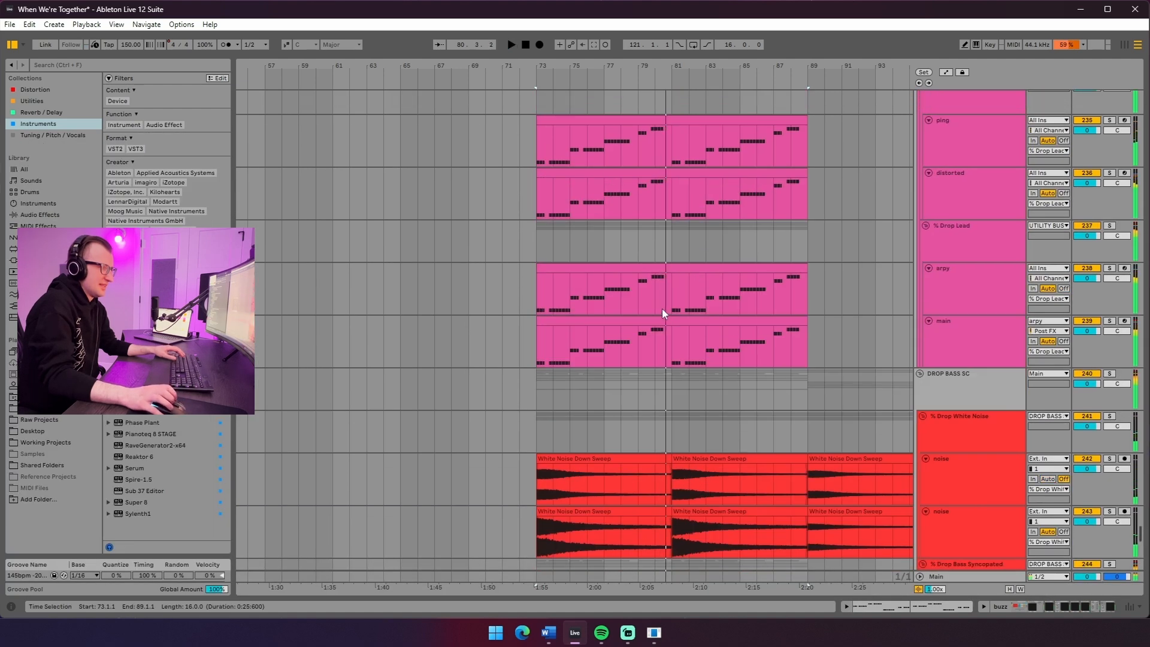
Return to the drop bass tracks and place the insert marker at bar 78 on the buzz track
scroll(661, 306, "down", 10)
scroll(660, 301, "up", 5)
scroll(662, 306, "down", 5)
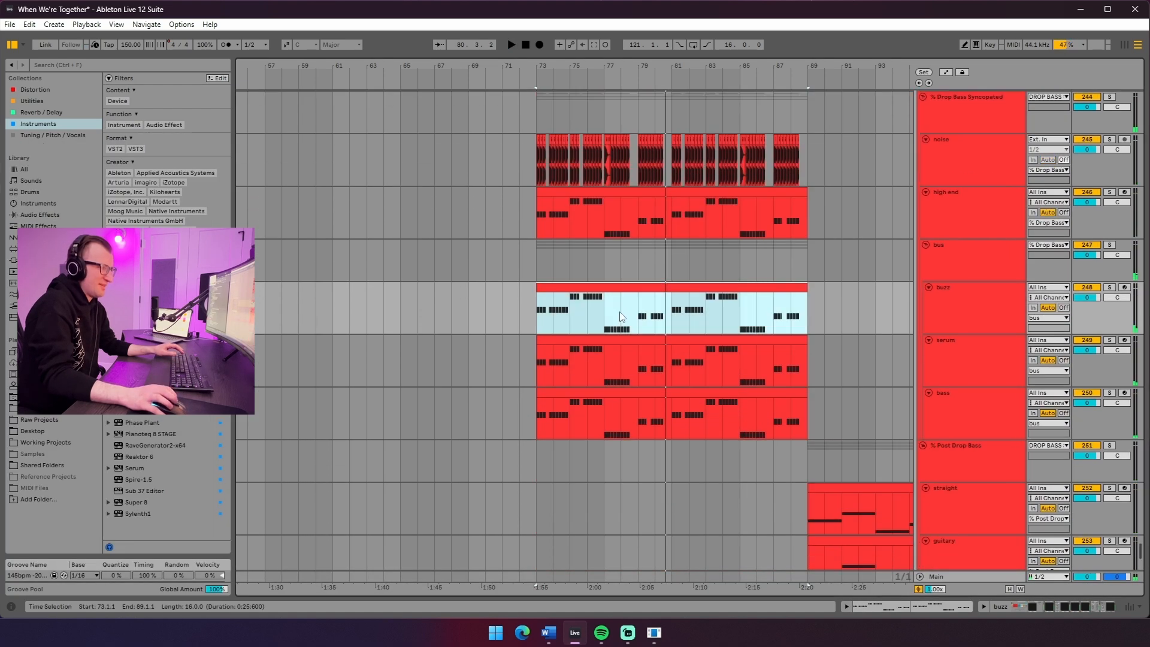
left_click(628, 322)
mouse_move(628, 318)
left_mouse_down()
mouse_move(654, 321)
mouse_move(622, 318)
left_mouse_up()
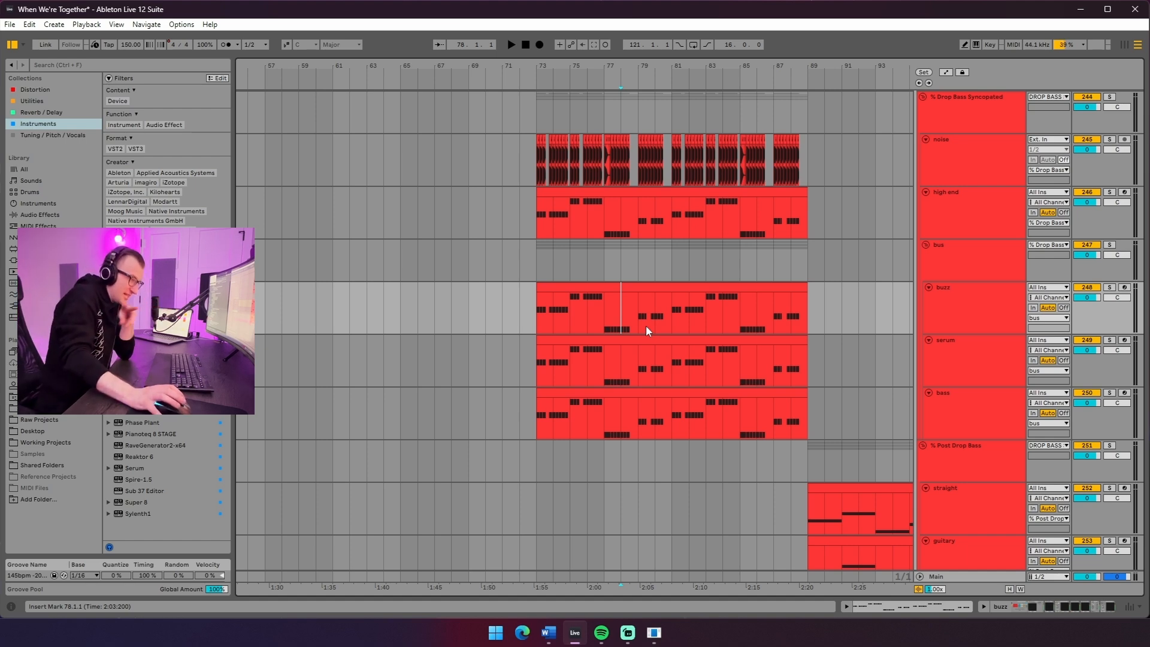
Examine the second half of the drop, placing the insert marker at bar 89 on the lofi track and on the straight track
scroll(645, 325, "up", 10)
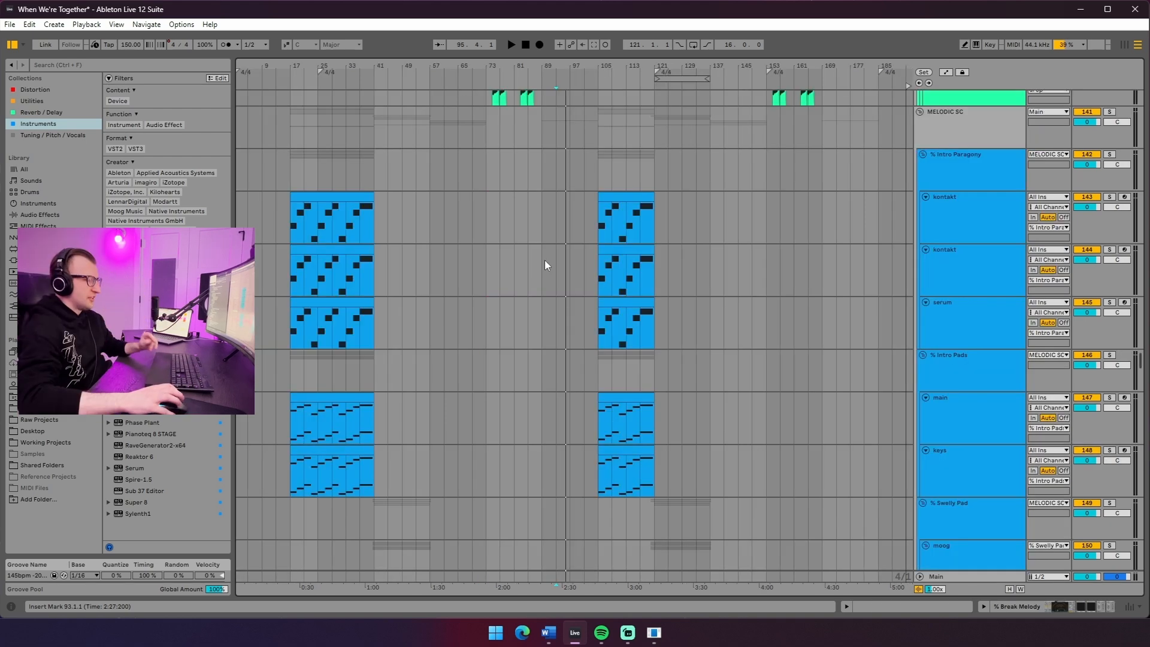
scroll(542, 257, "down", 8)
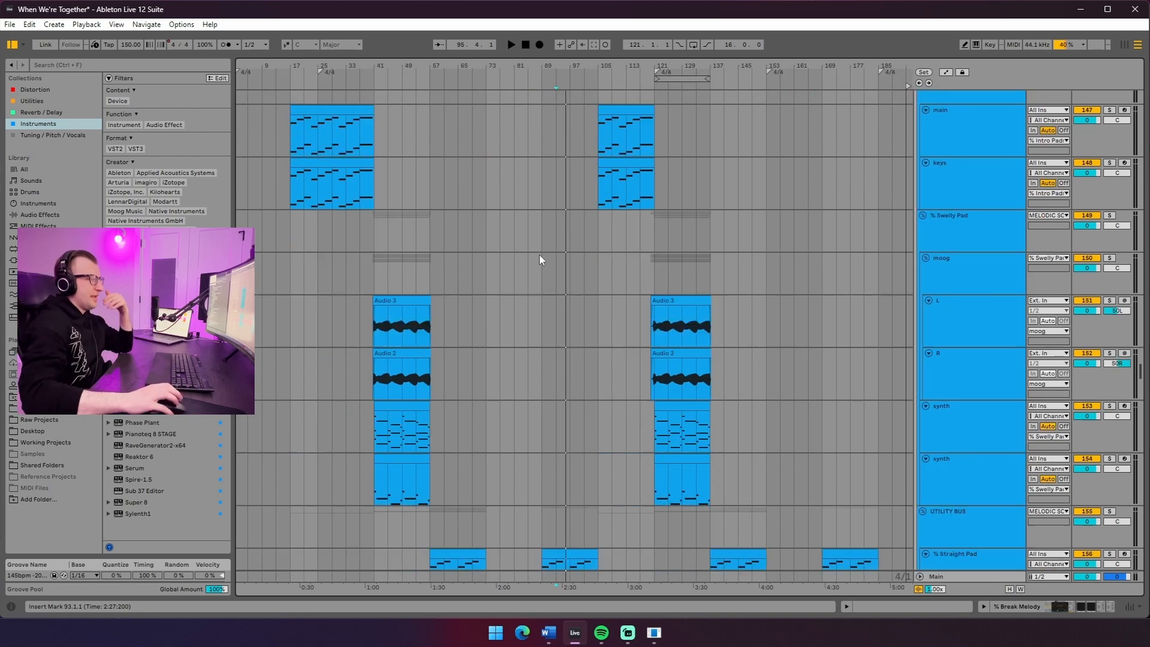
scroll(551, 245, "down", 15)
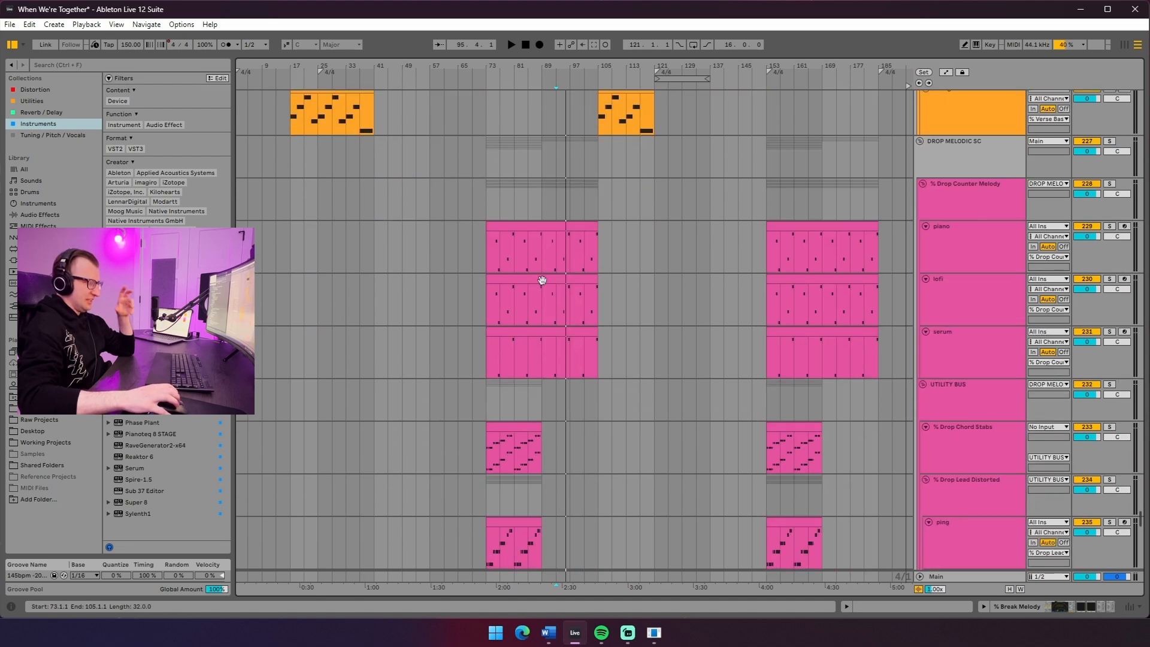
left_click(542, 282)
scroll(542, 282, "down", 8)
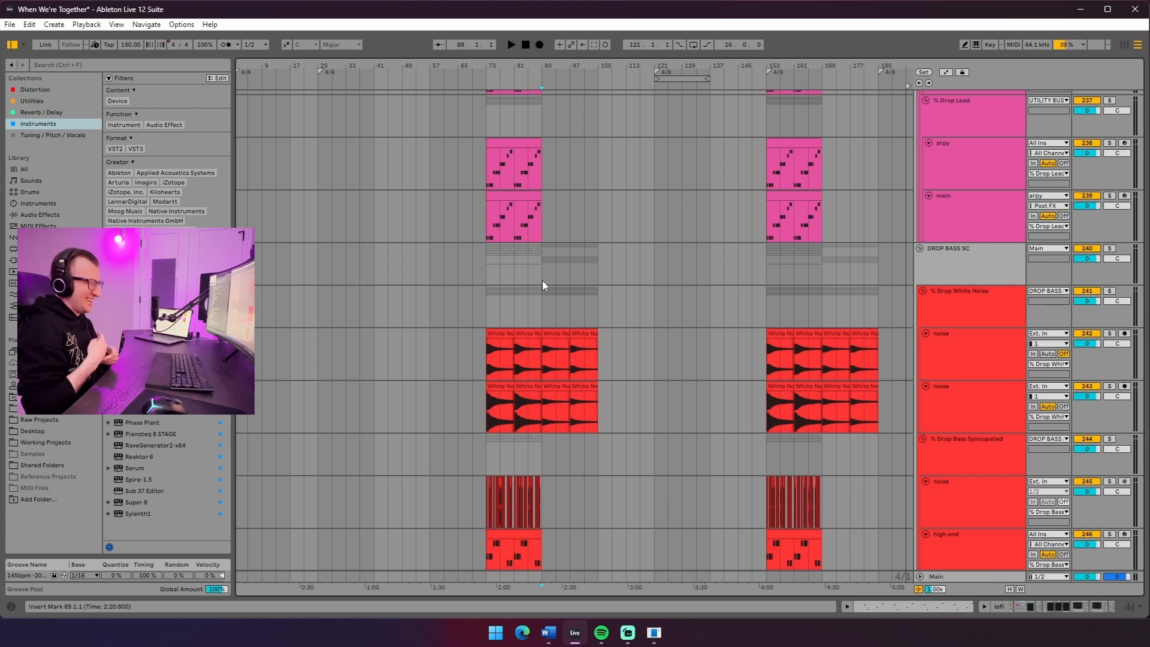
scroll(541, 280, "down", 10)
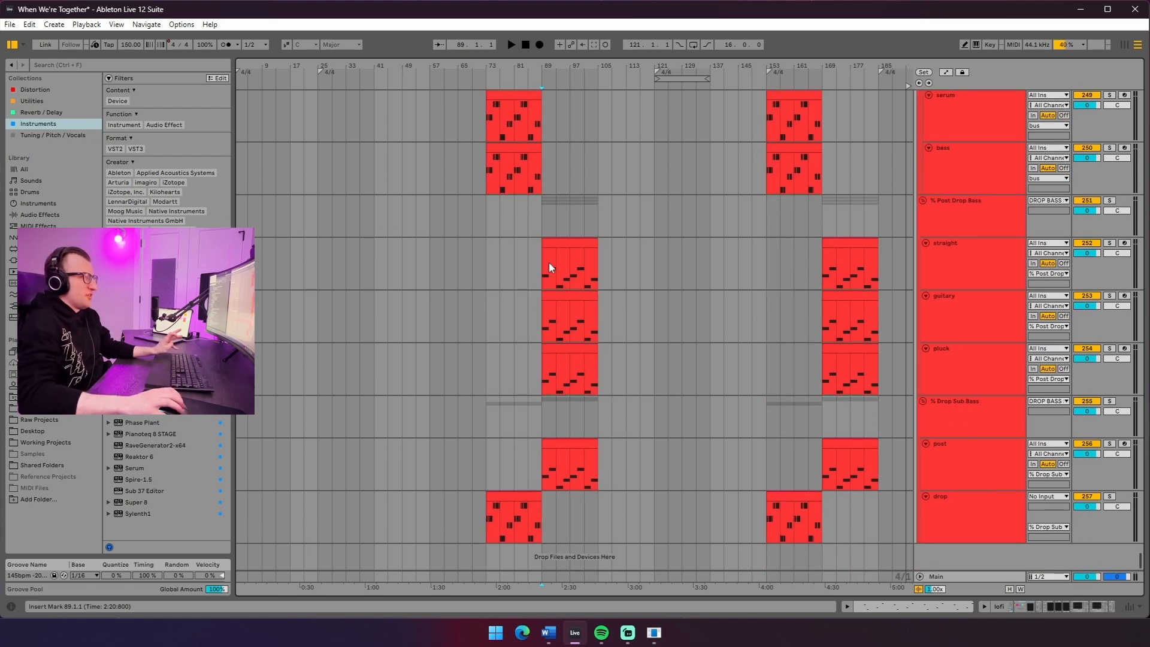
left_click(543, 266)
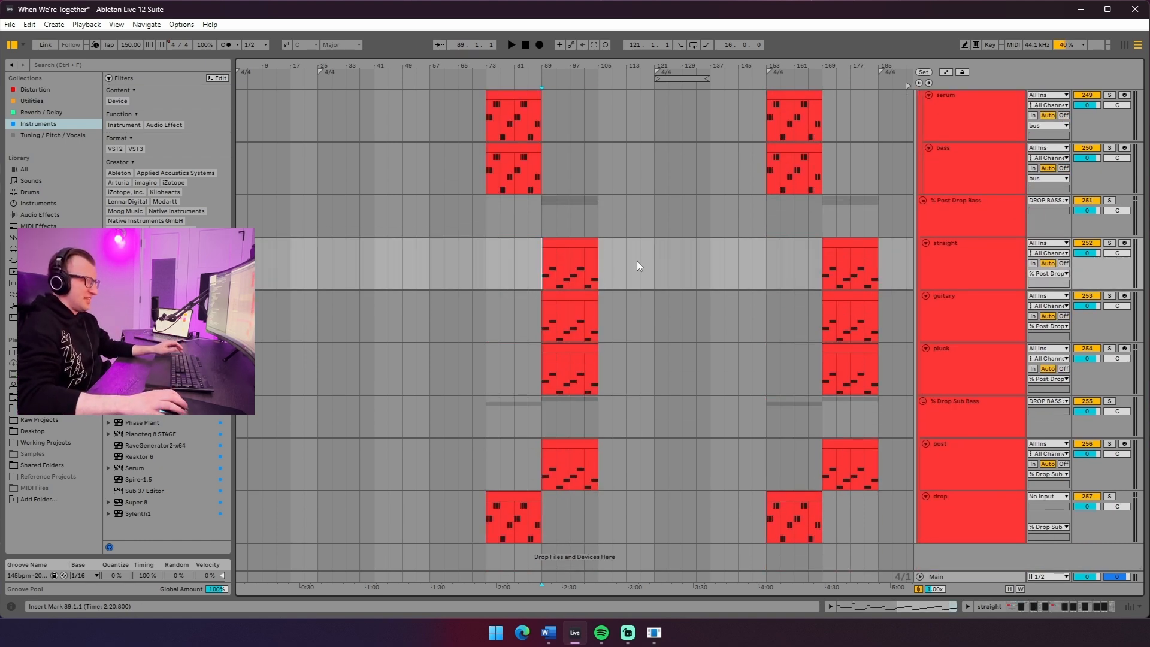
Select the Vox Lead clip near bar 89 and play it with Vox Lead and Straight Pad soloed
scroll(612, 222, "up", 20)
scroll(567, 360, "up", 20)
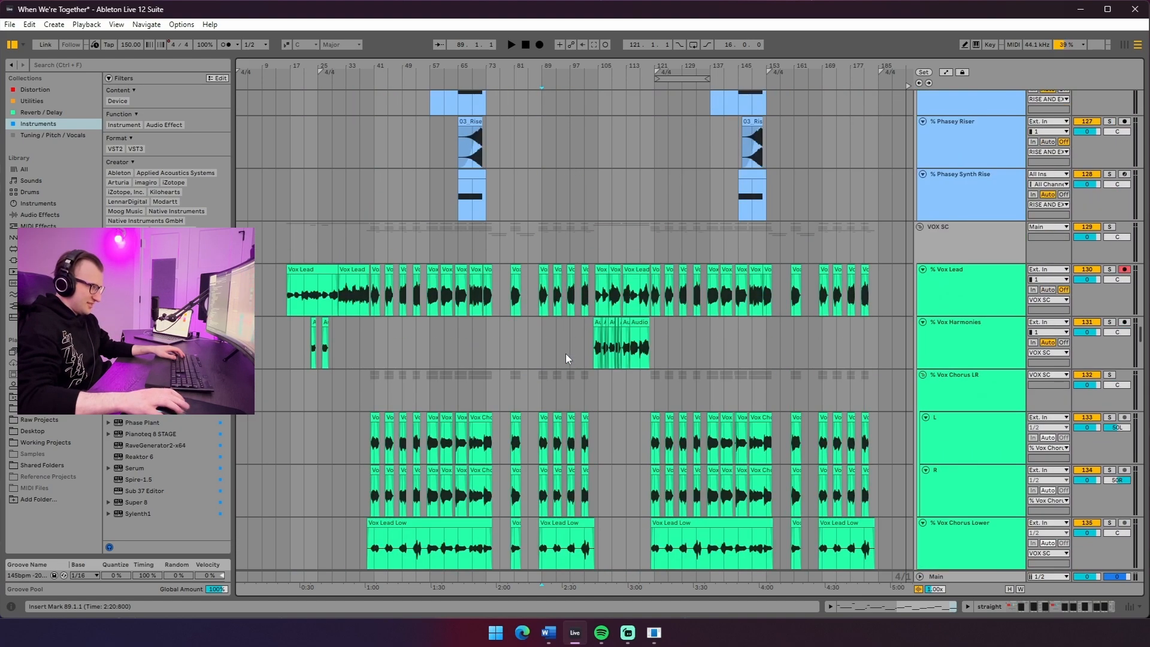
scroll(566, 354, "up", 1)
left_click(542, 283)
scroll(998, 294, "down", 20)
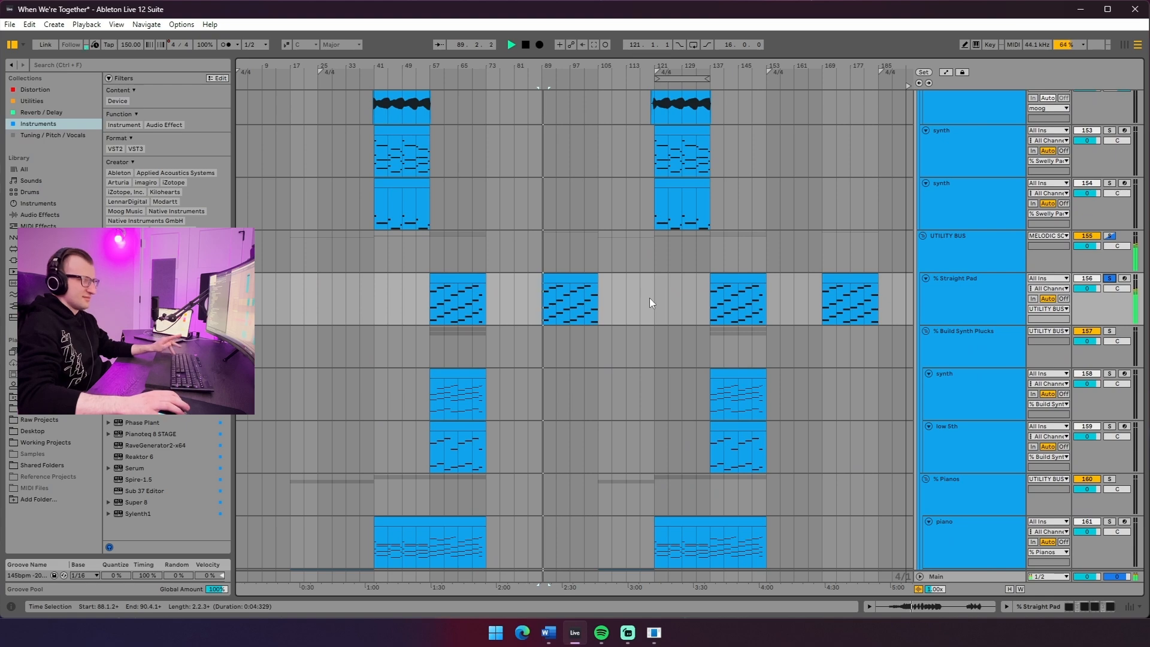
Examine the melody and vocal arrangement during playback, with a closer view of the Vox Lead clips
scroll(728, 293, "up", 20)
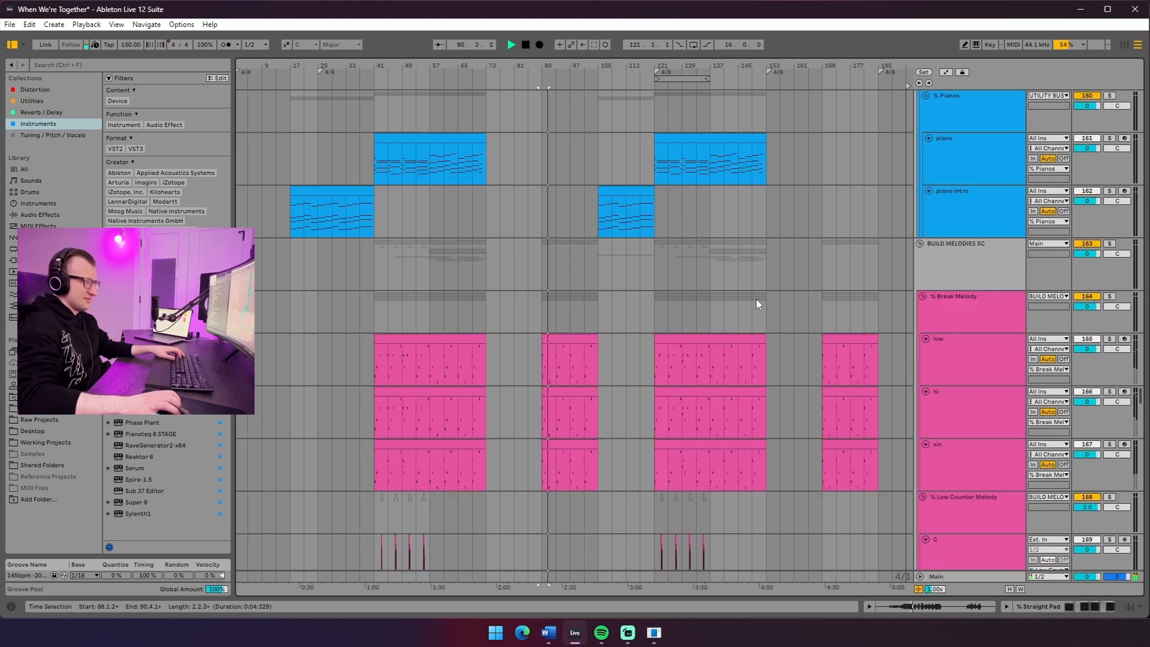
scroll(743, 316, "down", 15)
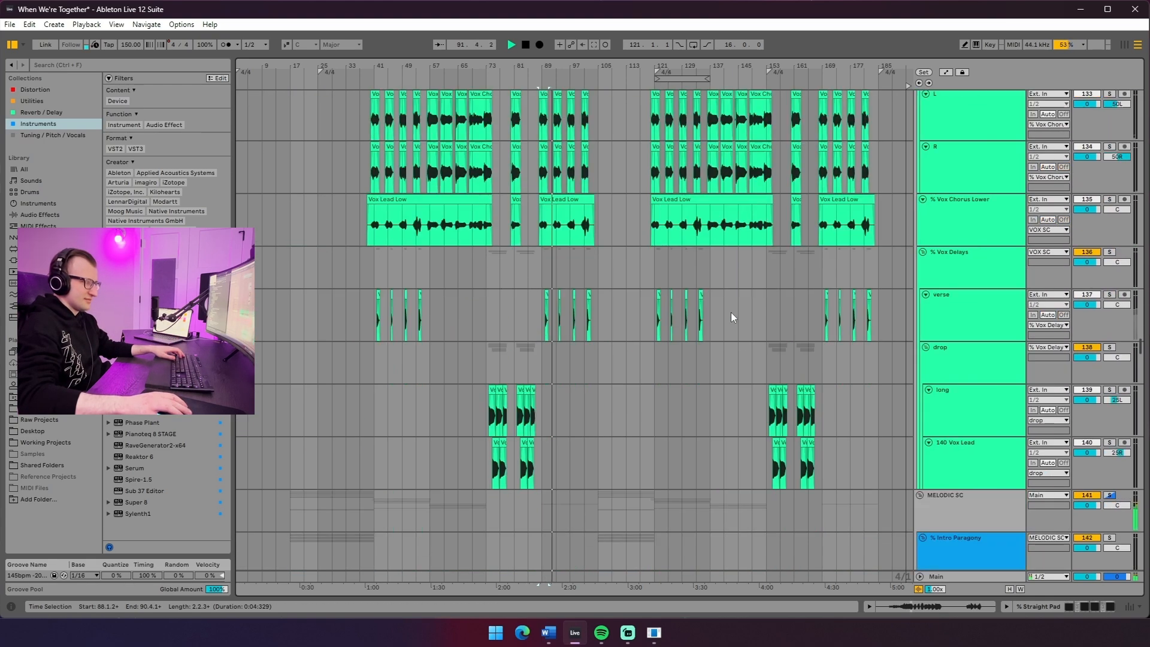
scroll(674, 310, "up", 15)
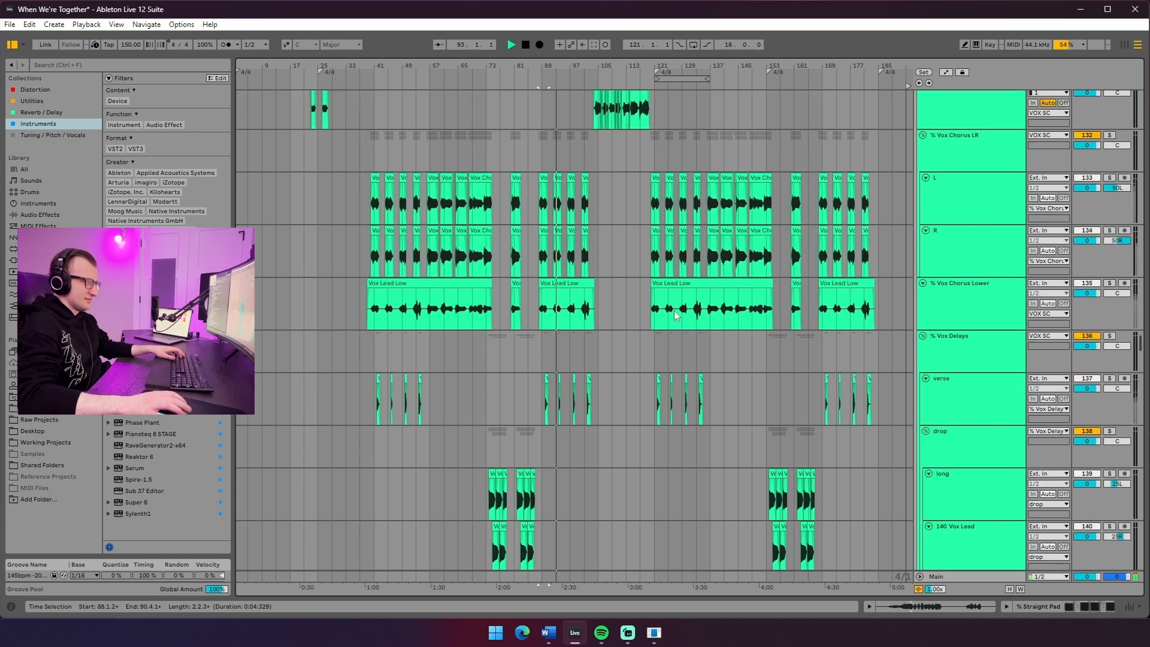
left_click_drag(476, 70, 620, 158)
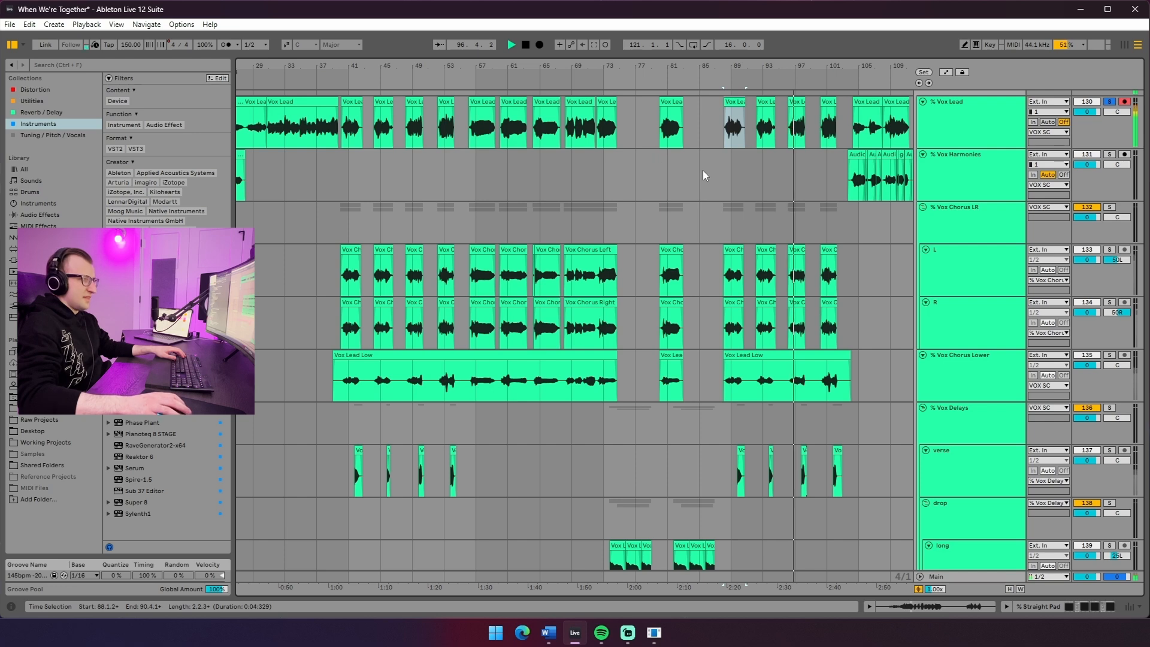
Select the Vox Lead clip at bar 40, solo the piano track with Vox Lead, and play from that clip
key("space")
left_click(351, 102)
scroll(456, 223, "down", 15)
scroll(473, 222, "down", 10)
left_click(1110, 221)
key("space")
scroll(468, 295, "up", 15)
scroll(455, 321, "up", 10)
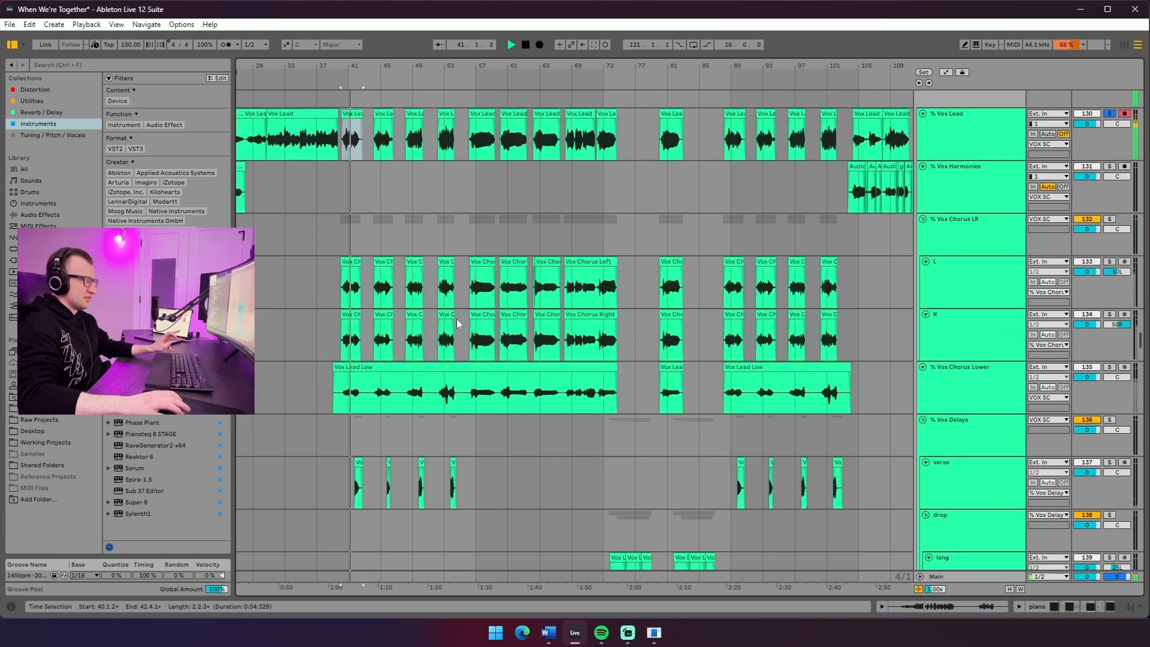
Stop playback after viewing the wider vocal arrangement, and select the range from bar 41 to bar 57 on the melodic tracks
scroll(470, 164, "down", 3)
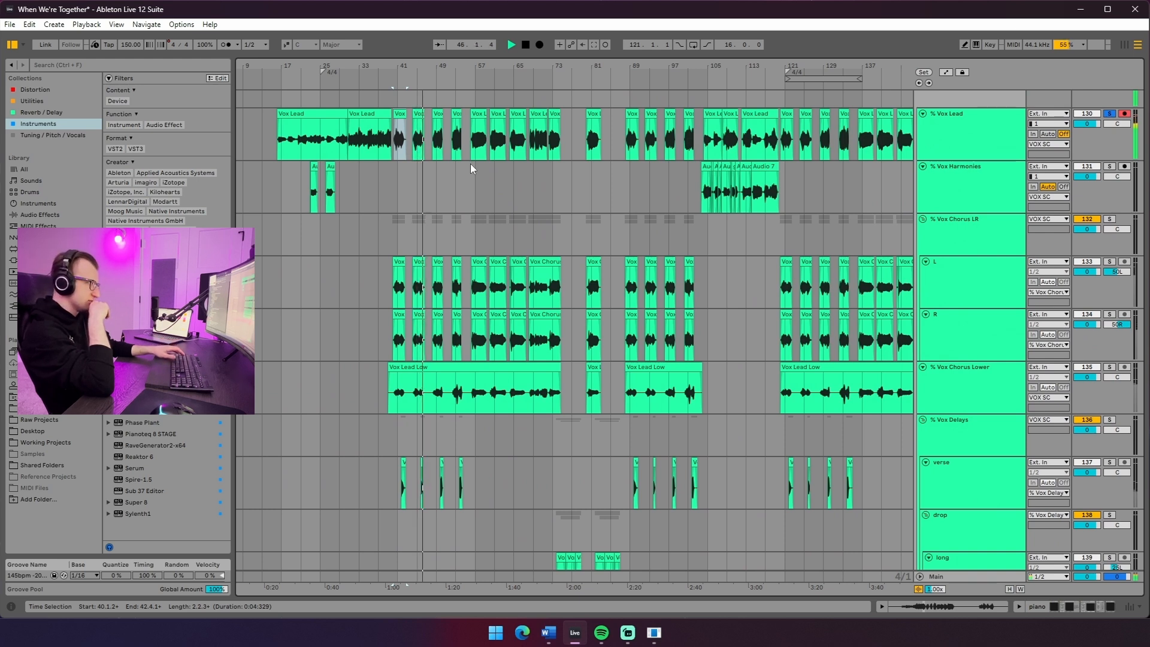
key("space")
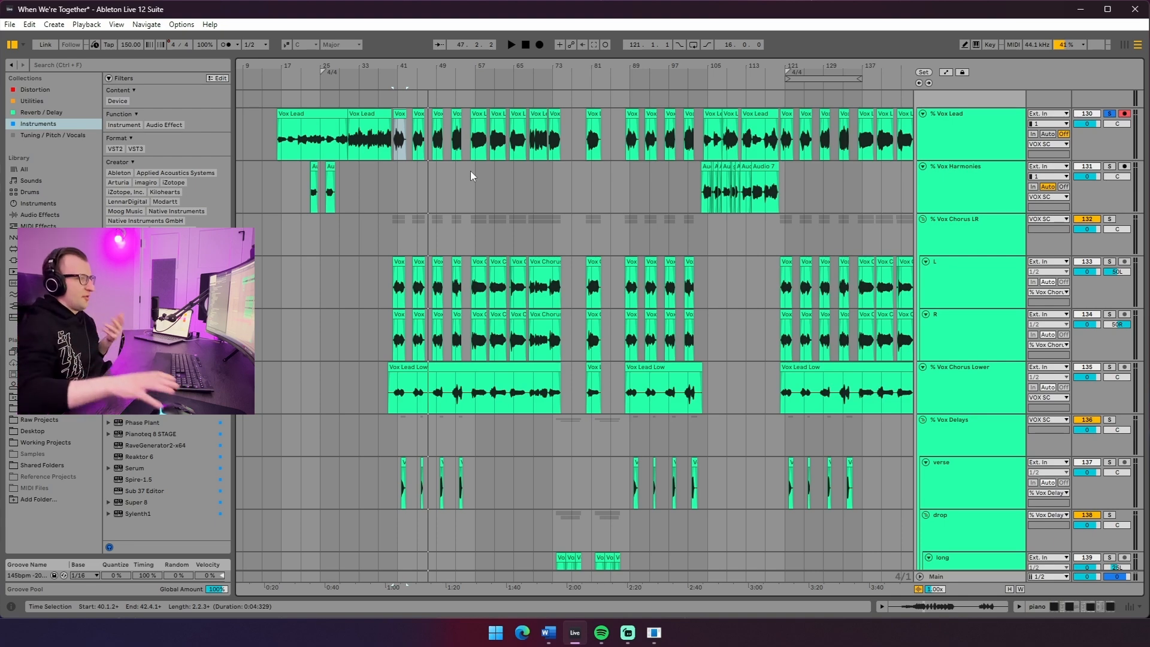
scroll(470, 166, "down", 20)
scroll(592, 295, "down", 10)
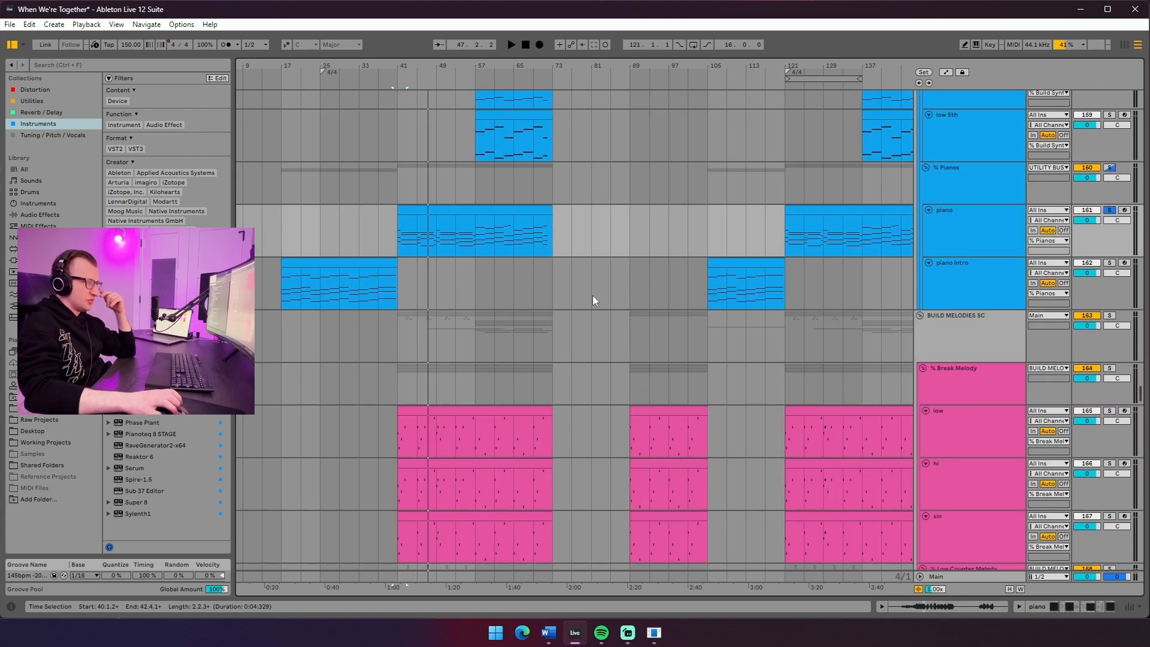
left_click_drag(398, 139, 476, 144)
Place the insert marker at bar 89 and select the Break Melody clips on low, hi and sin from bar 89 to 105
scroll(603, 227, "down", 10)
scroll(603, 224, "down", 20)
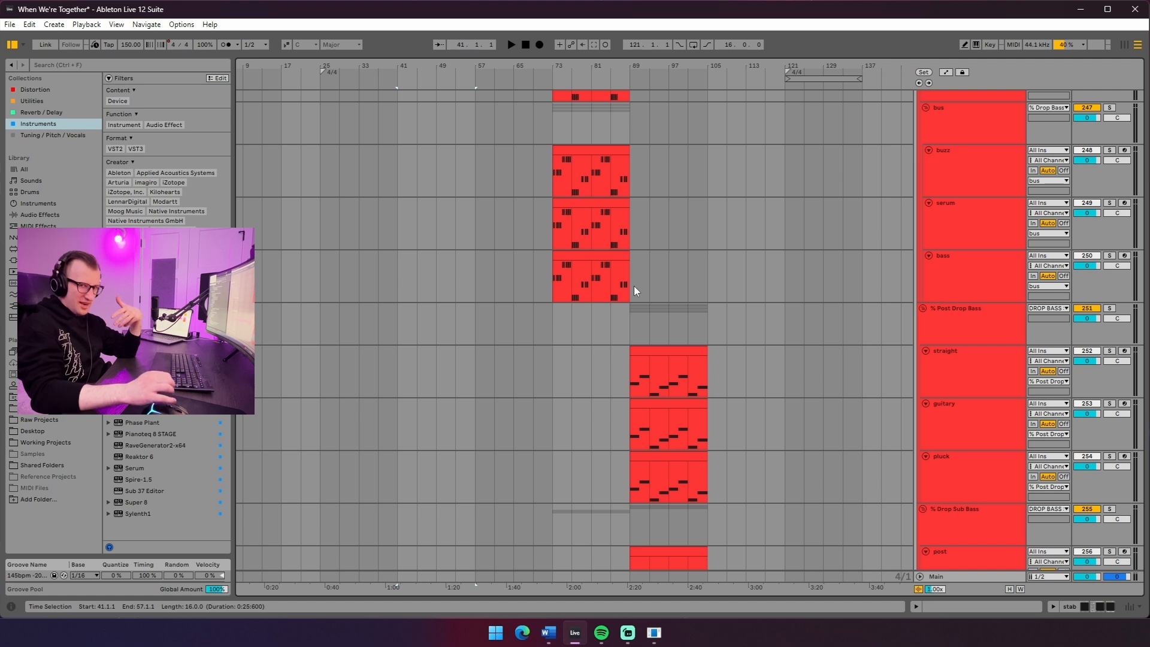
left_click(674, 302)
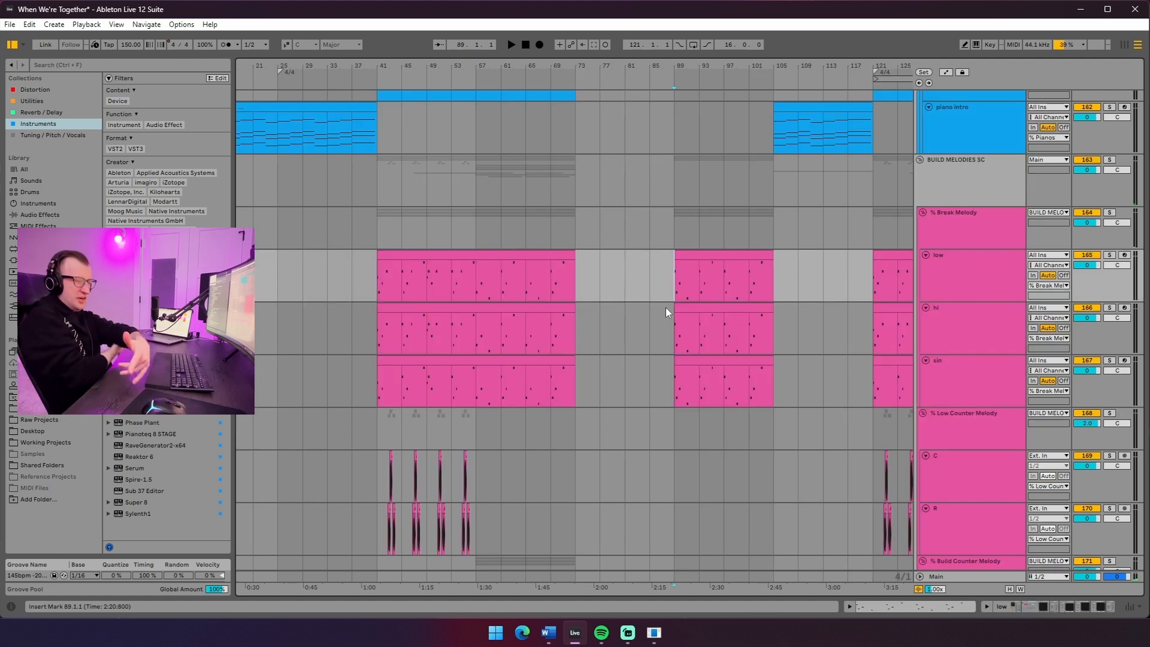
left_click_drag(667, 278, 777, 386)
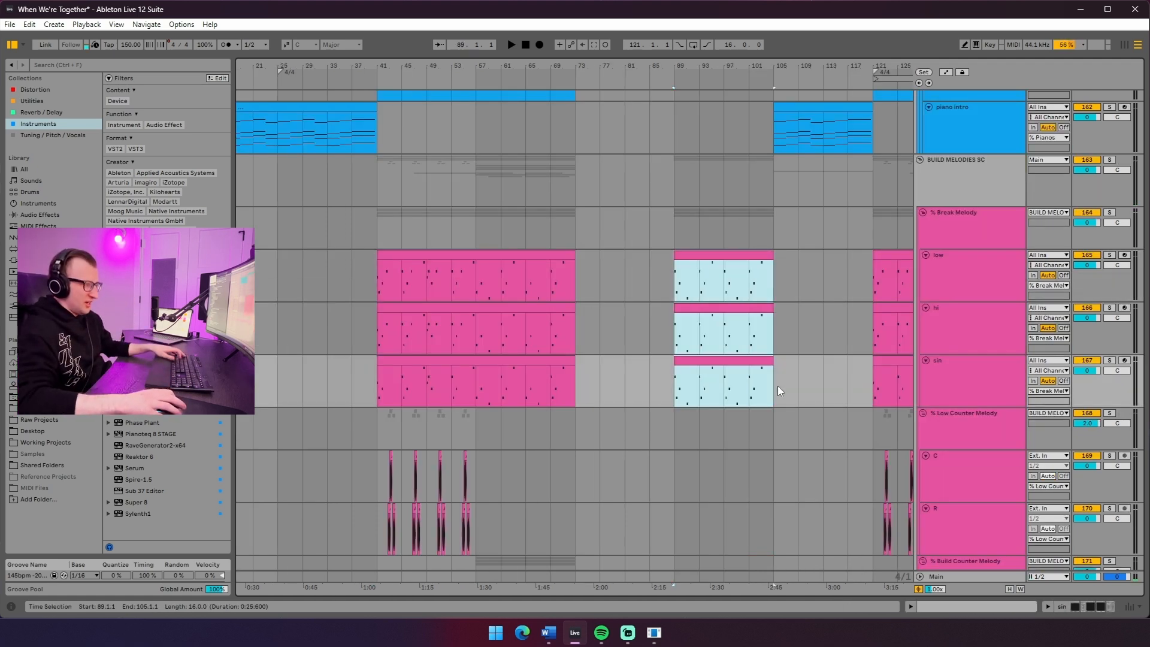
Try to copy the low, hi and sin Break Melody clips of bars 41 to 57 to bar 89
left_click_drag(375, 279, 477, 384)
key("ctrl+c")
left_click(672, 277)
key("ctrl+v")
mouse_move(746, 67)
left_mouse_down()
mouse_move(754, 90)
mouse_move(743, 62)
left_mouse_up()
scroll(721, 257, "up", 5)
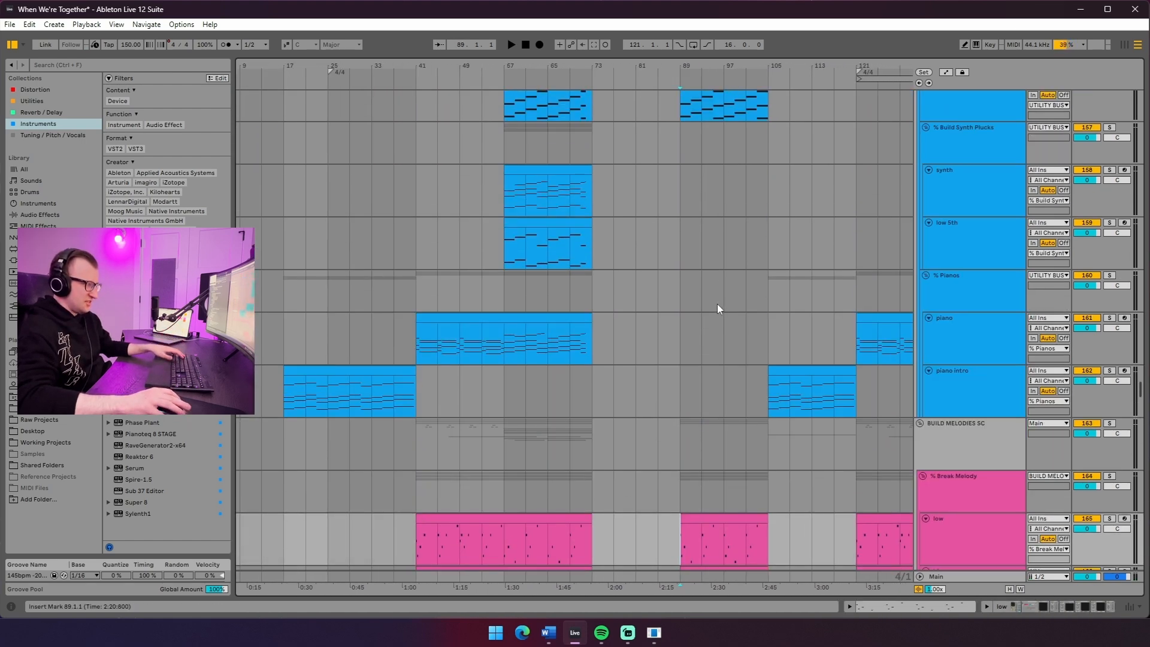
Compare the piano part and Break Melody of bars 41 to 57 with the Break Melody group's bars 89 to 105 by selecting each range
scroll(717, 304, "down", 5)
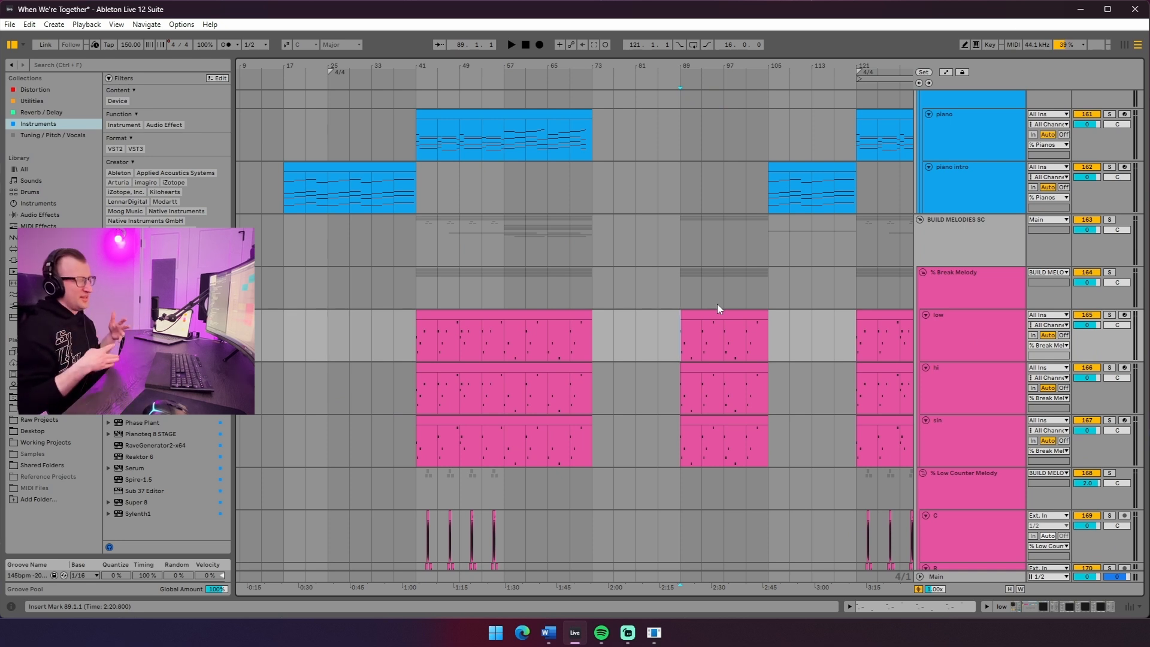
left_click_drag(508, 347, 436, 446)
left_click_drag(418, 145, 504, 144)
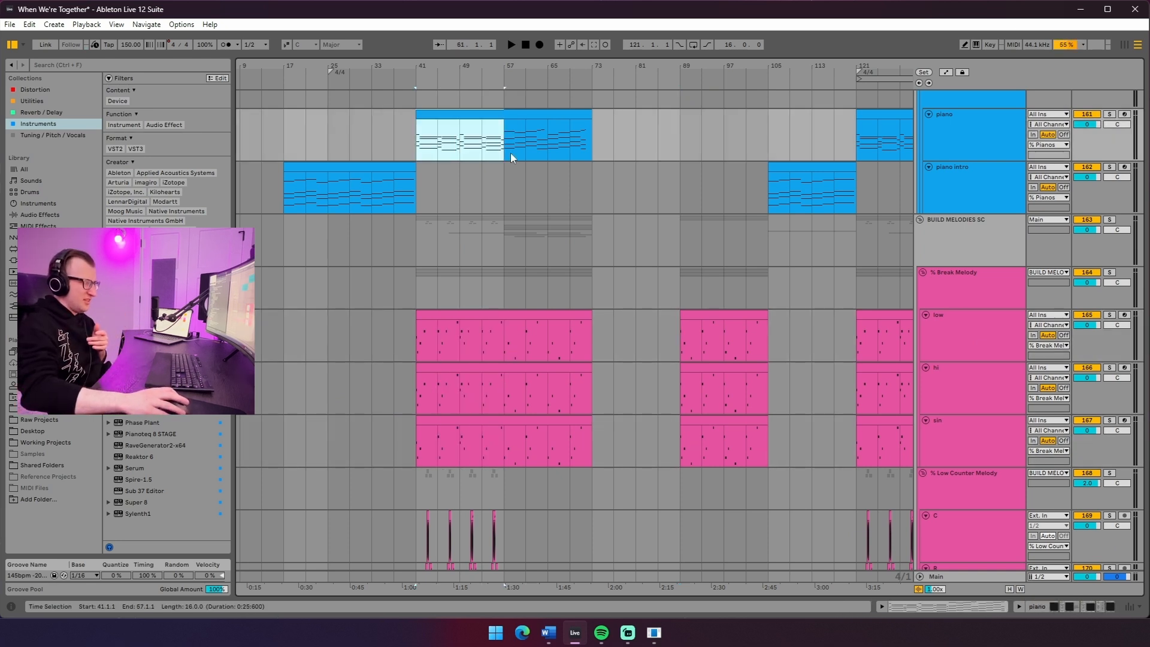
left_click_drag(674, 286, 759, 442)
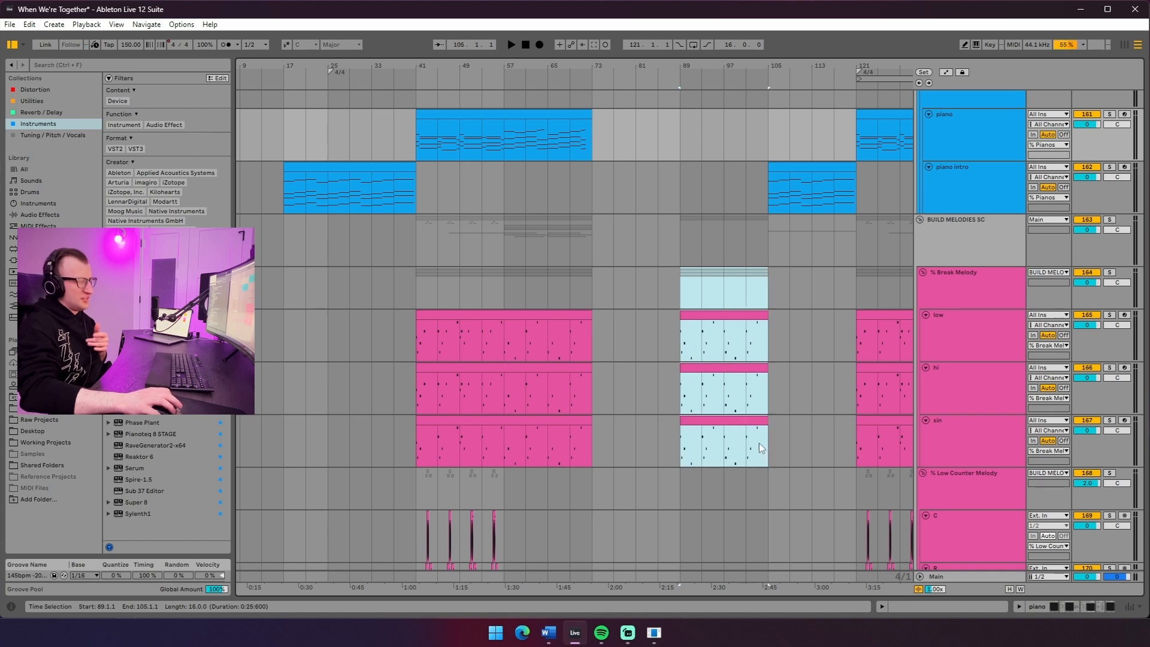
Find the chords under the Break Melody at bar 89 and select the Straight Pad clip there
scroll(749, 420, "down", 5)
scroll(746, 402, "up", 8)
scroll(743, 401, "up", 6)
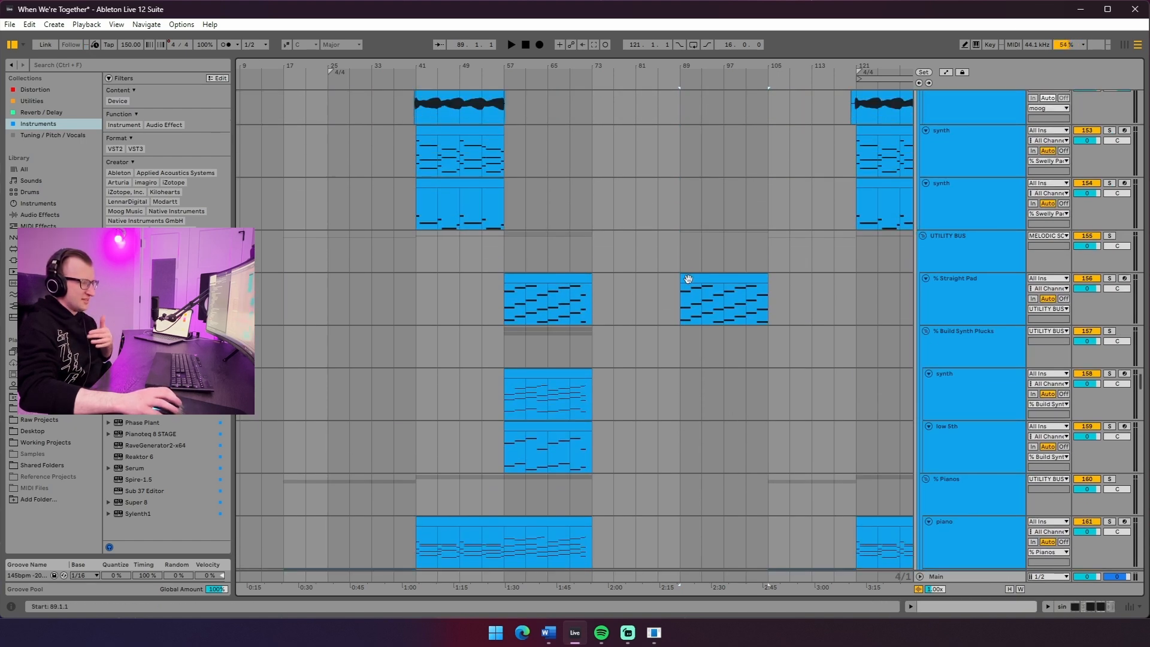
left_click(683, 279)
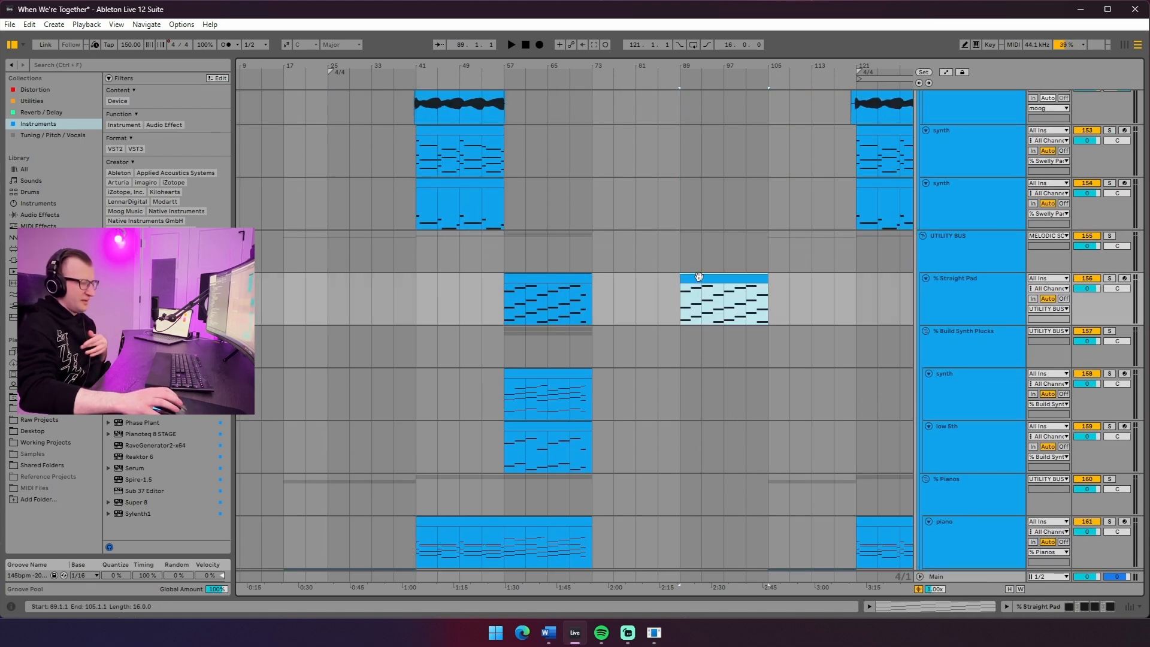
Solo Straight Pad and Break Melody, play from bar 89, and examine both parts during playback
scroll(729, 308, "down", 8)
scroll(729, 308, "up", 8)
scroll(874, 302, "down", 7)
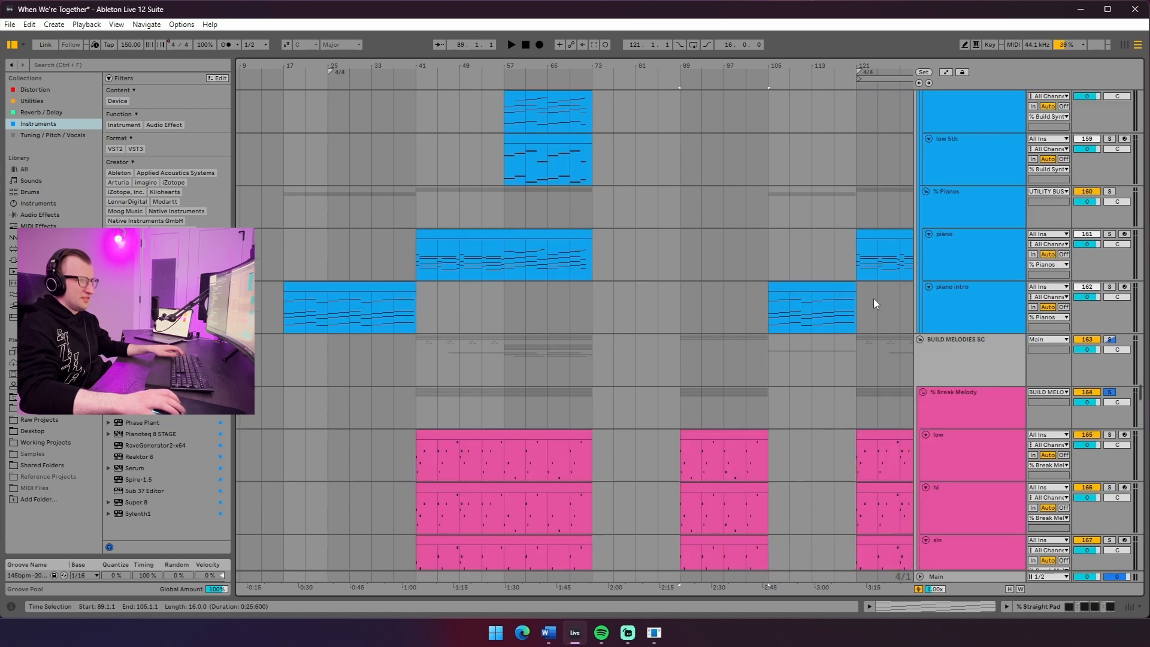
scroll(873, 297, "up", 5)
key("space")
scroll(872, 294, "down", 7)
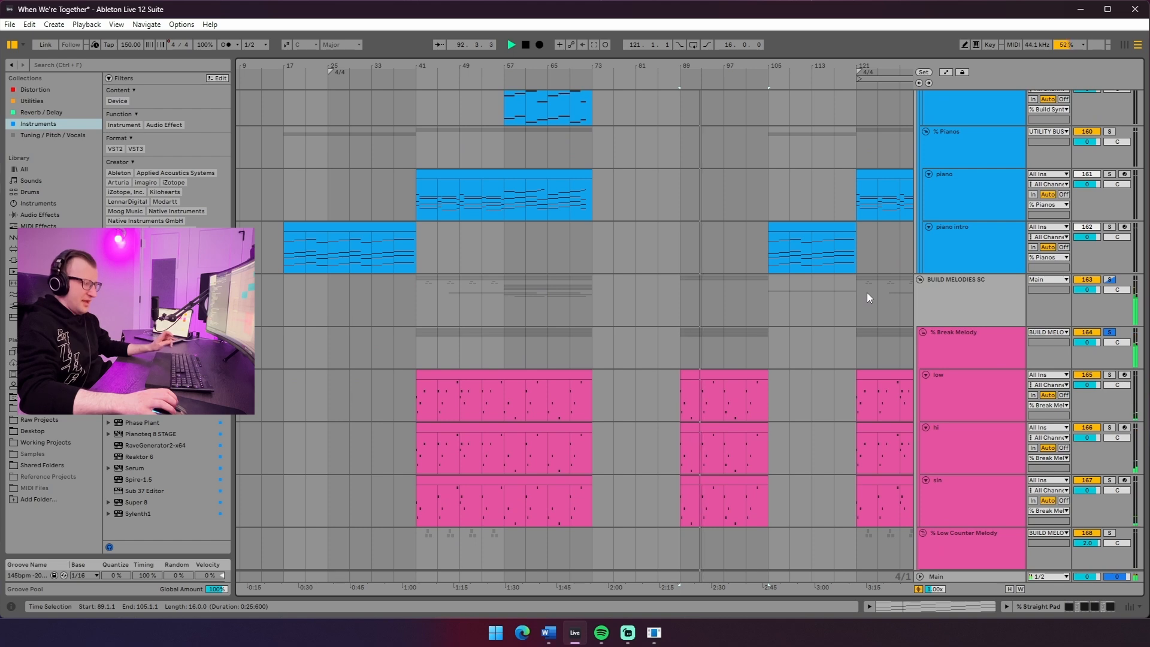
scroll(864, 296, "up", 6)
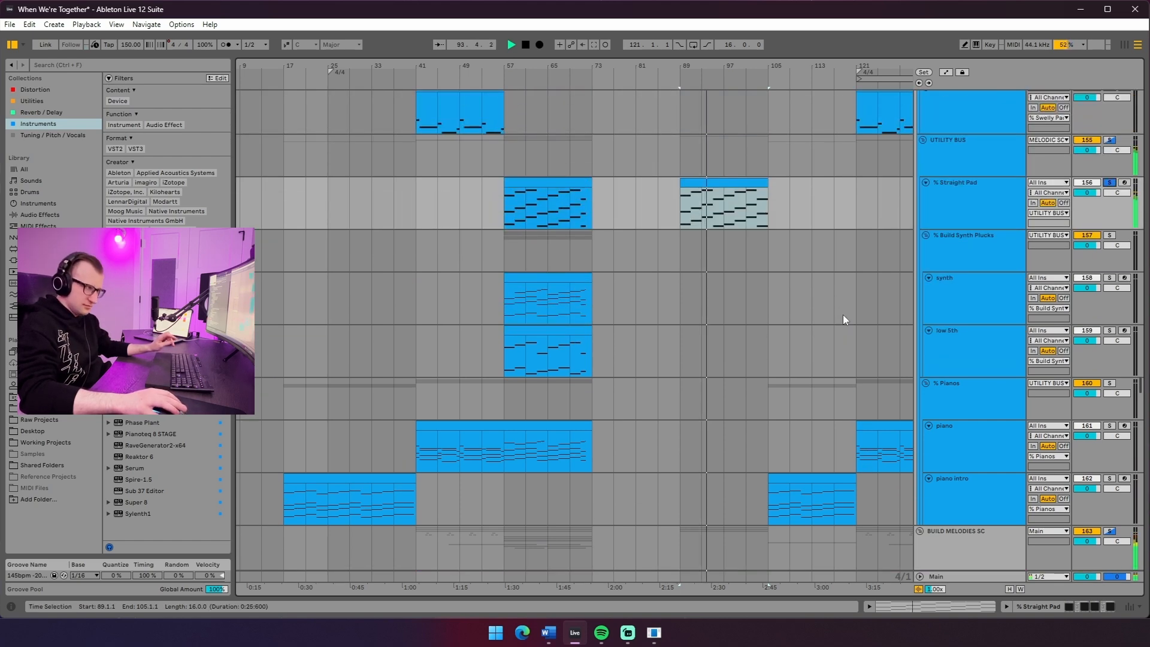
scroll(843, 313, "down", 2)
scroll(842, 314, "up", 5)
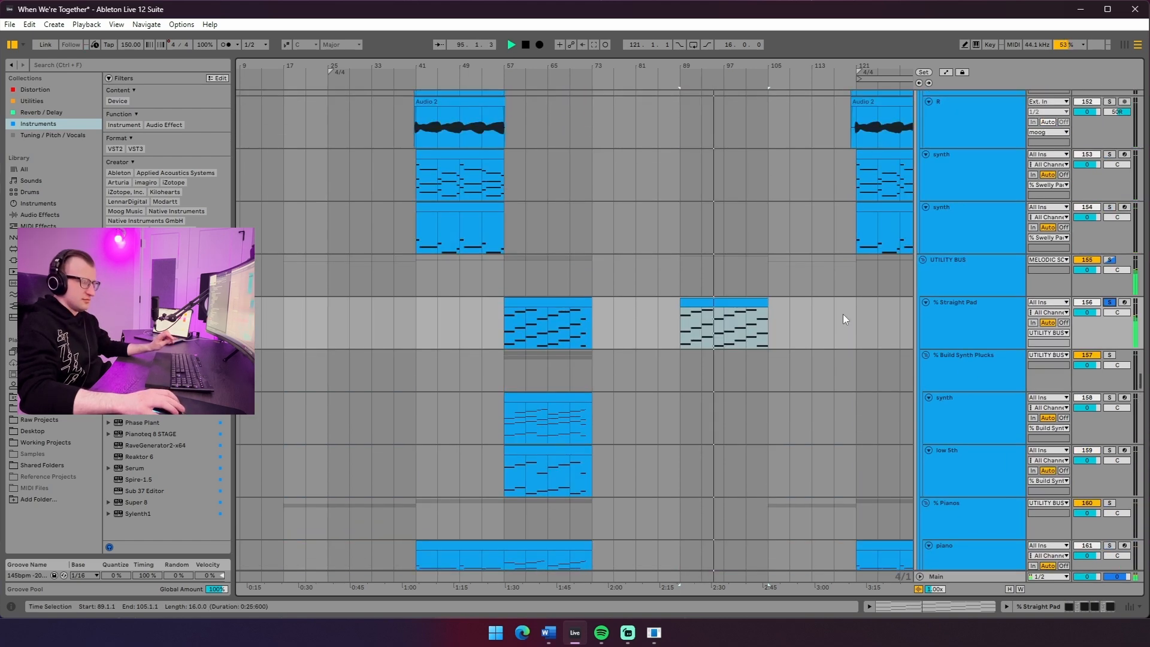
scroll(842, 313, "down", 10)
Place the insert marker at bar 41, stop playback, and play from there with only piano and Break Melody soloed
left_click(422, 357)
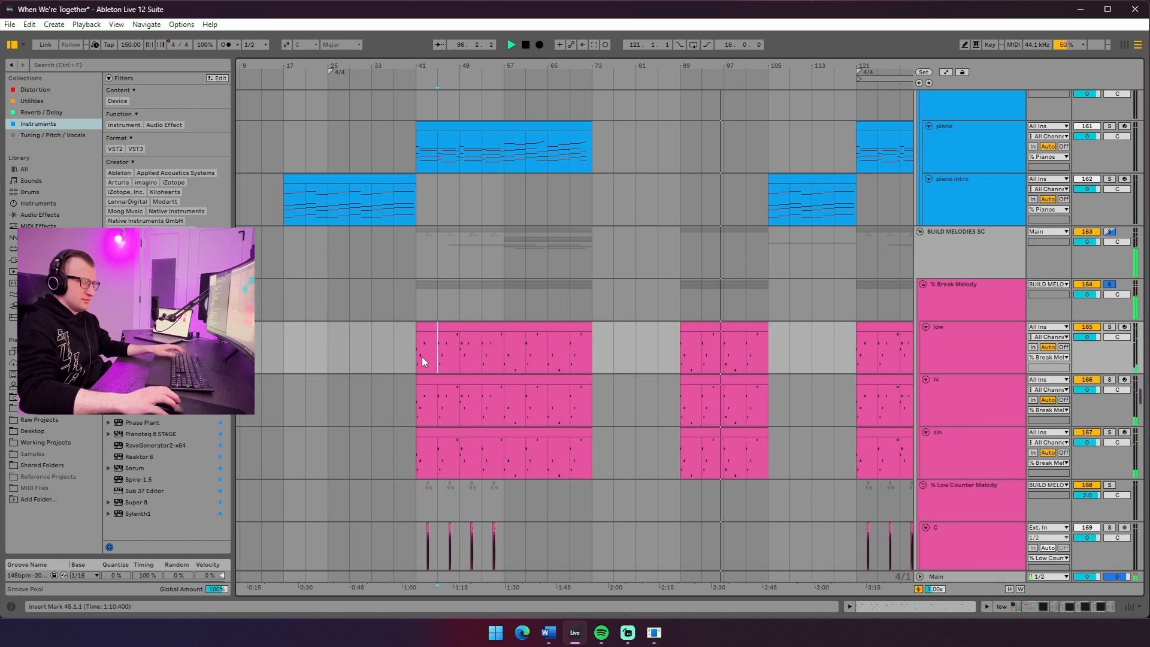
left_click(423, 361)
scroll(473, 358, "up", 10)
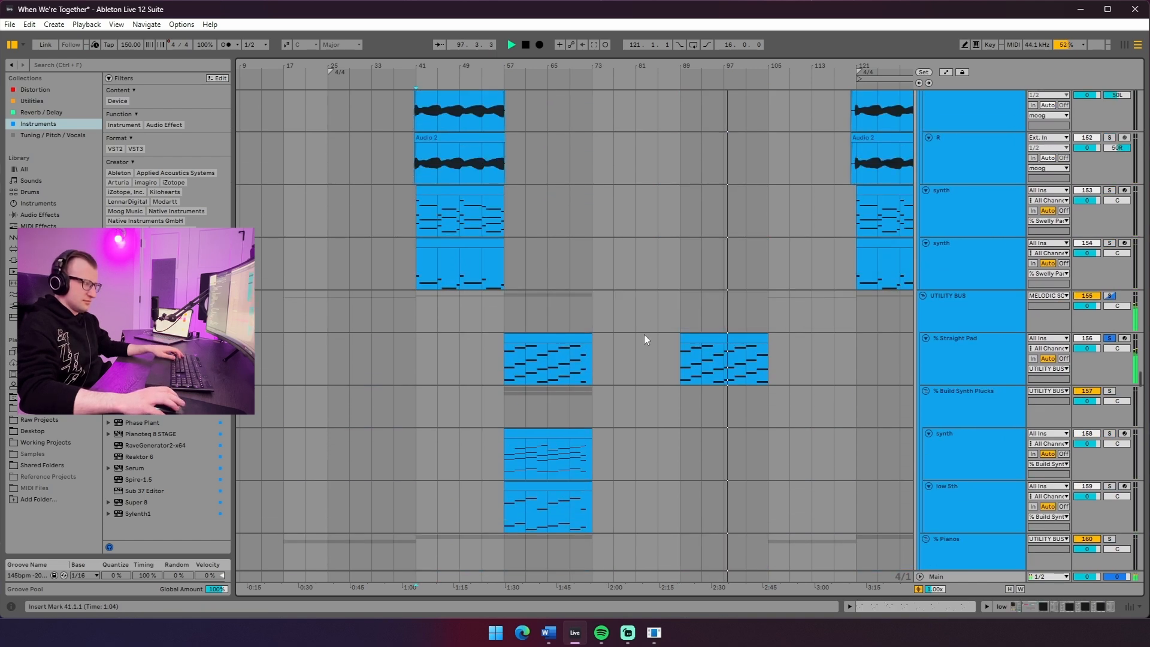
scroll(646, 335, "down", 9)
key("space")
left_click(1110, 187)
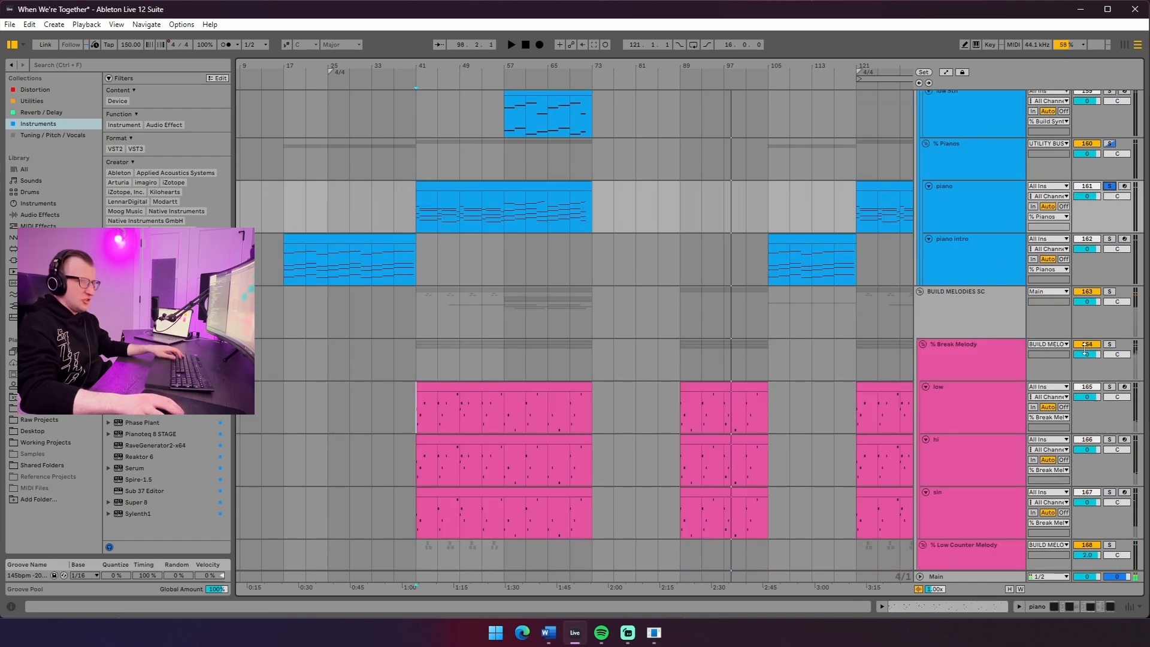
left_click(1110, 344, "ctrl")
key("space")
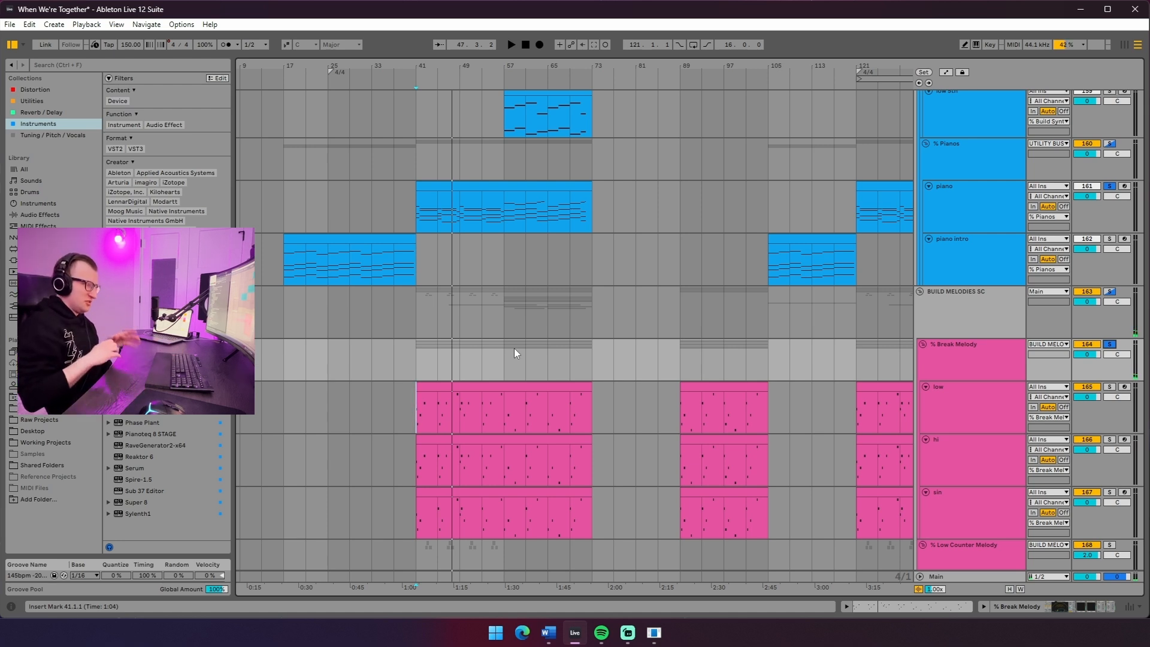
Open the piano clip at bar 41, examine its chord notes, and close the clip view
left_click(437, 188)
double_click(437, 187)
scroll(506, 458, "down", 5)
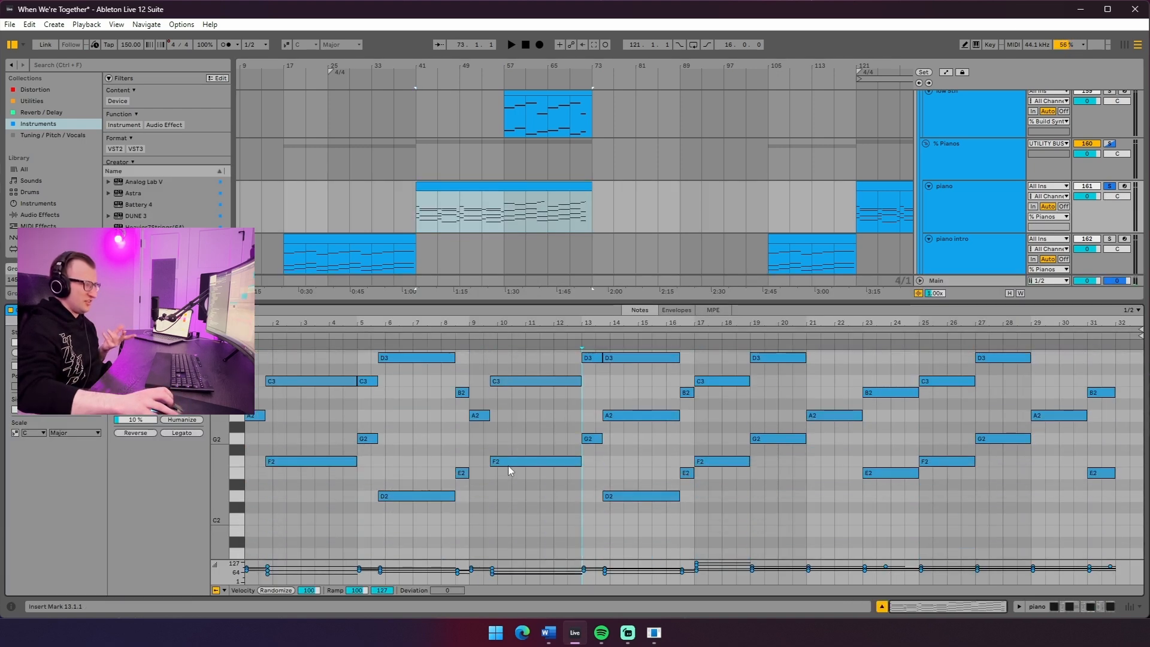
double_click(621, 306)
Select bars 105 to 121 and bars 89 to 105 on the piano intro track, turn off the solos, and review the melody tracks
scroll(709, 336, "down", 1)
left_click_drag(772, 226, 854, 234)
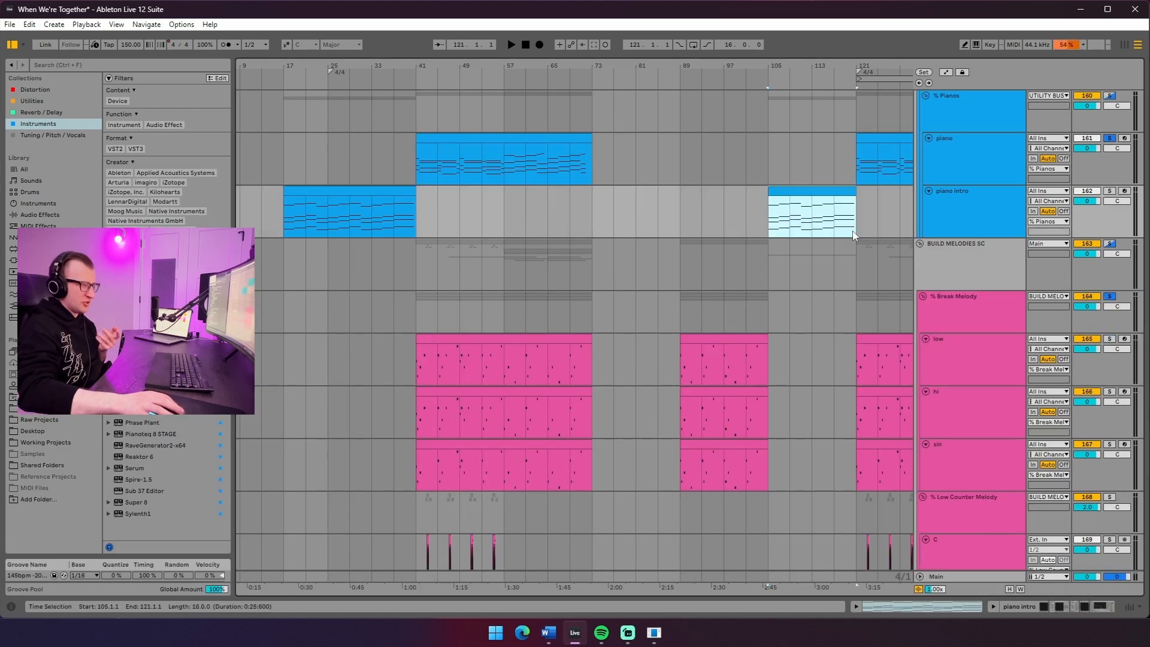
left_click_drag(676, 226, 765, 235)
scroll(746, 282, "down", 10)
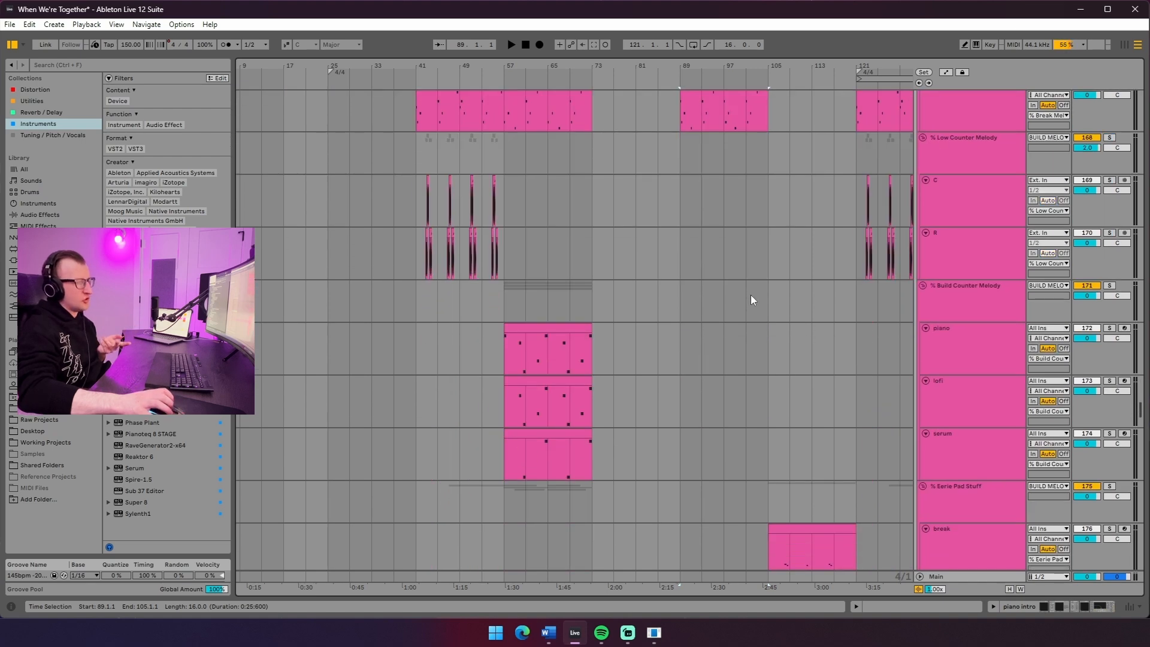
scroll(739, 310, "up", 8)
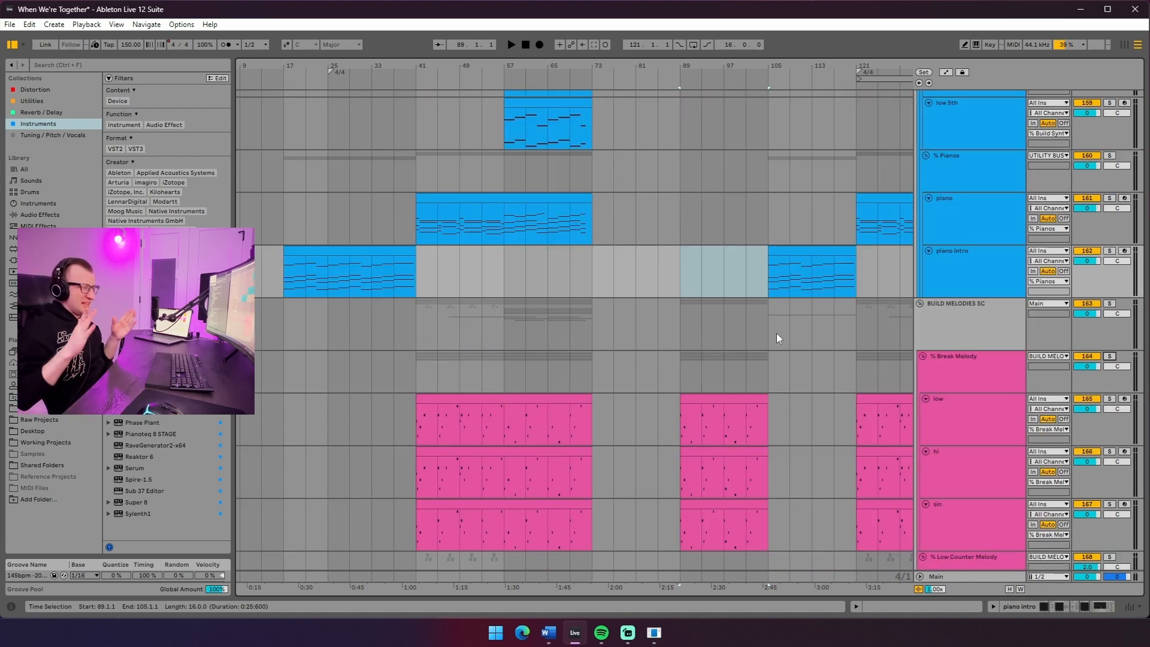